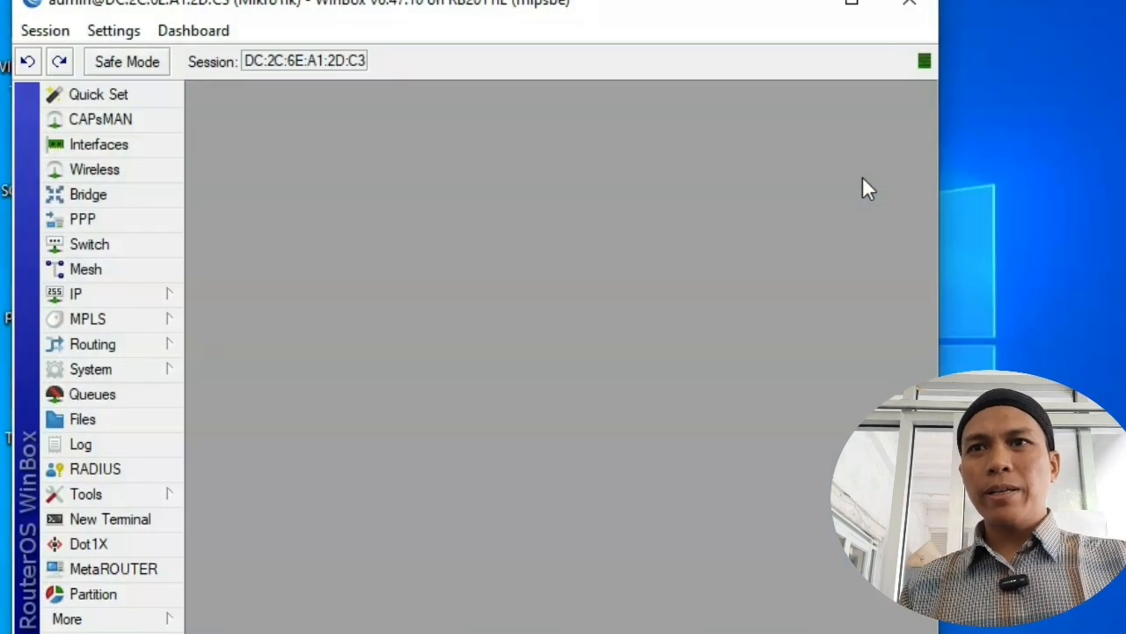
Step: In IP > Addresses, add 192.168.1.215/24 on ether1, then apply and confirm it
{"action": "left_click", "coordinate": [137, 296]}
{"action": "left_click", "coordinate": [298, 208]}
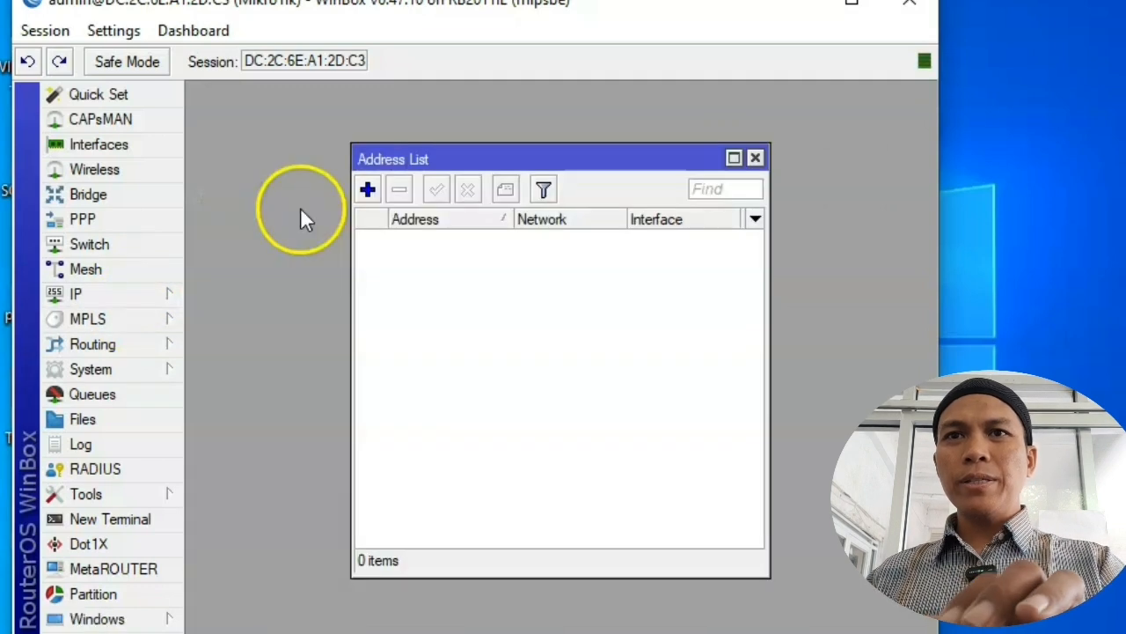
{"action": "left_click", "coordinate": [369, 191]}
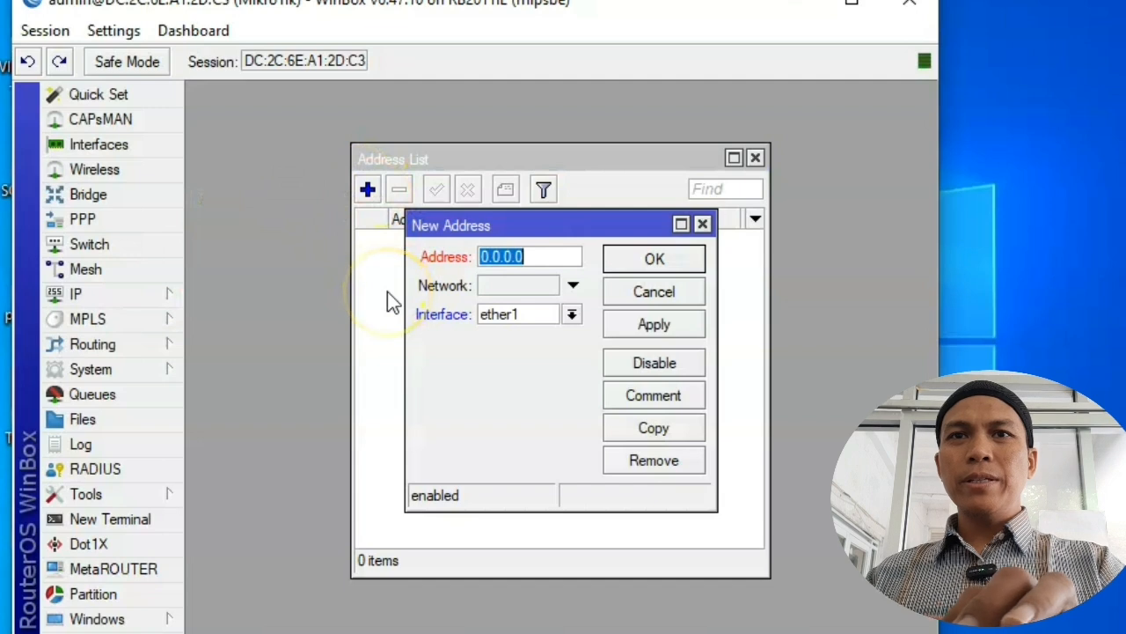
{"action": "type", "text": "192.1"}
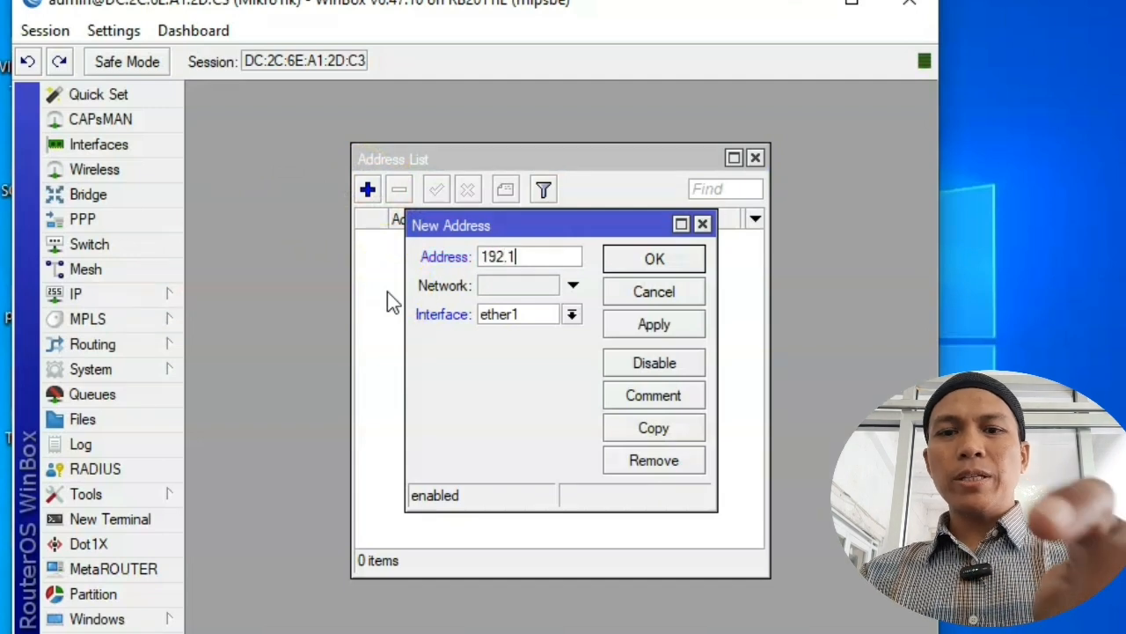
{"action": "type", "text": "68."}
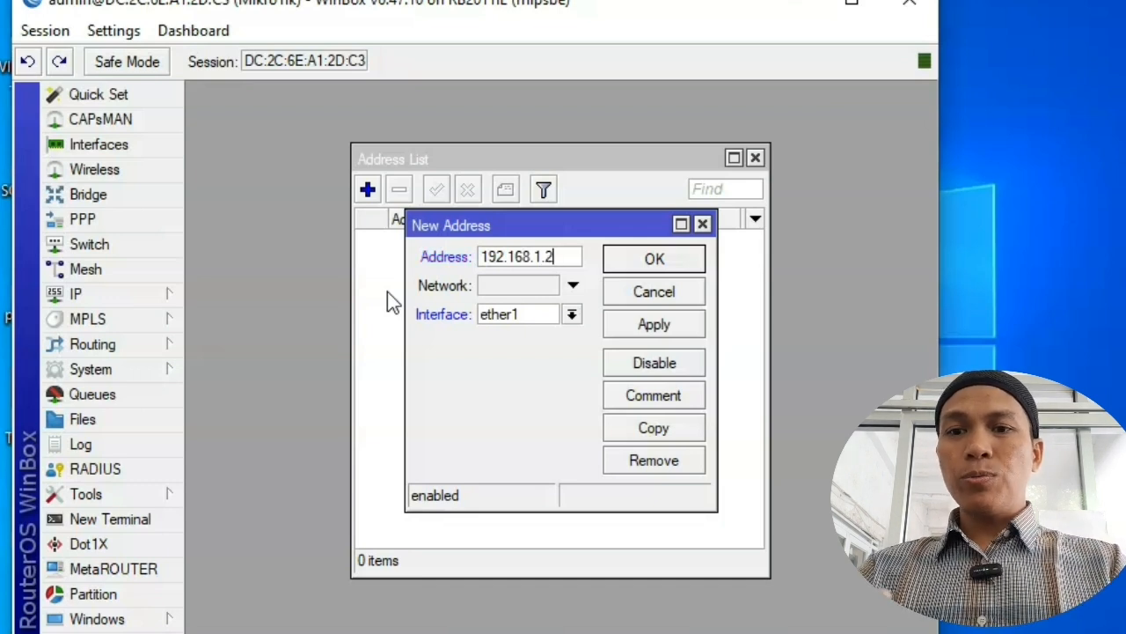
{"action": "type", "text": "1.2"}
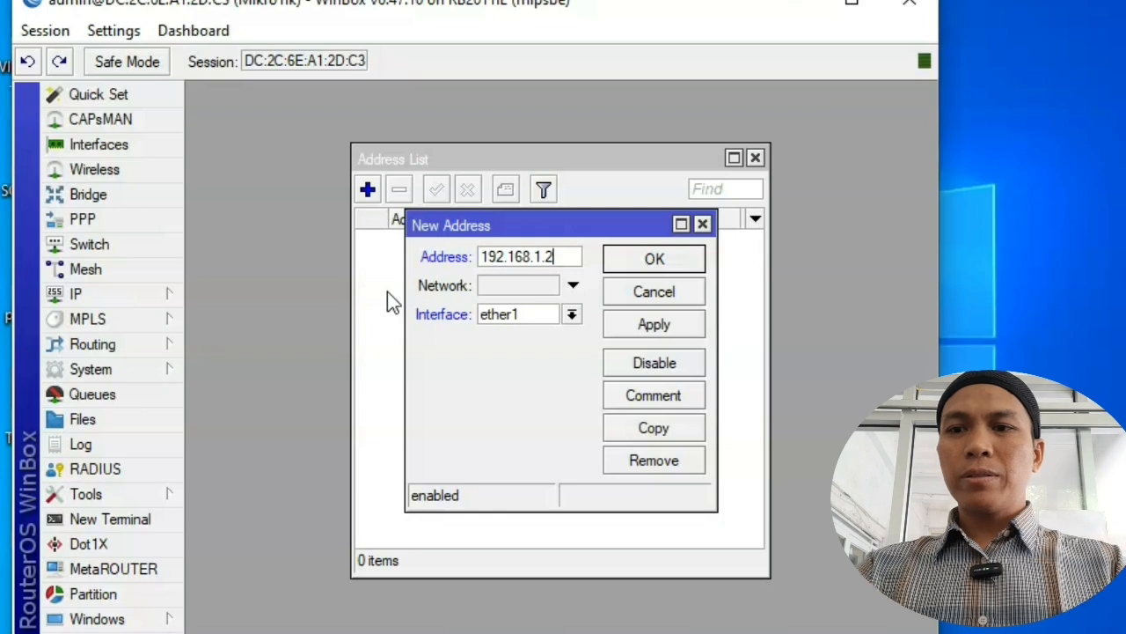
{"action": "type", "text": "15"}
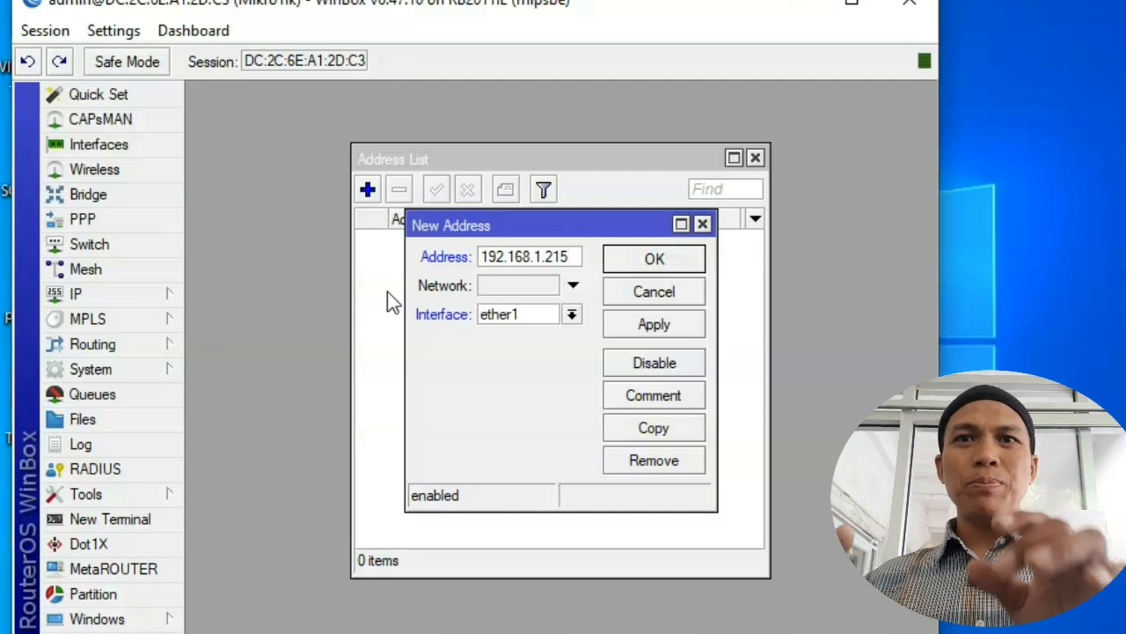
{"action": "type", "text": "/24"}
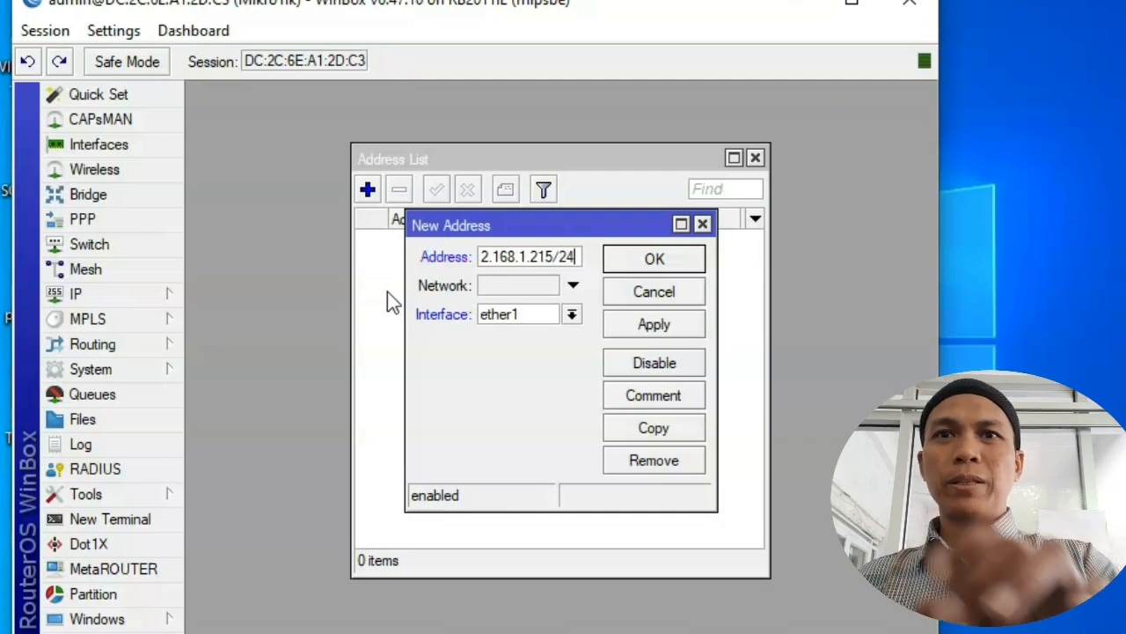
{"action": "left_click", "coordinate": [634, 327]}
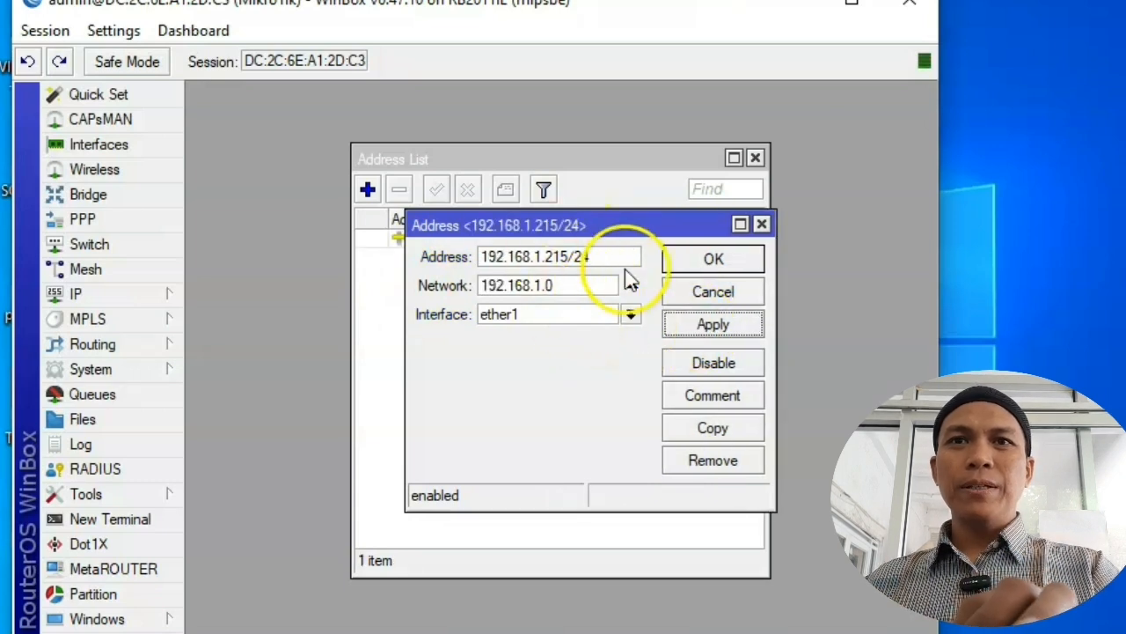
{"action": "left_click", "coordinate": [733, 264]}
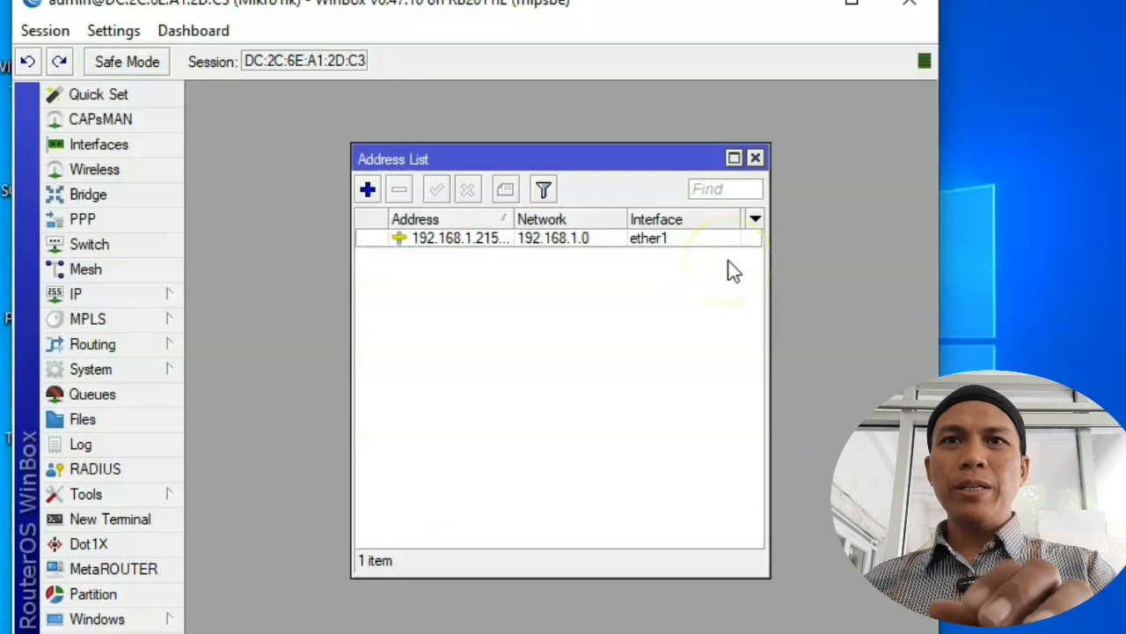
Step: Add a 0.0.0.0/0 route via gateway 192.168.1.1, then close the Route List
{"action": "left_click", "coordinate": [131, 297]}
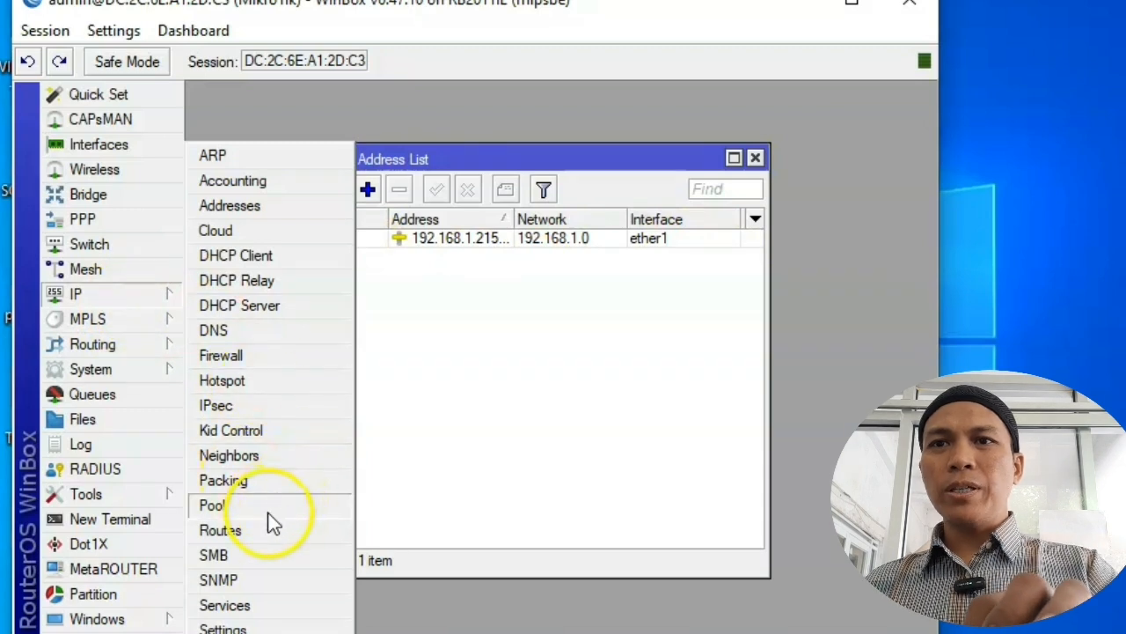
{"action": "left_click", "coordinate": [220, 530]}
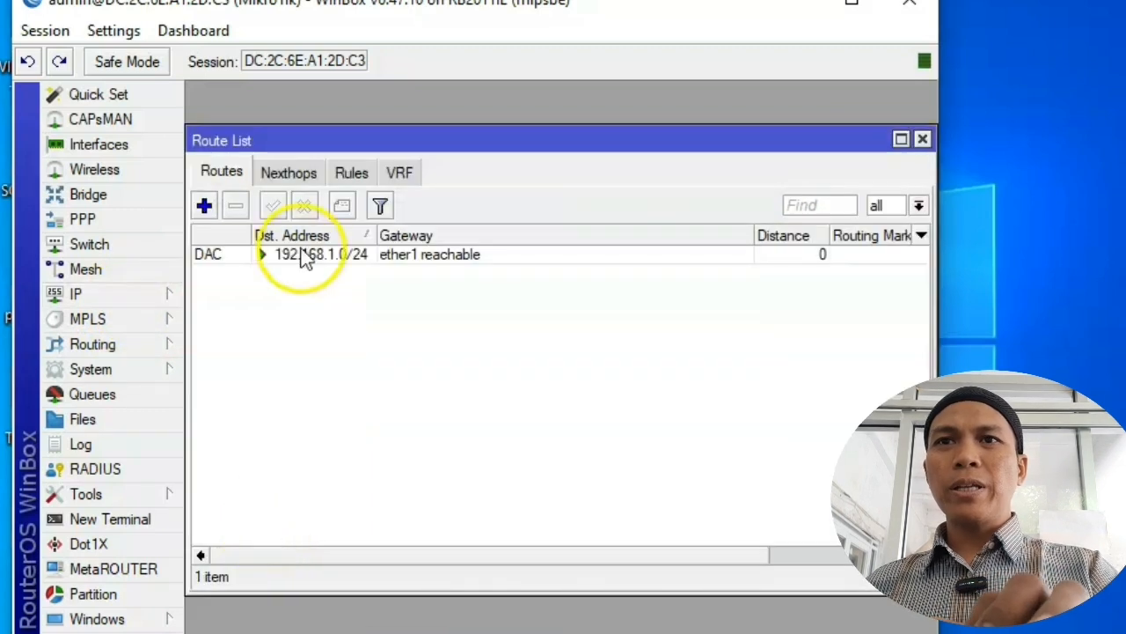
{"action": "left_click", "coordinate": [204, 206]}
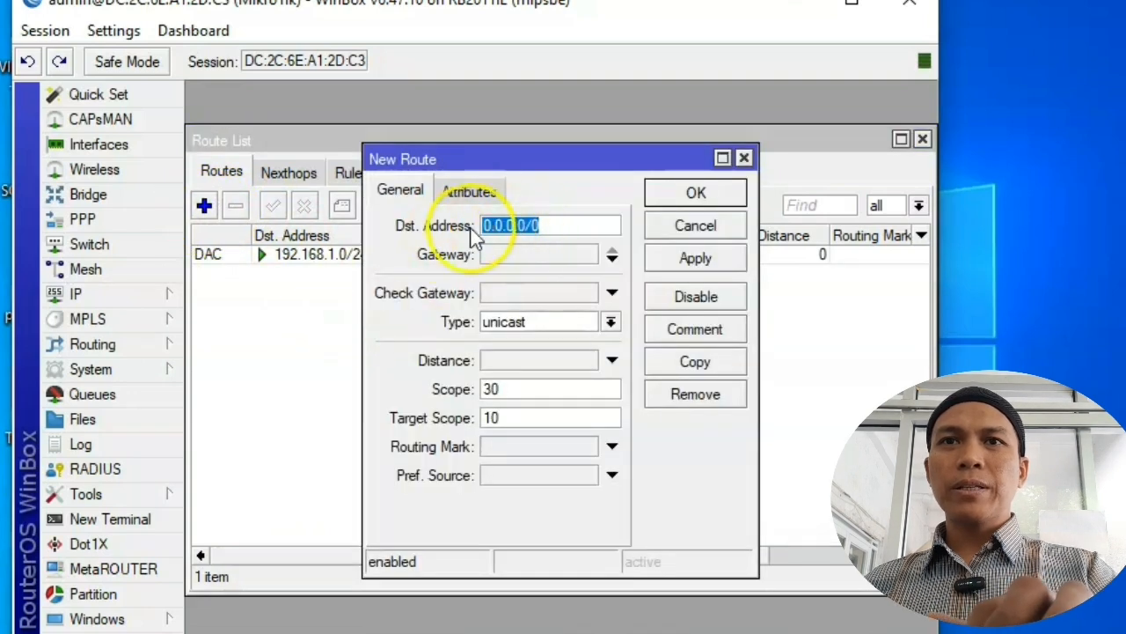
{"action": "left_click", "coordinate": [517, 256]}
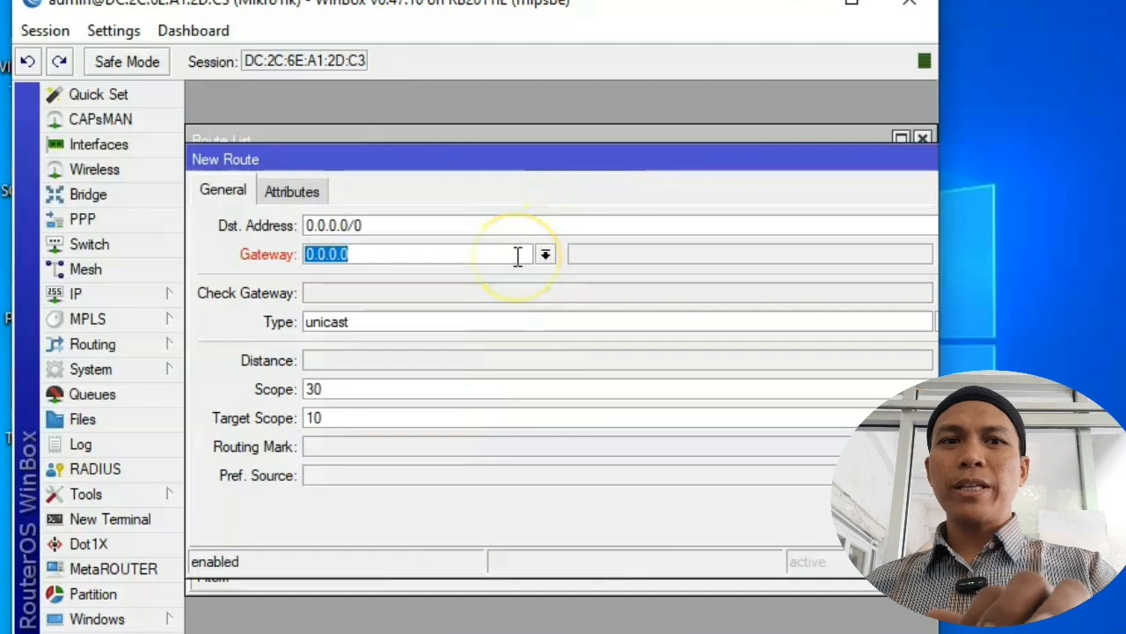
{"action": "type", "text": "192"}
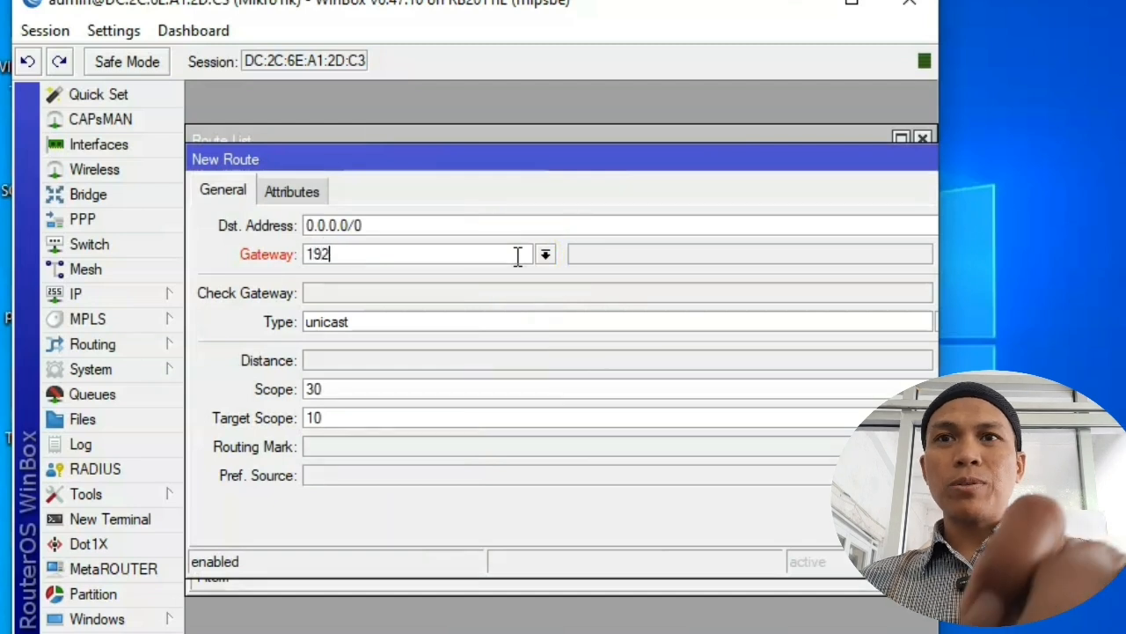
{"action": "type", "text": ".168.1.1"}
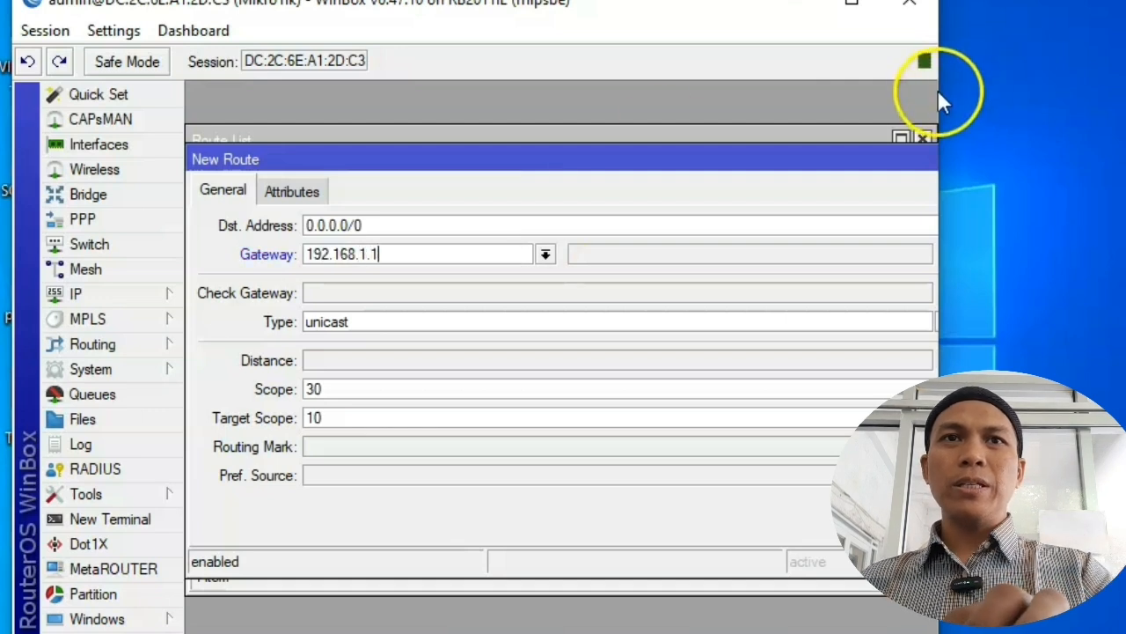
{"action": "left_click_drag", "start_coordinate": [941, 91], "coordinate": [1076, 111]}
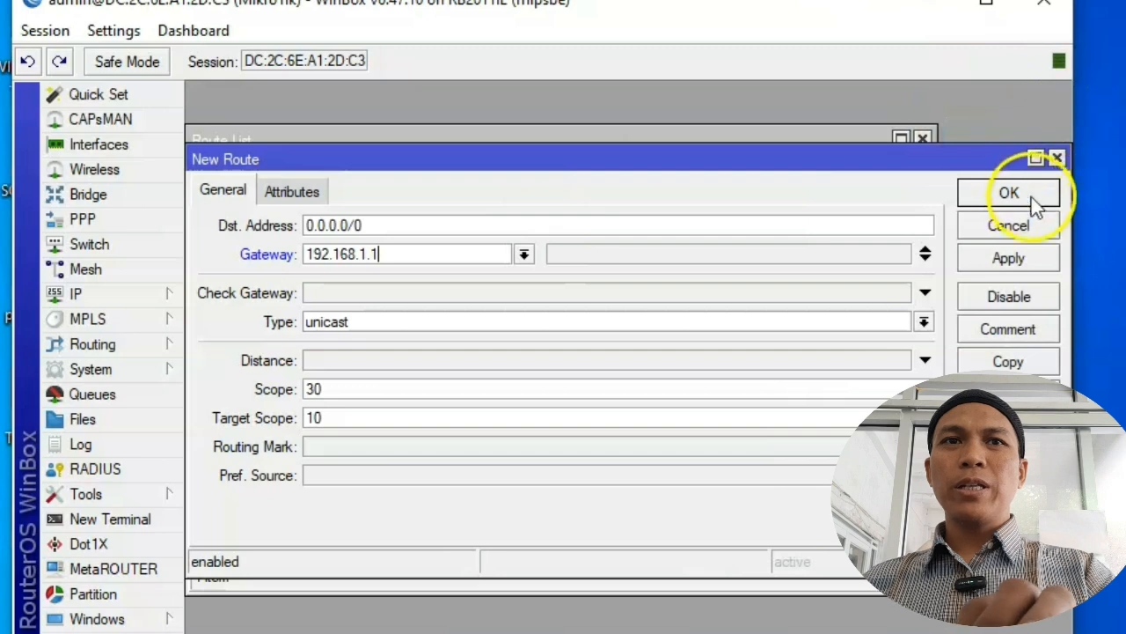
{"action": "left_click", "coordinate": [1010, 261]}
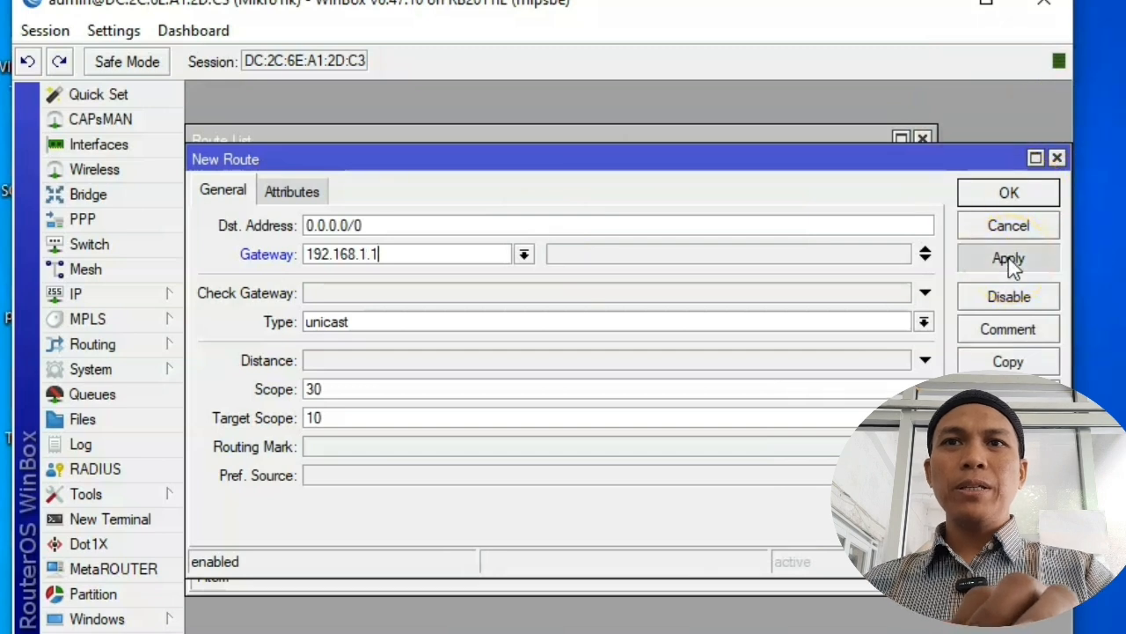
{"action": "left_click", "coordinate": [1052, 193]}
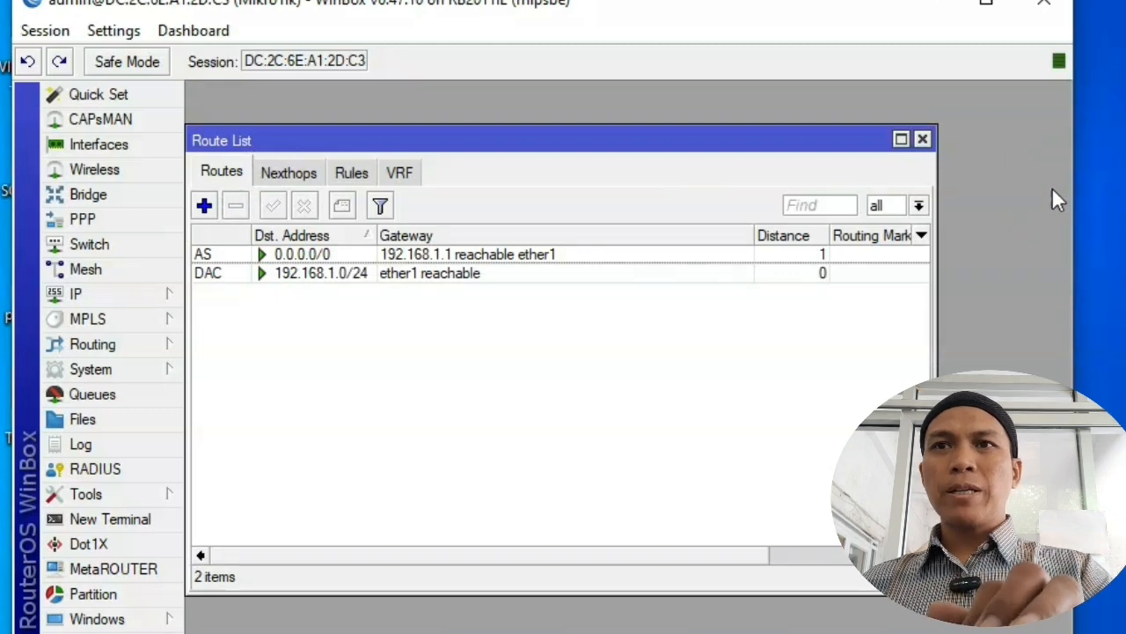
{"action": "left_click", "coordinate": [923, 141]}
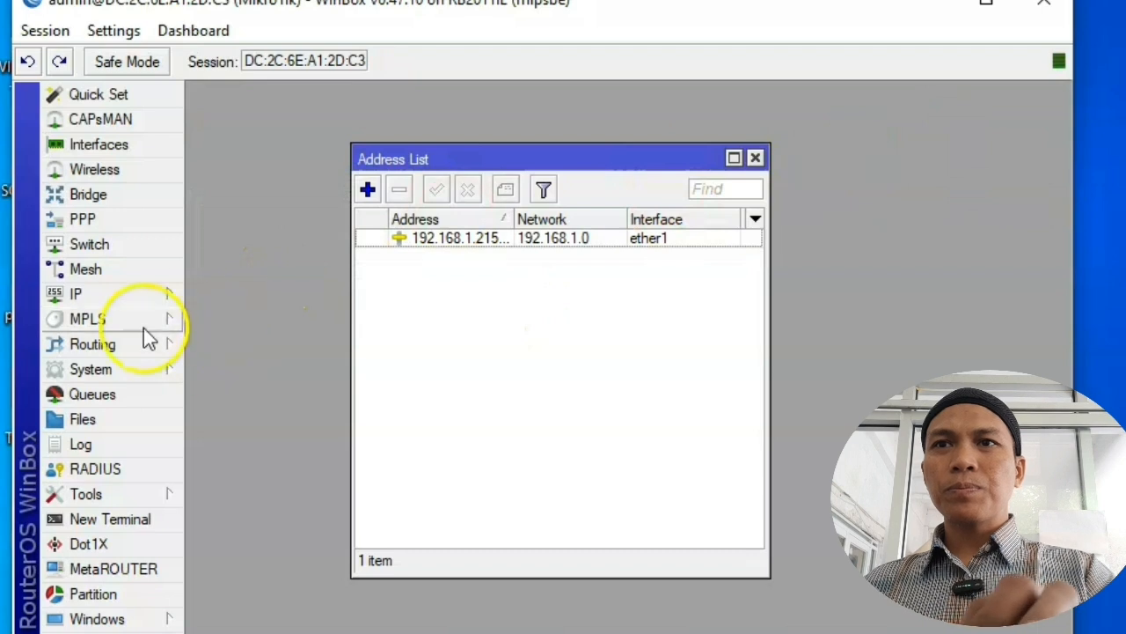
Step: Close the Address List, then set DNS server 8.8.8.8 with Allow Remote Requests ticked
{"action": "left_click", "coordinate": [755, 157]}
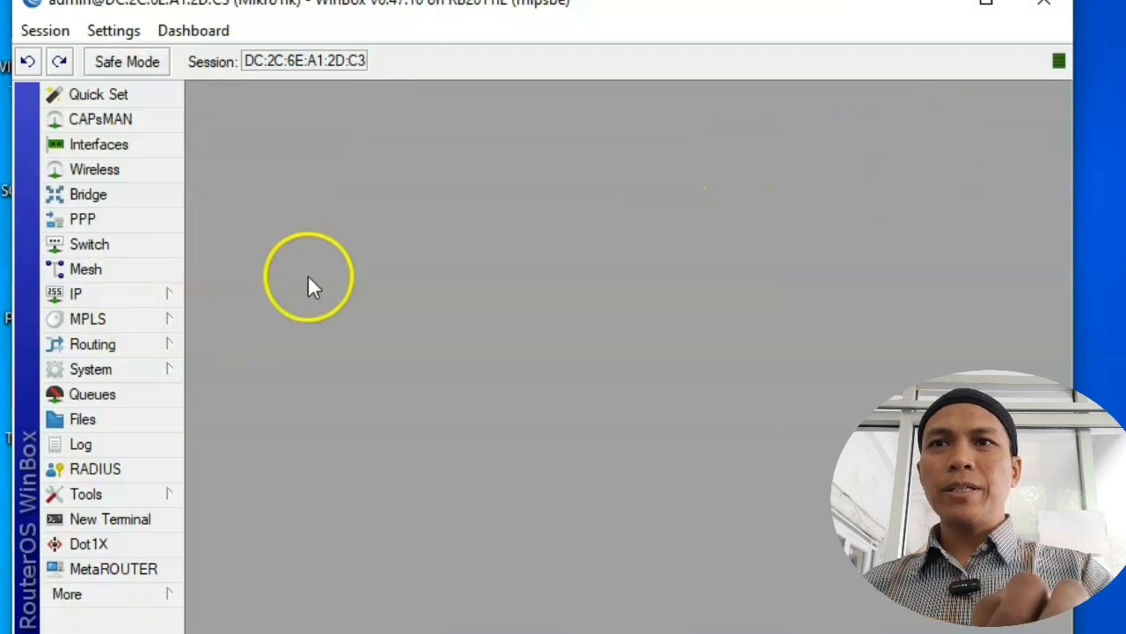
{"action": "left_click", "coordinate": [117, 296]}
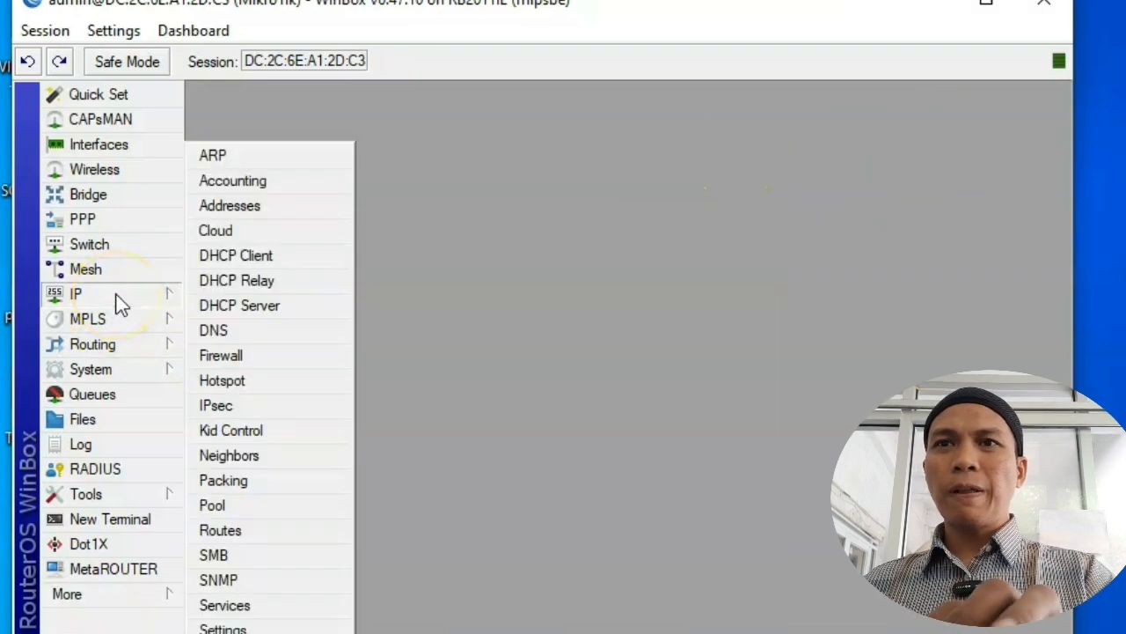
{"action": "left_click", "coordinate": [248, 330]}
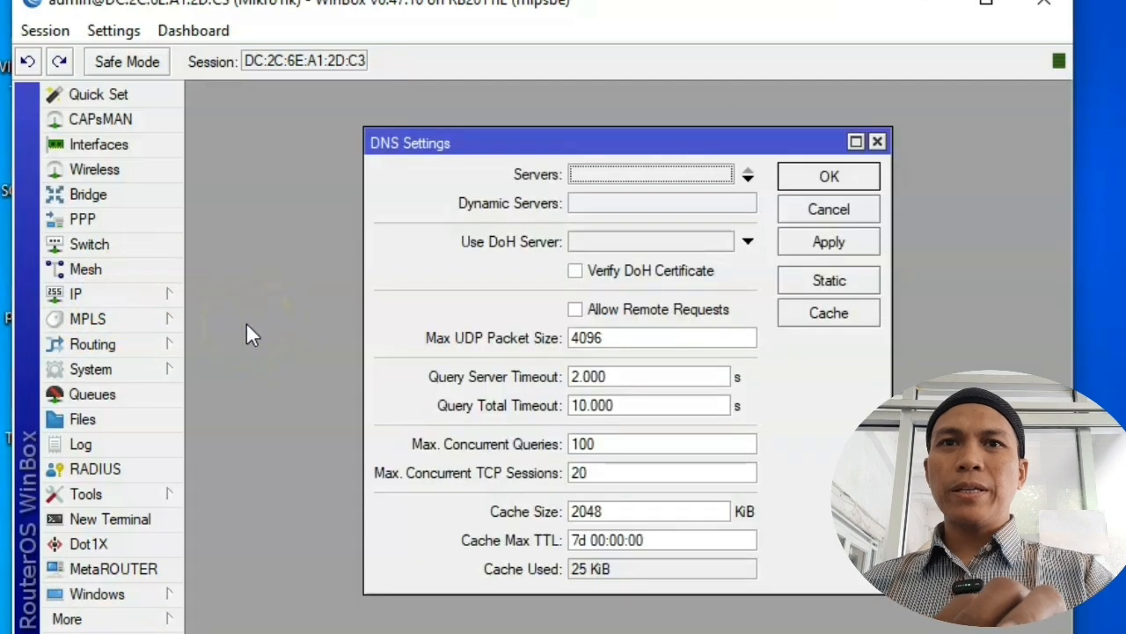
{"action": "left_click", "coordinate": [634, 175]}
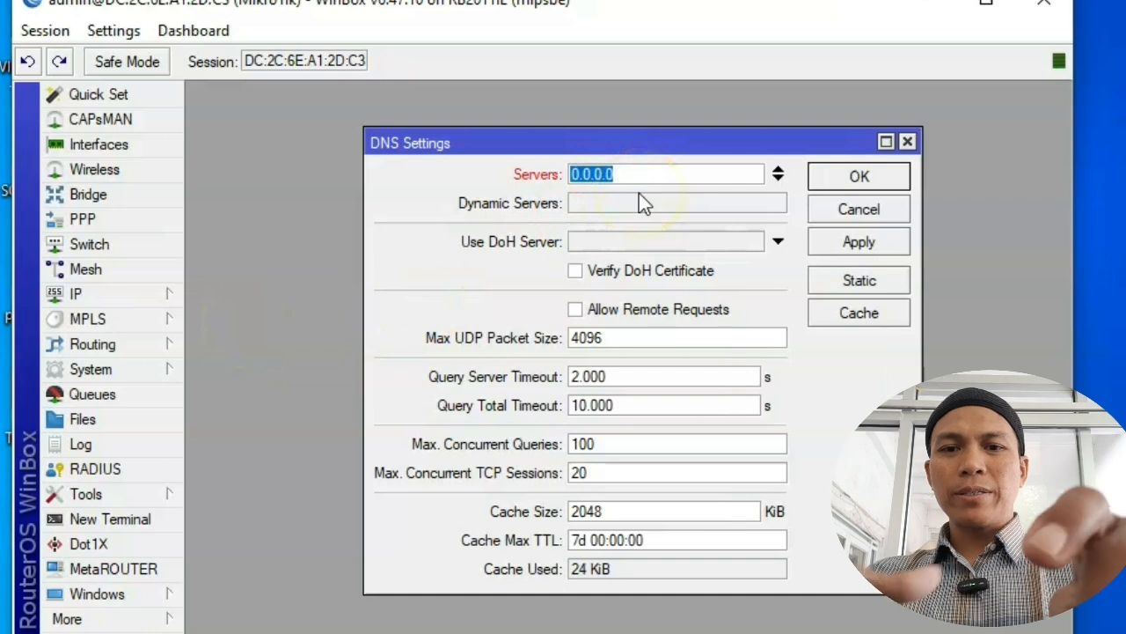
{"action": "type", "text": "8.8"}
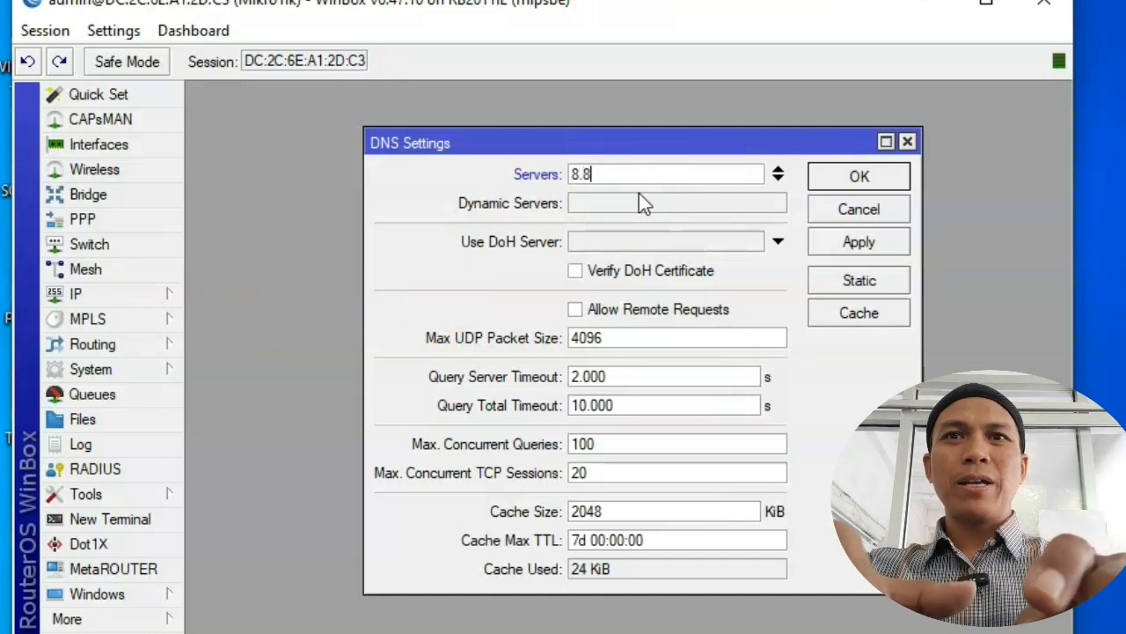
{"action": "type", "text": ".8.8"}
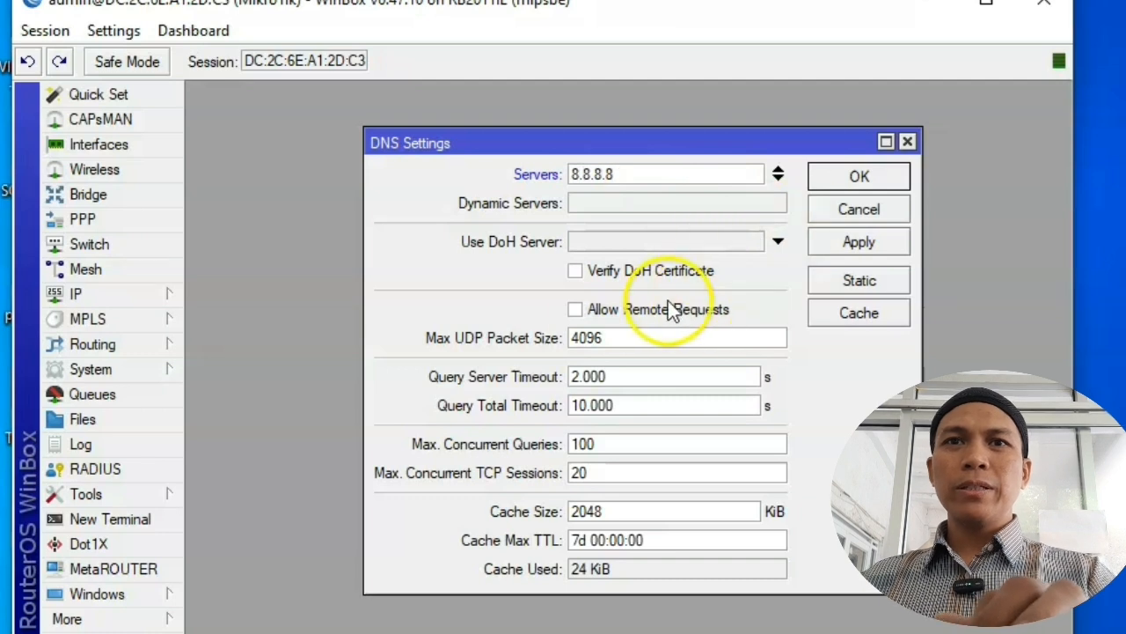
{"action": "left_click", "coordinate": [574, 311]}
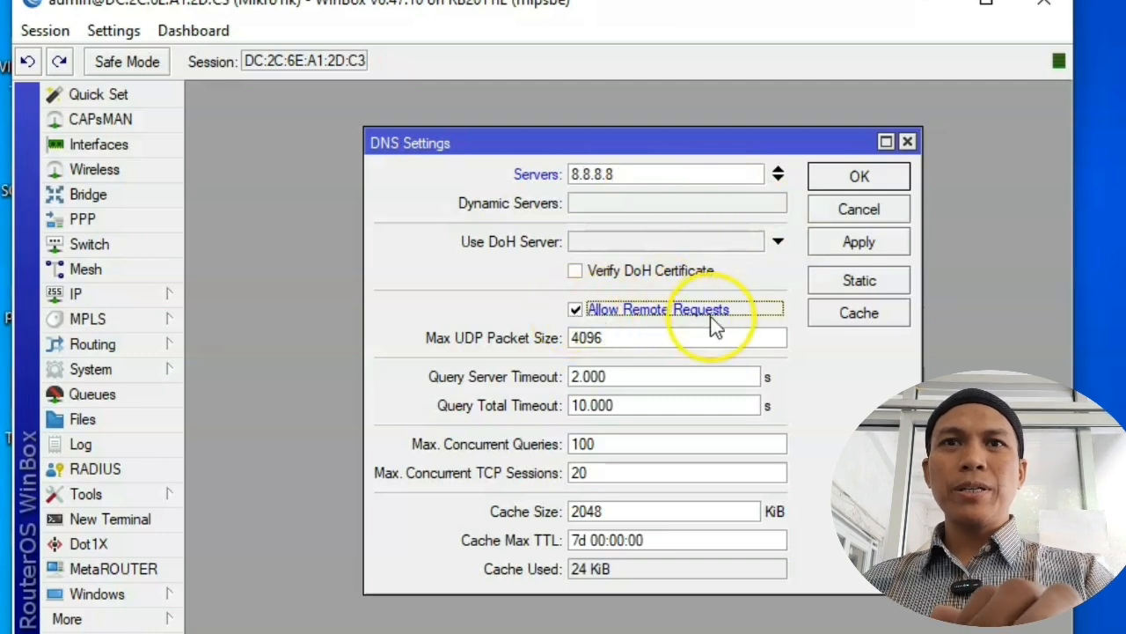
{"action": "left_click", "coordinate": [859, 248]}
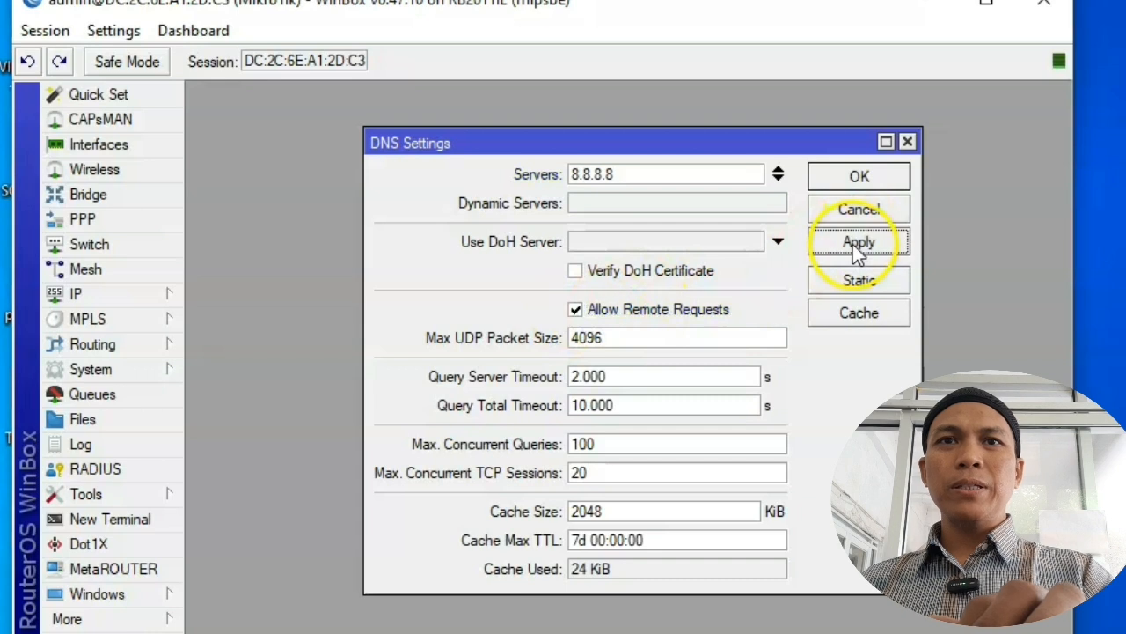
{"action": "left_click", "coordinate": [857, 177]}
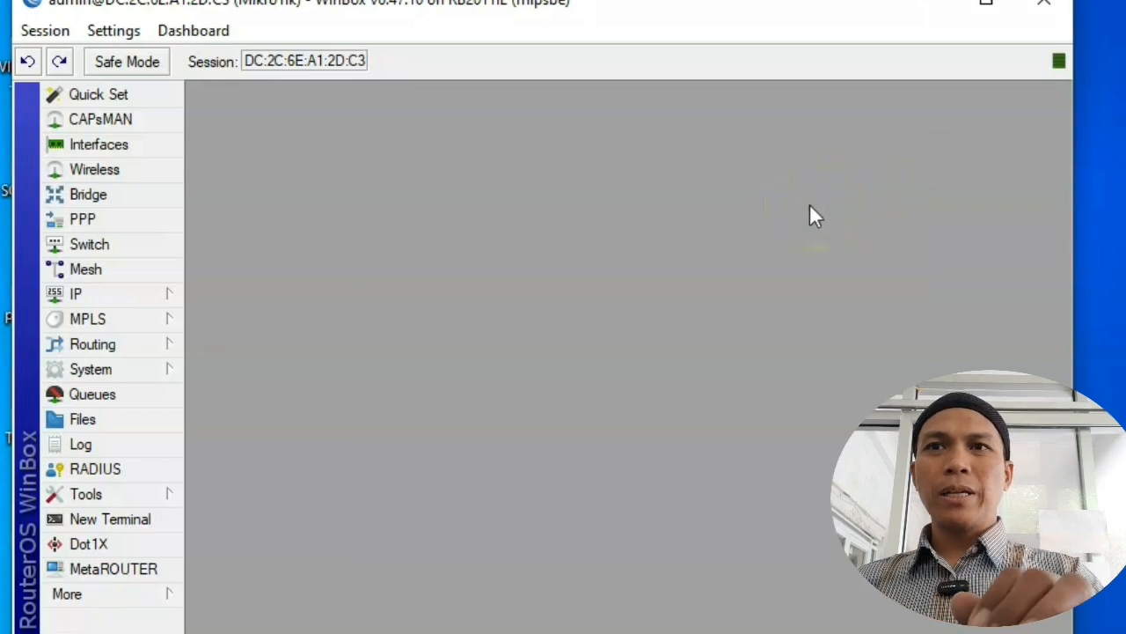
Step: Run 'ping google.com' in a New Terminal, then close the terminal window
{"action": "left_click", "coordinate": [718, 319]}
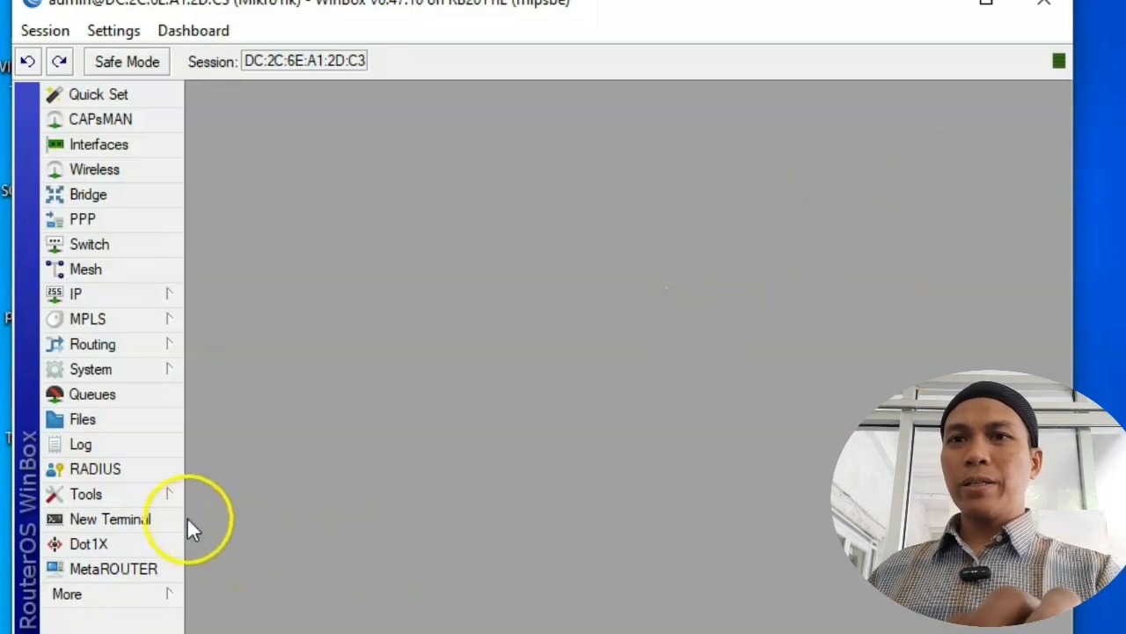
{"action": "left_click", "coordinate": [157, 523]}
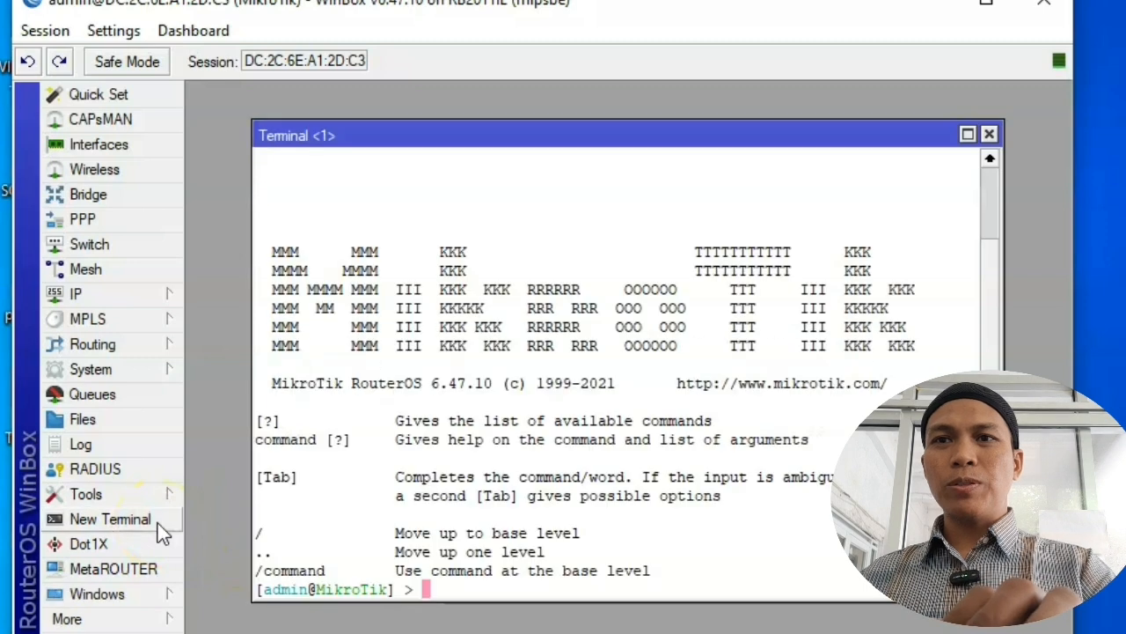
{"action": "type", "text": "ping "}
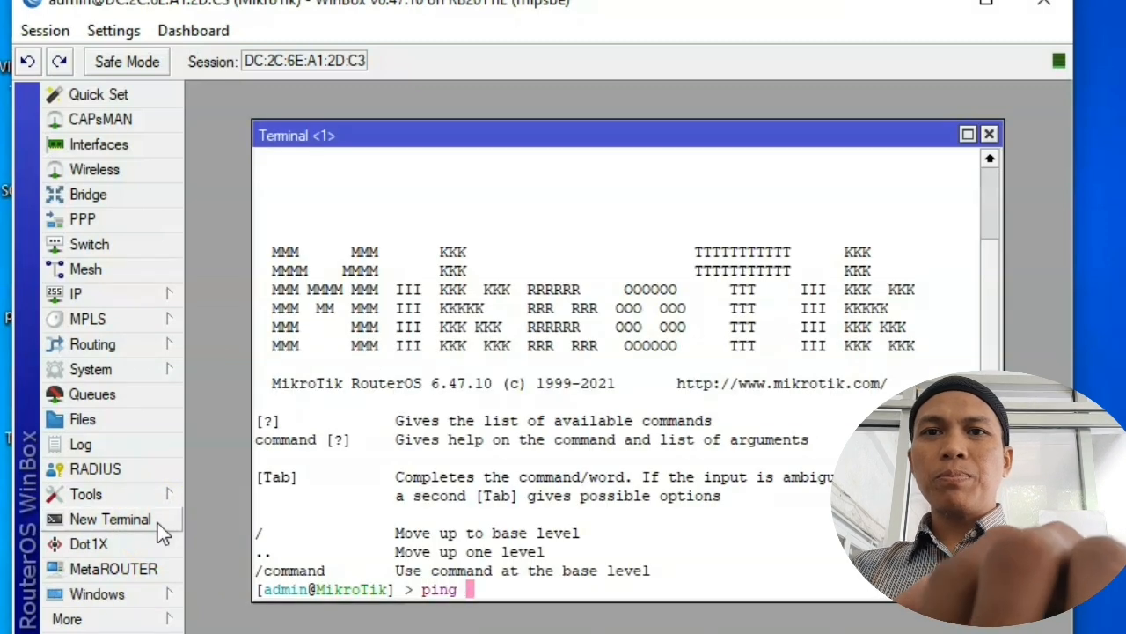
{"action": "type", "text": "google.com"}
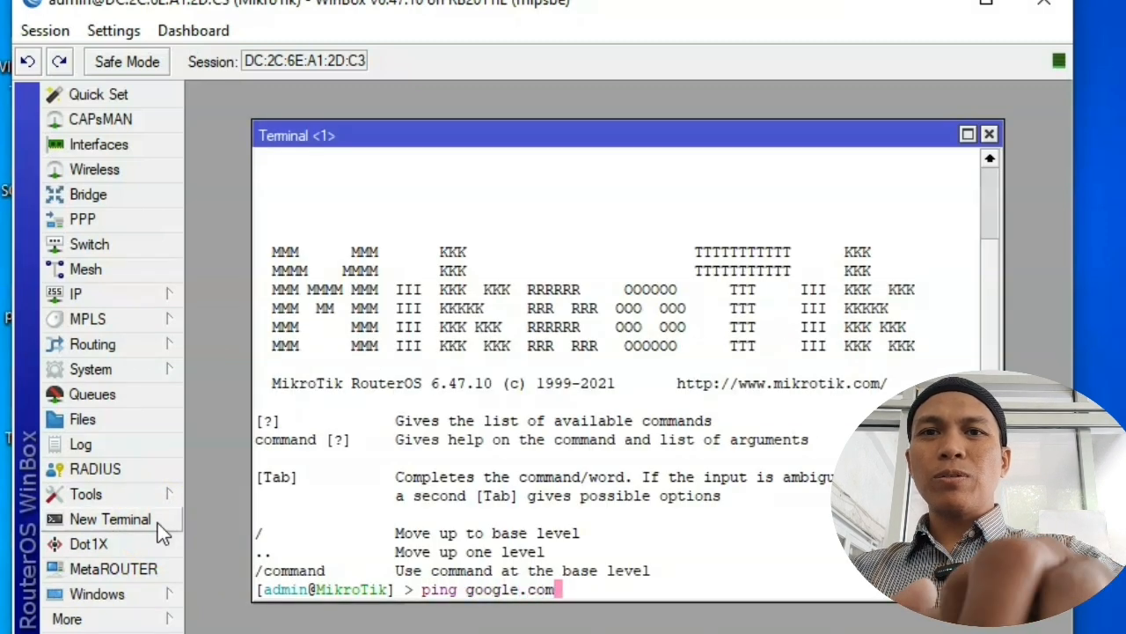
{"action": "key", "text": "Return"}
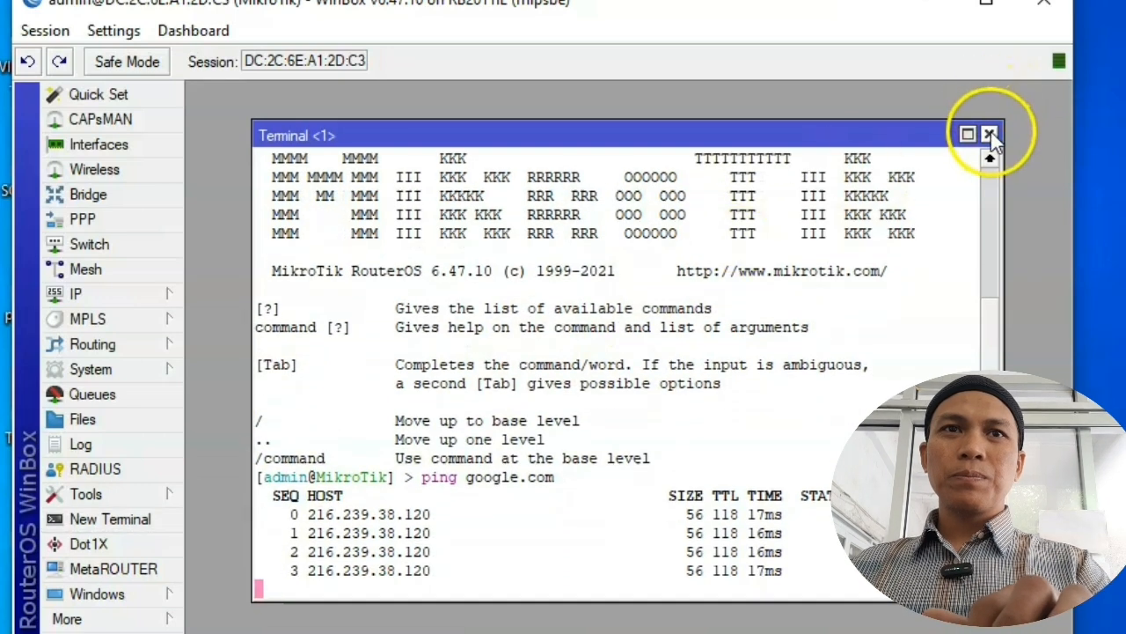
{"action": "left_click", "coordinate": [989, 134]}
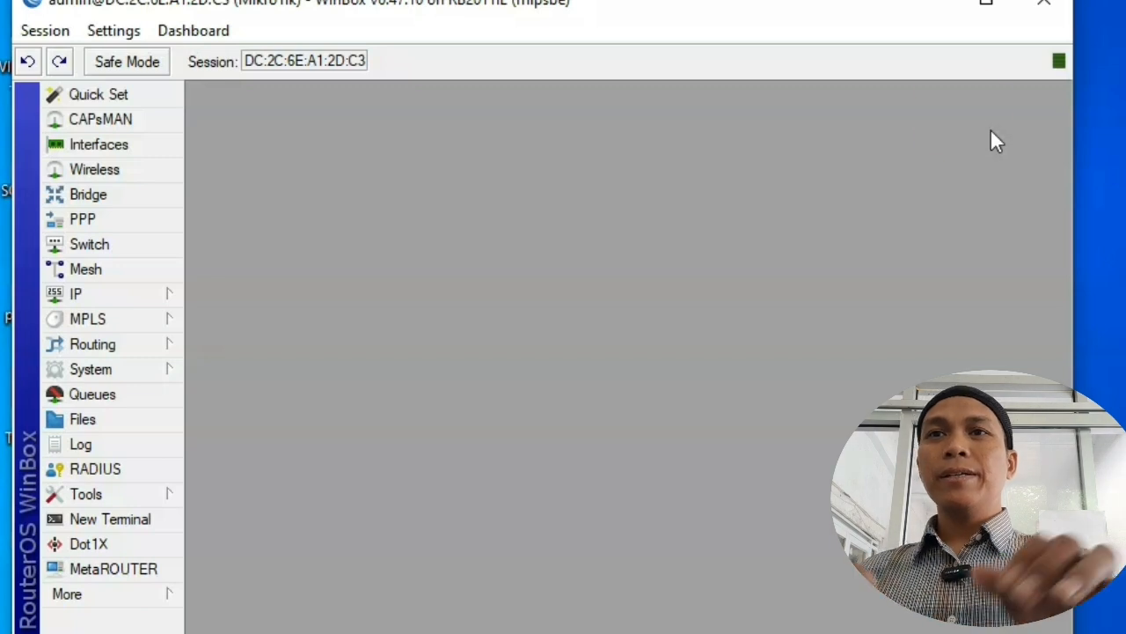
Step: Add address 200.200.200.1/24 on interface ether2, apply it, and close the Address List
{"action": "left_click", "coordinate": [151, 293]}
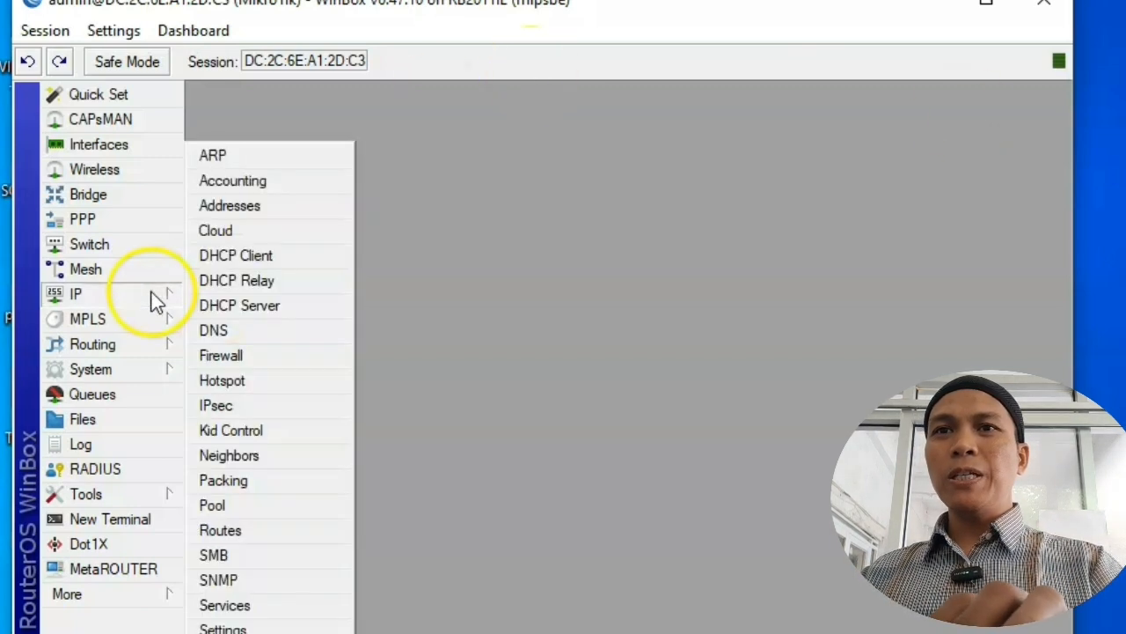
{"action": "left_click", "coordinate": [281, 205]}
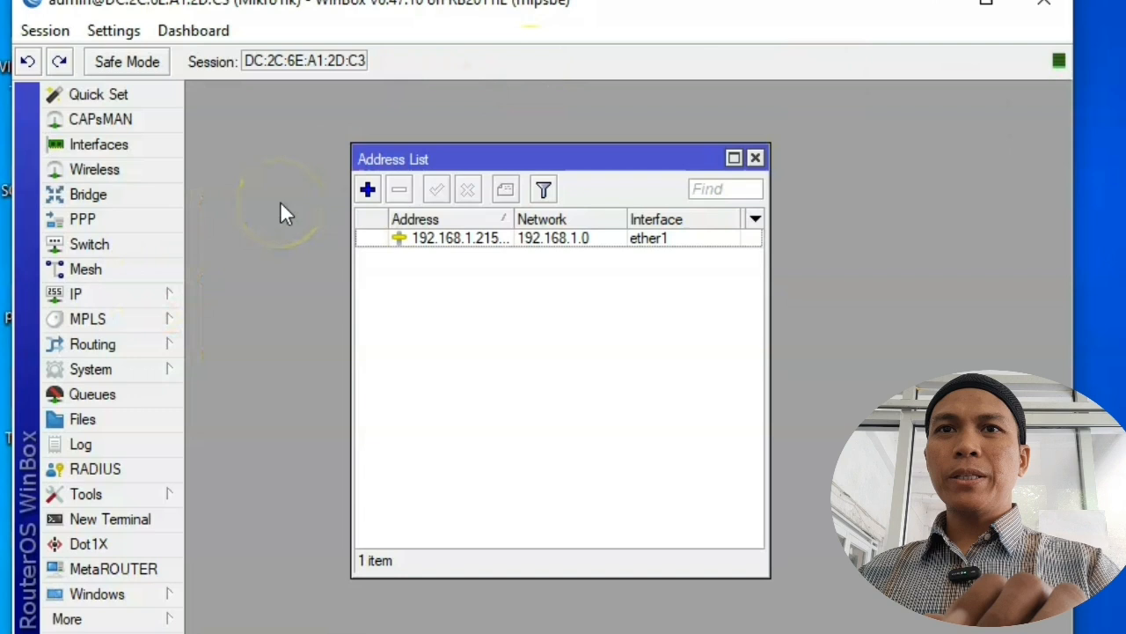
{"action": "left_click", "coordinate": [368, 190]}
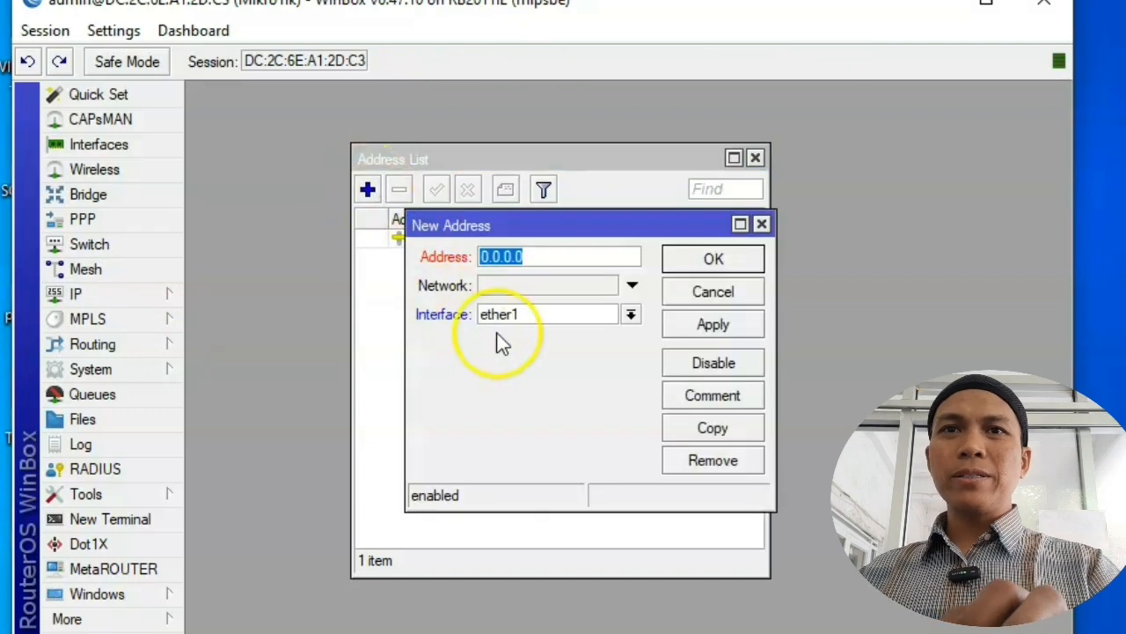
{"action": "left_click_drag", "start_coordinate": [629, 227], "coordinate": [574, 299]}
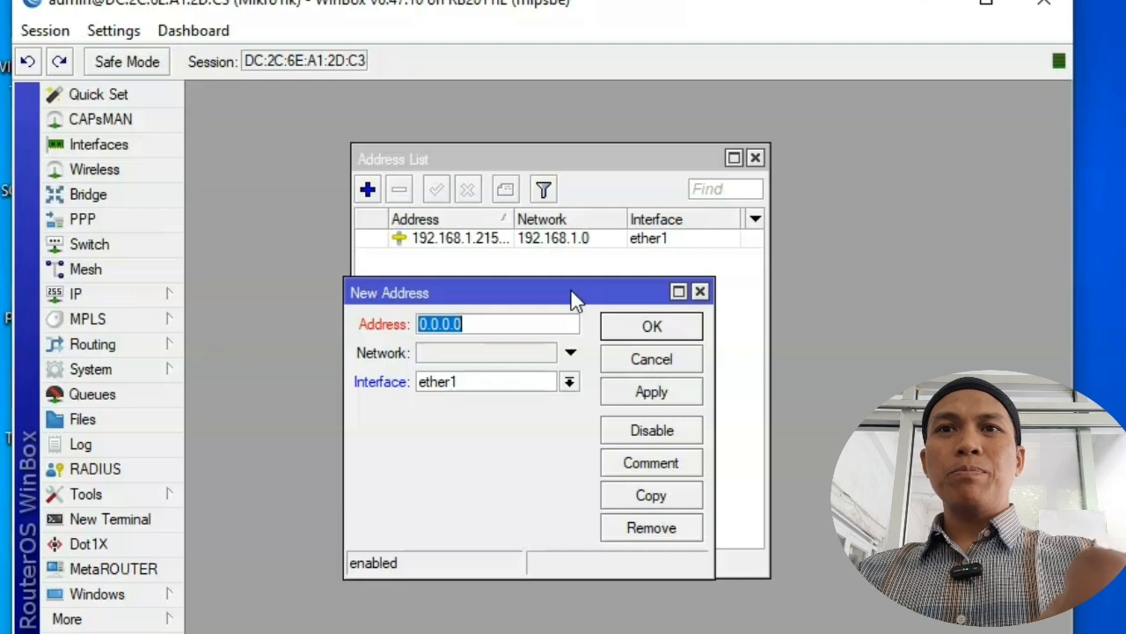
{"action": "type", "text": "200."}
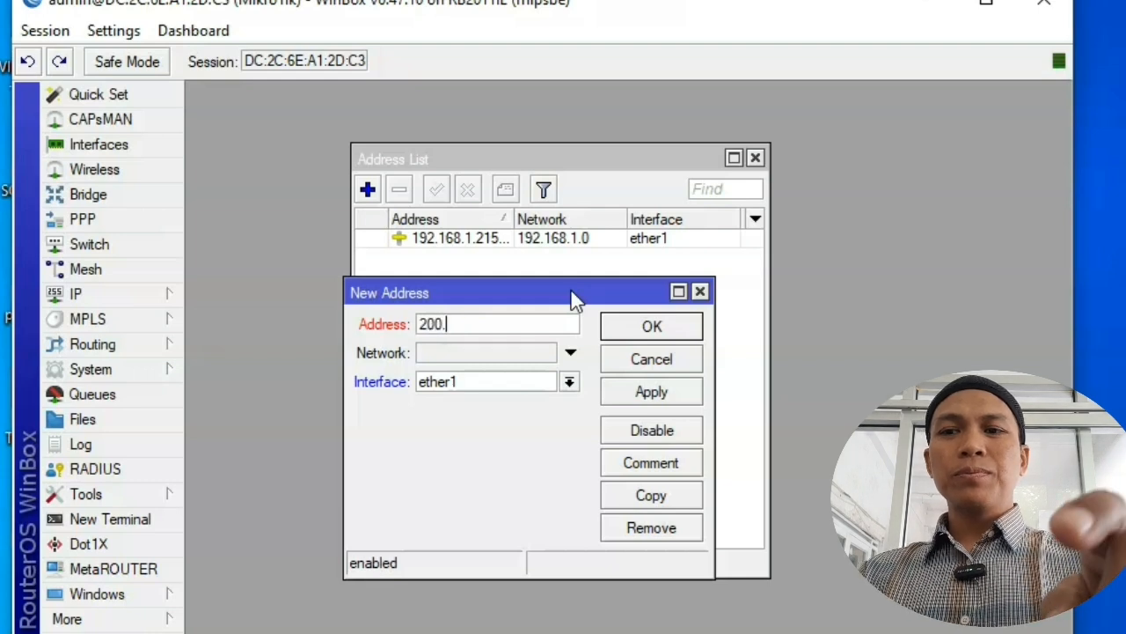
{"action": "type", "text": "200."}
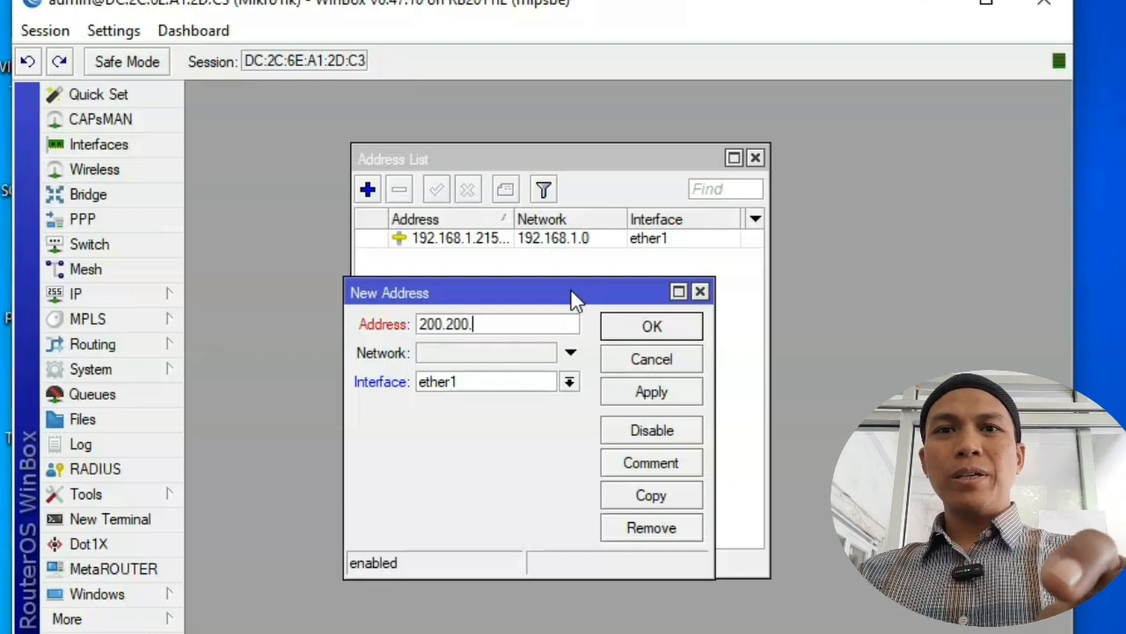
{"action": "type", "text": "200.1/24"}
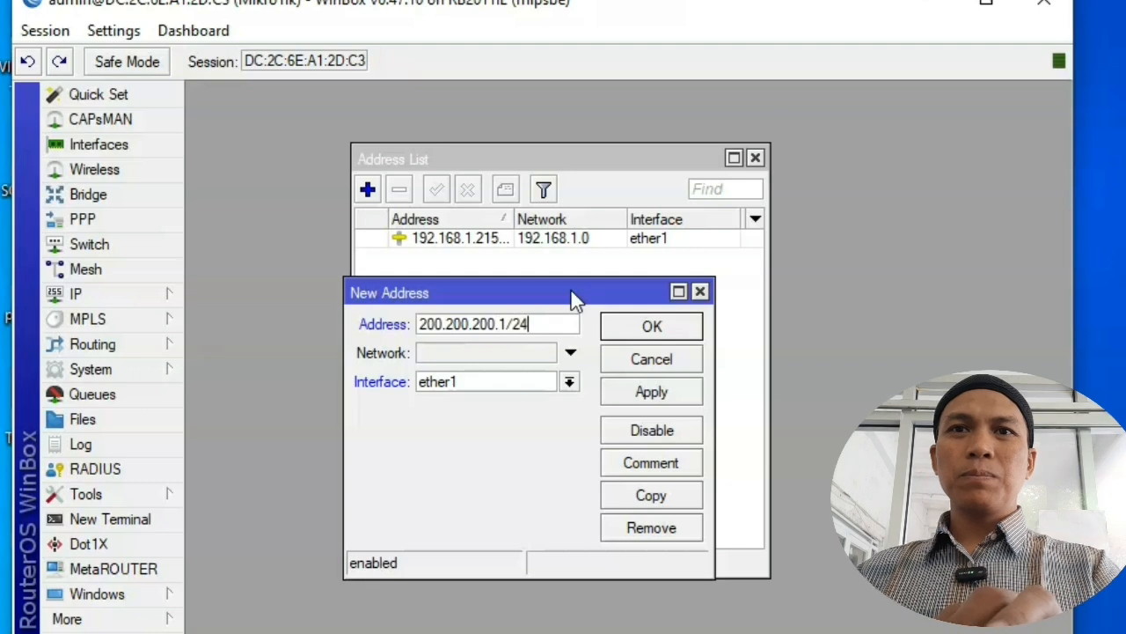
{"action": "left_click", "coordinate": [570, 381]}
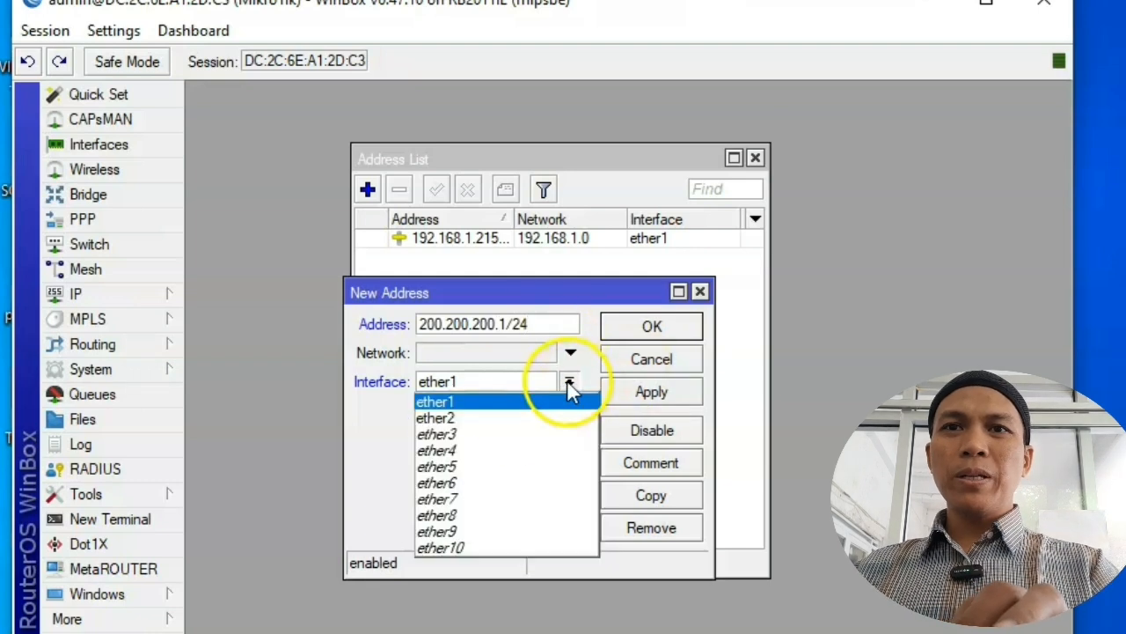
{"action": "left_click", "coordinate": [517, 417]}
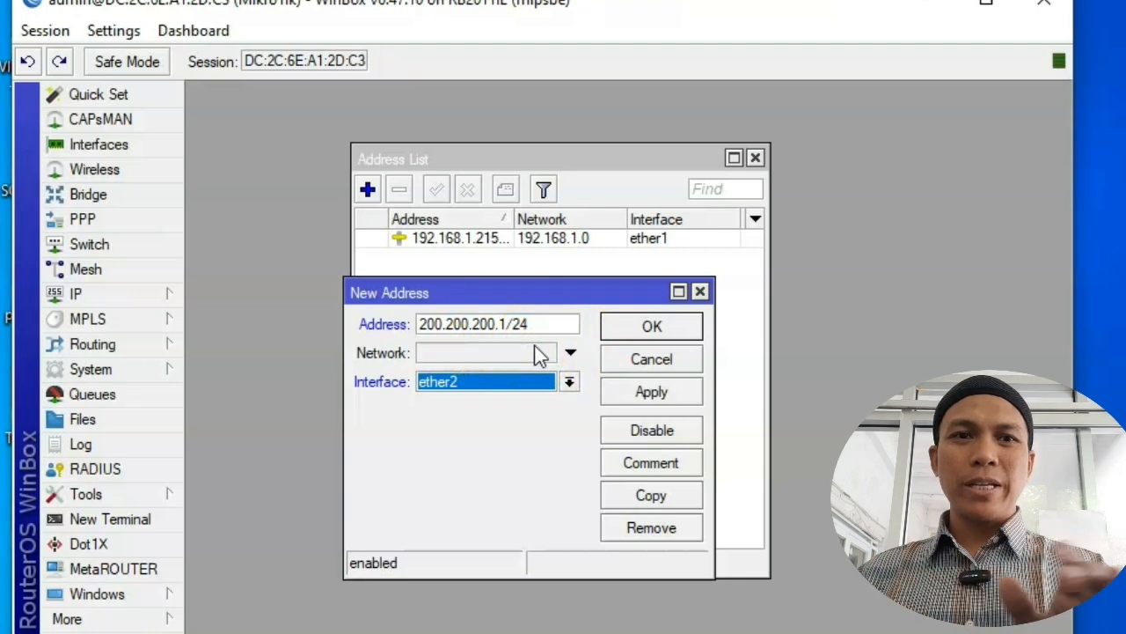
{"action": "left_click", "coordinate": [657, 396]}
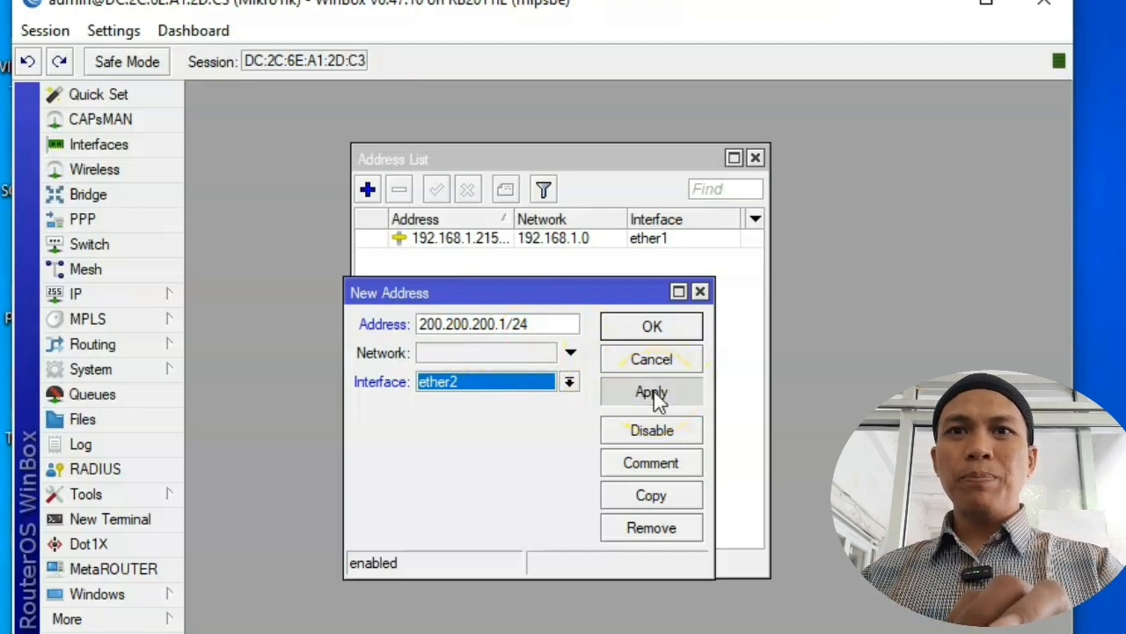
{"action": "left_click", "coordinate": [650, 328]}
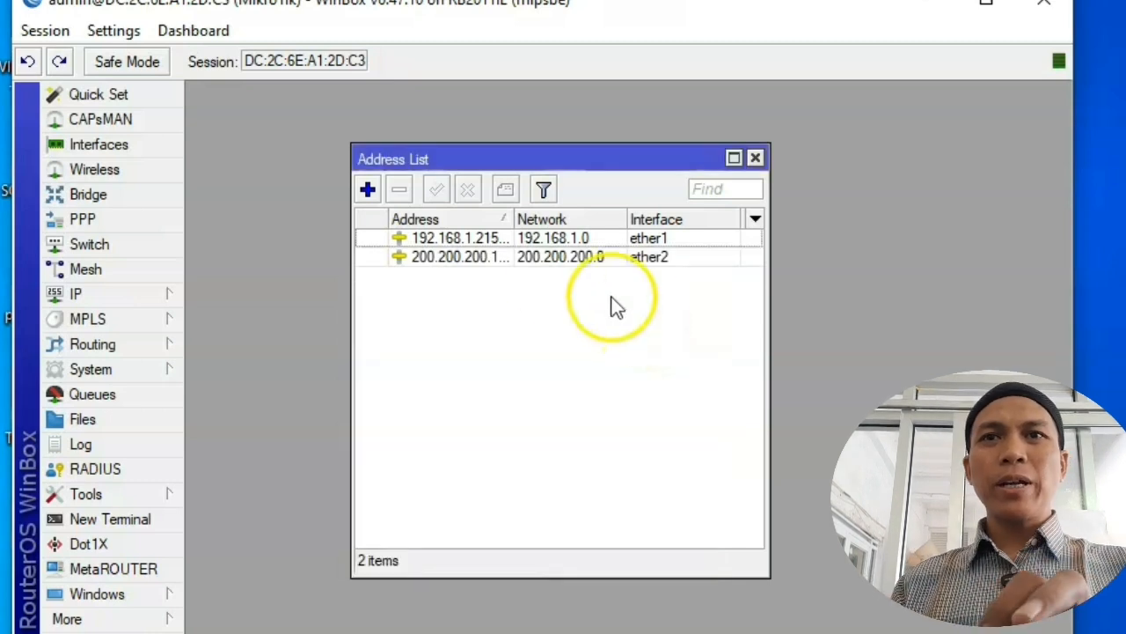
{"action": "left_click_drag", "start_coordinate": [515, 219], "coordinate": [542, 224]}
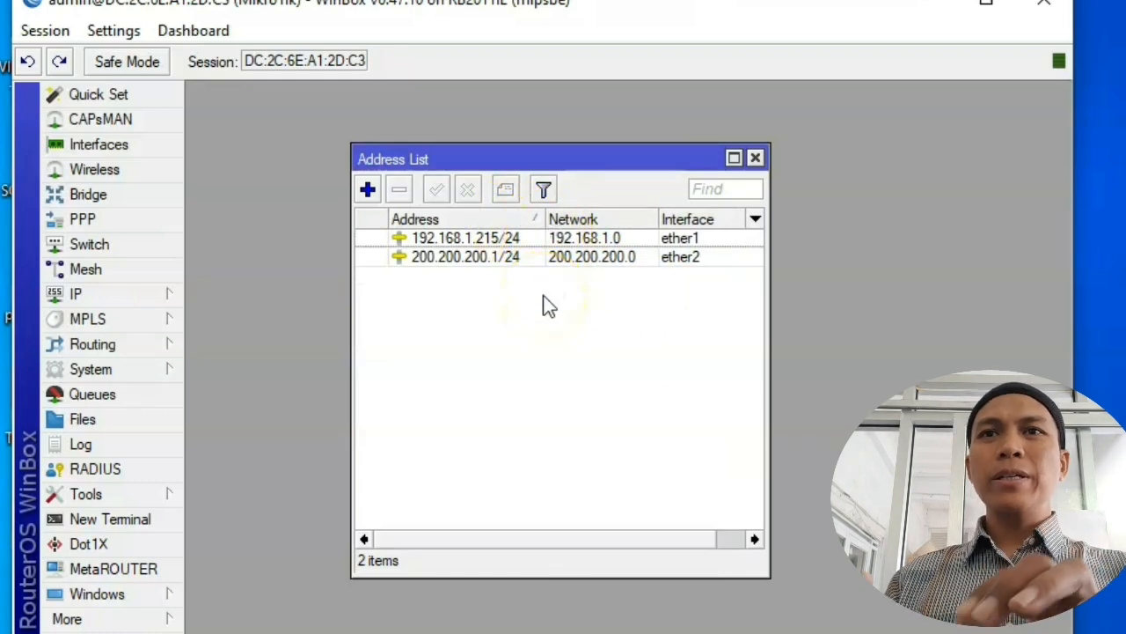
{"action": "left_click", "coordinate": [756, 158]}
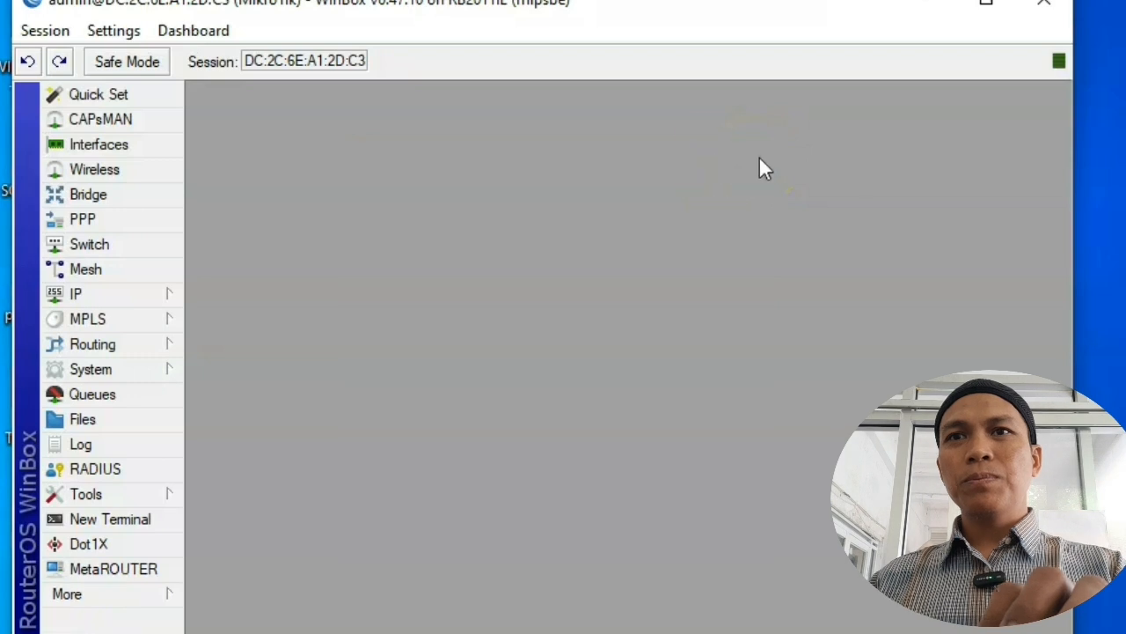
Step: In Firewall > NAT, create a srcnat rule with Out. Interface ether1 and action masquerade
{"action": "left_click", "coordinate": [148, 298]}
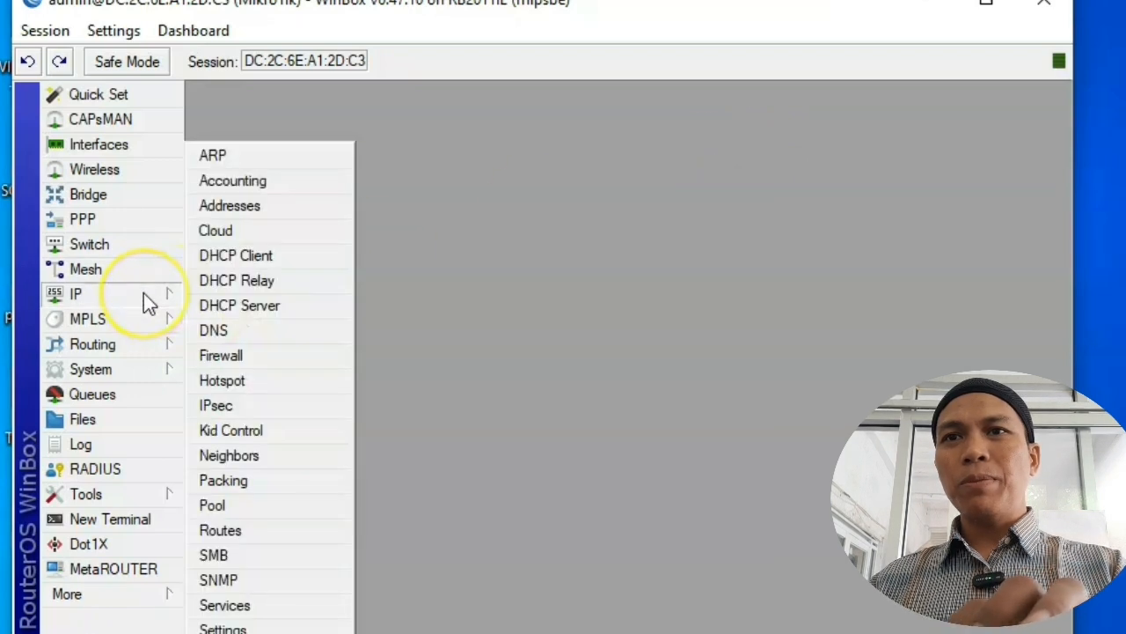
{"action": "left_click", "coordinate": [267, 360]}
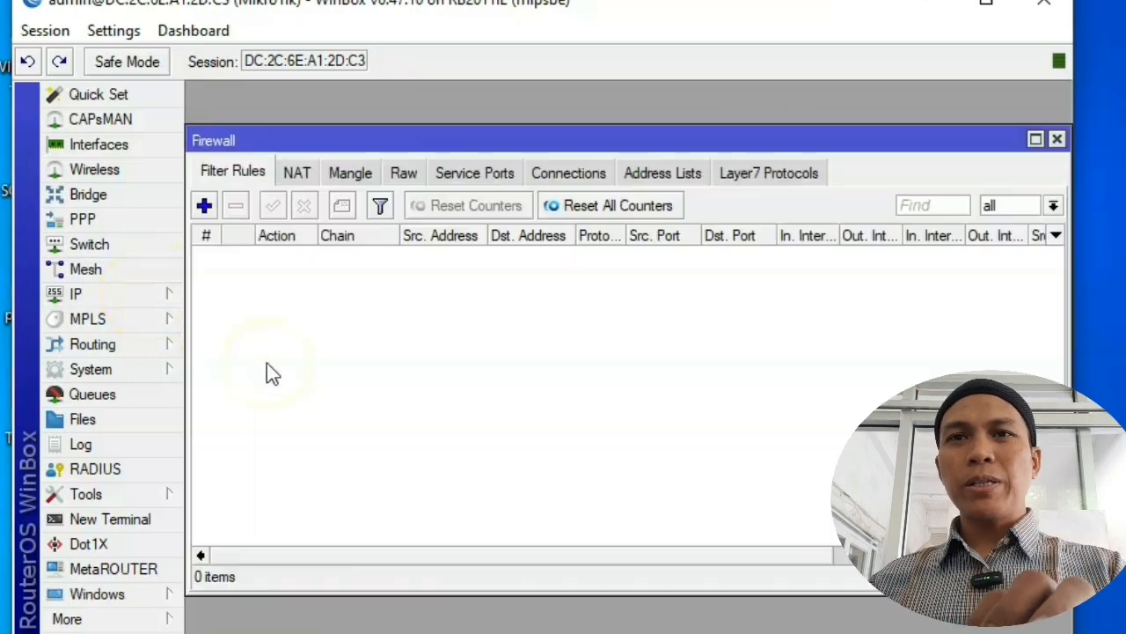
{"action": "left_click", "coordinate": [297, 174]}
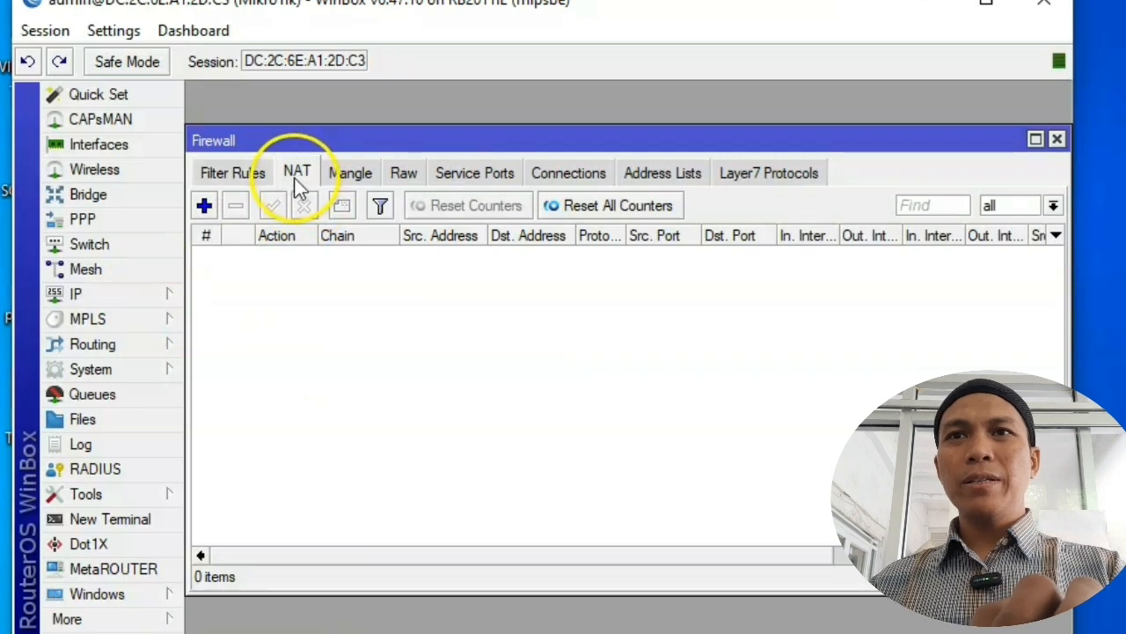
{"action": "left_click", "coordinate": [205, 208]}
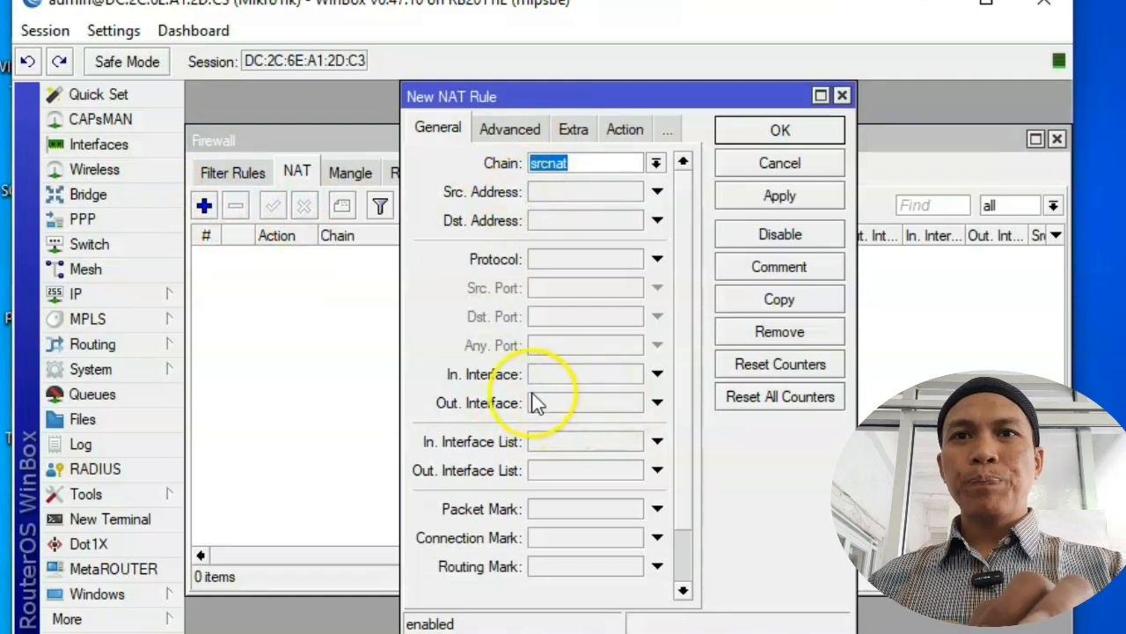
{"action": "left_click", "coordinate": [563, 405]}
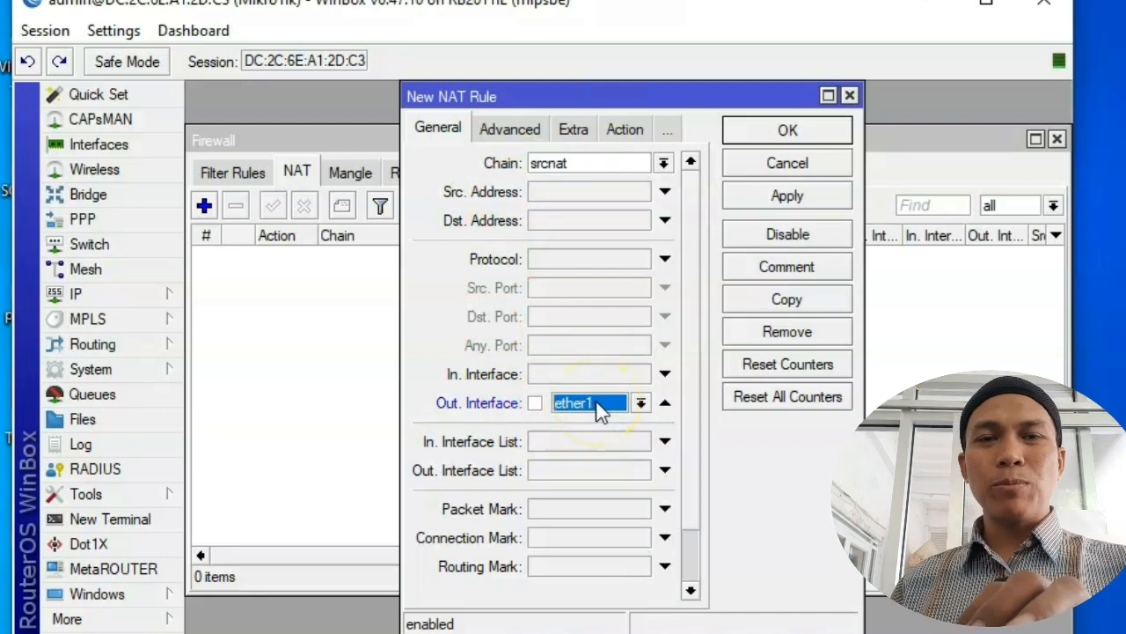
{"action": "left_click", "coordinate": [624, 130]}
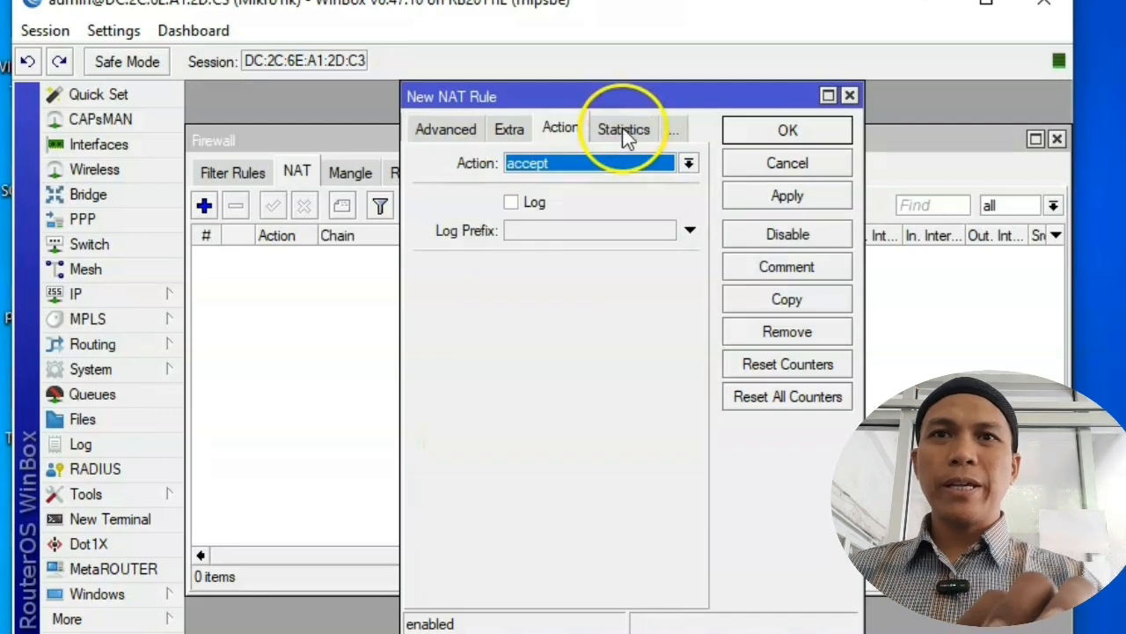
{"action": "left_click", "coordinate": [605, 165]}
{"action": "left_click", "coordinate": [581, 281]}
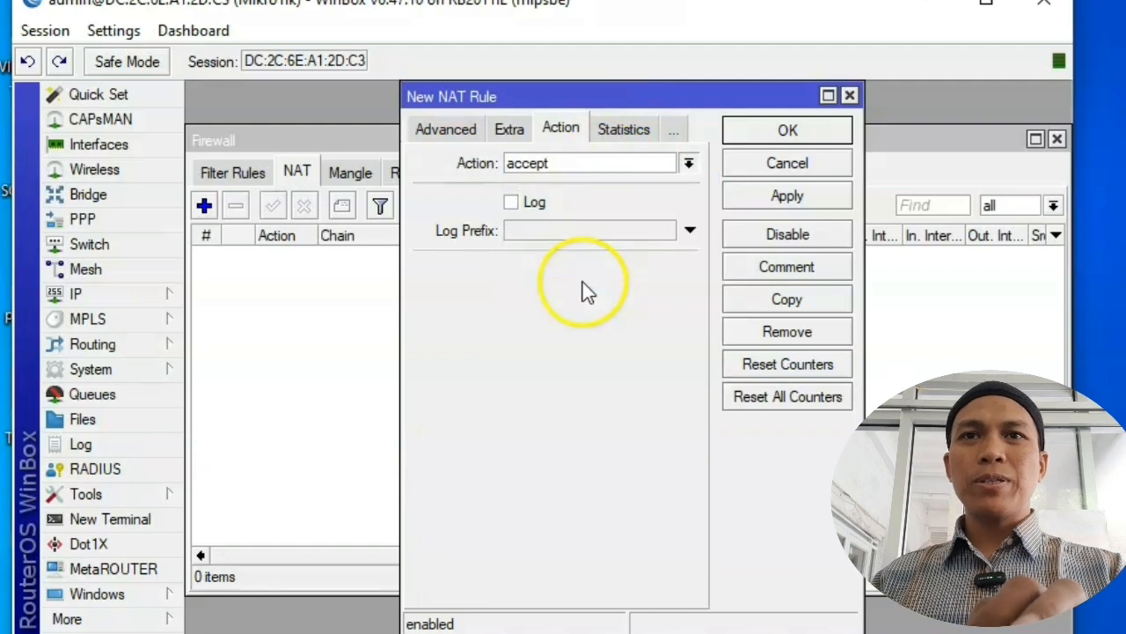
{"action": "left_click", "coordinate": [784, 201]}
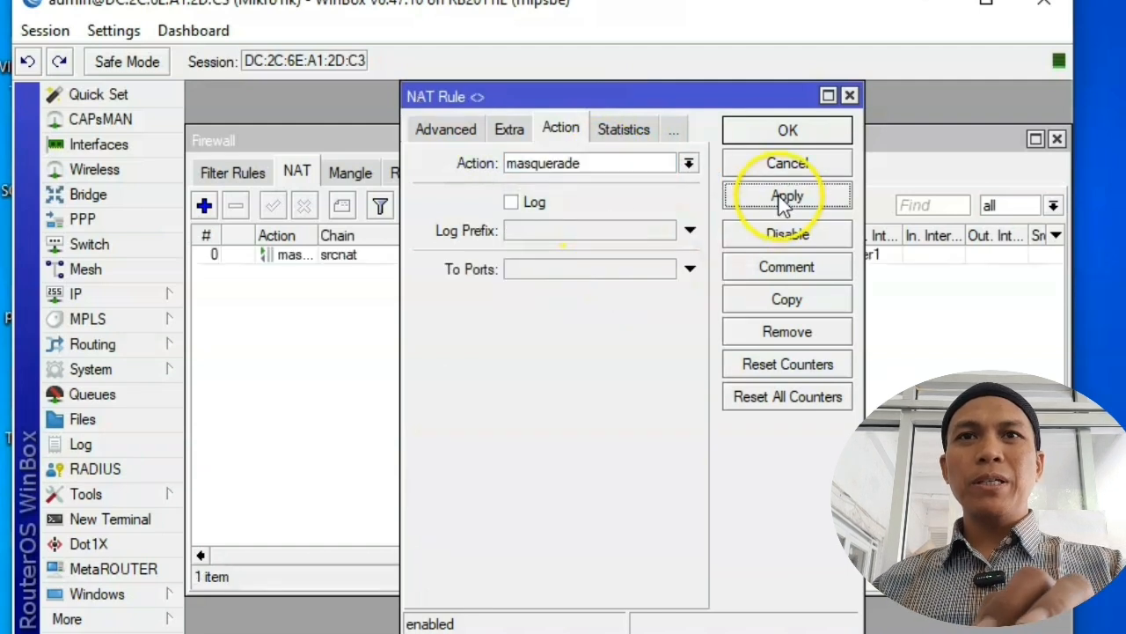
{"action": "left_click", "coordinate": [785, 130]}
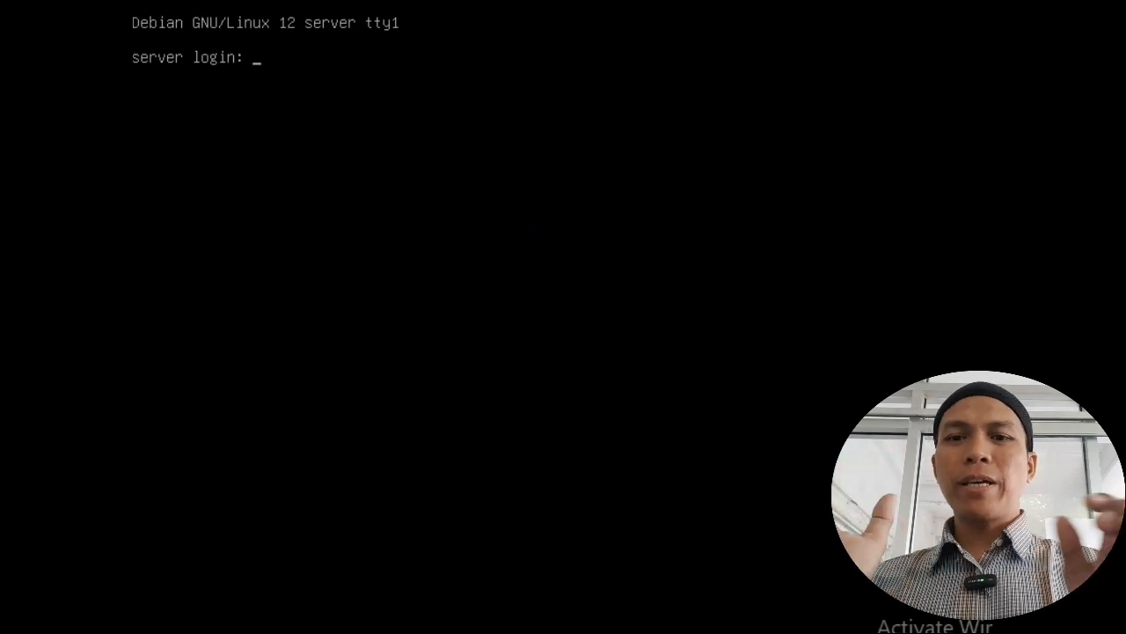
Step: Log in as root with the password and type 'nano /etc/network/interfaces'
{"action": "type", "text": "root"}
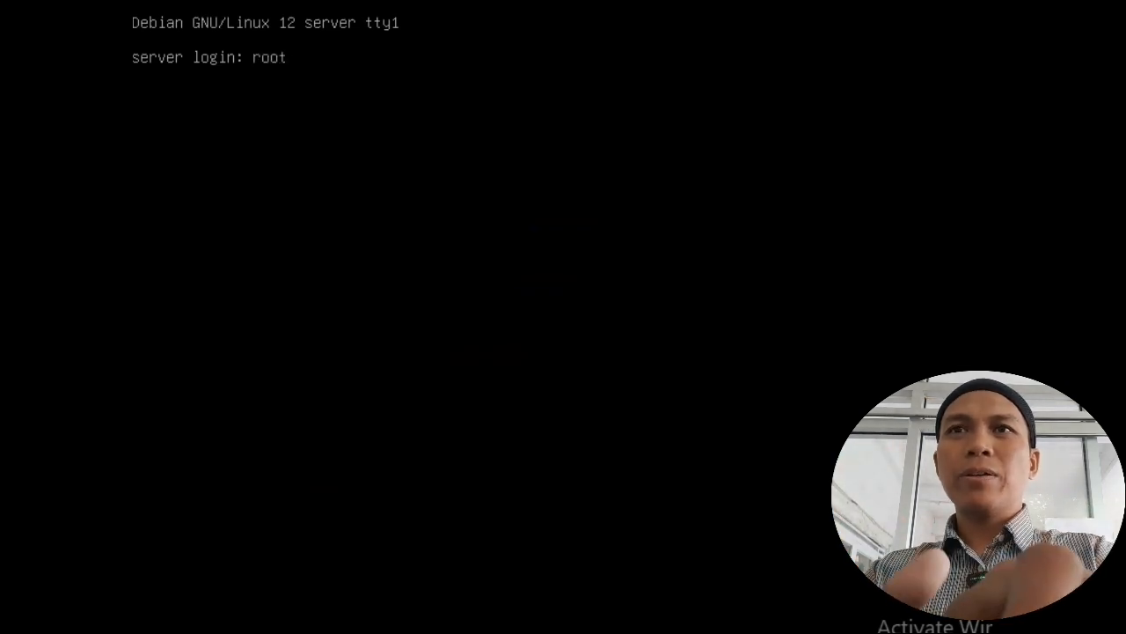
{"action": "key", "text": "Return"}
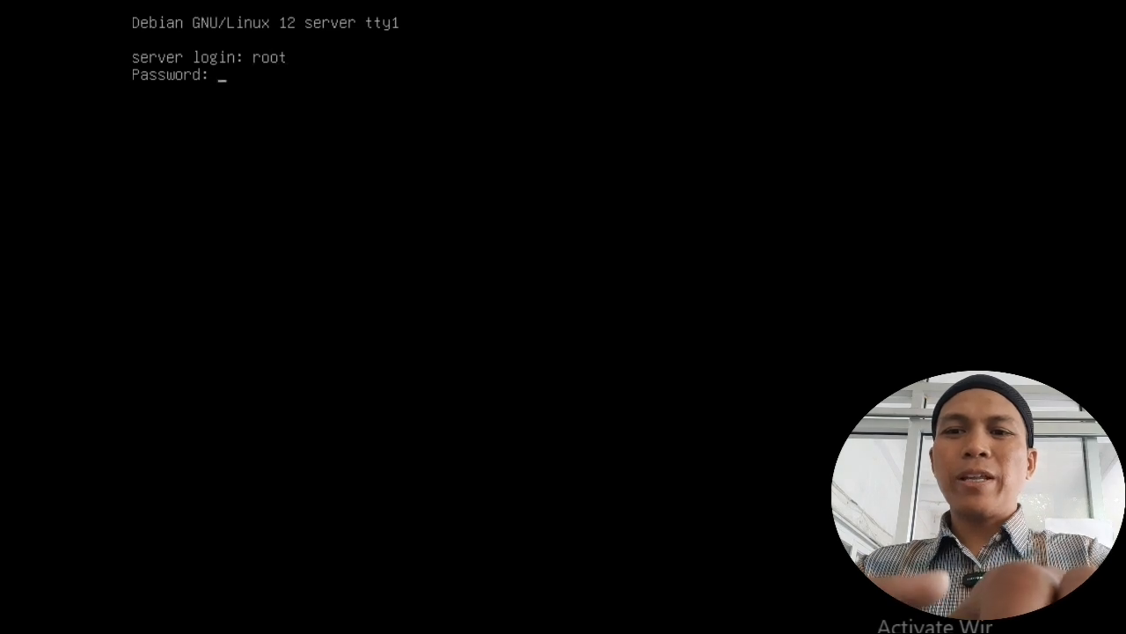
{"action": "key", "text": "Return"}
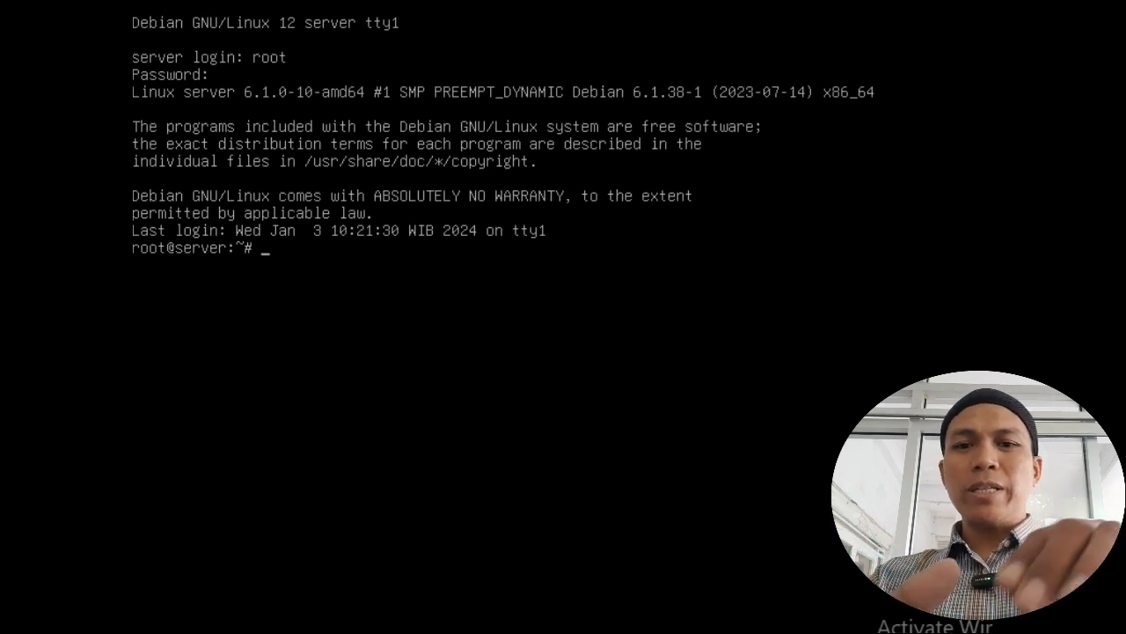
{"action": "type", "text": "nano"}
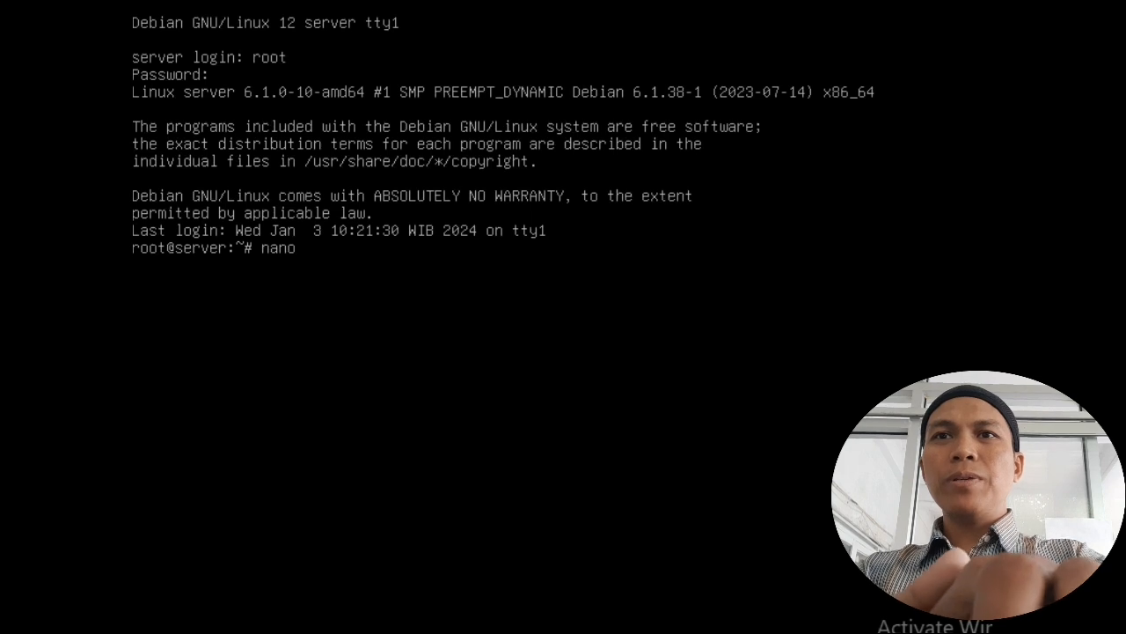
{"action": "type", "text": " /etc/network/interfaces"}
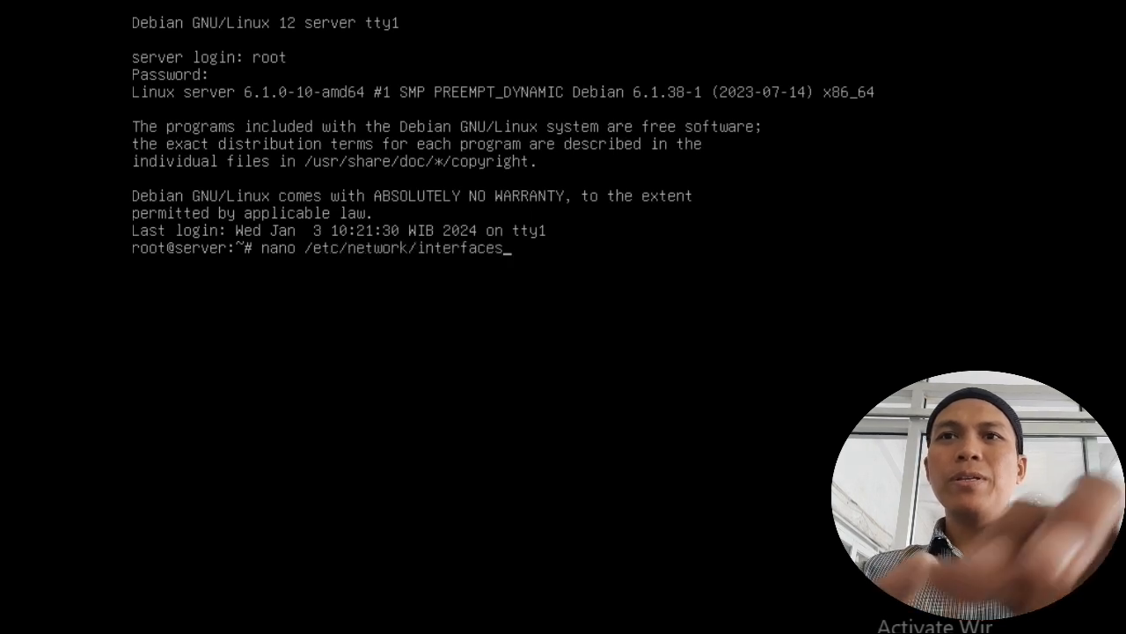
Step: Open /etc/network/interfaces and change enp0s3's method from dhcp to static
{"action": "key", "text": "Return"}
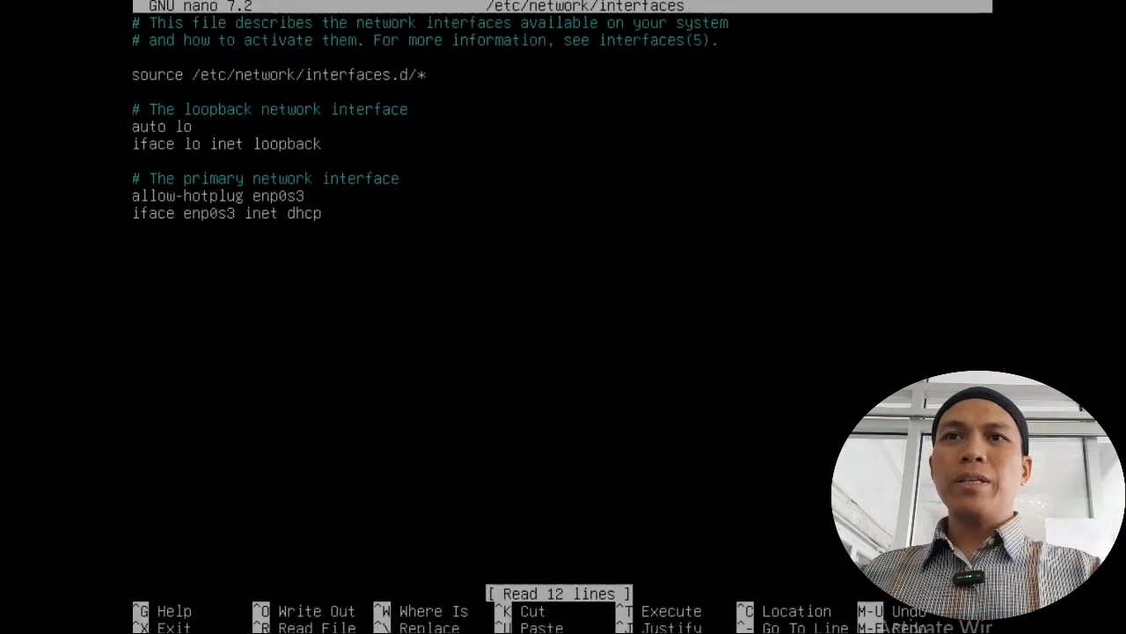
{"action": "key", "text": "Down"}
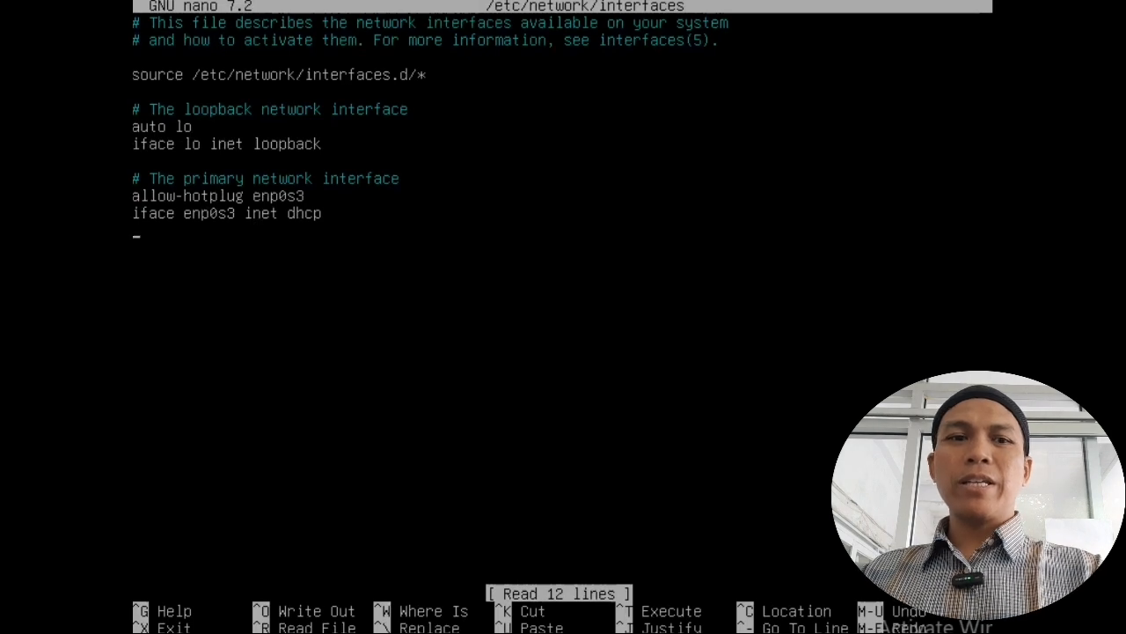
{"action": "key", "text": "Left"}
{"action": "key", "text": "BackSpace"}
{"action": "key", "text": "BackSpace"}
{"action": "key", "text": "BackSpace"}
{"action": "key", "text": "BackSpace"}
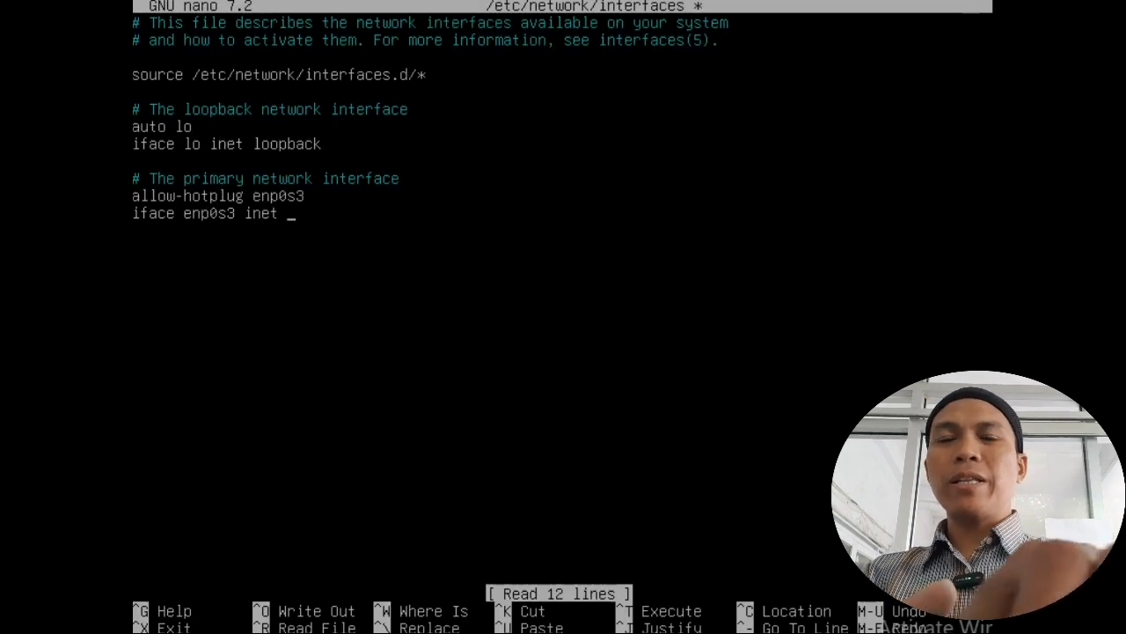
{"action": "type", "text": "static"}
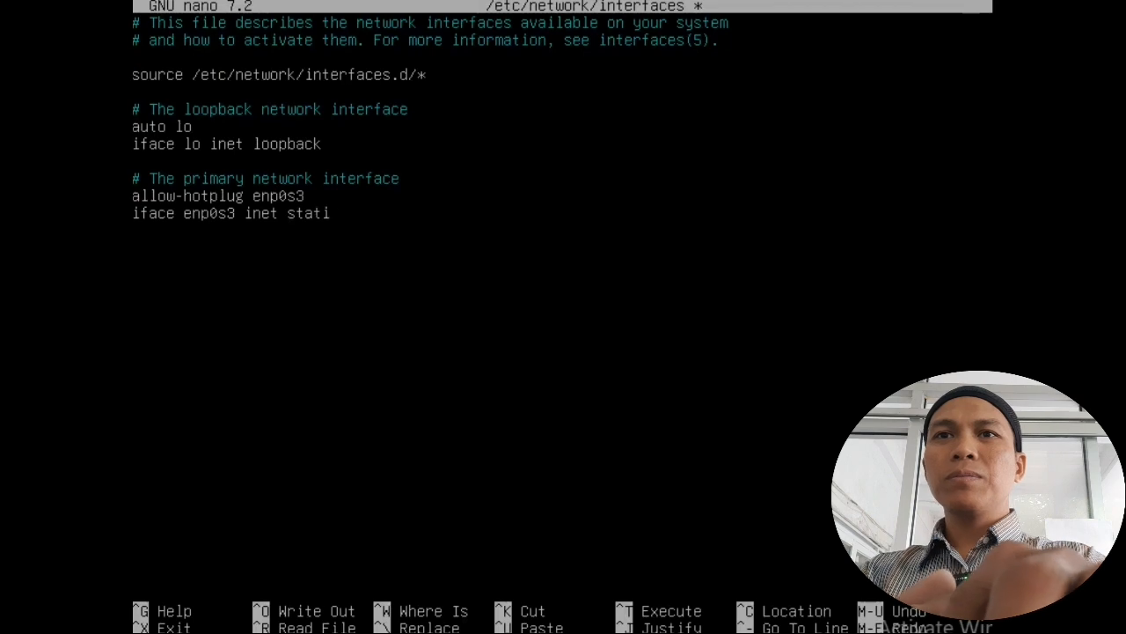
Step: Add address 200.200.200.254/24, gateway 200.200.200.1 and nameserver 200.200.200.1, then exit nano
{"action": "key", "text": "Return"}
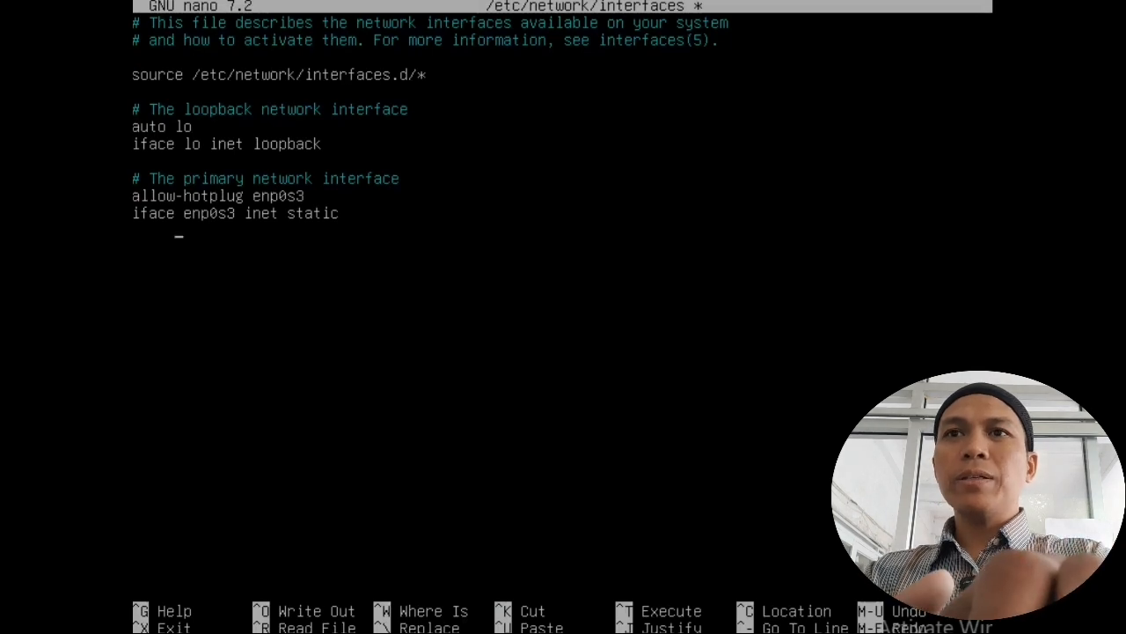
{"action": "type", "text": "address"}
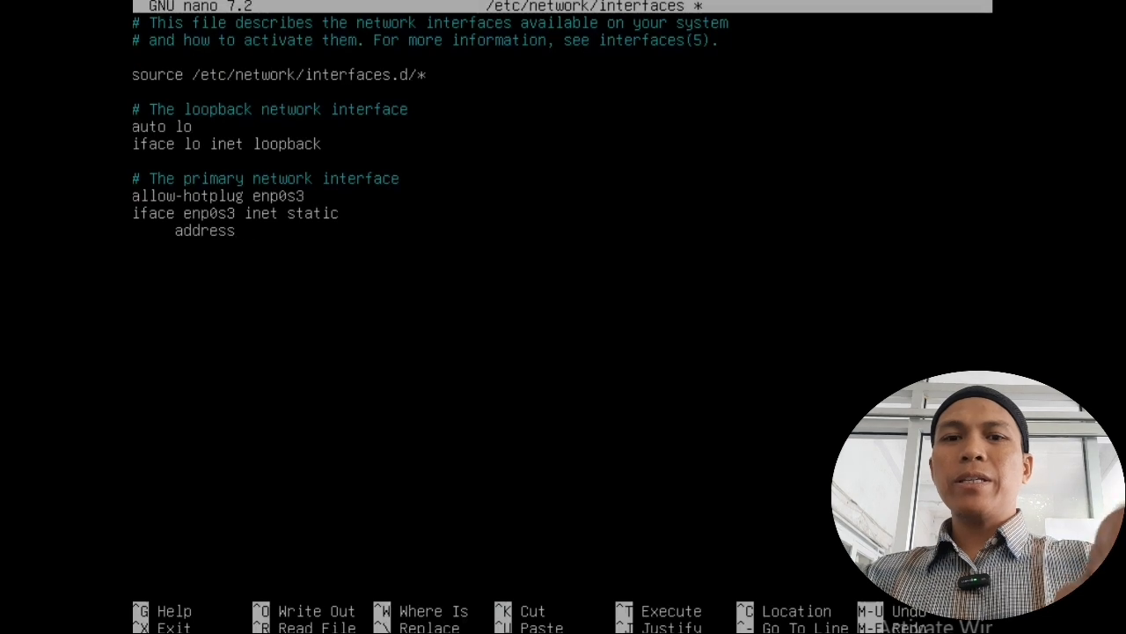
{"action": "type", "text": " 200."}
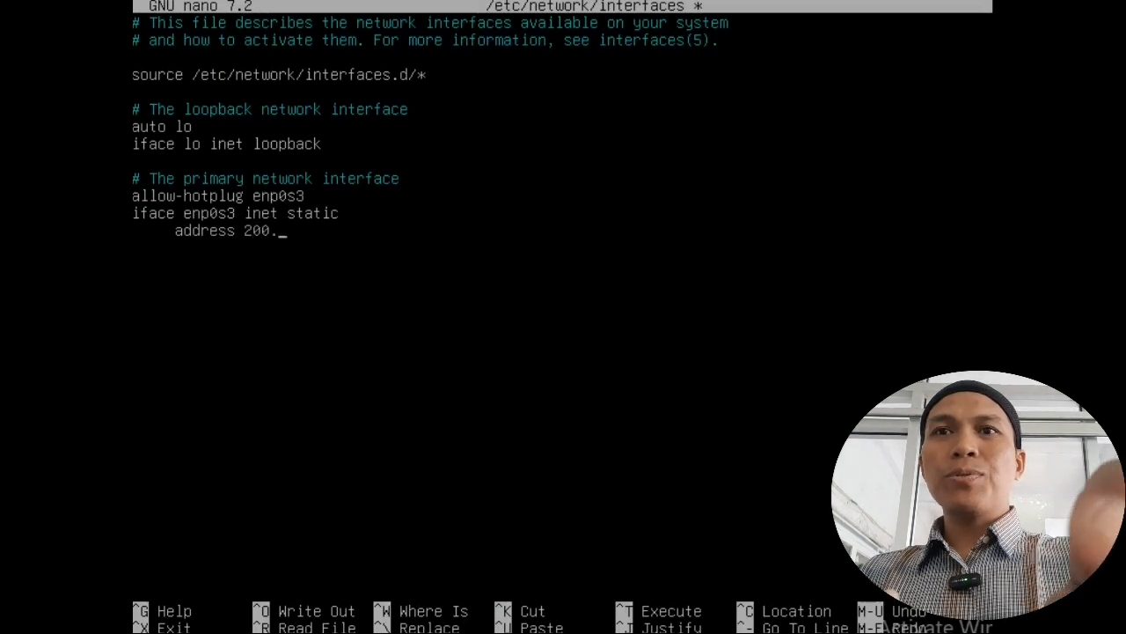
{"action": "type", "text": "200.200.254"}
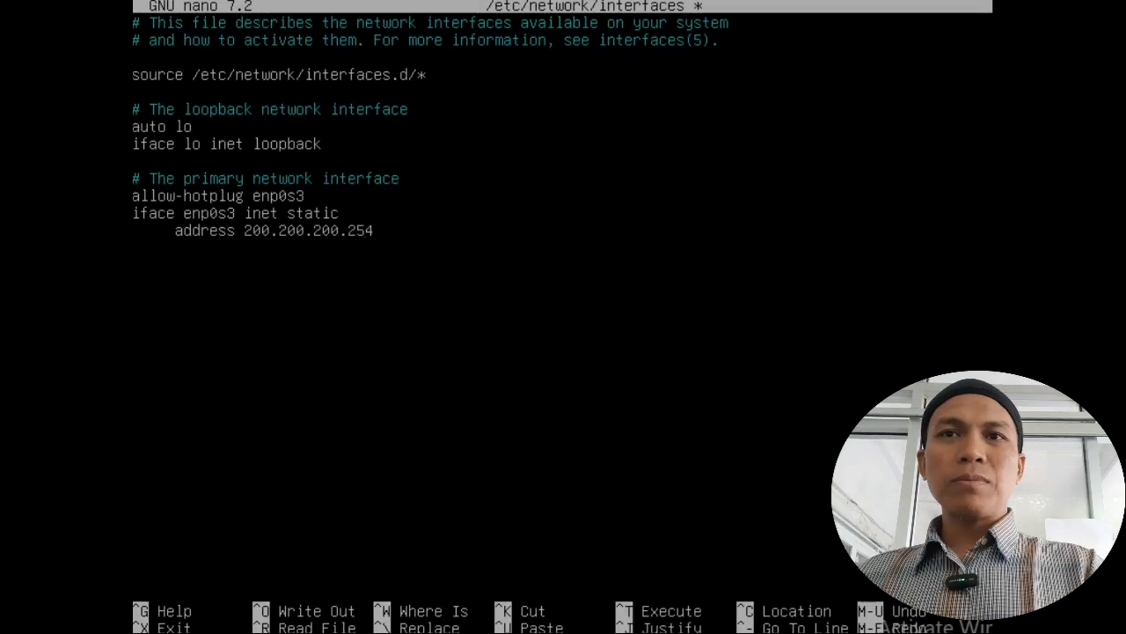
{"action": "type", "text": "/24"}
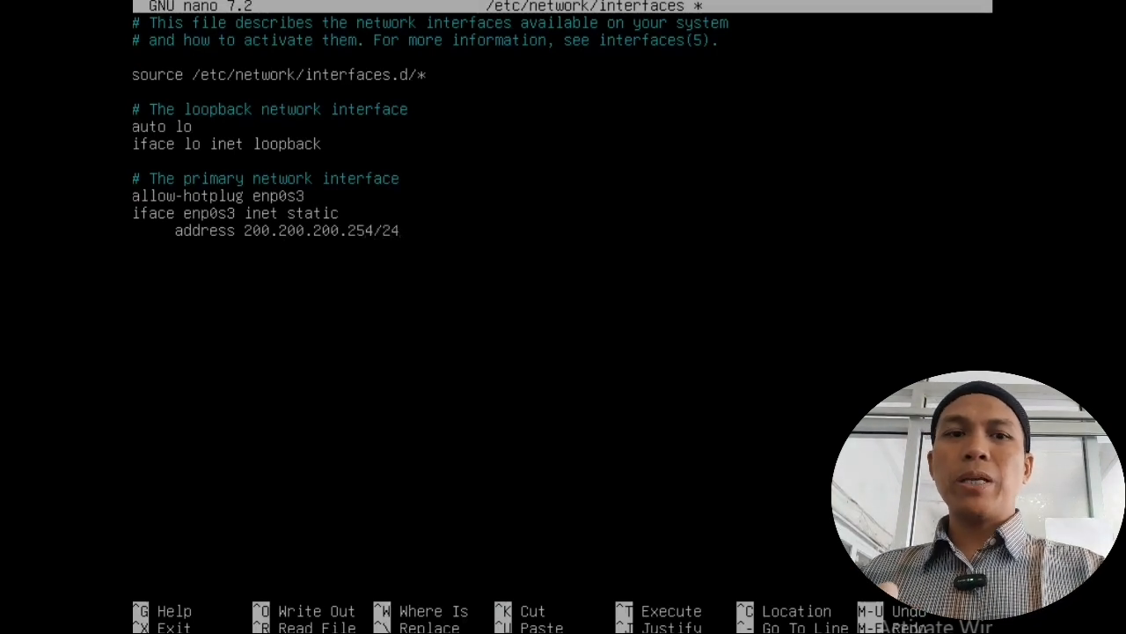
{"action": "key", "text": "Return"}
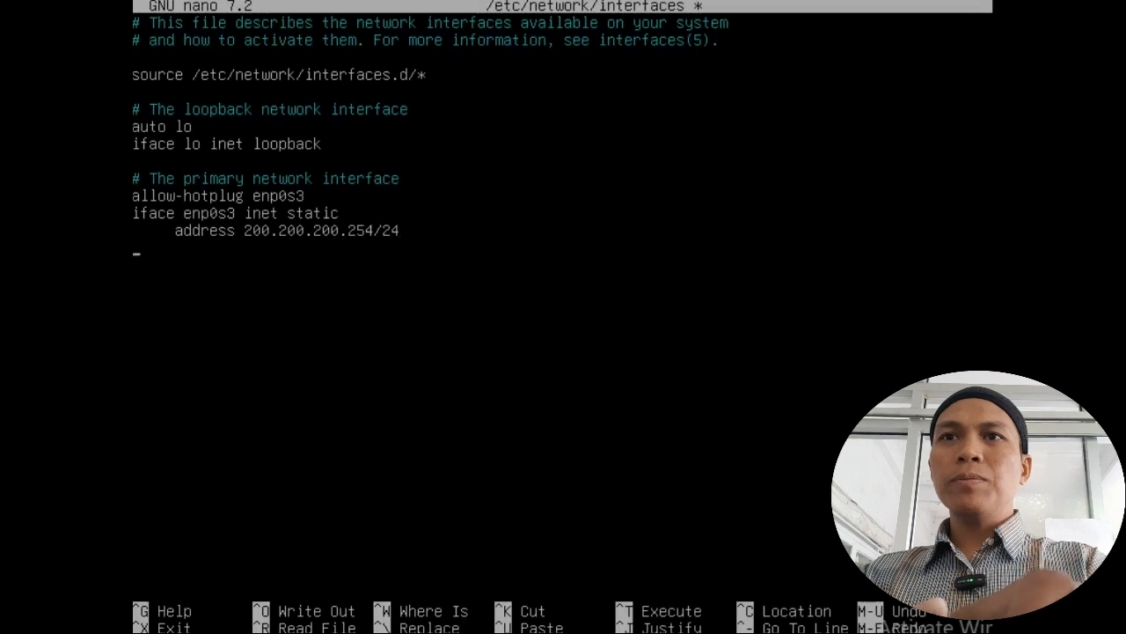
{"action": "type", "text": "g"}
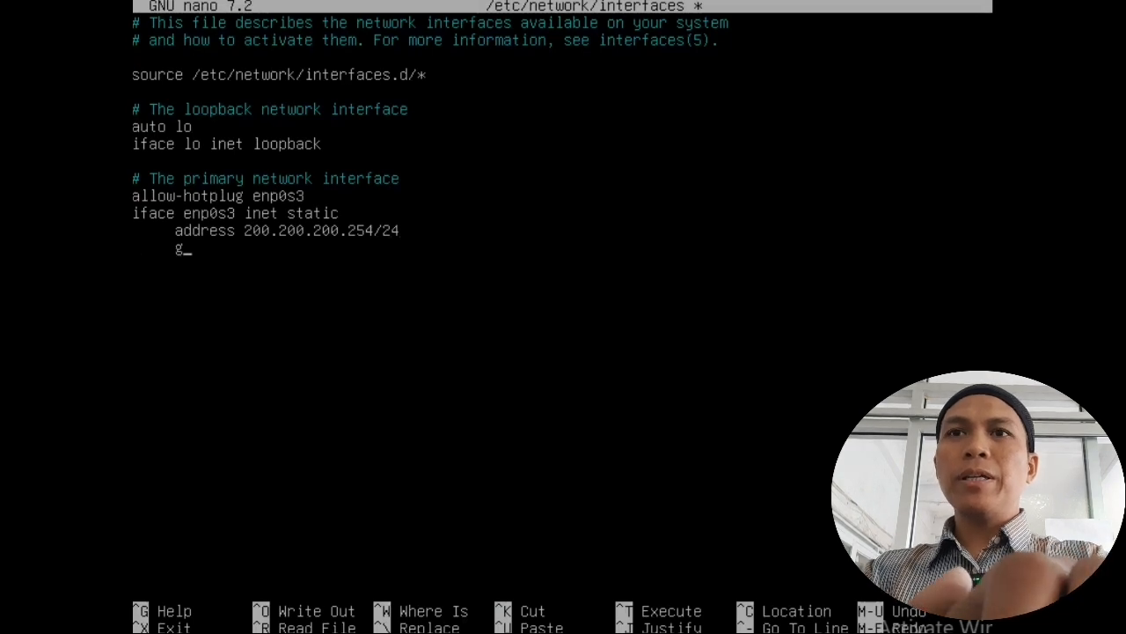
{"action": "type", "text": "ateway"}
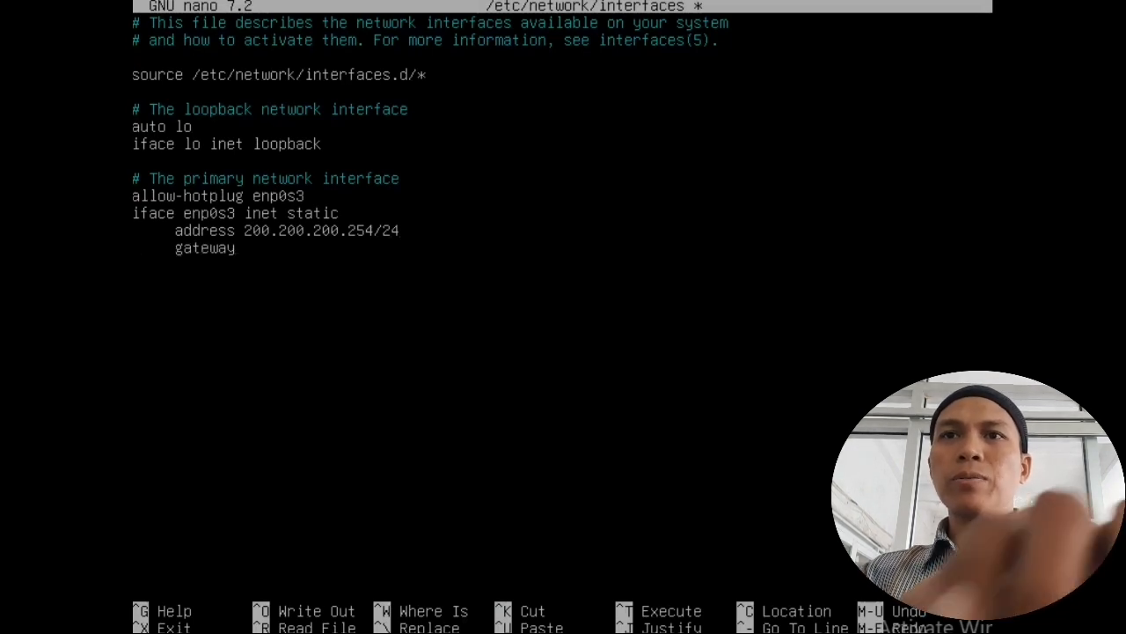
{"action": "type", "text": " 200"}
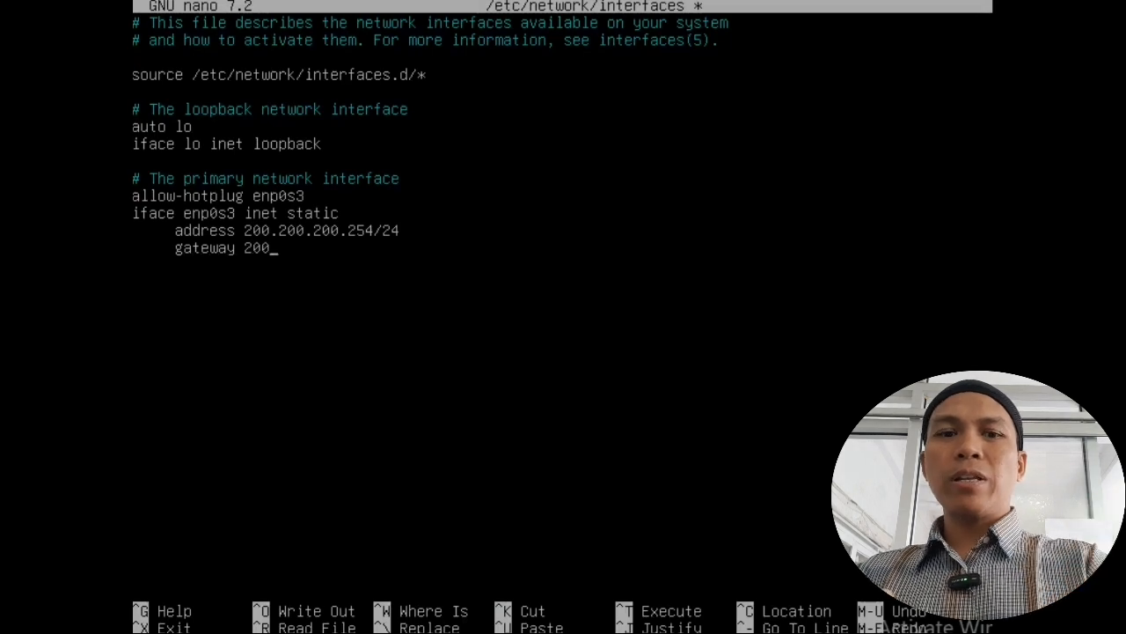
{"action": "type", "text": ".200"}
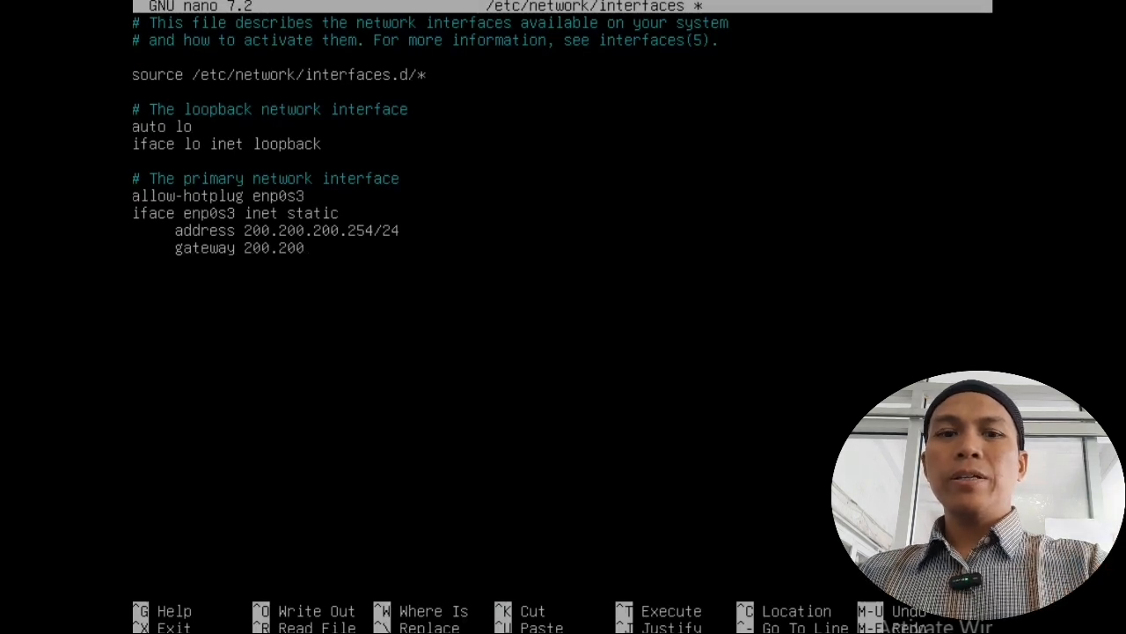
{"action": "type", "text": ".200"}
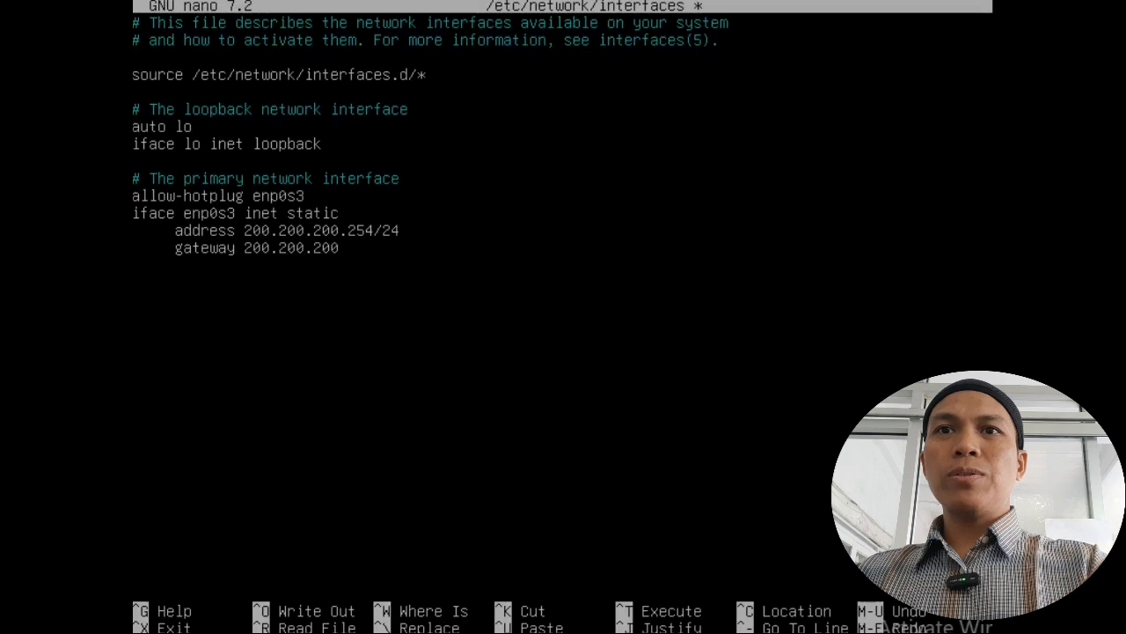
{"action": "type", "text": ".1"}
{"action": "key", "text": "Return"}
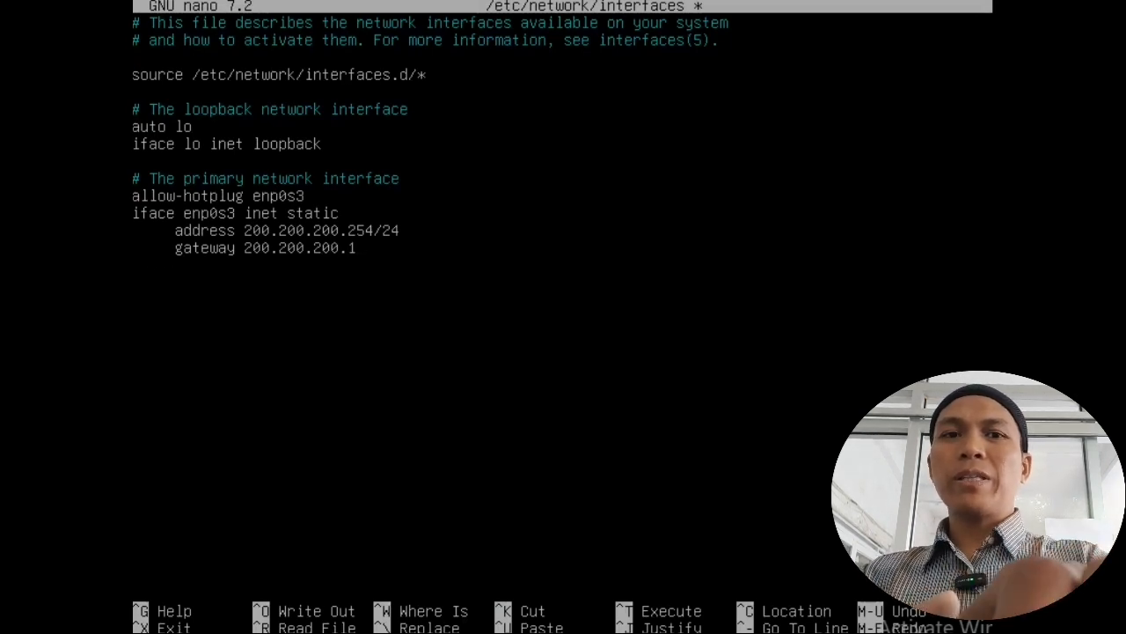
{"action": "type", "text": "nameserve"}
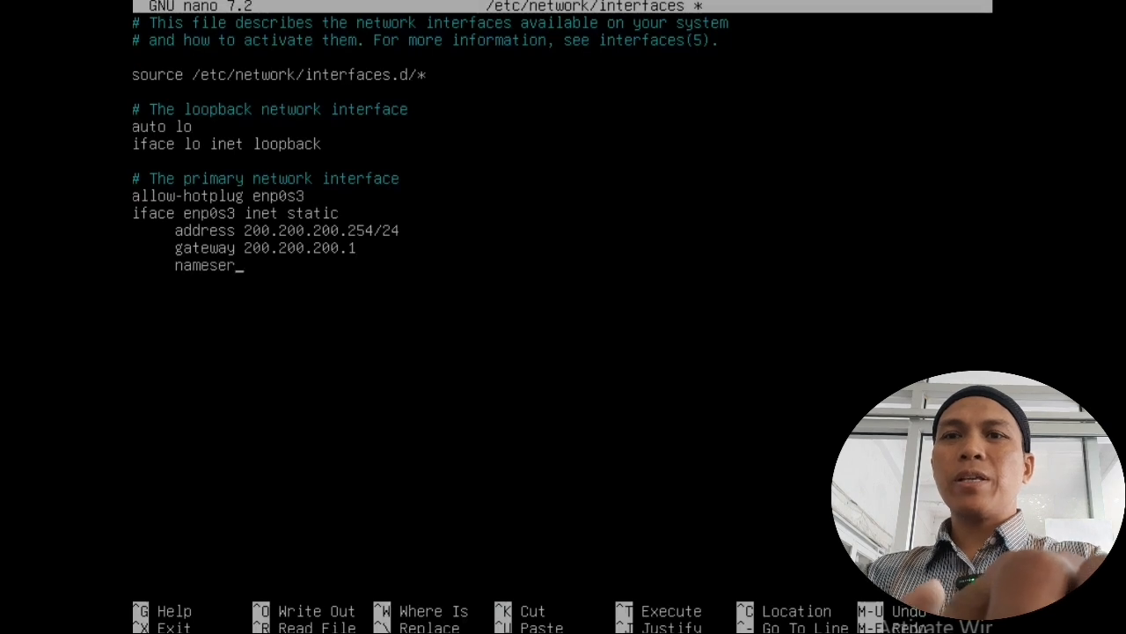
{"action": "type", "text": "r"}
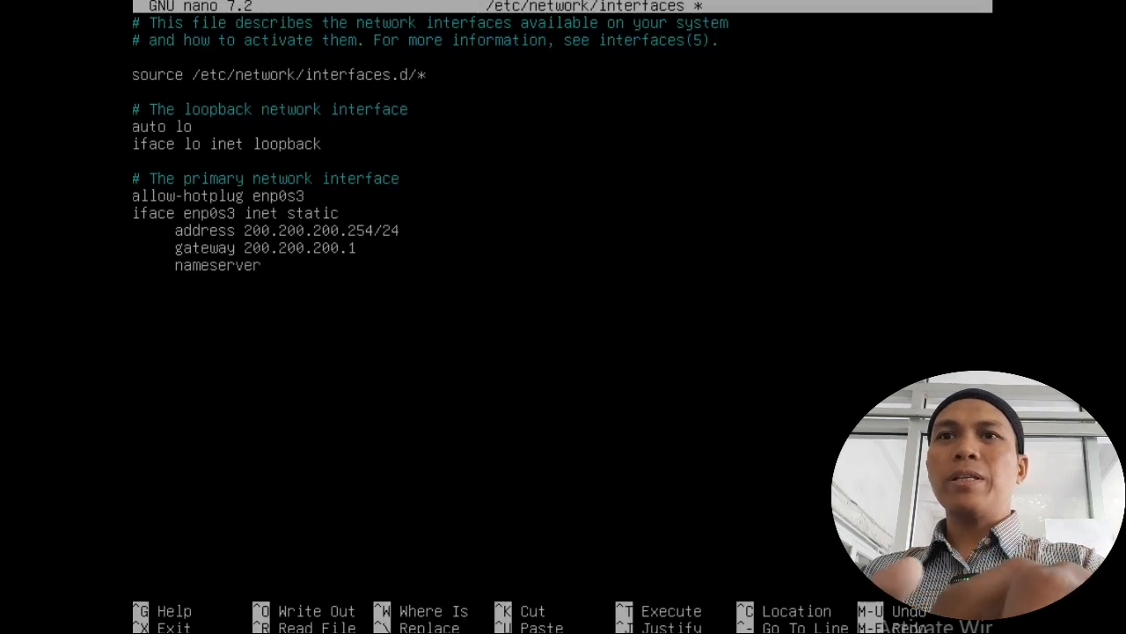
{"action": "type", "text": " 20"}
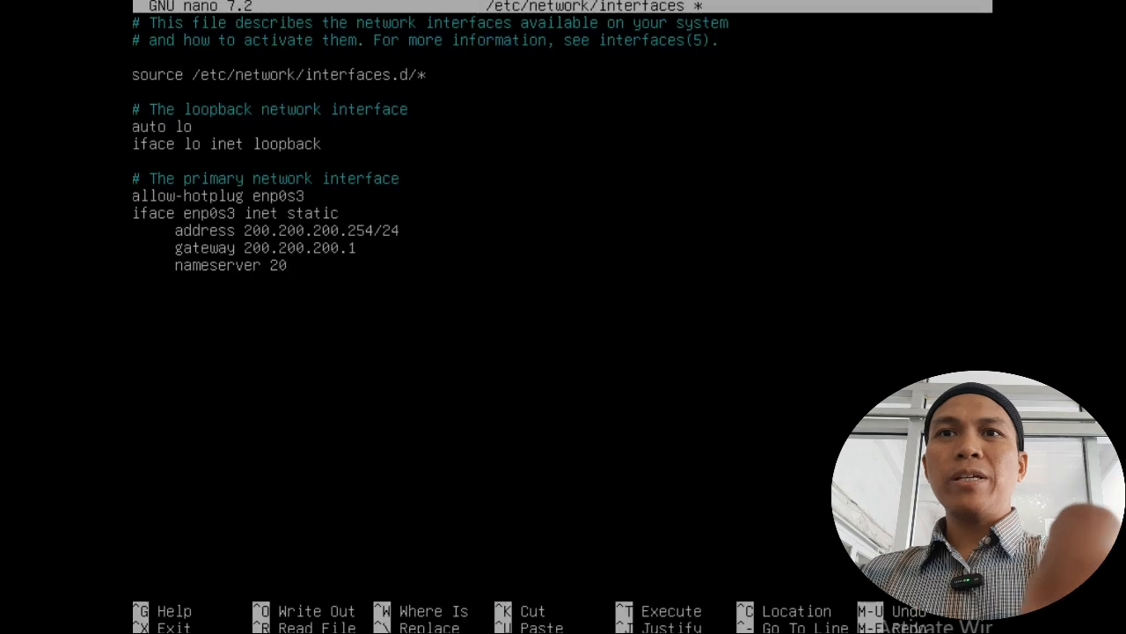
{"action": "type", "text": "0."}
{"action": "type", "text": "200.20"}
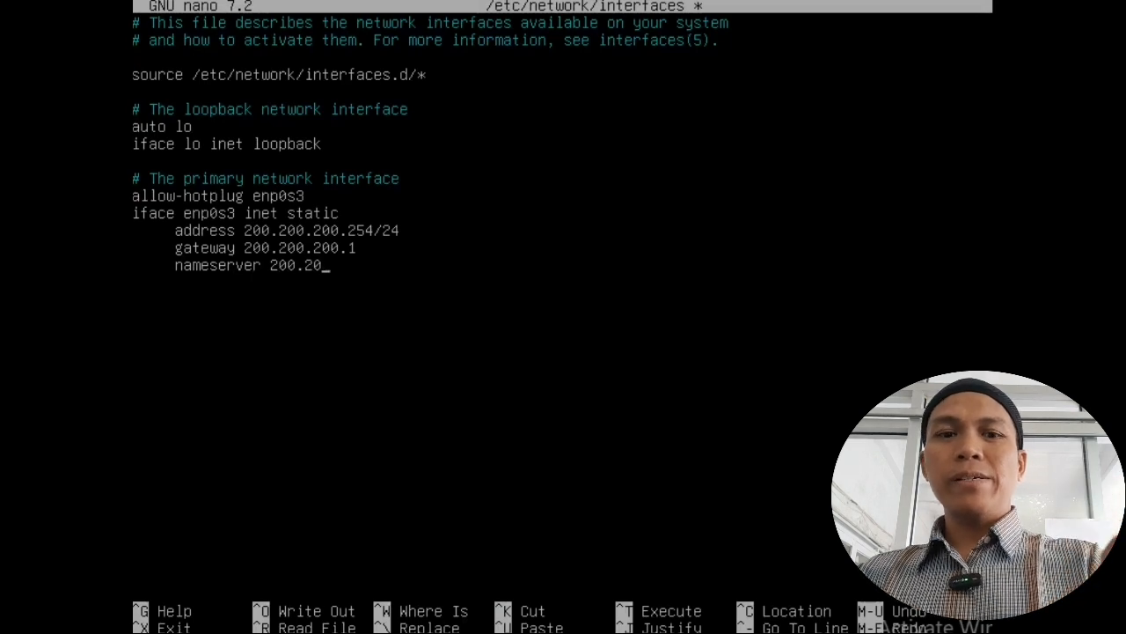
{"action": "type", "text": "0.2"}
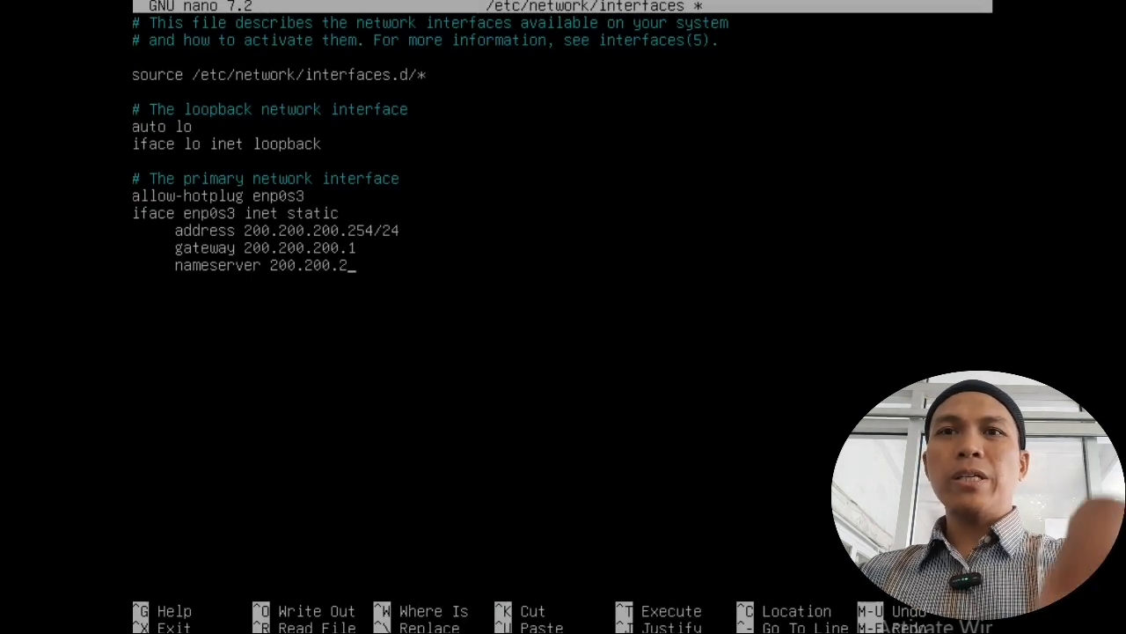
{"action": "type", "text": ".1"}
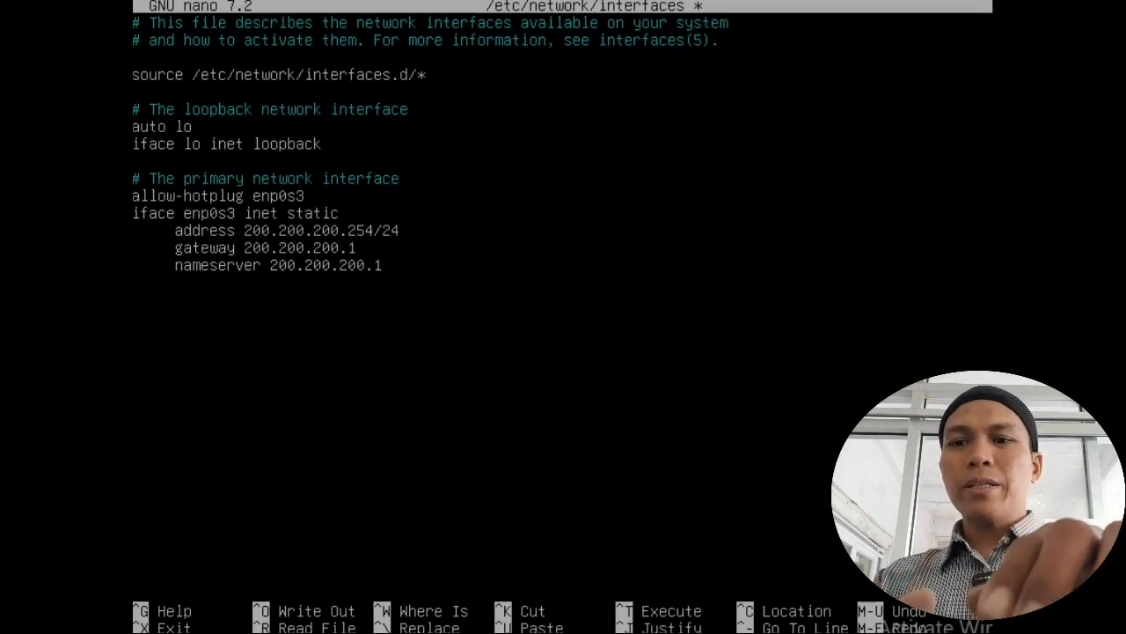
{"action": "key", "text": "ctrl+x"}
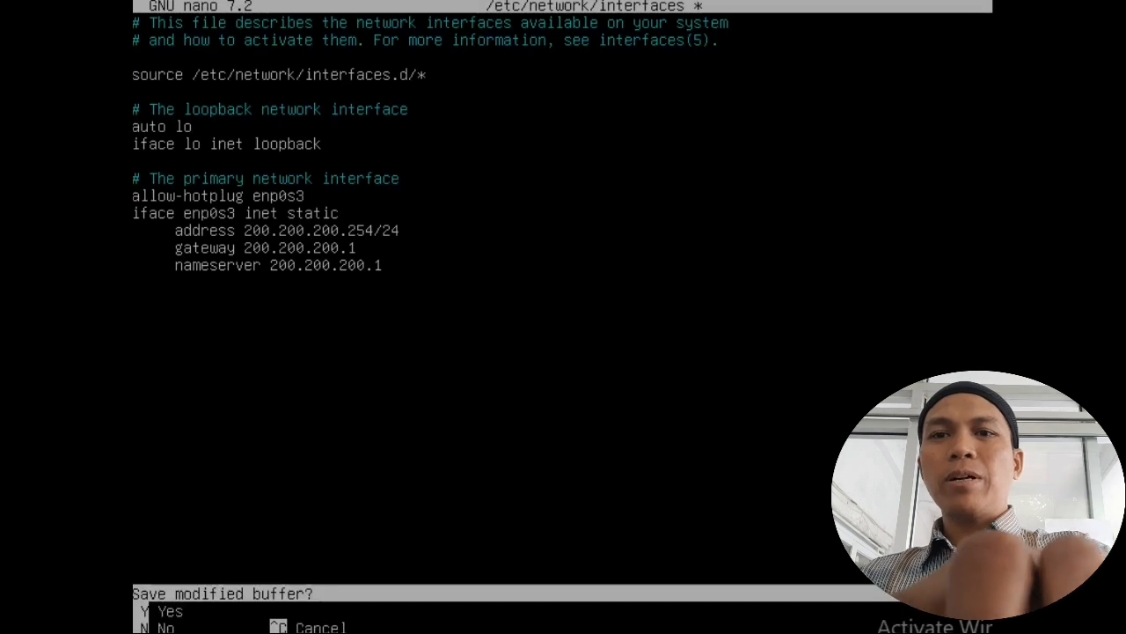
Step: Save the interfaces file and restart enp0s3 with ifdown and ifup
{"action": "key", "text": "y"}
{"action": "key", "text": "Return"}
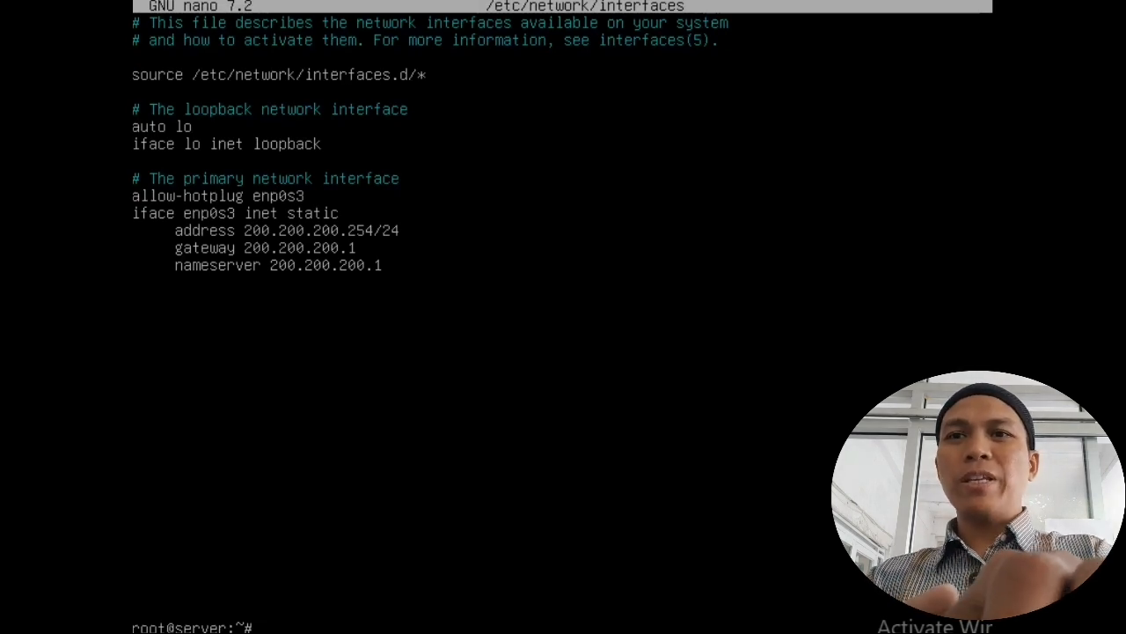
{"action": "type", "text": "ifdown"}
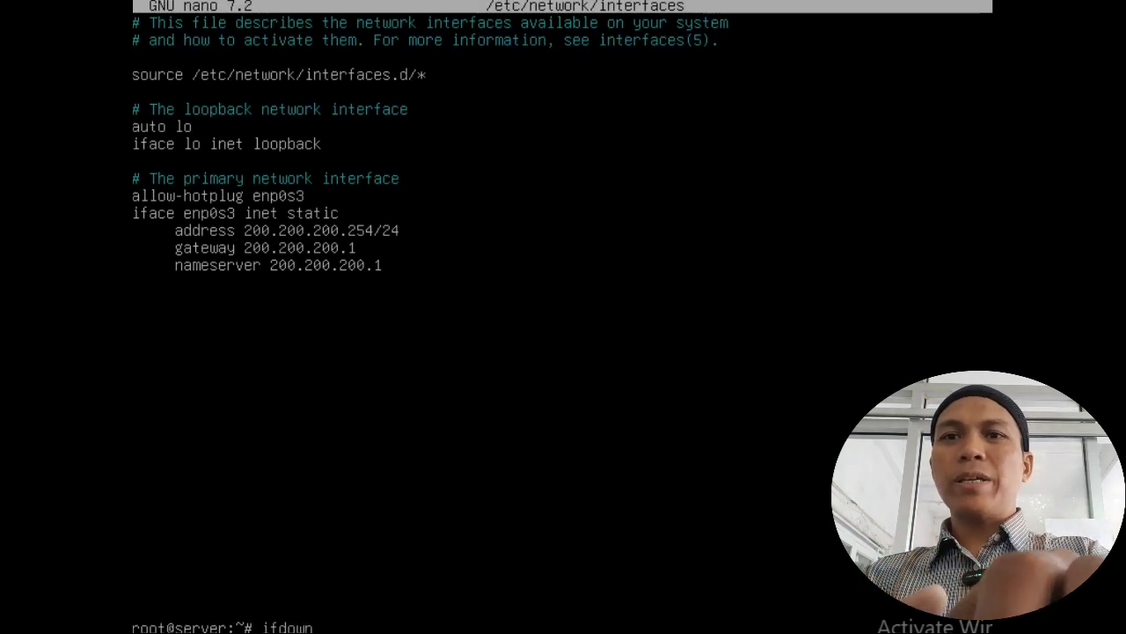
{"action": "type", "text": "enp0s"}
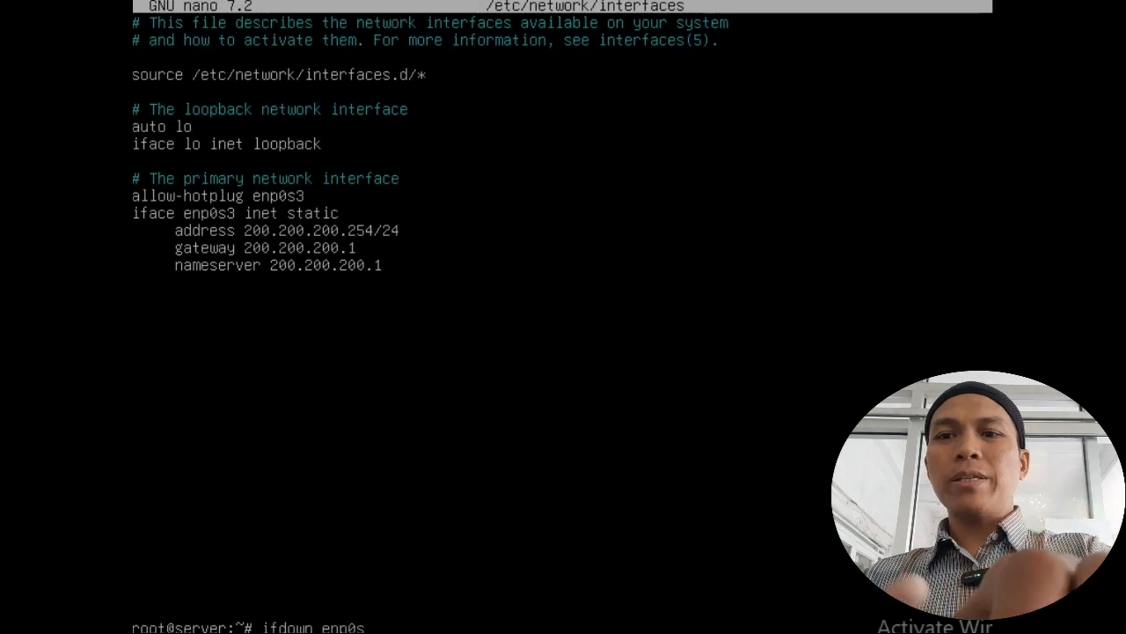
{"action": "type", "text": "3"}
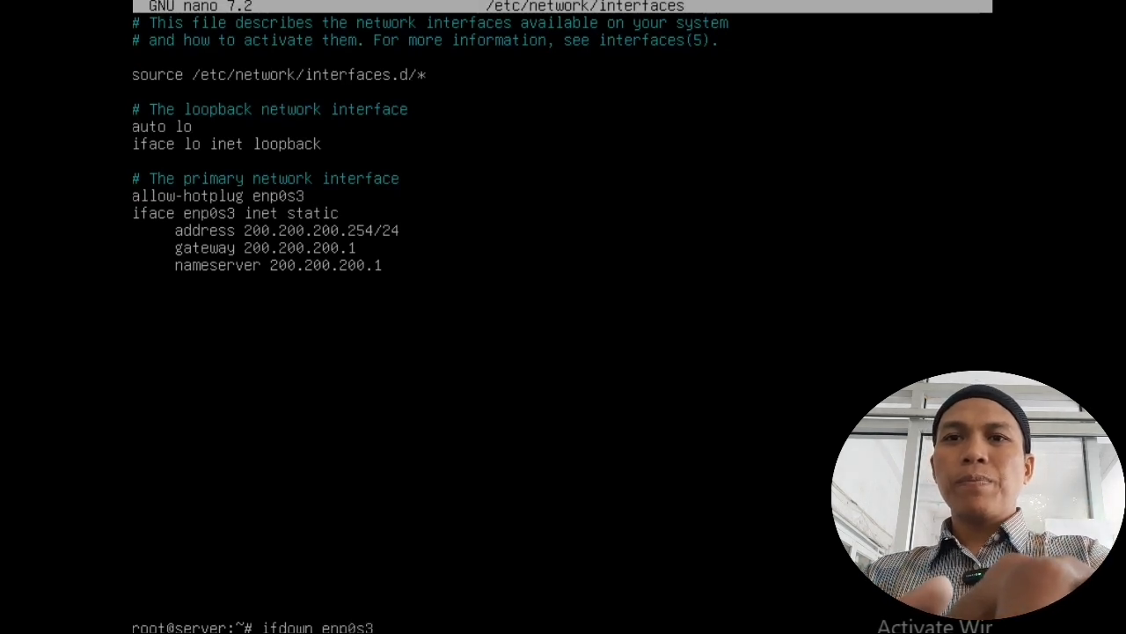
{"action": "key", "text": "Return"}
{"action": "type", "text": "i"}
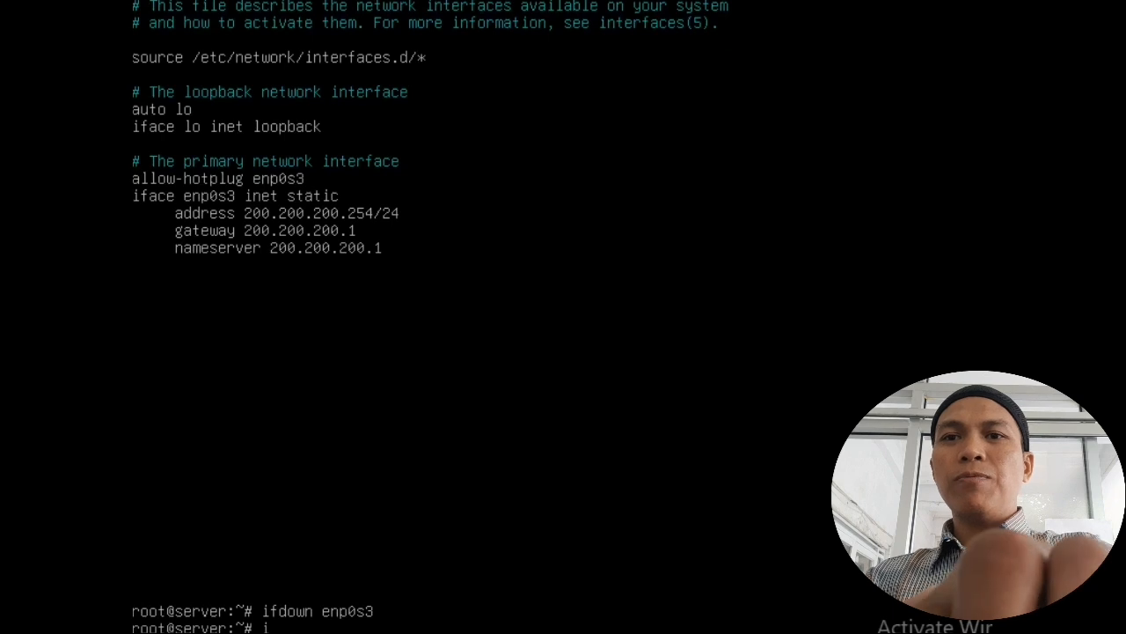
{"action": "type", "text": "fup enp0s3"}
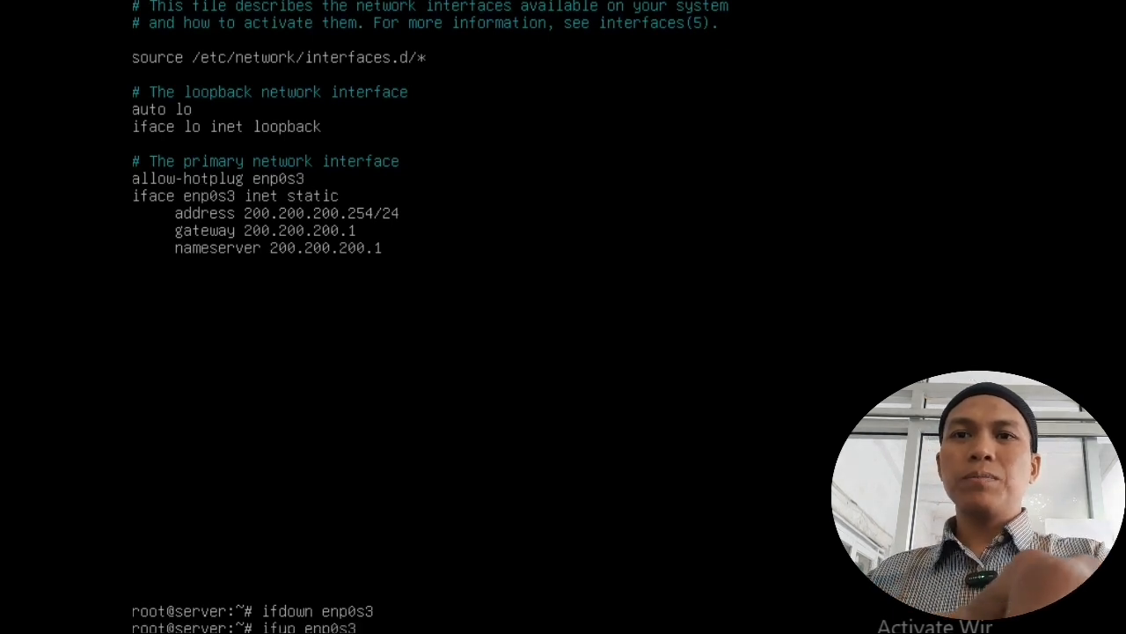
{"action": "key", "text": "Return"}
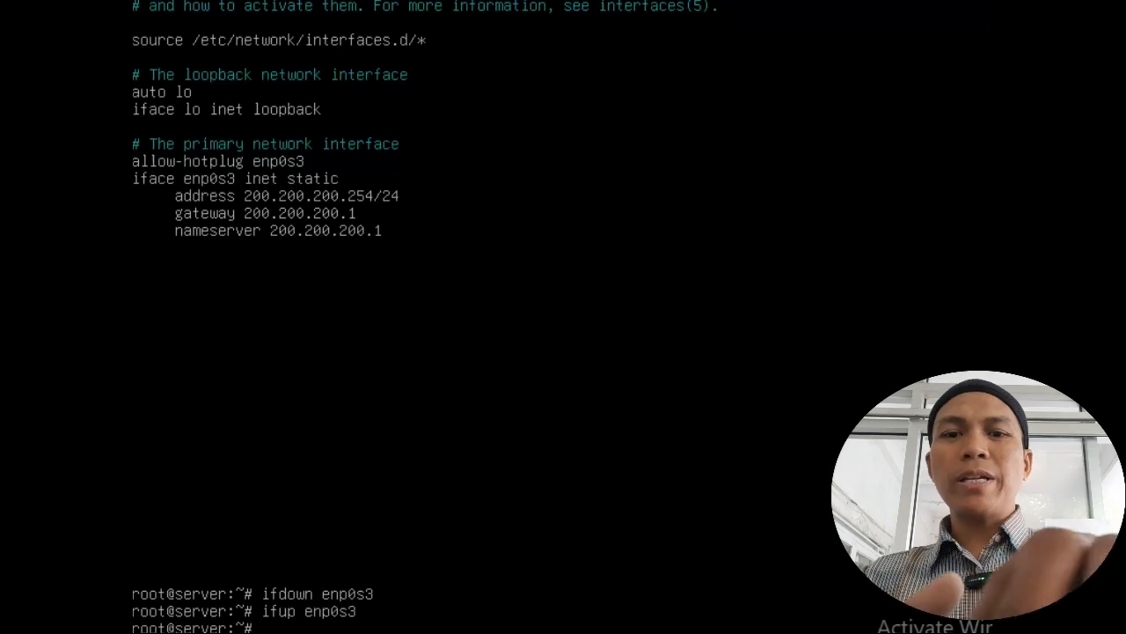
Step: Check addresses with 'ip a', then ping 200.200.200.1 and google.com, stopping each with Ctrl+C
{"action": "type", "text": "ip a"}
{"action": "key", "text": "Return"}
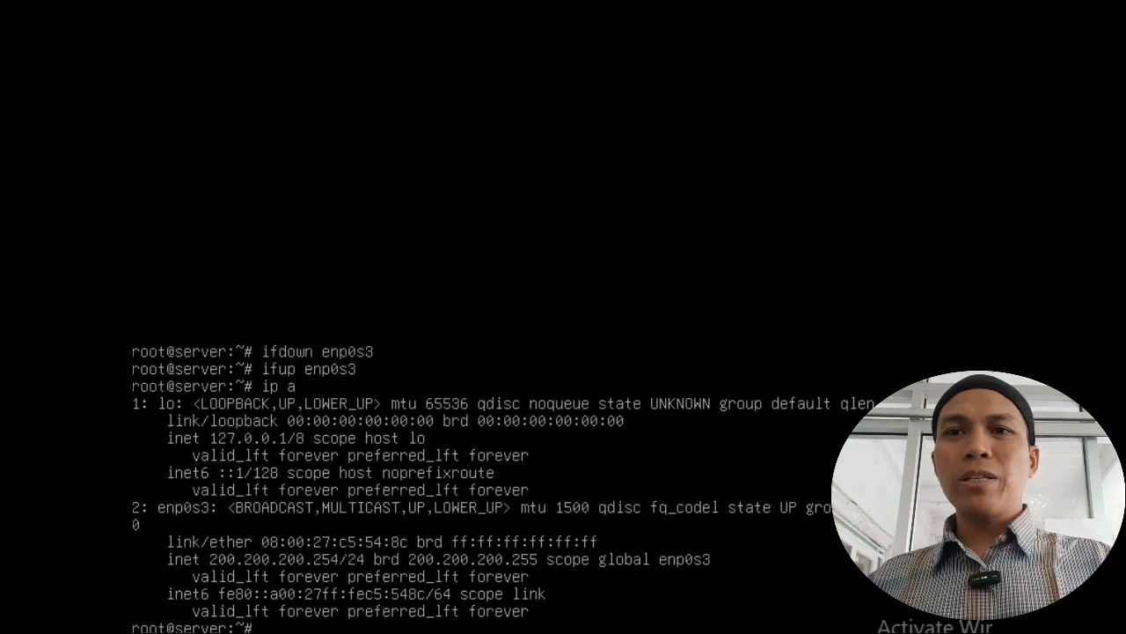
{"action": "type", "text": "ping"}
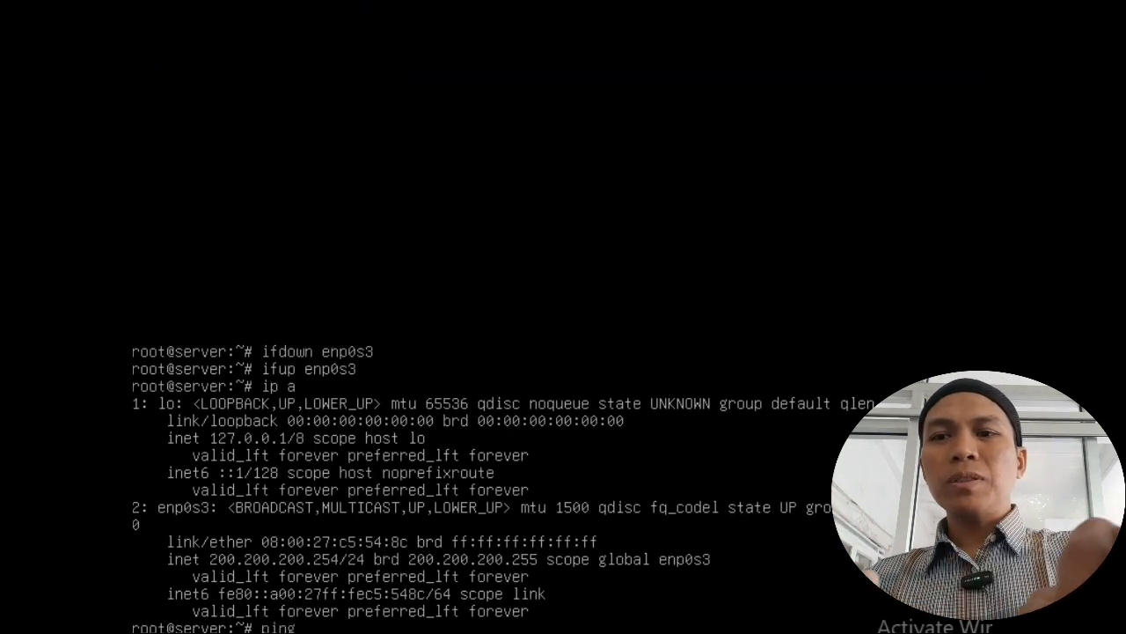
{"action": "type", "text": " 200"}
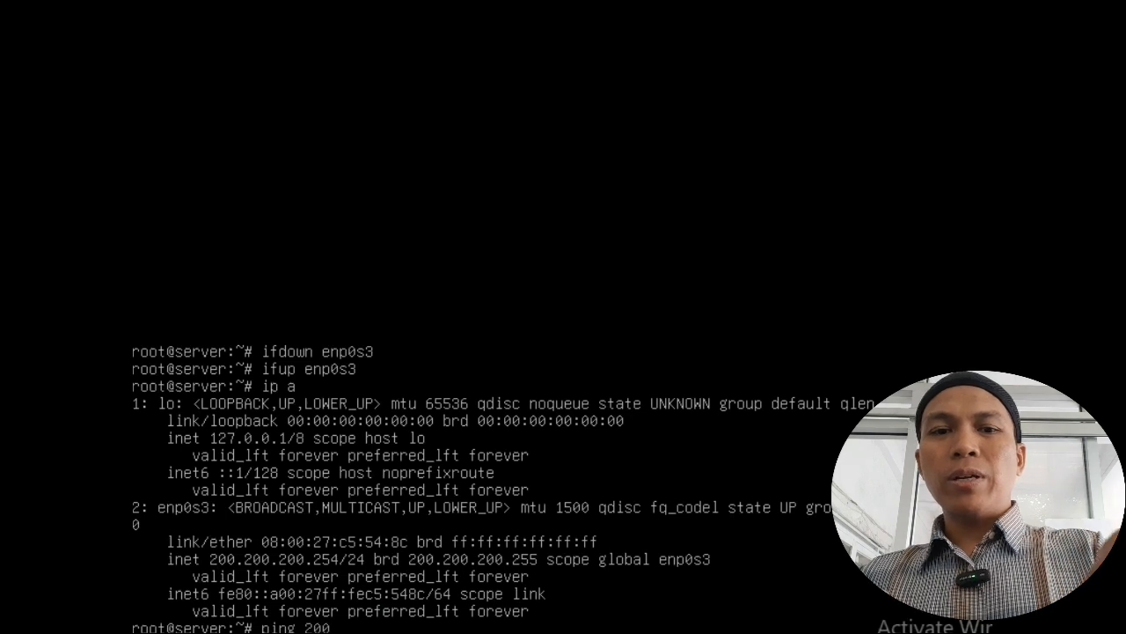
{"action": "type", "text": ".200.200"}
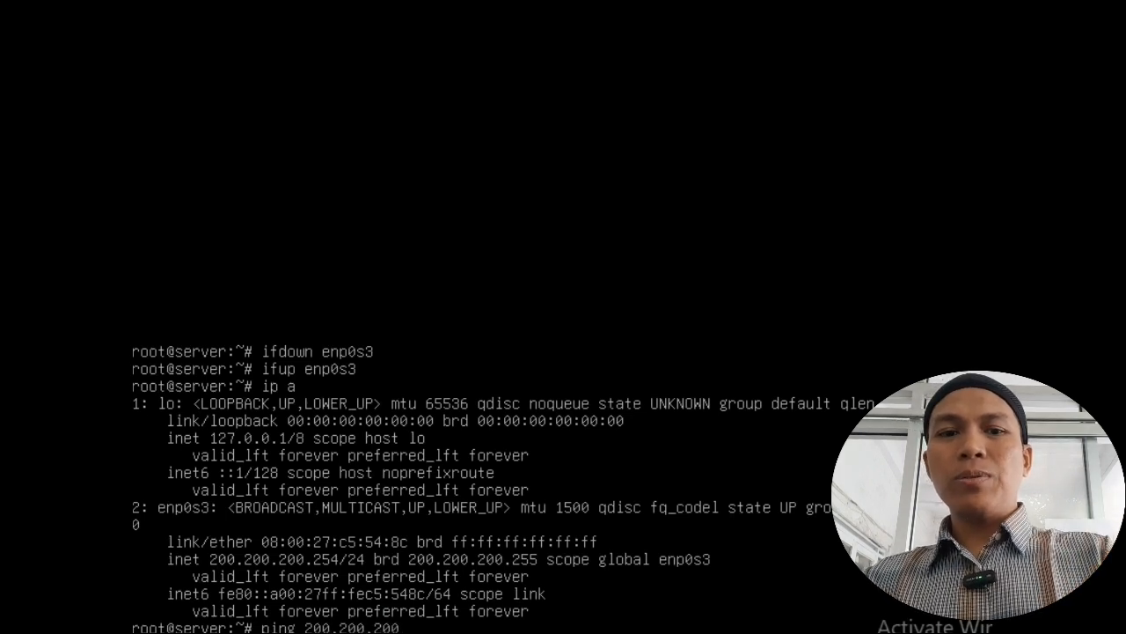
{"action": "type", "text": ".1"}
{"action": "key", "text": "Return"}
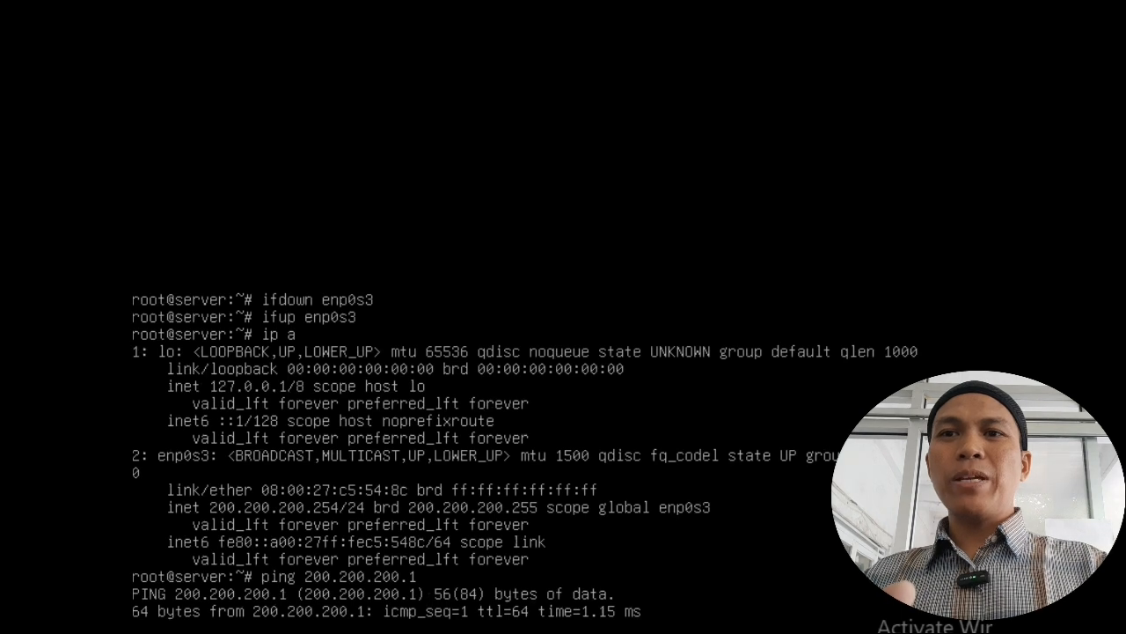
{"action": "key", "text": "ctrl+c"}
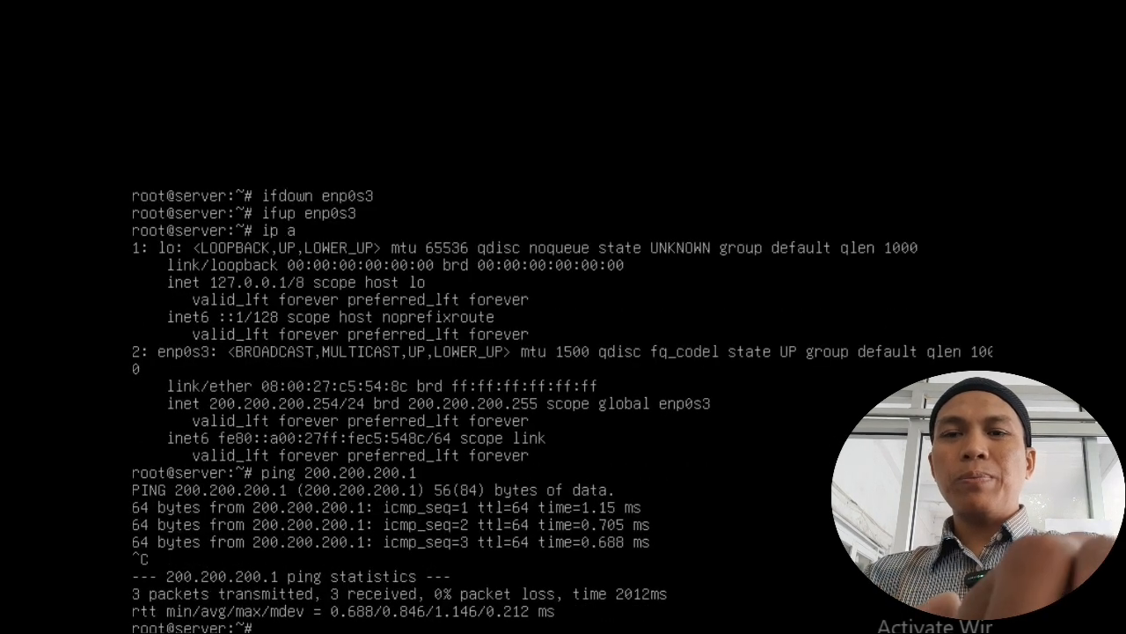
{"action": "type", "text": "ping go"}
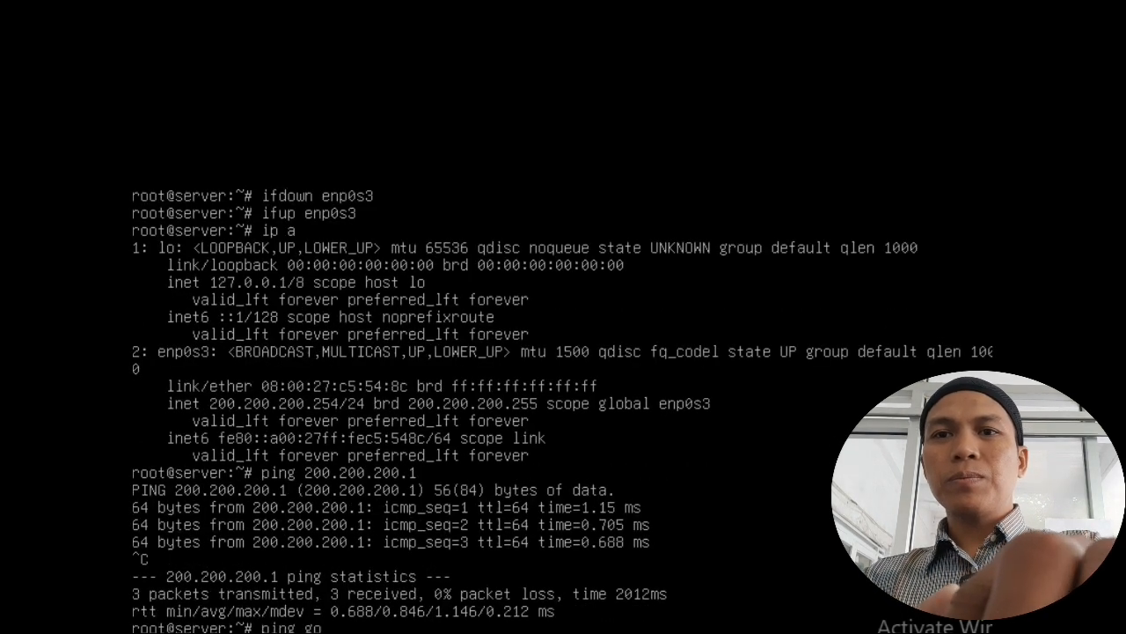
{"action": "type", "text": "ogle.com"}
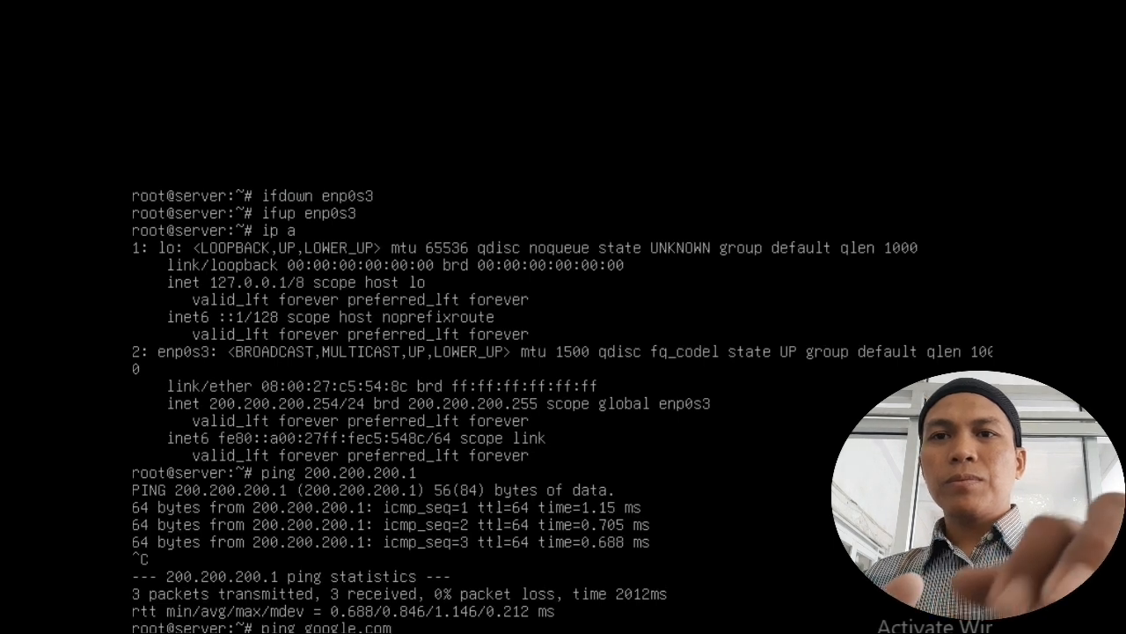
{"action": "key", "text": "Return"}
{"action": "key", "text": "ctrl+c"}
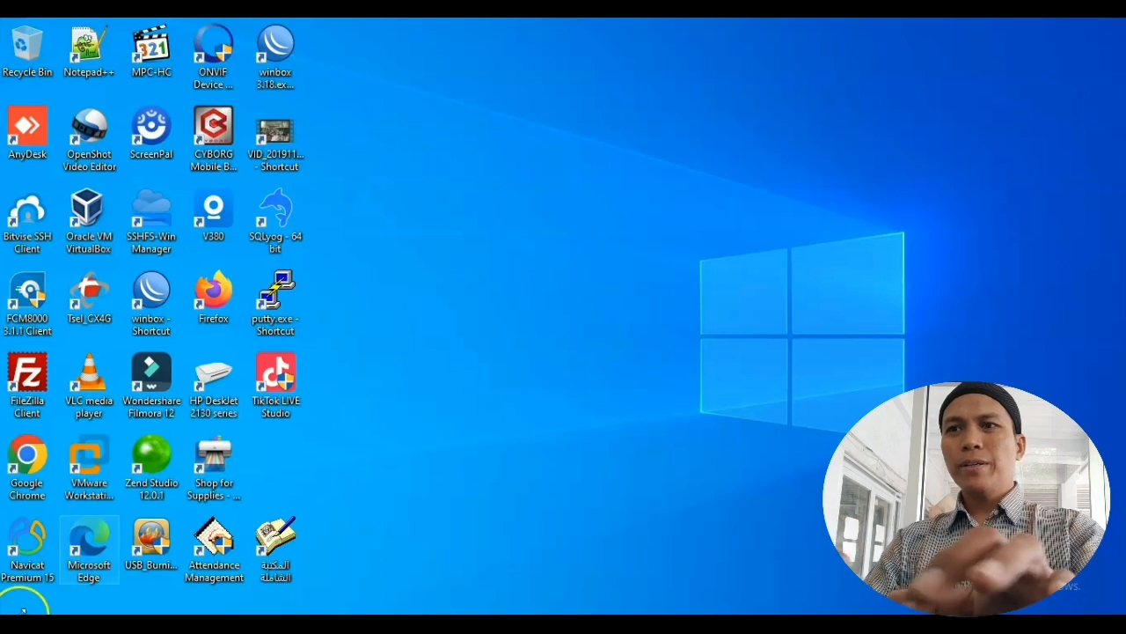
Step: In Chrome, search 'download xampp linux' and open the Download XAMPP result
{"action": "left_click", "coordinate": [34, 457]}
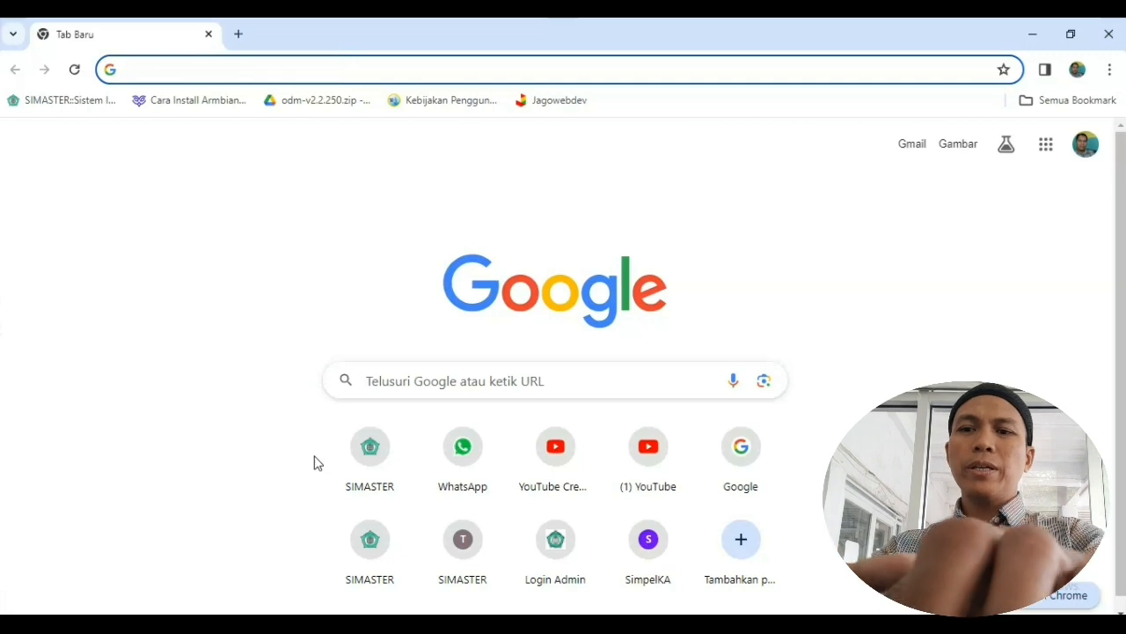
{"action": "type", "text": "downl"}
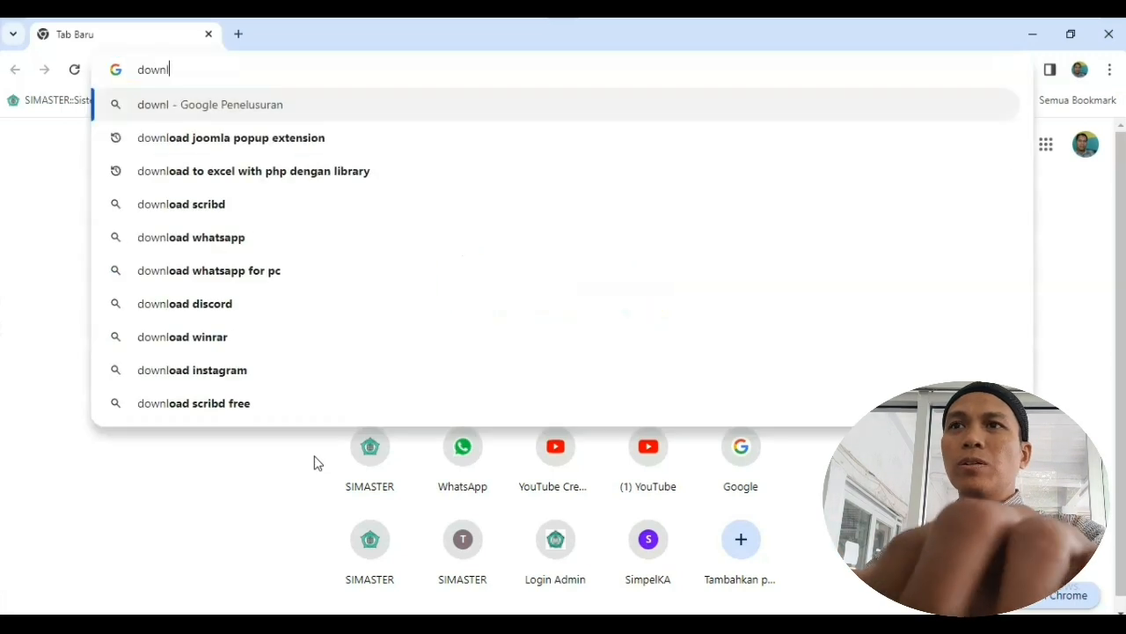
{"action": "type", "text": "oad xamp"}
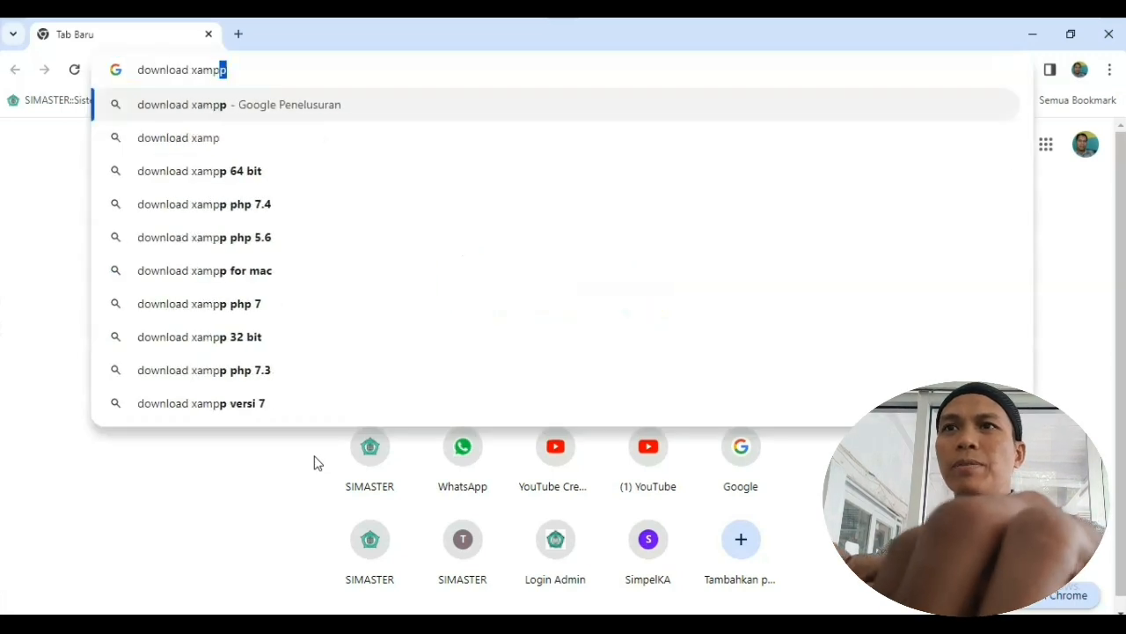
{"action": "key", "text": "Return"}
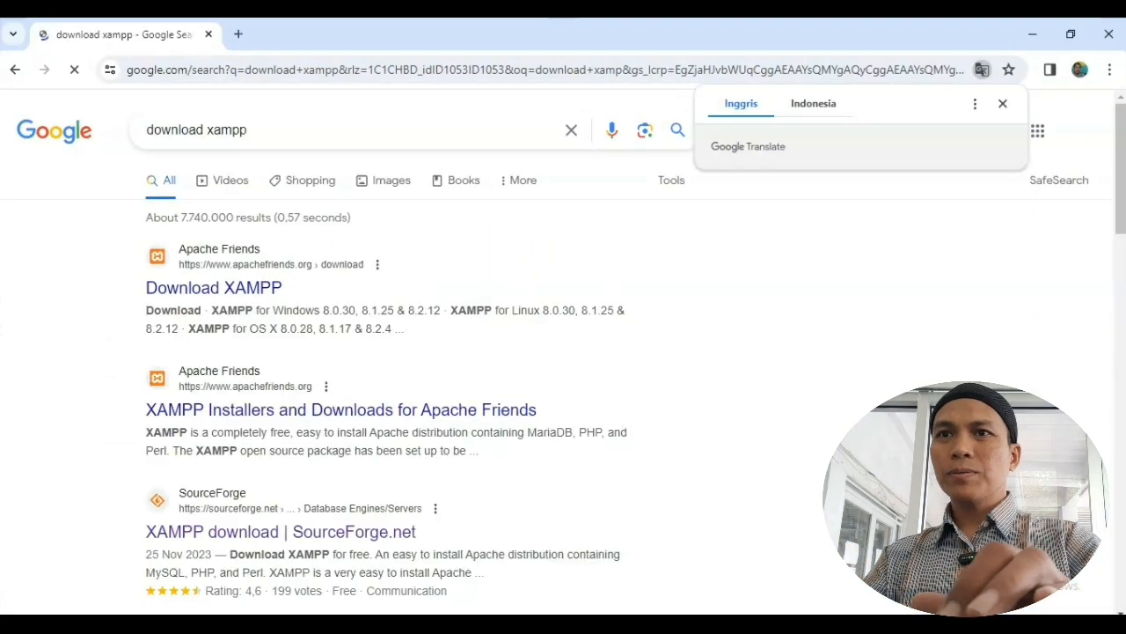
{"action": "left_click", "coordinate": [379, 129]}
{"action": "type", "text": "linu"}
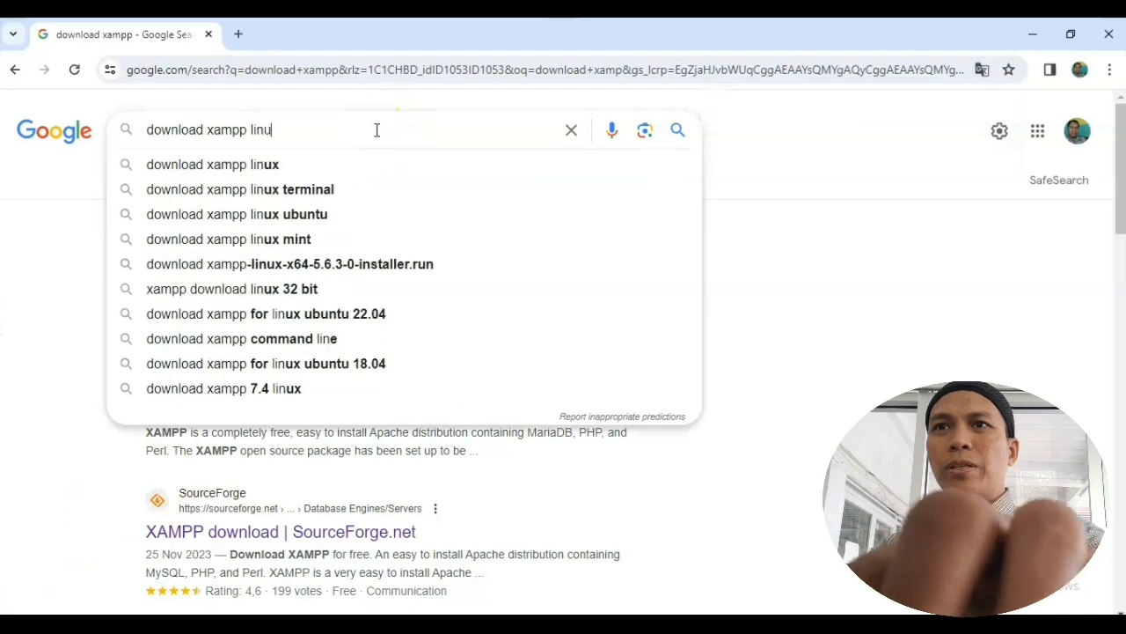
{"action": "type", "text": "x"}
{"action": "key", "text": "Return"}
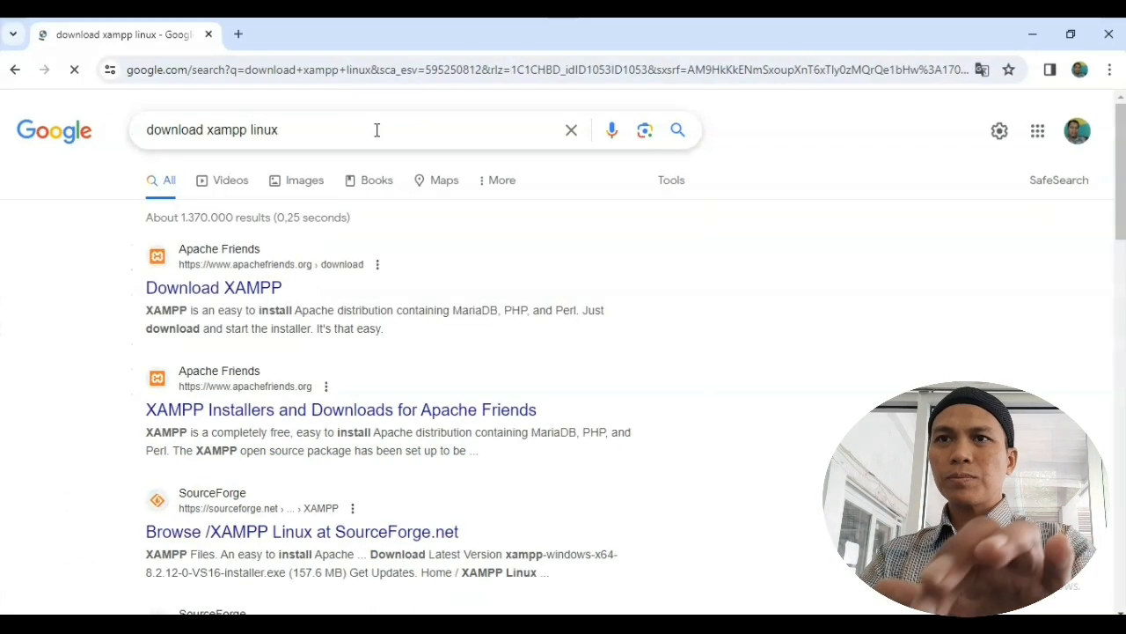
{"action": "left_click", "coordinate": [242, 293]}
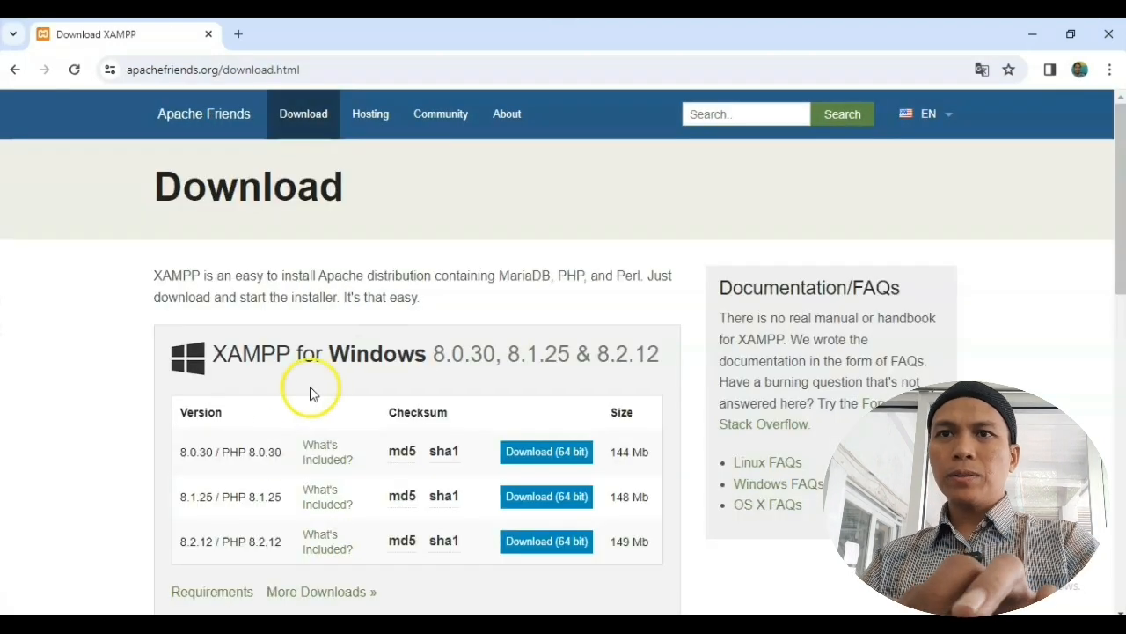
Step: Download the XAMPP for Linux 8.0.30 (64 bit) installer from the Apache Friends page
{"action": "scroll", "coordinate": [280, 392], "scroll_direction": "down", "scroll_amount": 4}
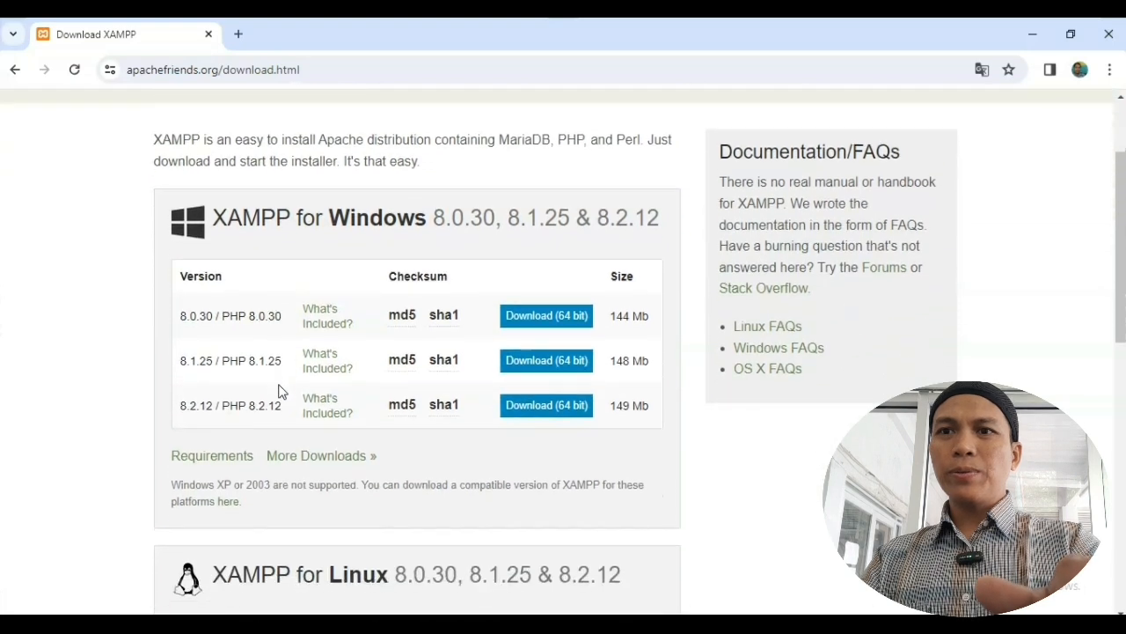
{"action": "scroll", "coordinate": [280, 392], "scroll_direction": "down", "scroll_amount": 1}
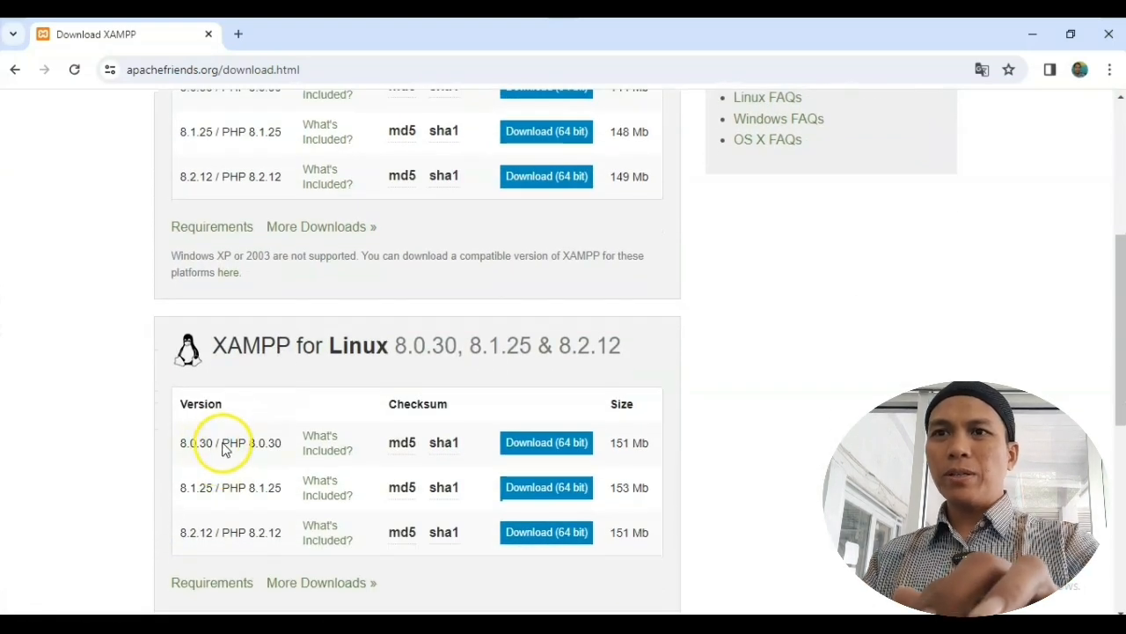
{"action": "scroll", "coordinate": [233, 455], "scroll_direction": "down", "scroll_amount": 2}
{"action": "scroll", "coordinate": [233, 455], "scroll_direction": "up", "scroll_amount": 1}
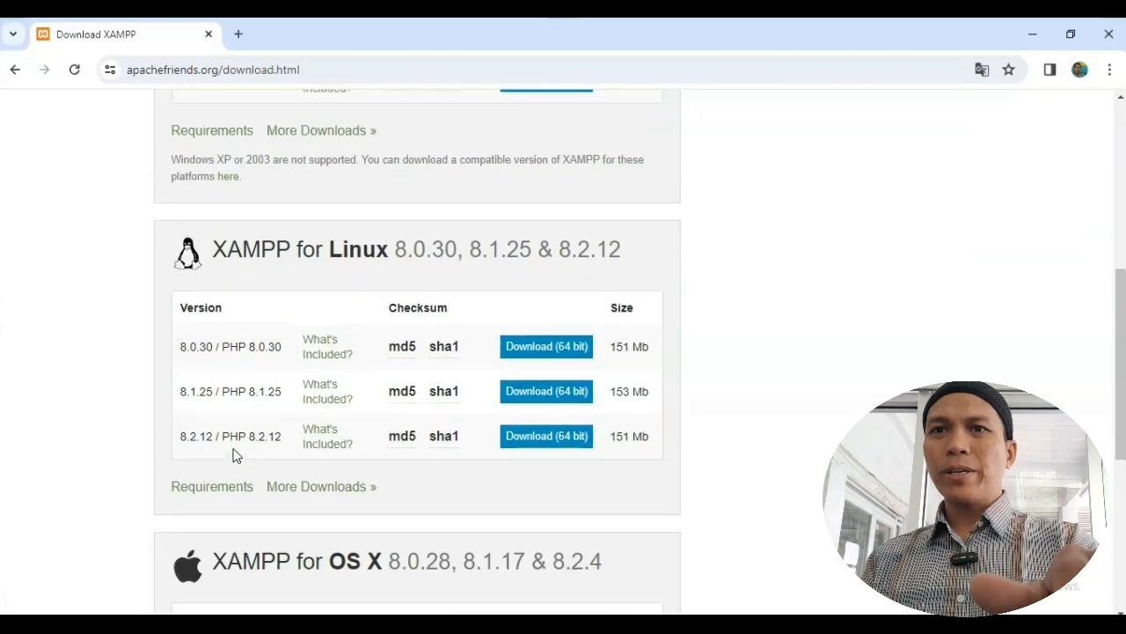
{"action": "scroll", "coordinate": [233, 455], "scroll_direction": "up", "scroll_amount": 1}
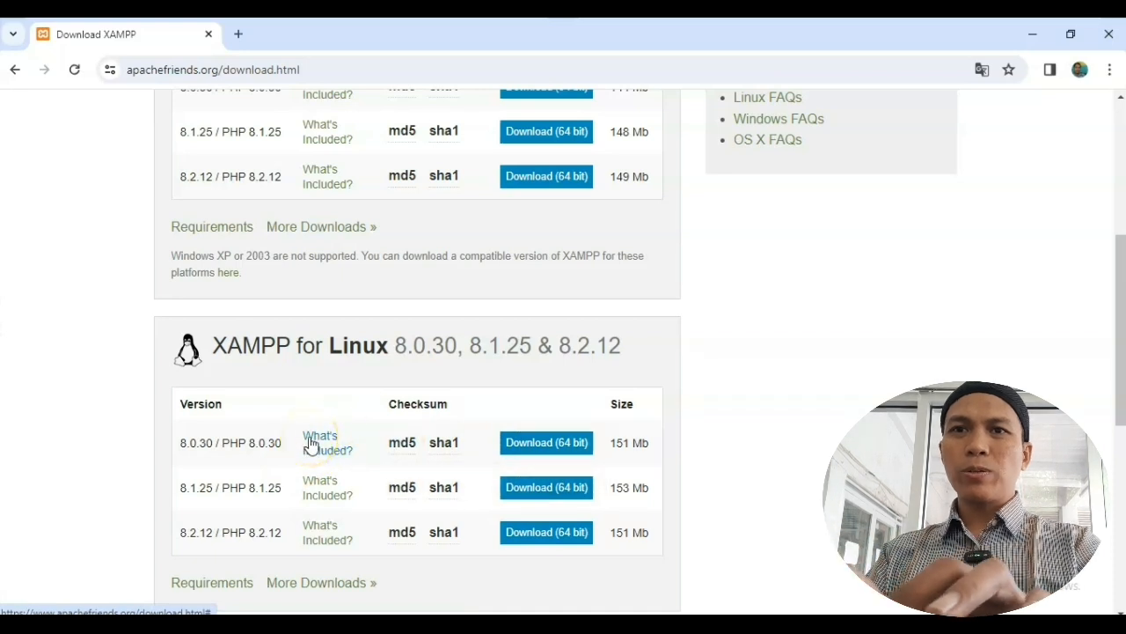
{"action": "left_click", "coordinate": [544, 445]}
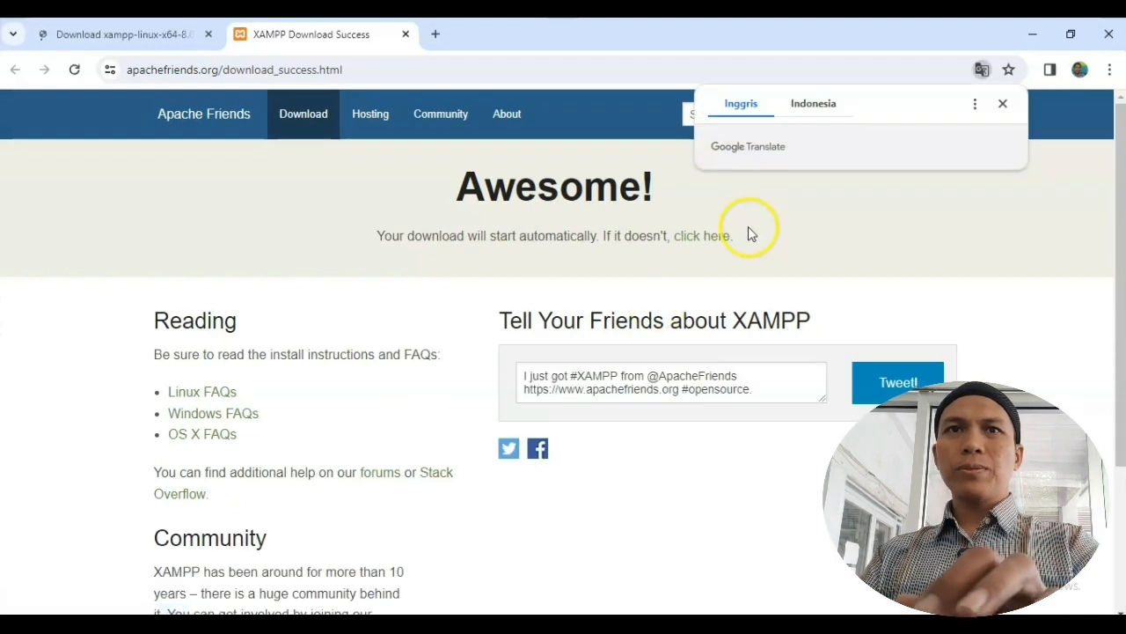
Step: Check the installer's progress on the SourceForge tab and close the download success tab
{"action": "left_click", "coordinate": [1003, 104]}
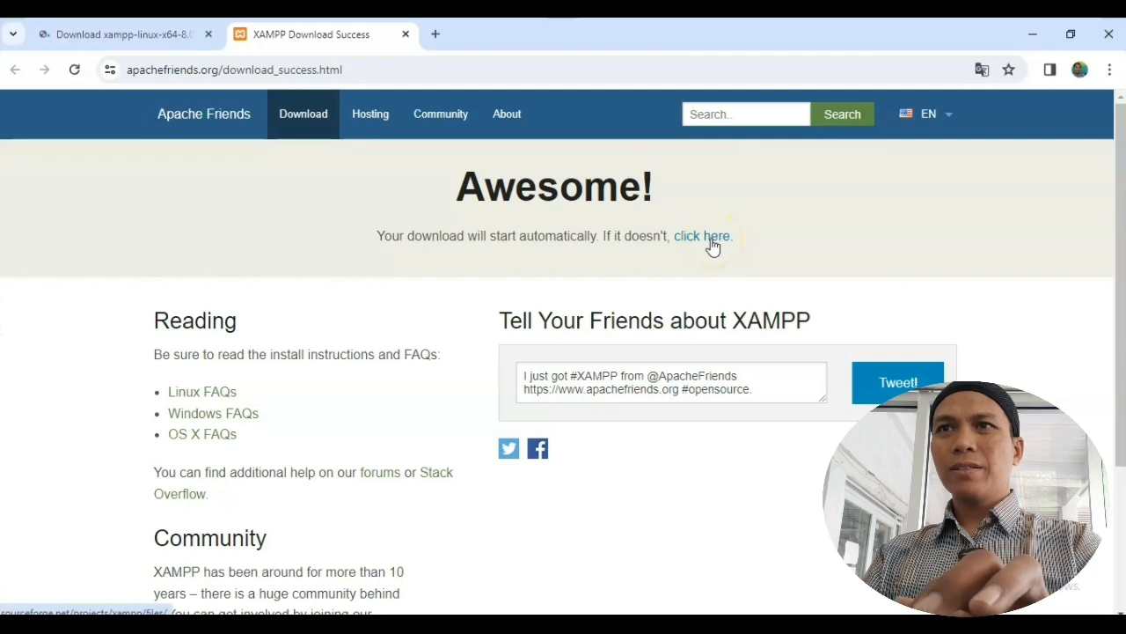
{"action": "left_click", "coordinate": [155, 38]}
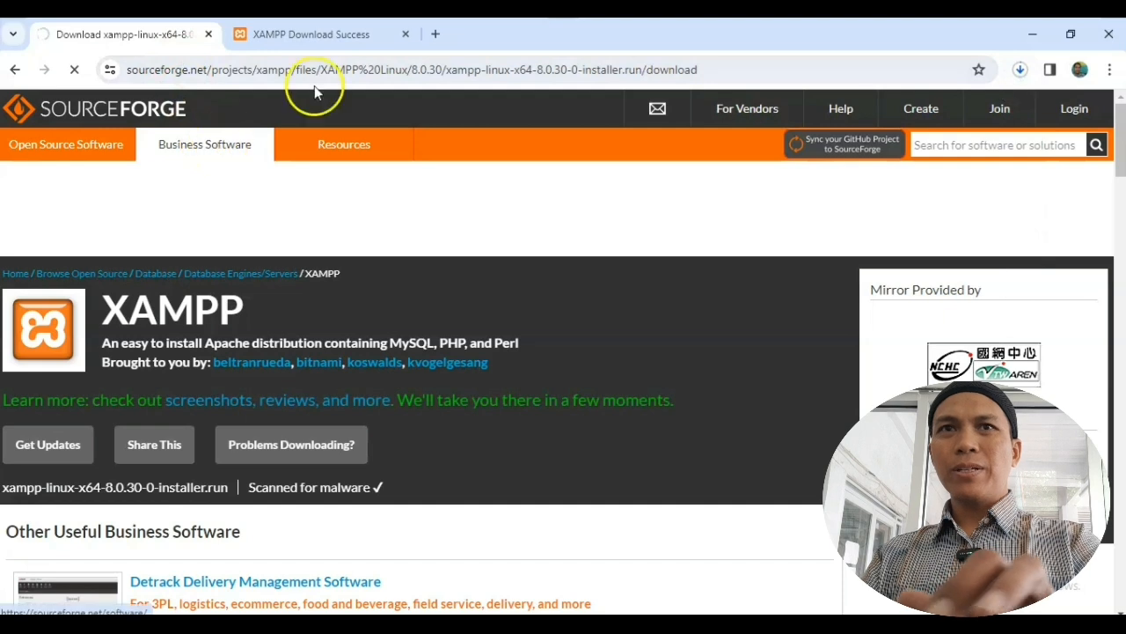
{"action": "left_click", "coordinate": [1021, 72]}
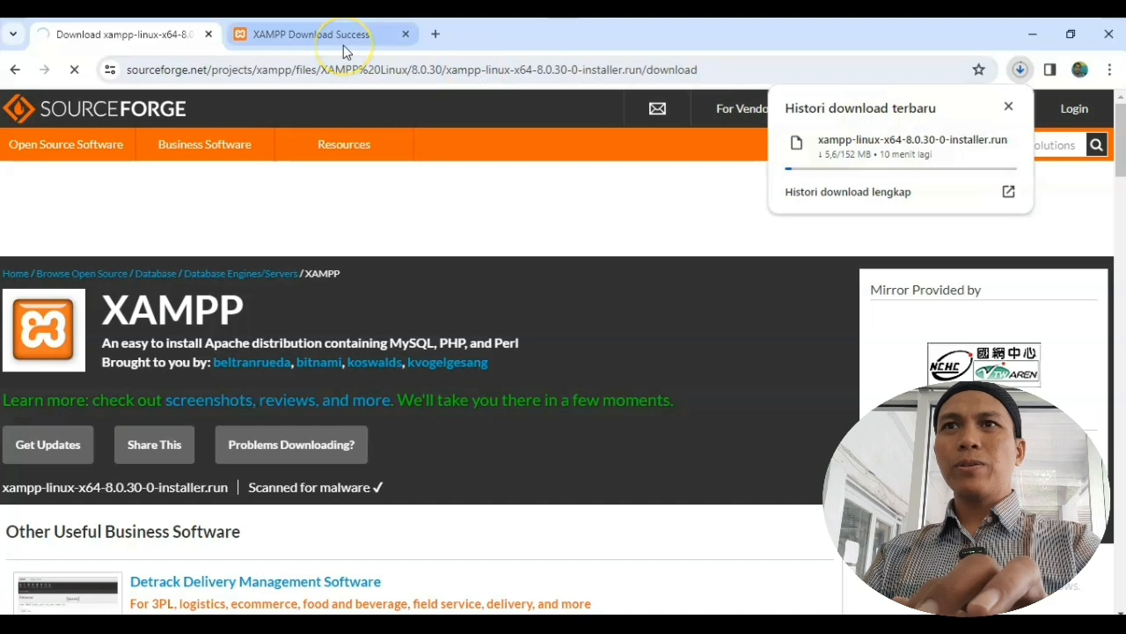
{"action": "left_click", "coordinate": [410, 39]}
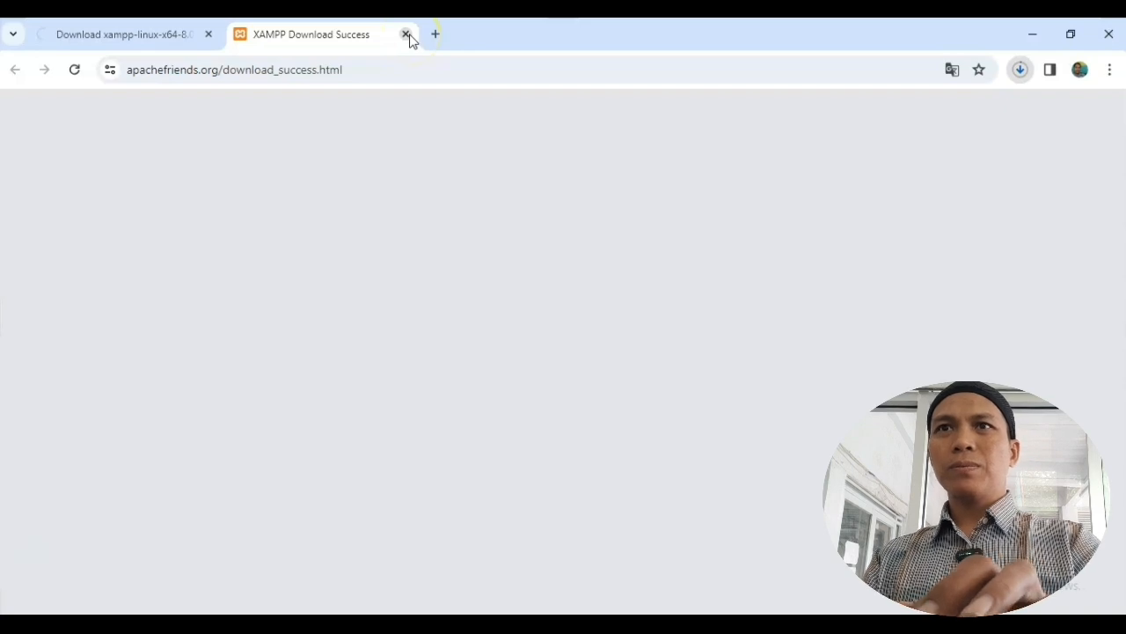
{"action": "left_click", "coordinate": [411, 36]}
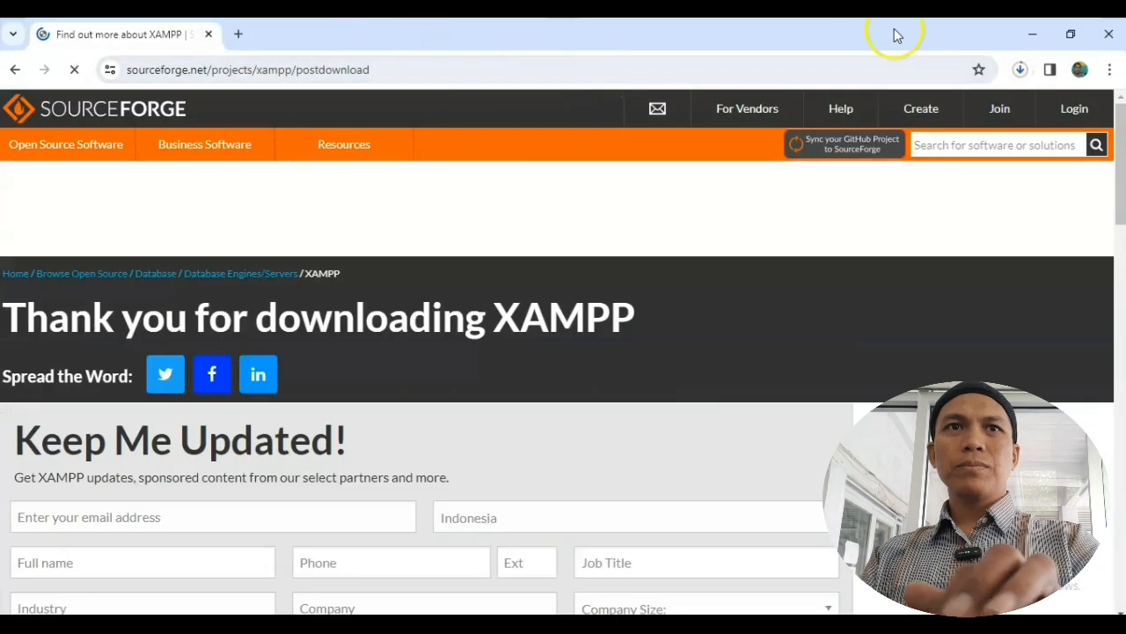
Step: Wait for the 152 MB xampp-linux-x64-8.0.30-0-installer.run download to finish, then close Chrome
{"action": "left_click", "coordinate": [1020, 69]}
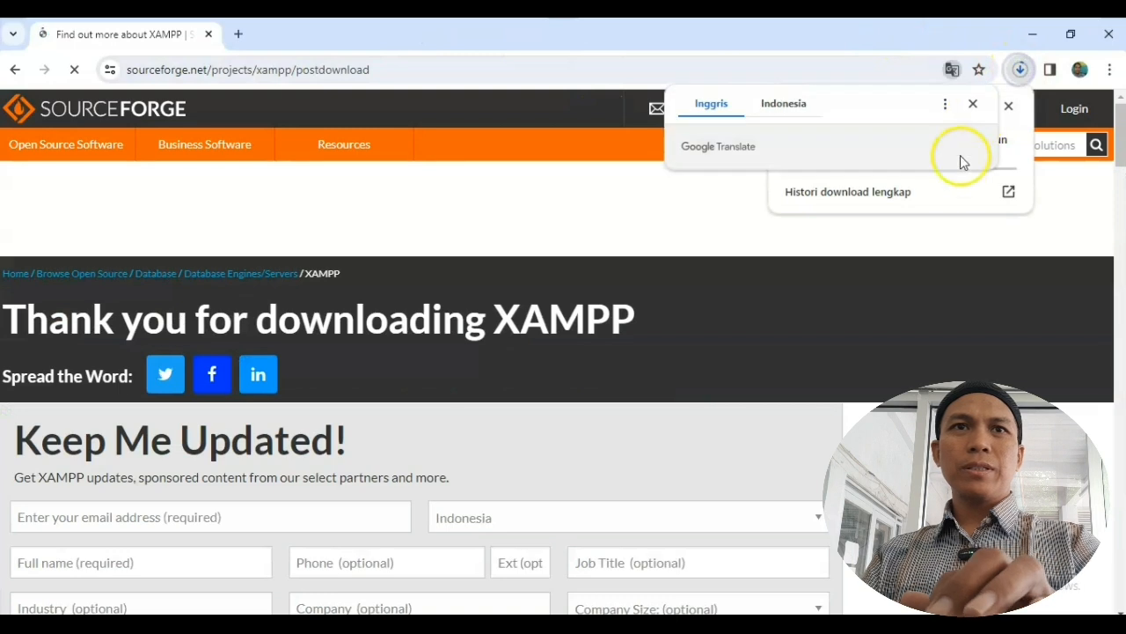
{"action": "left_click", "coordinate": [973, 105]}
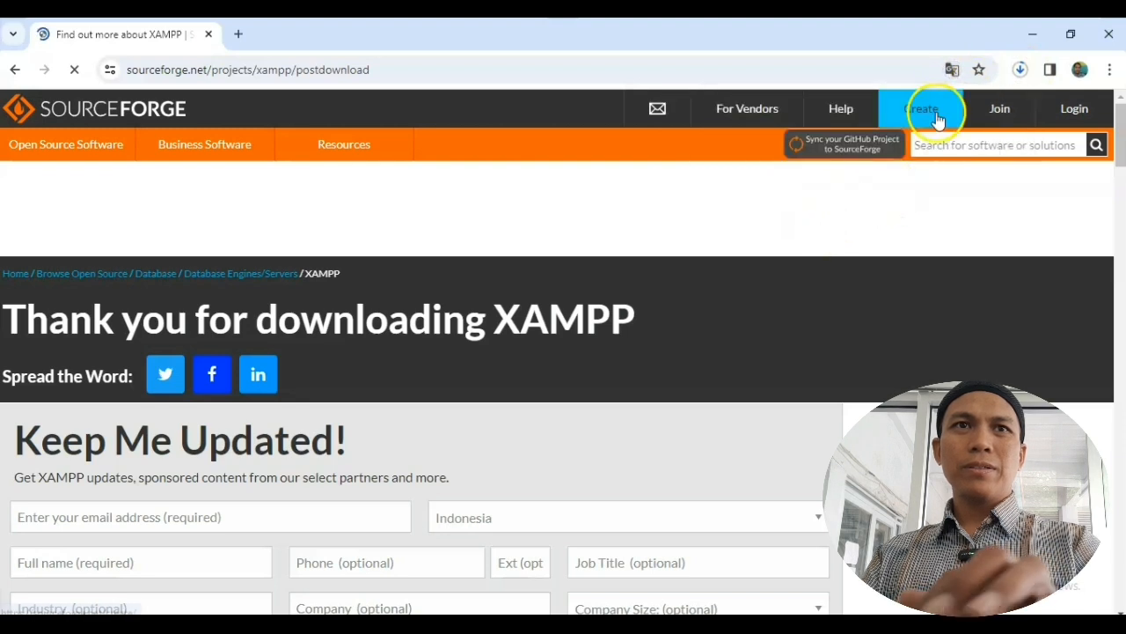
{"action": "left_click", "coordinate": [1020, 69]}
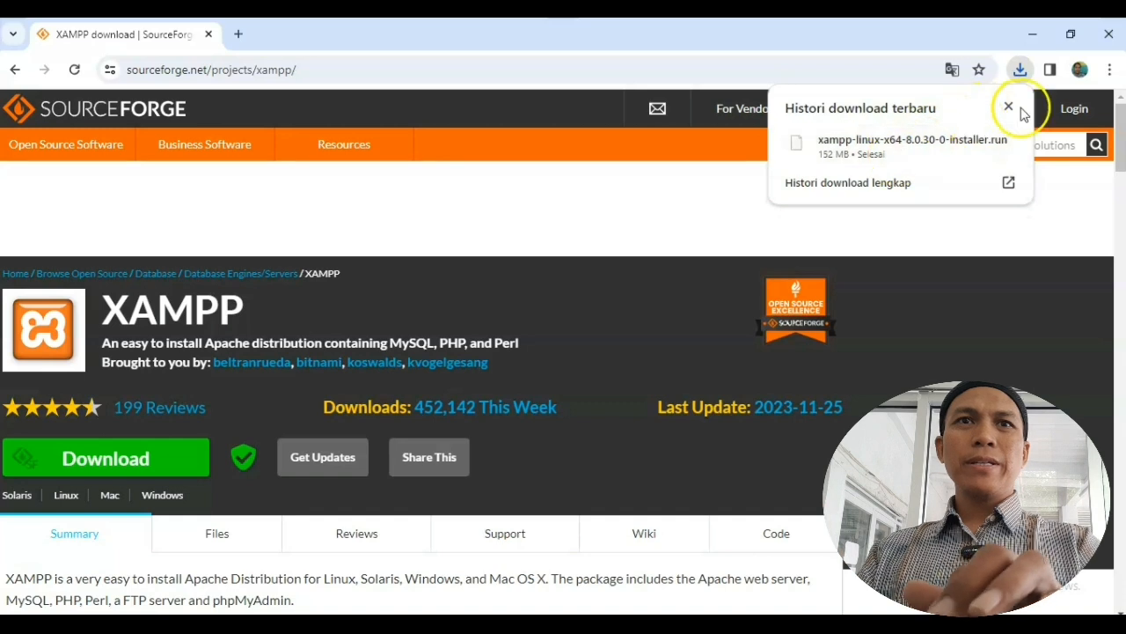
{"action": "mouse_move", "coordinate": [900, 149]}
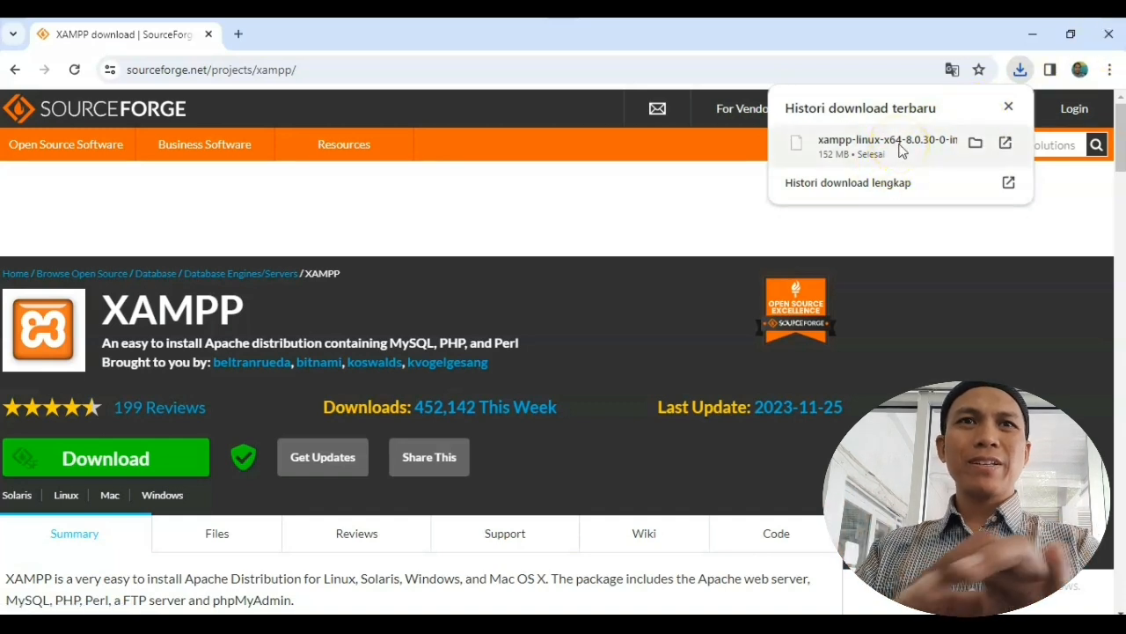
{"action": "left_click", "coordinate": [1111, 34]}
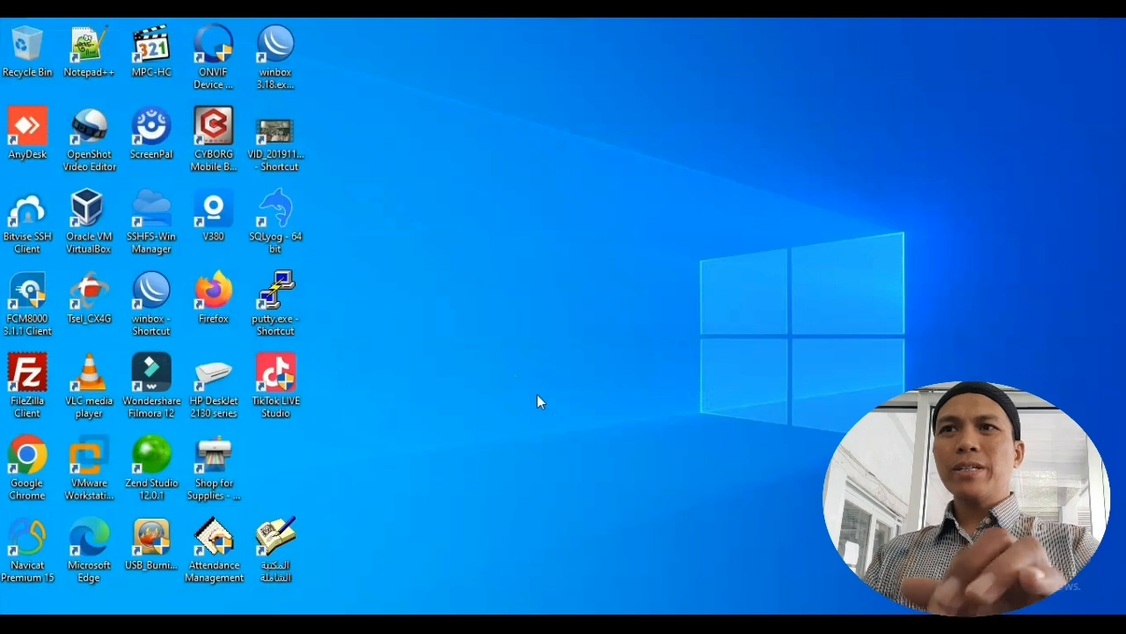
Step: Launch Bitvise SSH Client and enter host 200.200.200.254, port 22 and the login username
{"action": "double_click", "coordinate": [33, 210]}
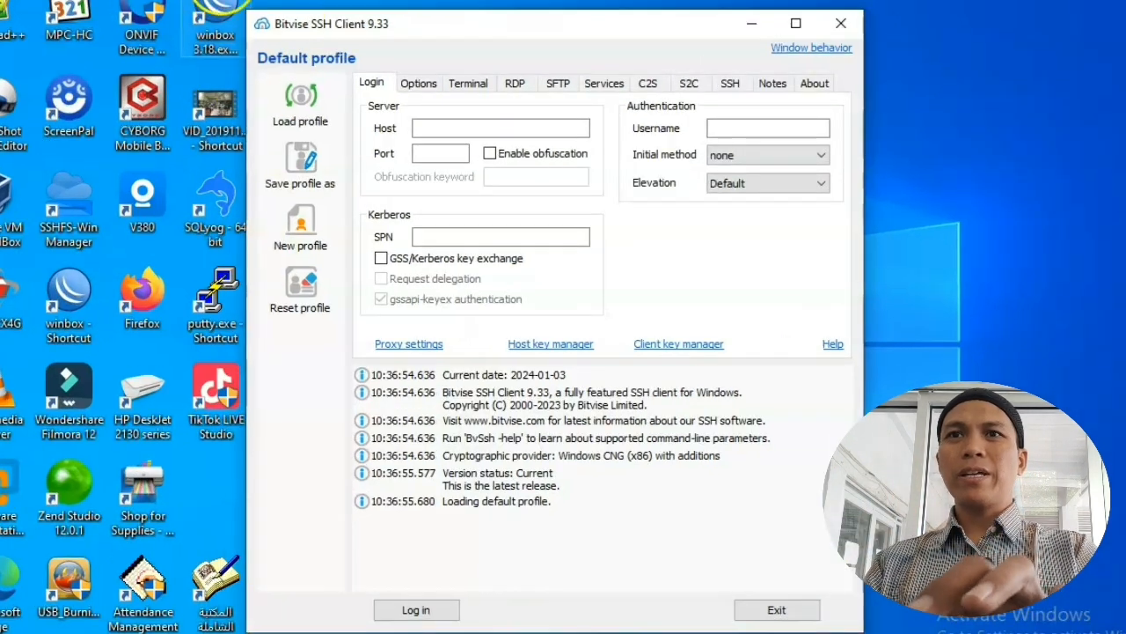
{"action": "left_click", "coordinate": [492, 128]}
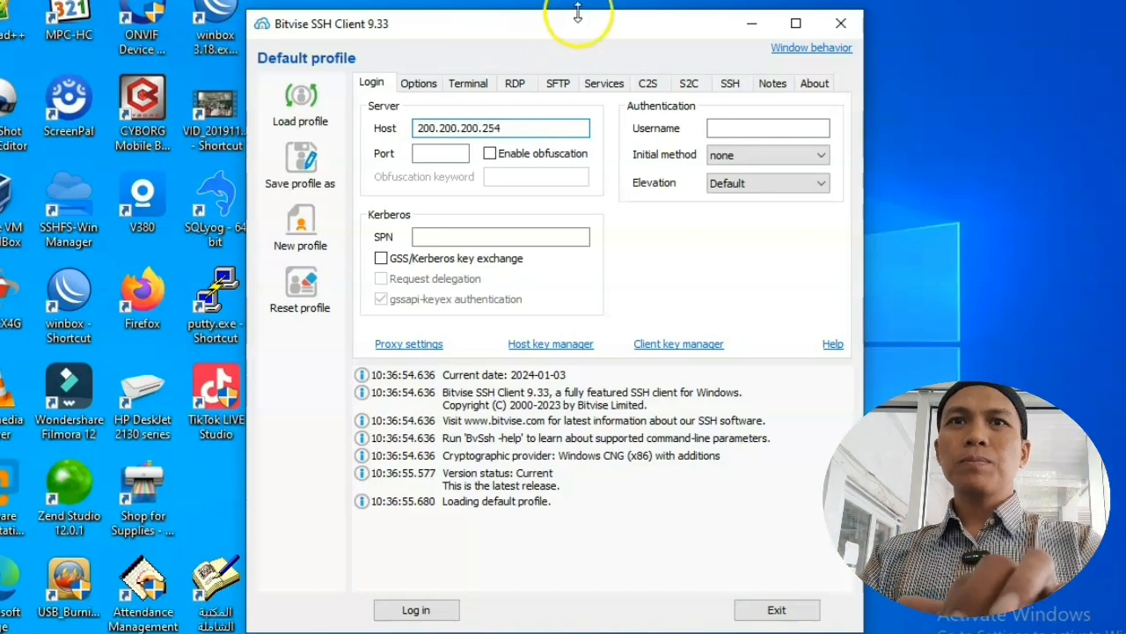
{"action": "left_click", "coordinate": [447, 152]}
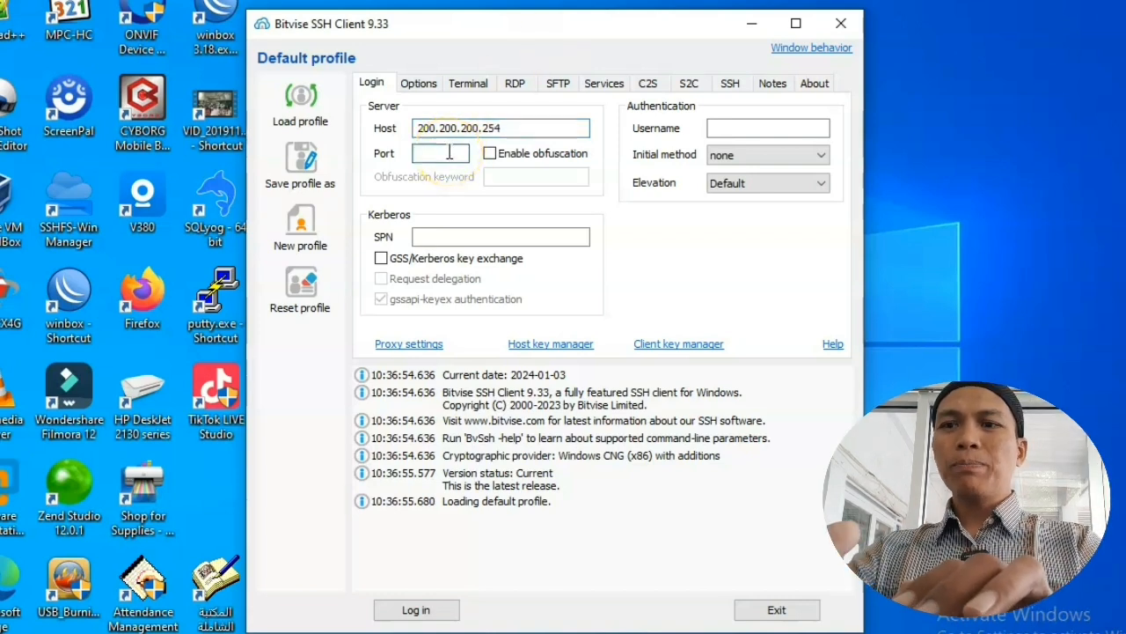
{"action": "left_click", "coordinate": [768, 132]}
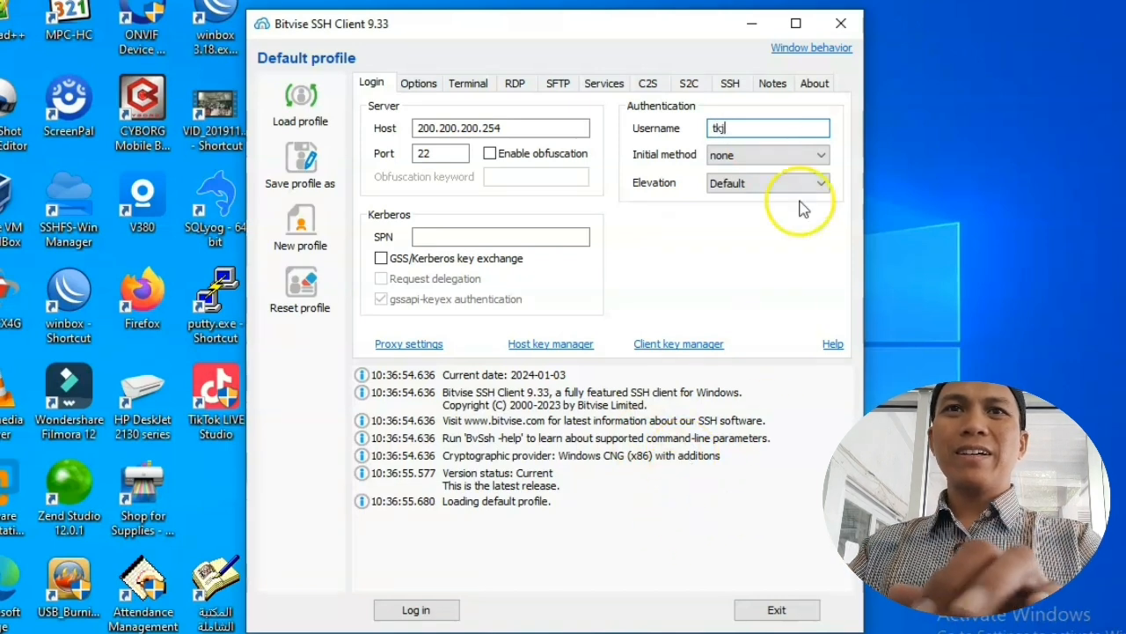
Step: Use password authentication with a stored encrypted password, log in, and accept and save the host key
{"action": "left_click", "coordinate": [815, 157]}
{"action": "left_click", "coordinate": [775, 180]}
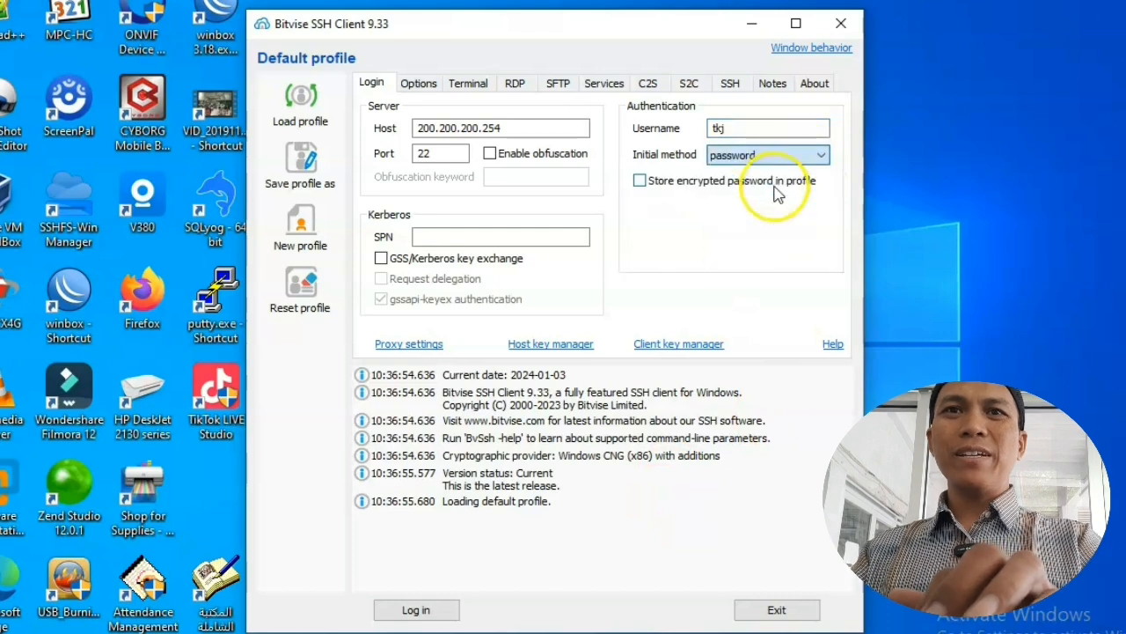
{"action": "left_click", "coordinate": [709, 183]}
{"action": "left_click", "coordinate": [748, 205]}
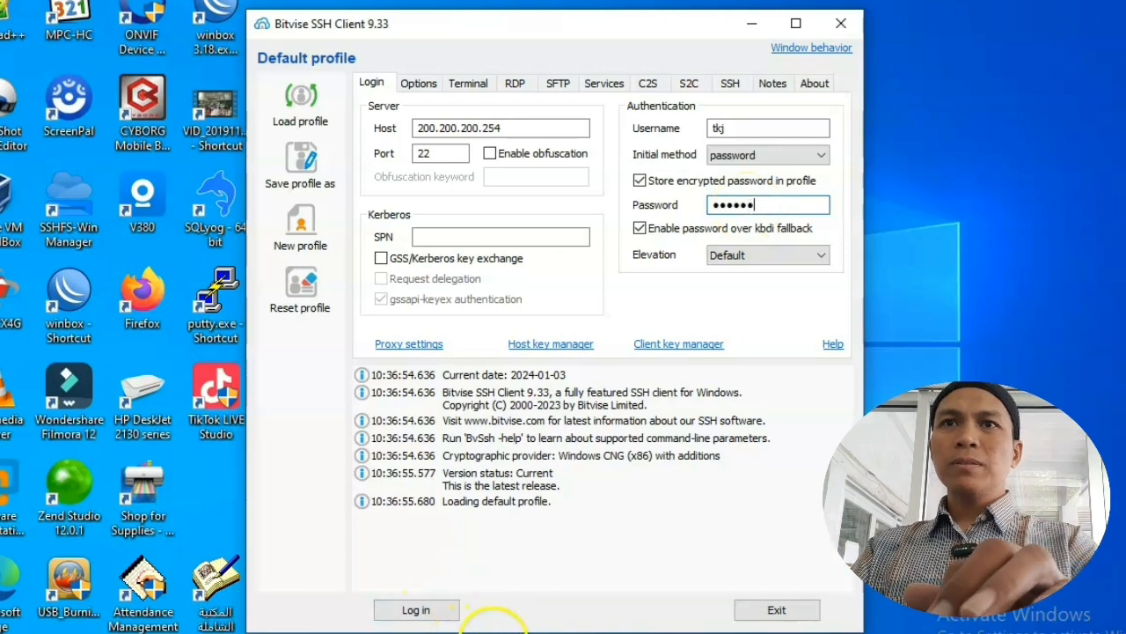
{"action": "left_click", "coordinate": [428, 609]}
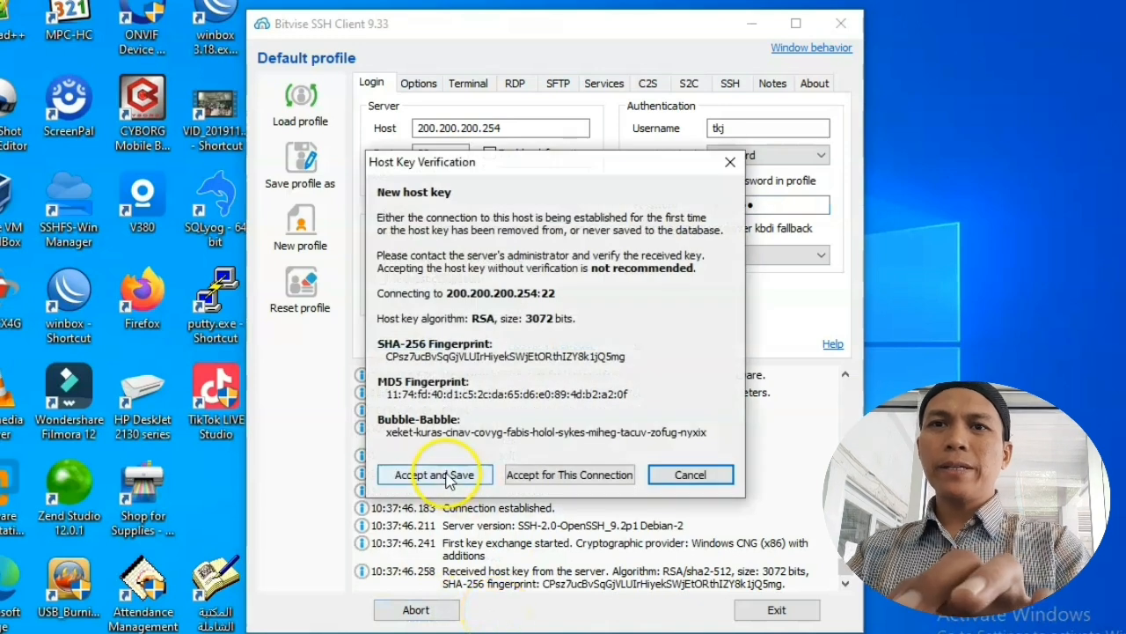
{"action": "left_click", "coordinate": [449, 476]}
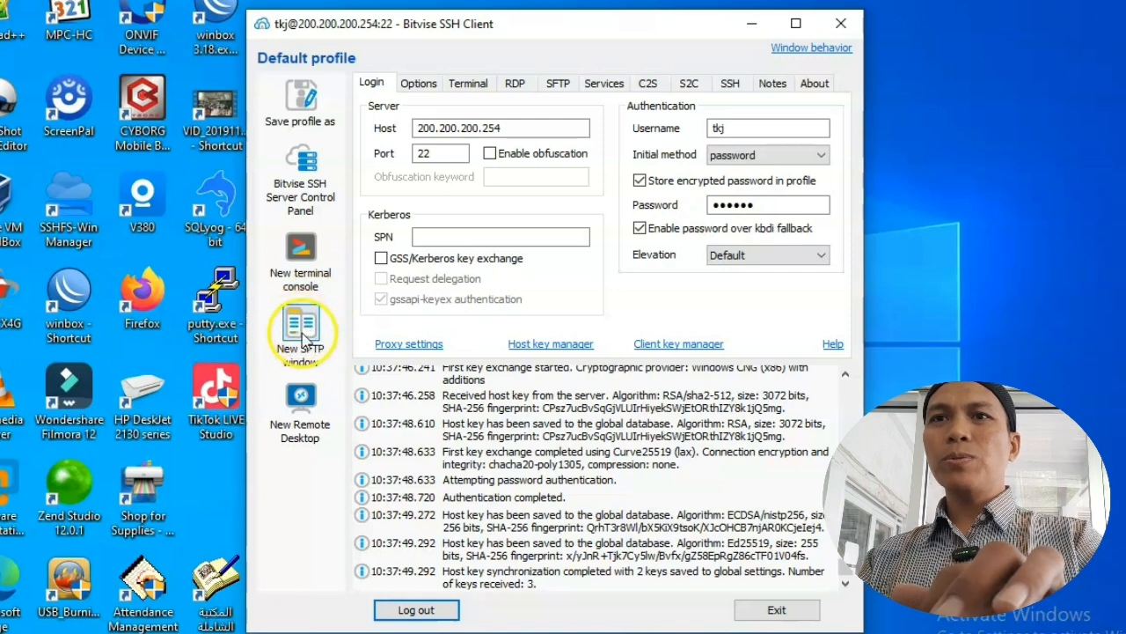
Step: Open an SFTP window and point the local pane at C:\Users\MyPC\Downloads
{"action": "left_click", "coordinate": [300, 324]}
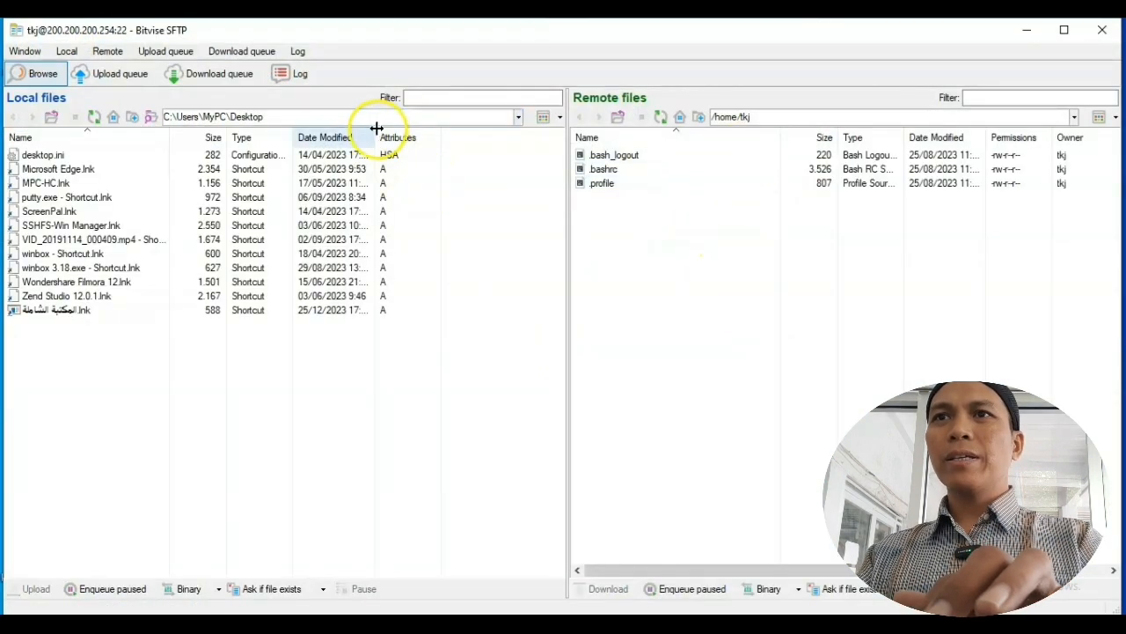
{"action": "left_click", "coordinate": [244, 117]}
{"action": "left_click", "coordinate": [239, 116]}
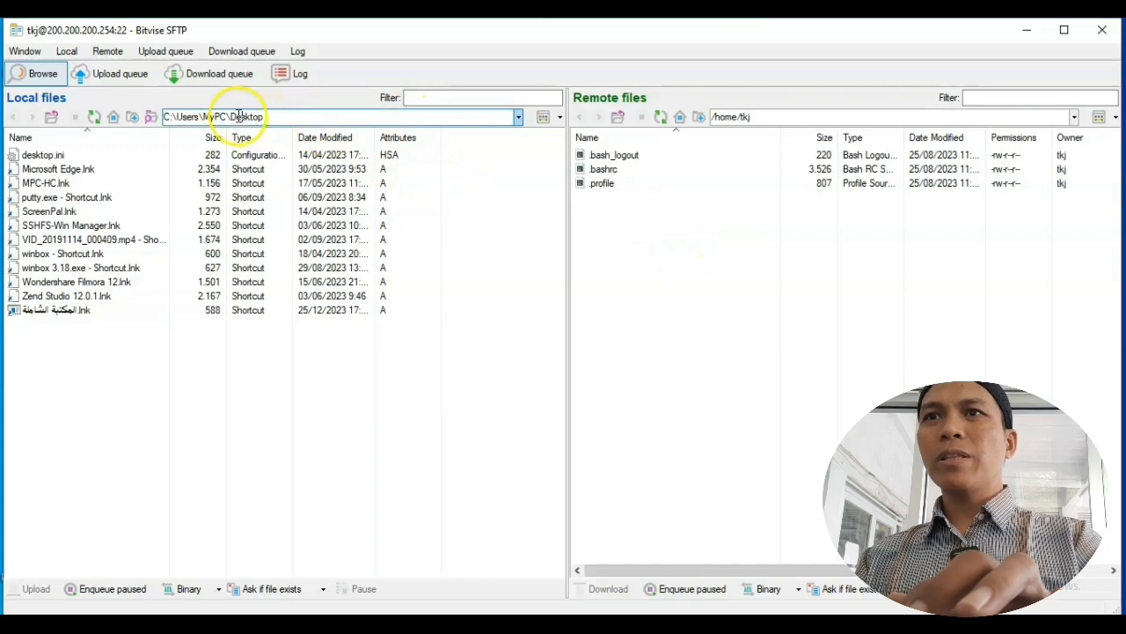
{"action": "left_click_drag", "start_coordinate": [238, 116], "coordinate": [403, 120]}
{"action": "type", "text": "ow"}
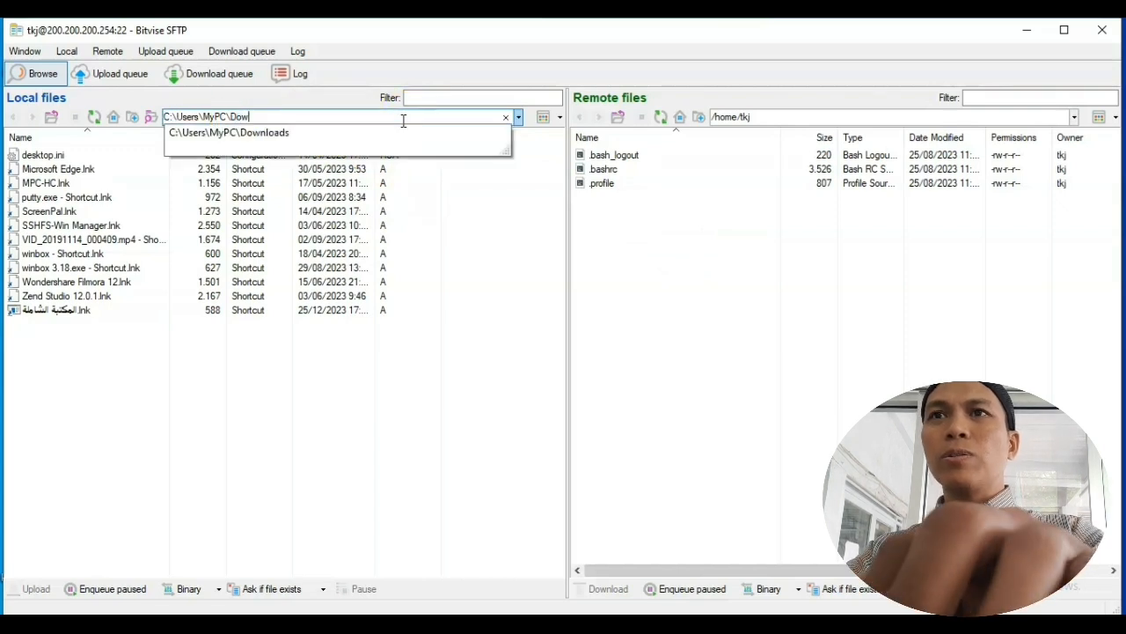
{"action": "left_click", "coordinate": [333, 134]}
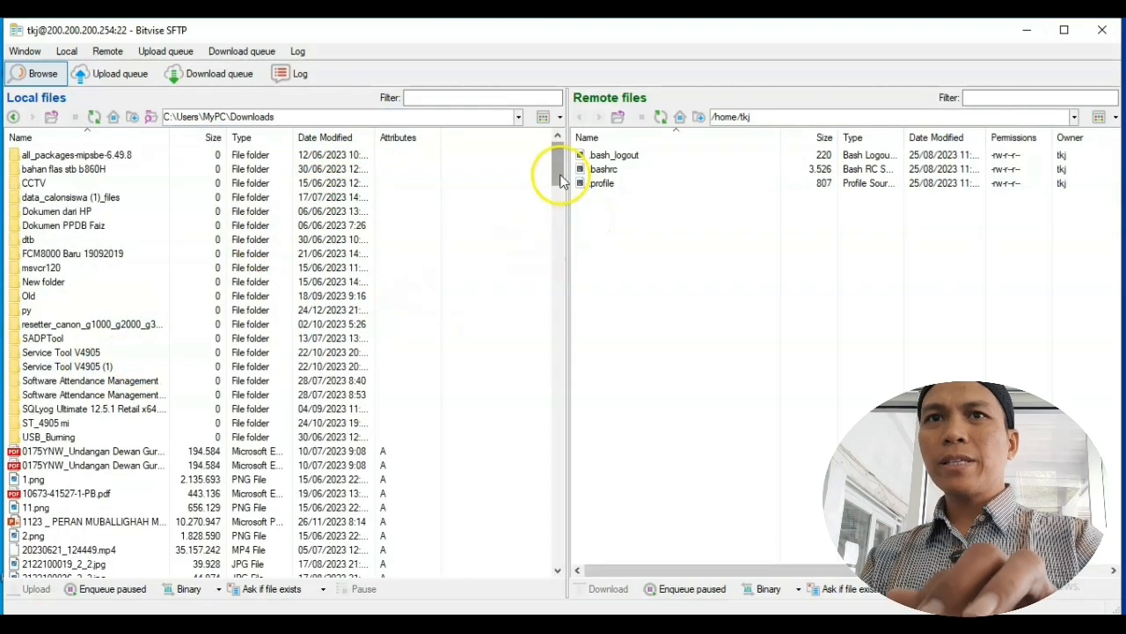
Step: Upload xampp-linux-x64-8.0.30-0-installer.run to the remote /home/tkj folder and close SFTP
{"action": "left_click_drag", "start_coordinate": [558, 171], "coordinate": [569, 198]}
{"action": "left_click", "coordinate": [123, 311]}
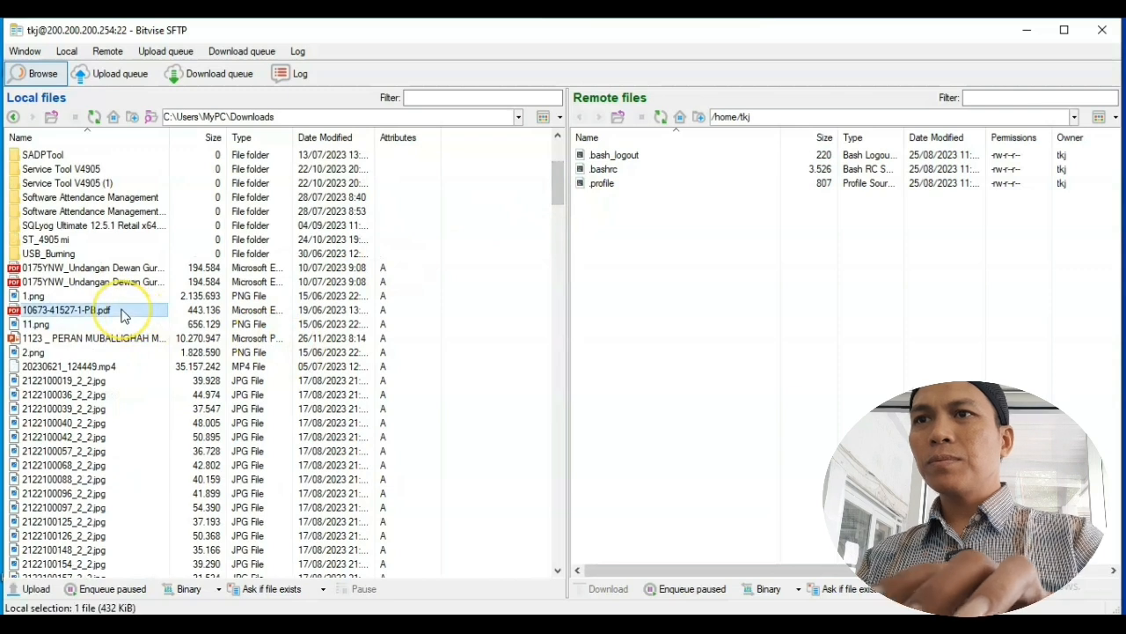
{"action": "key", "text": "x"}
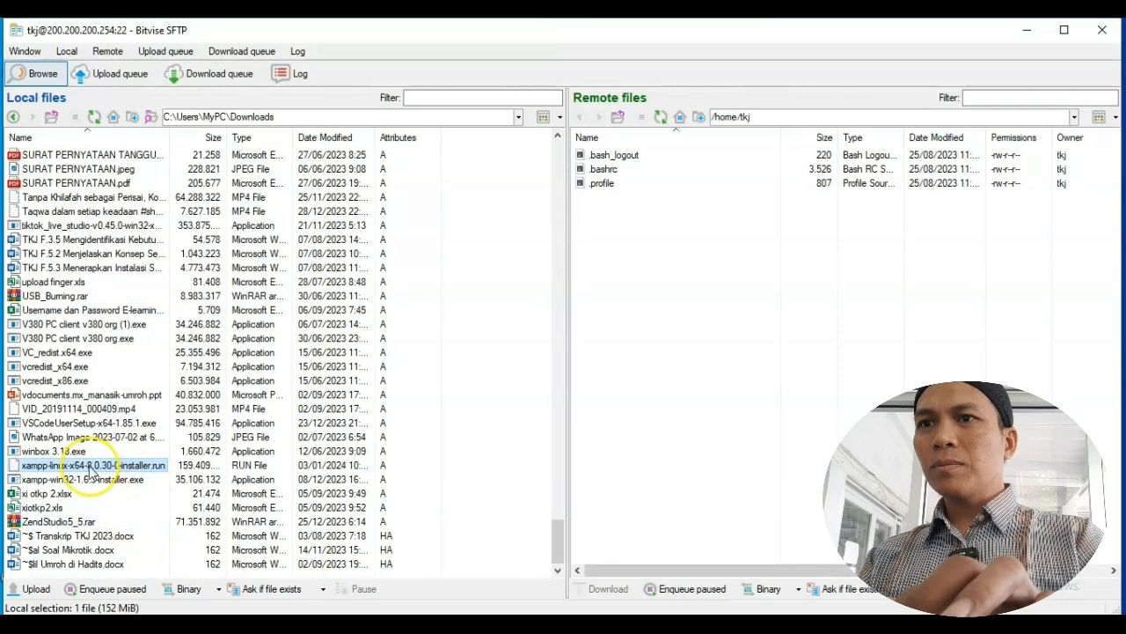
{"action": "left_click_drag", "start_coordinate": [92, 473], "coordinate": [766, 263]}
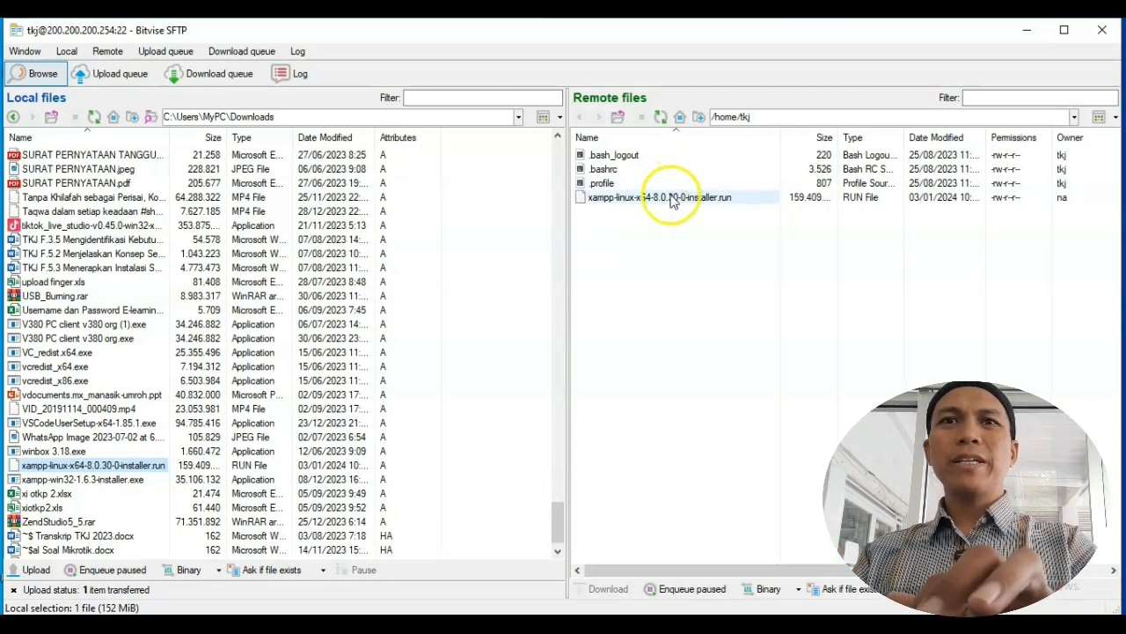
{"action": "left_click", "coordinate": [1102, 30]}
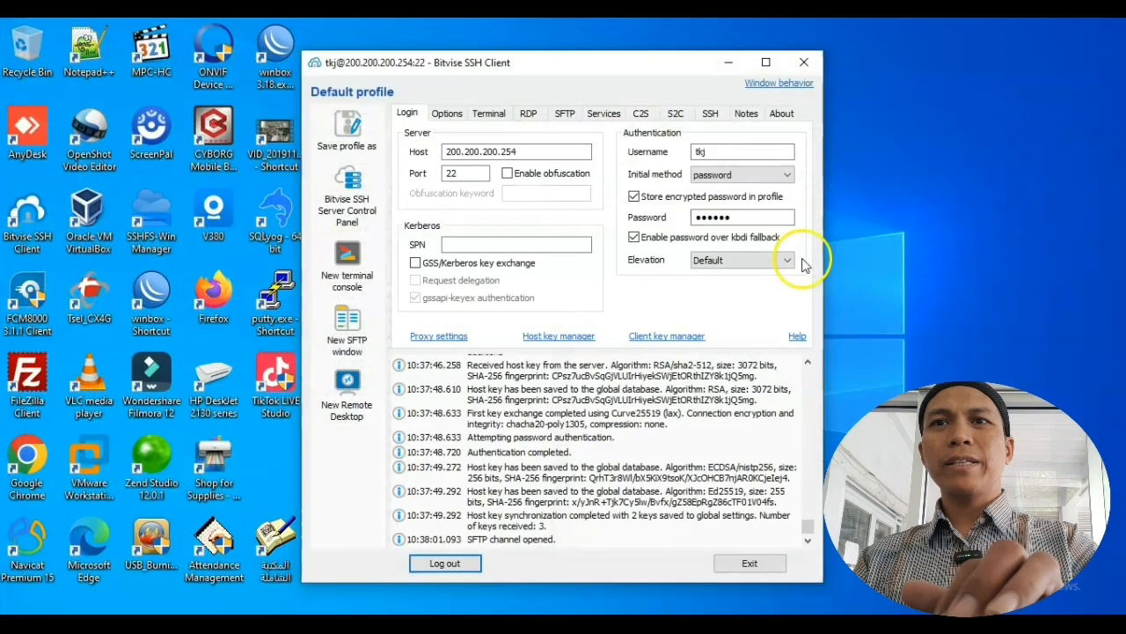
Step: Open a new terminal console and switch to root with su and the root password
{"action": "left_click", "coordinate": [350, 255]}
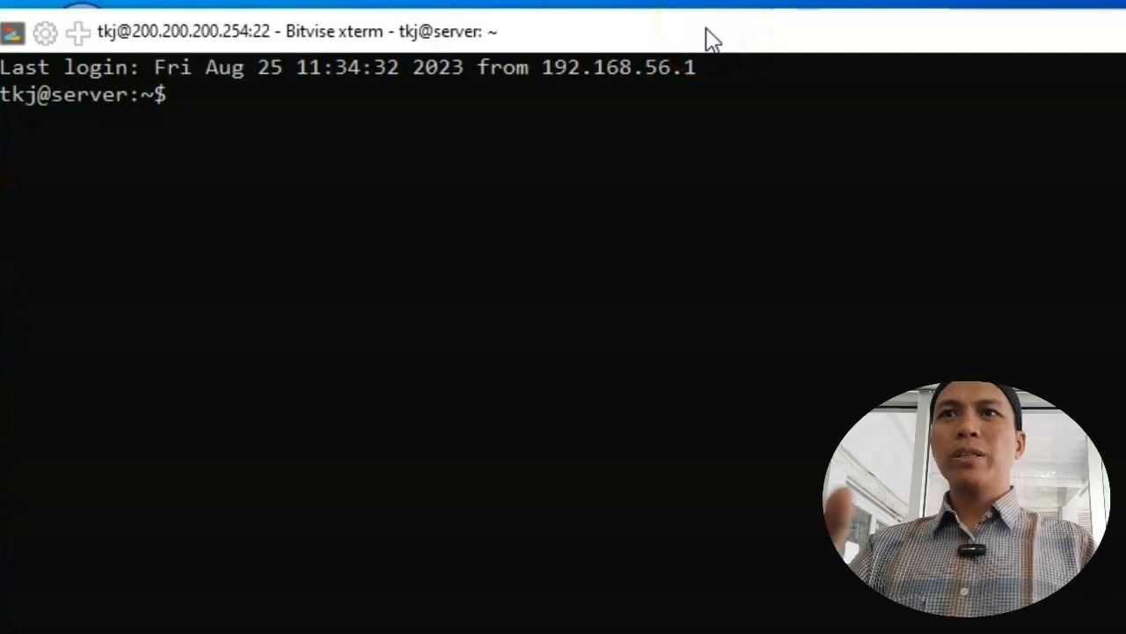
{"action": "type", "text": "su"}
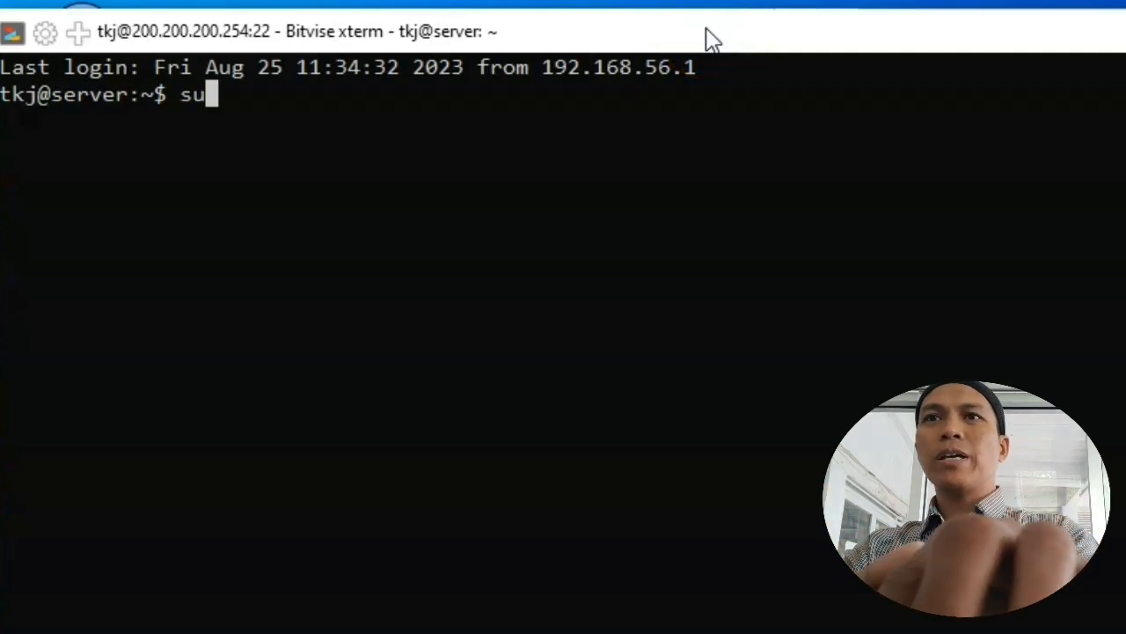
{"action": "key", "text": "Return"}
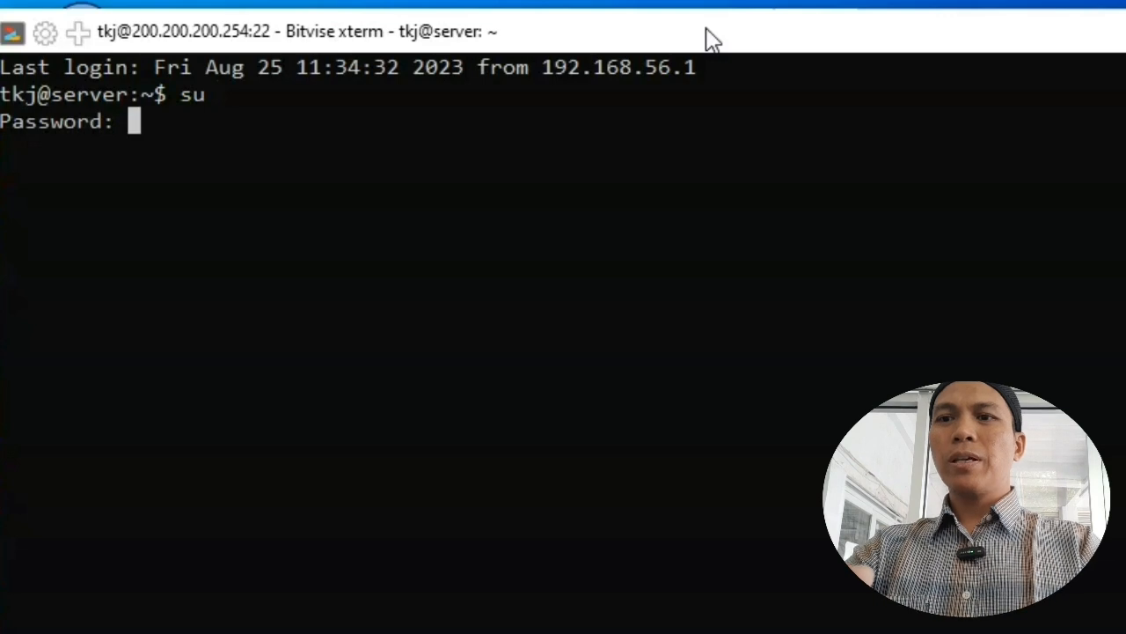
{"action": "key", "text": "Return"}
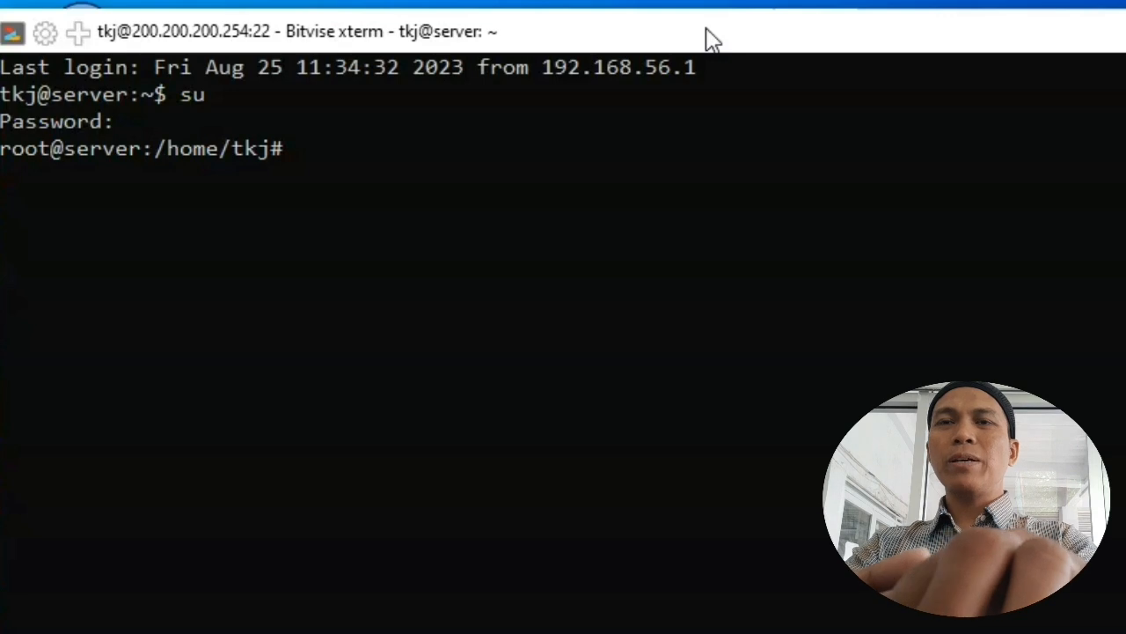
Step: Run chmod -R 777 on xampp-linux-x64-8.0.30-0-installer.run
{"action": "type", "text": "chmo"}
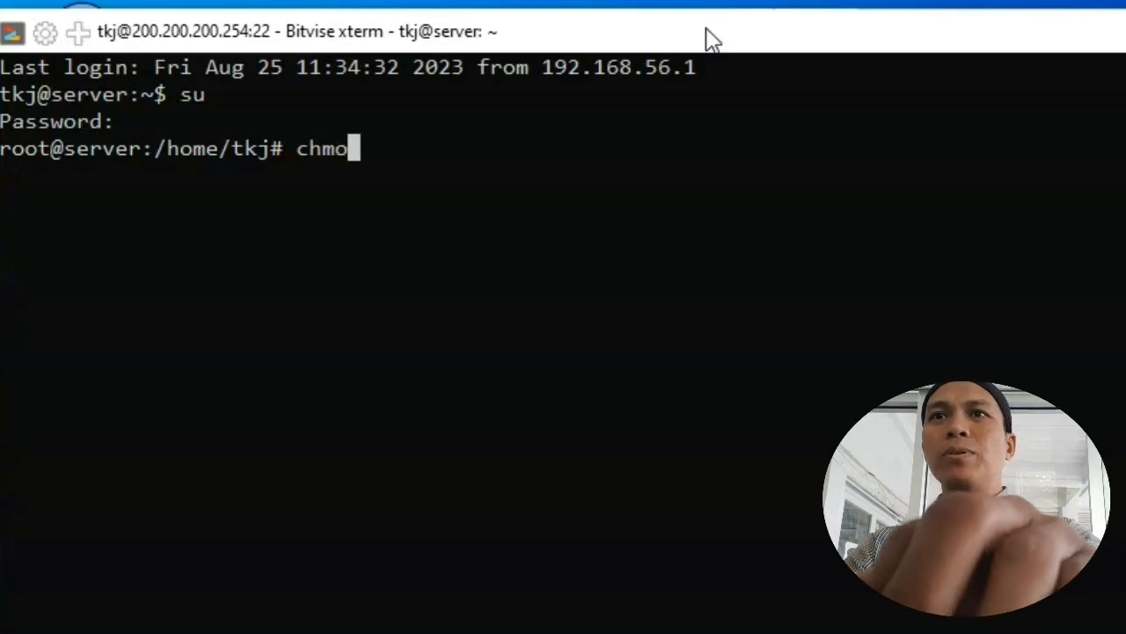
{"action": "type", "text": "d -"}
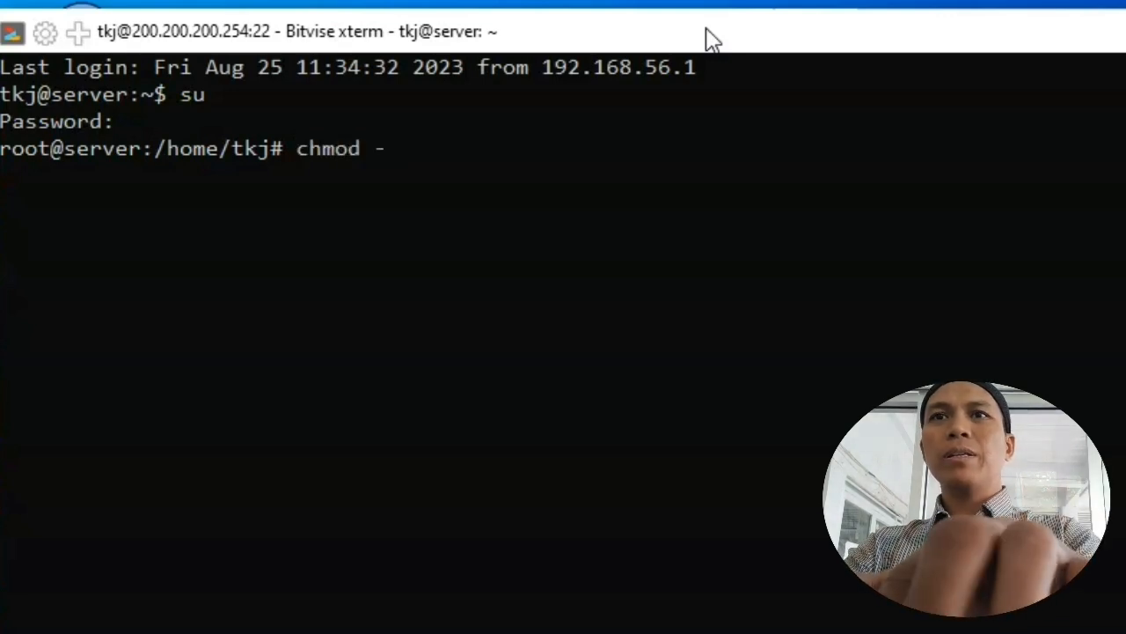
{"action": "type", "text": "R 777 "}
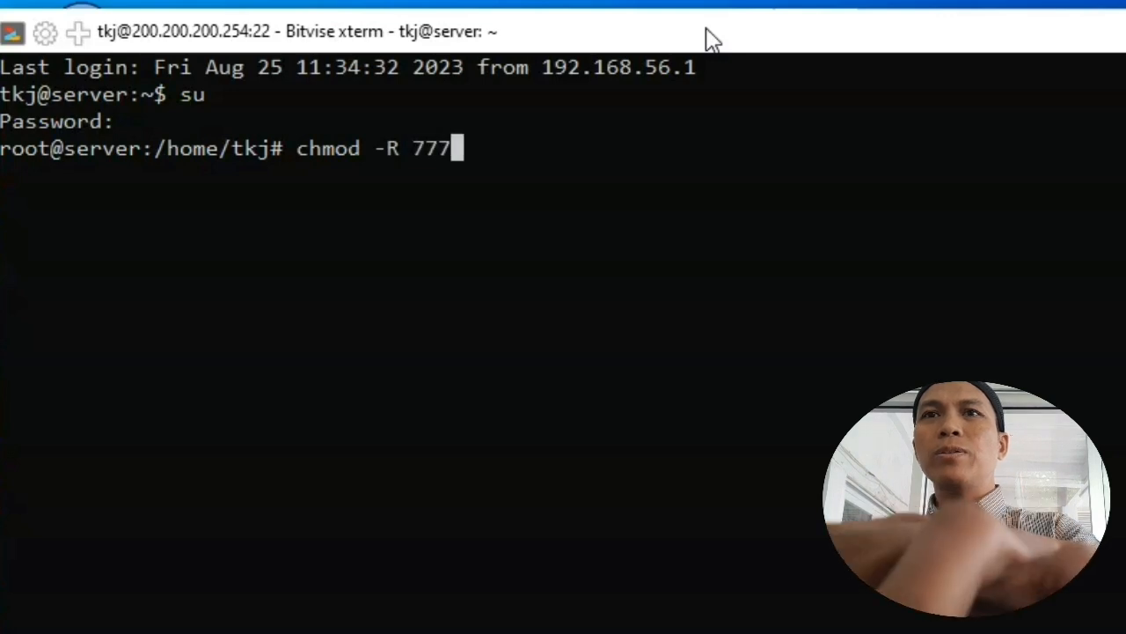
{"action": "type", "text": "x"}
{"action": "key", "text": "Tab"}
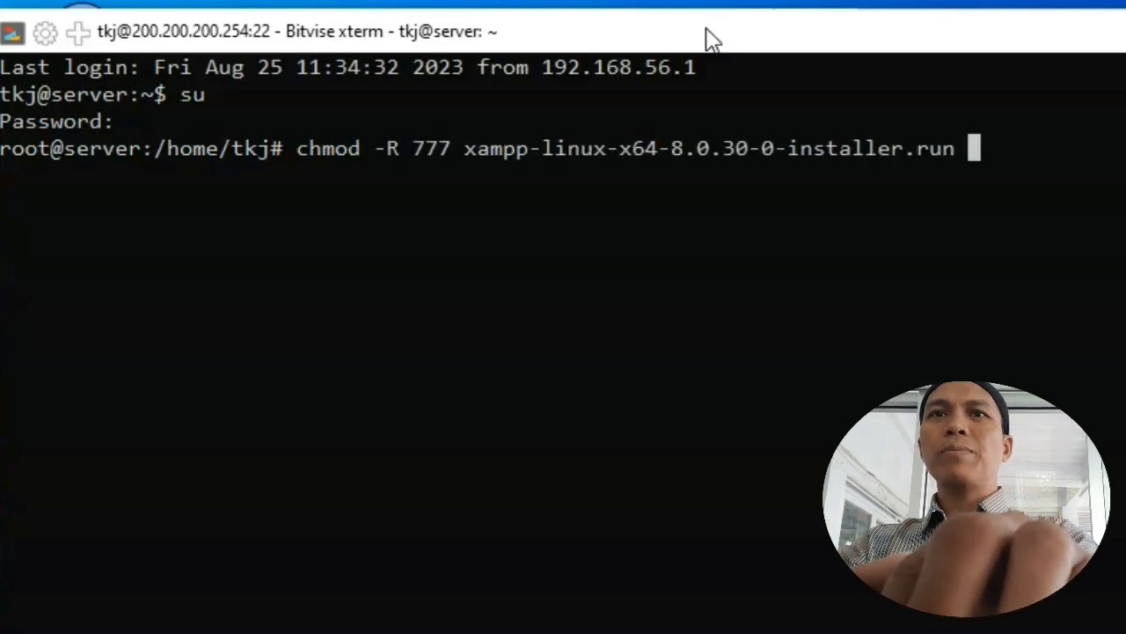
{"action": "key", "text": "Return"}
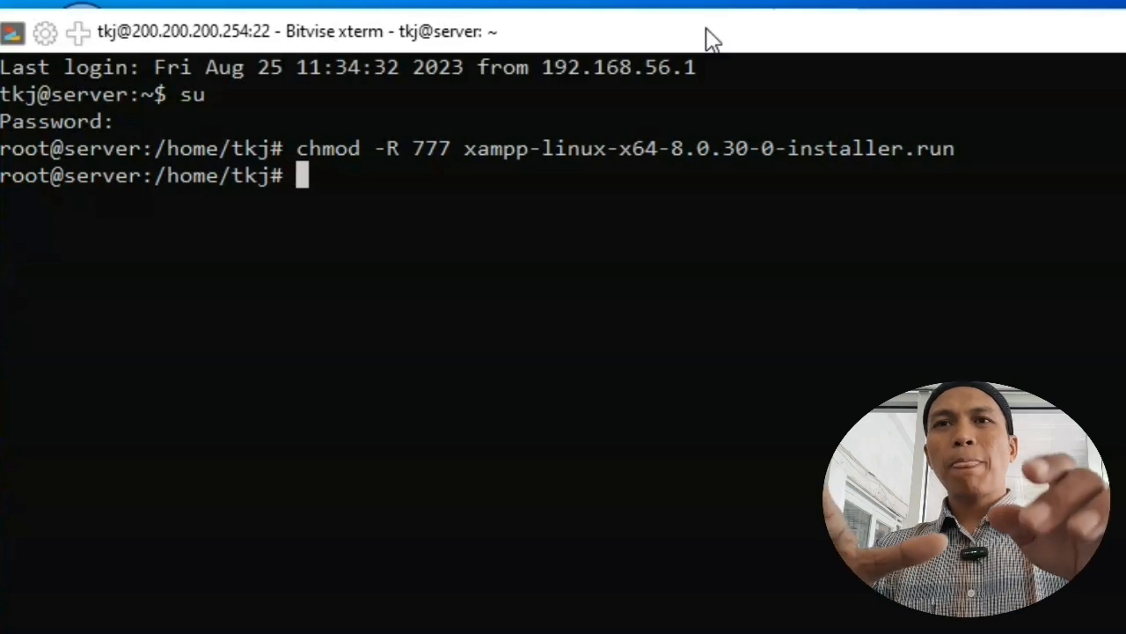
Step: Launch the installer with ./xampp-linux-x64-8.0.30-0-installer.run
{"action": "type", "text": "./"}
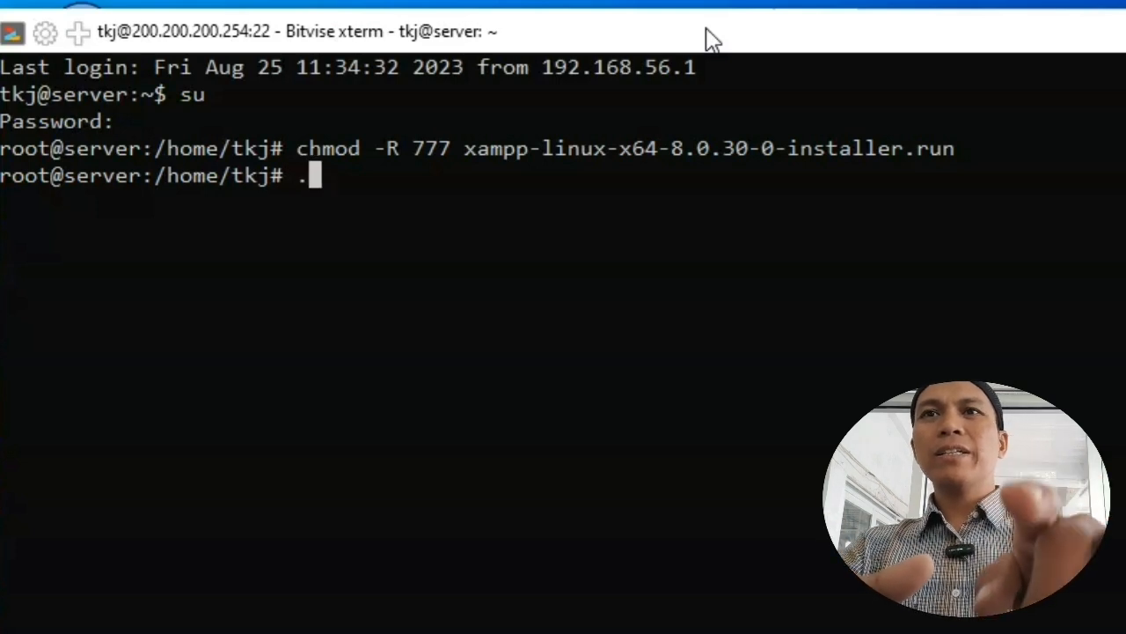
{"action": "type", "text": "x"}
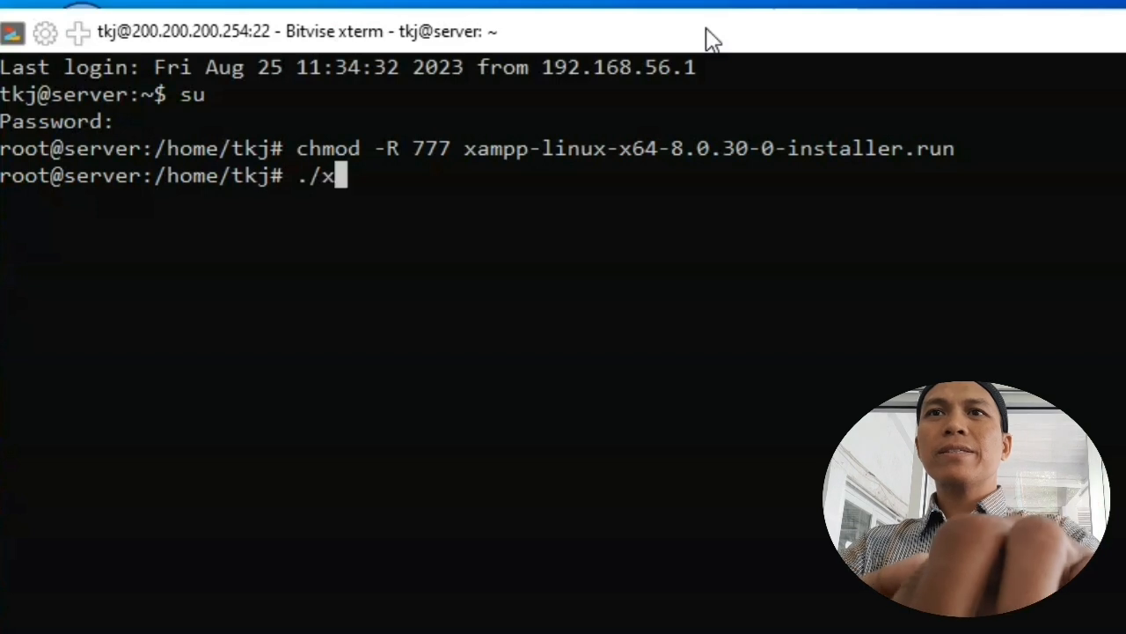
{"action": "key", "text": "Tab"}
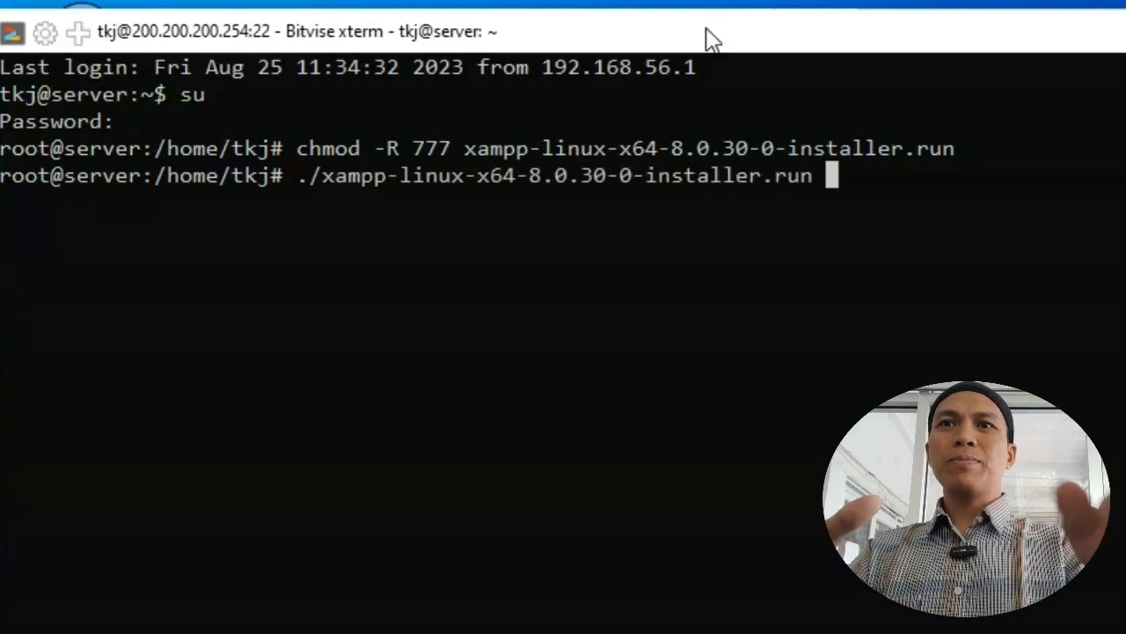
{"action": "key", "text": "Return"}
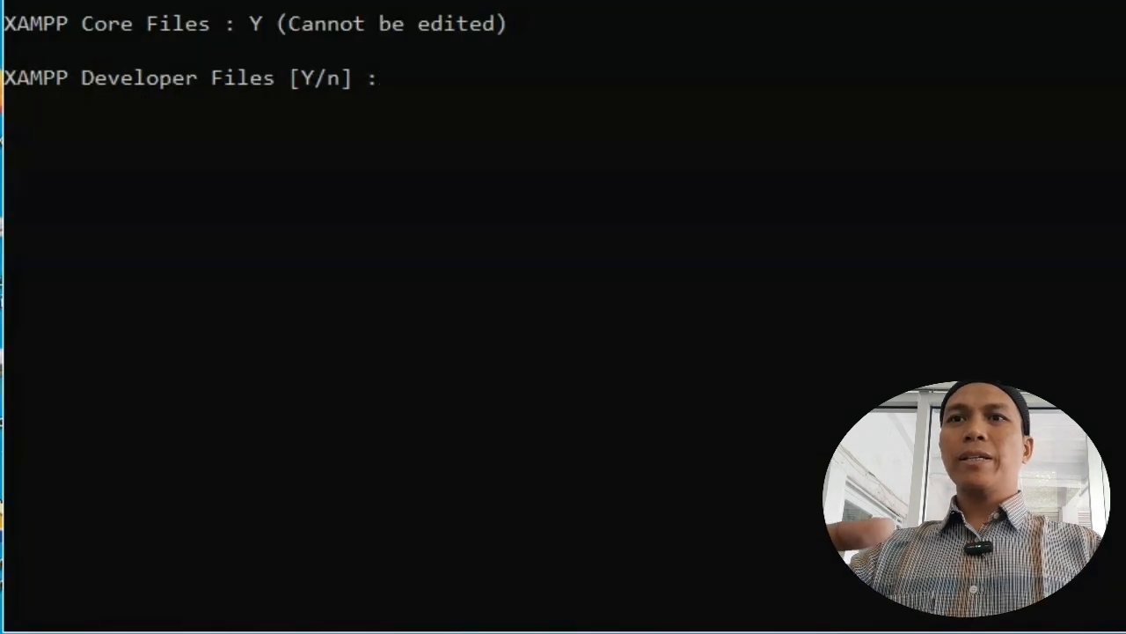
Step: Keep the Developer Files, confirm the selection, and accept /opt/lampp as install directory
{"action": "type", "text": "y"}
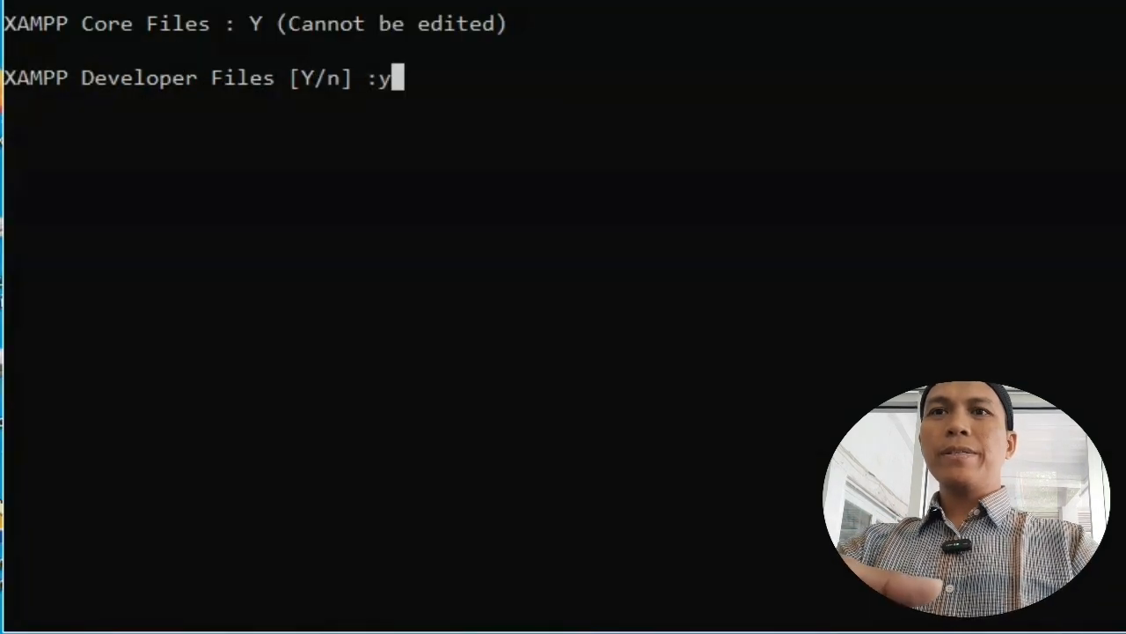
{"action": "key", "text": "Return"}
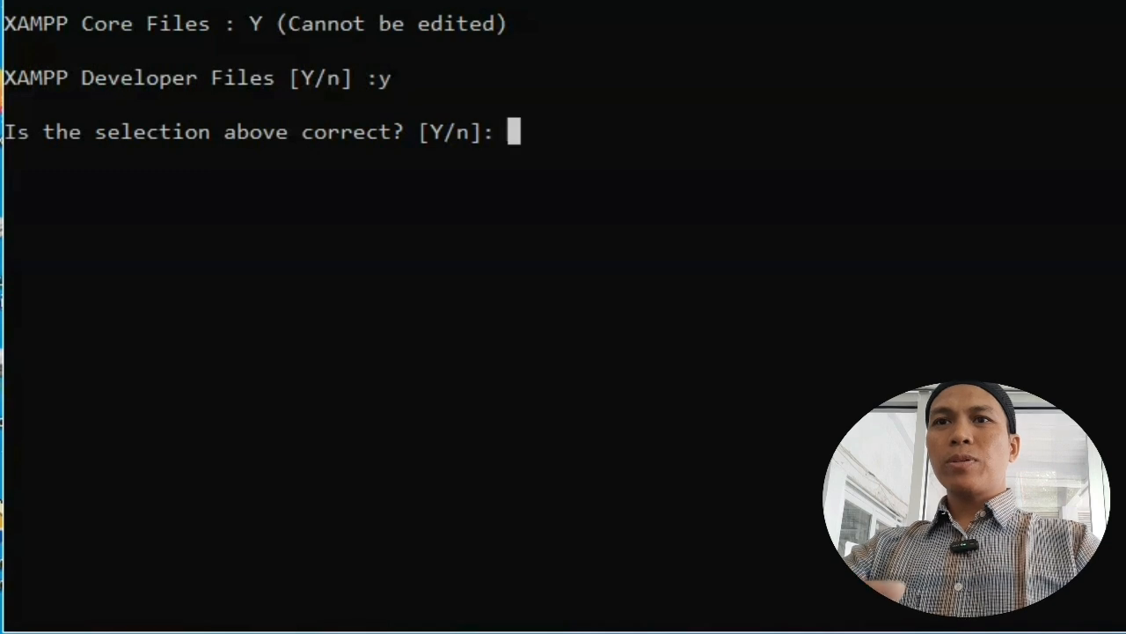
{"action": "type", "text": "y"}
{"action": "key", "text": "Return"}
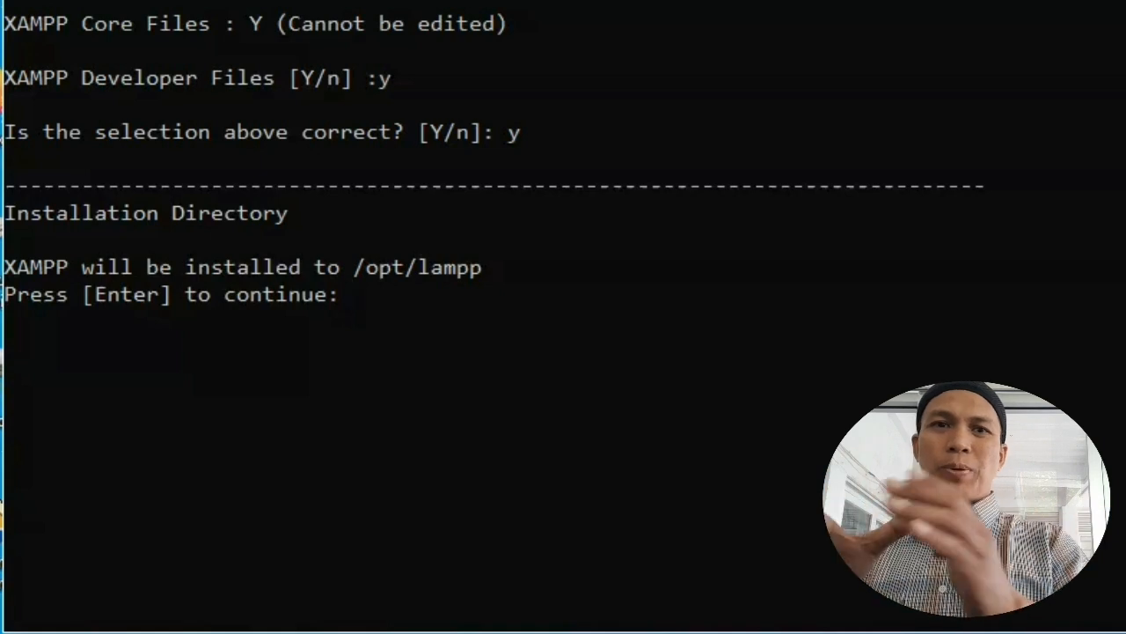
{"action": "key", "text": "Return"}
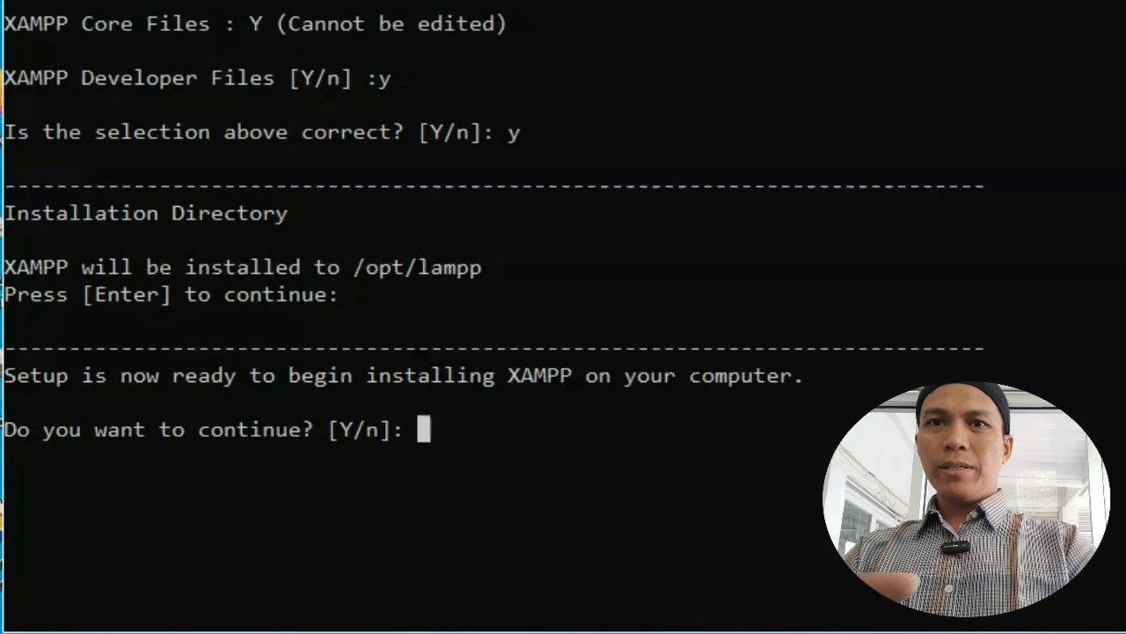
Step: Answer y to 'Do you want to continue?' and let XAMPP install to /opt/lampp
{"action": "type", "text": "y"}
{"action": "key", "text": "Return"}
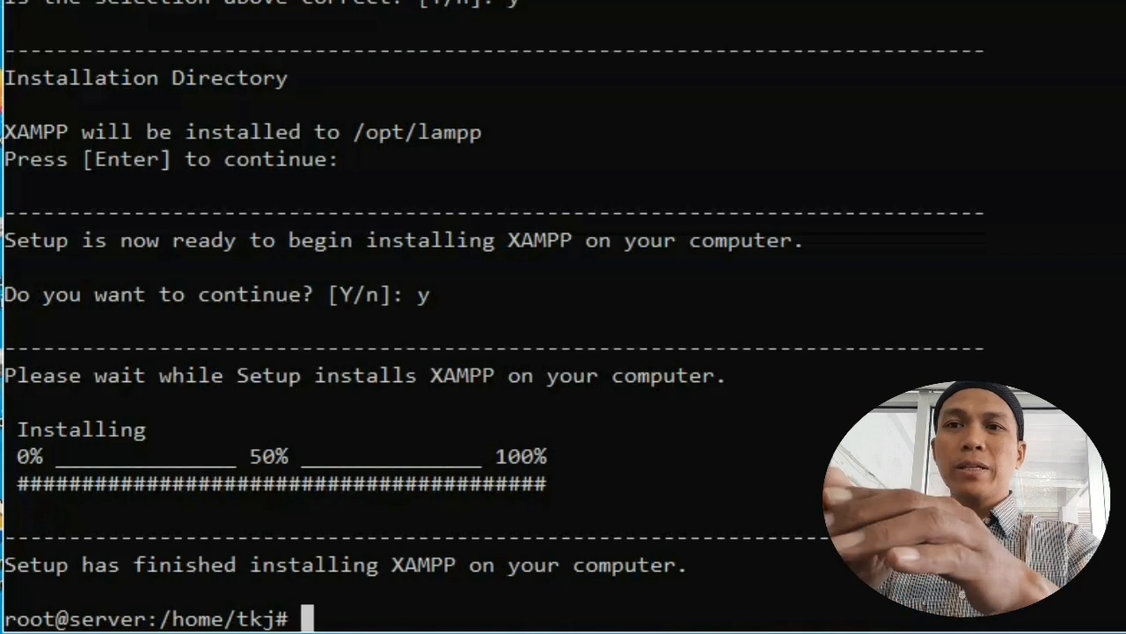
Step: Clear the terminal and run mkdir website1 and mkdir website2 in /home/tkj
{"action": "type", "text": "cle"}
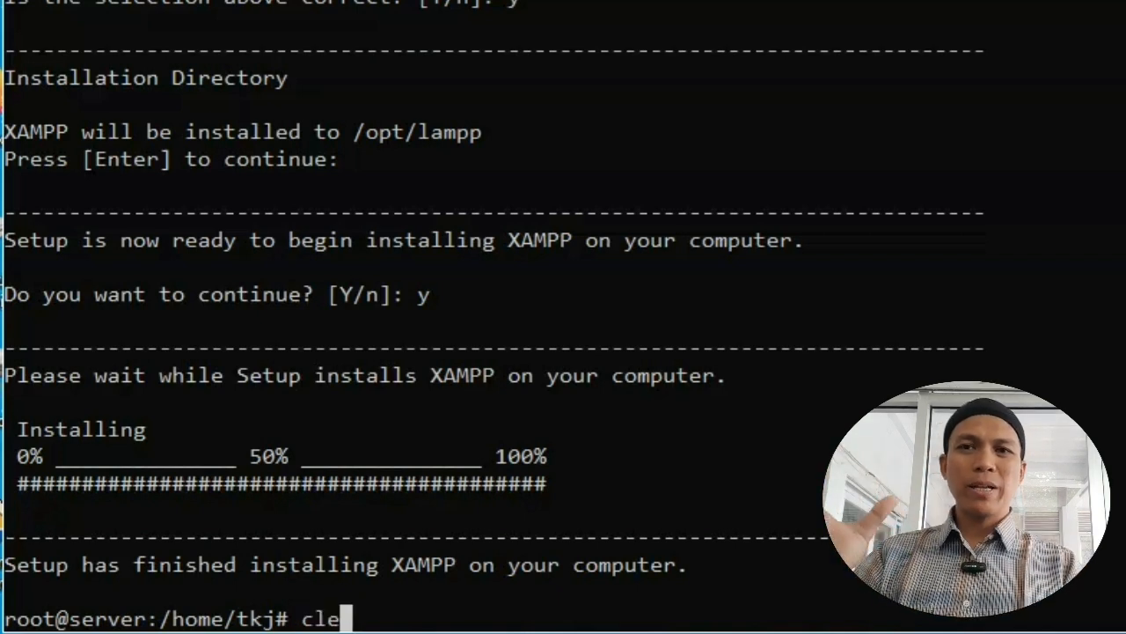
{"action": "type", "text": "ar"}
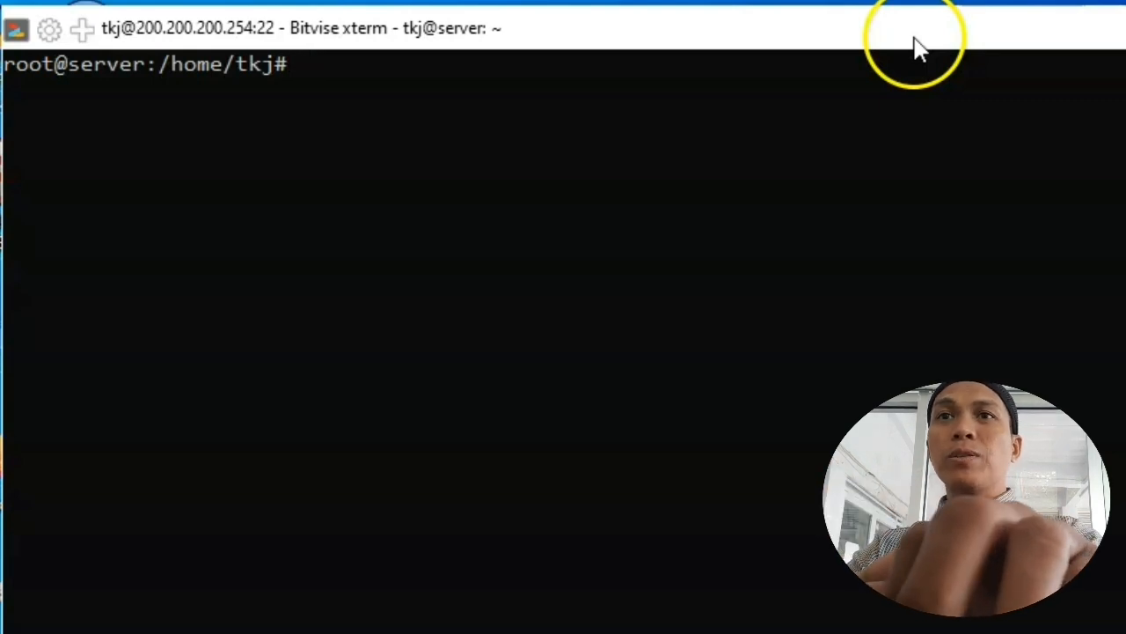
{"action": "type", "text": "mkdir "}
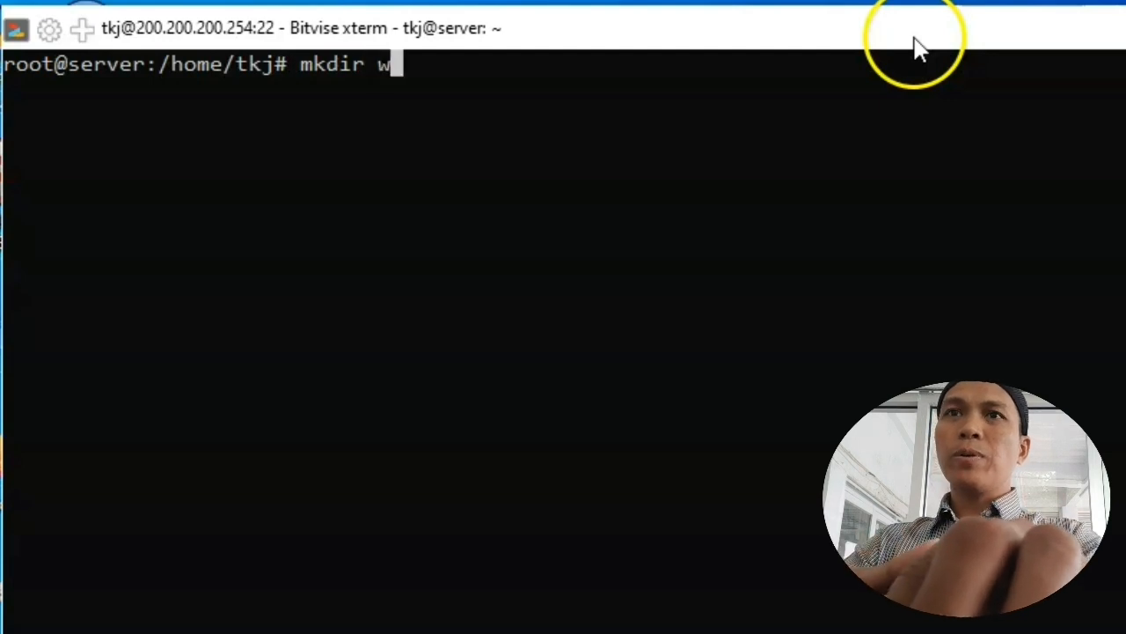
{"action": "type", "text": "website1"}
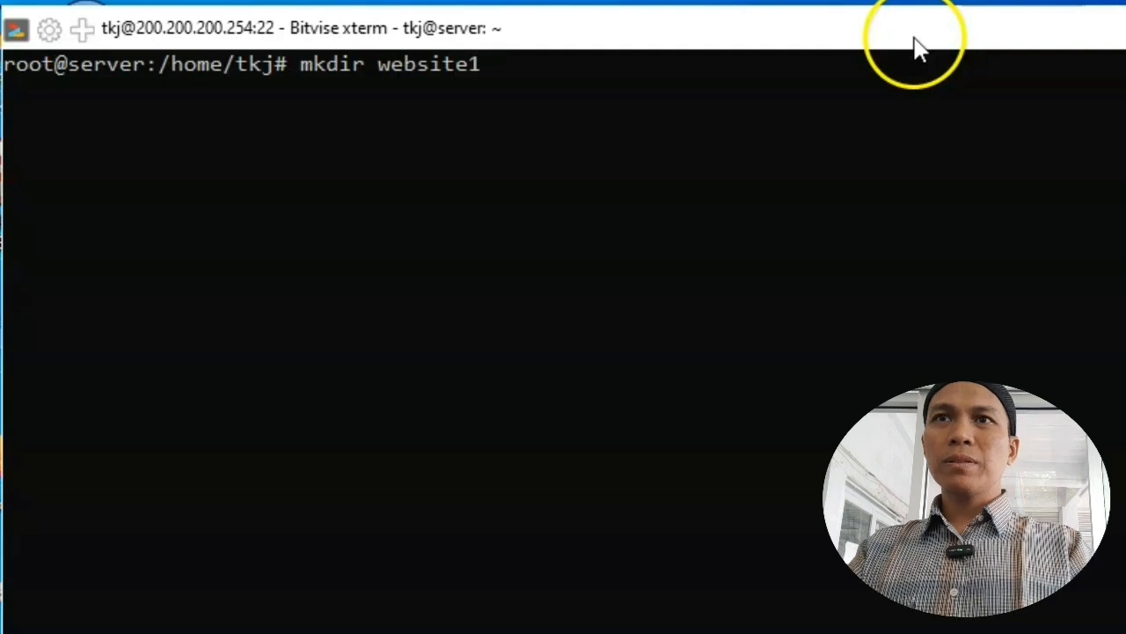
{"action": "key", "text": "Return"}
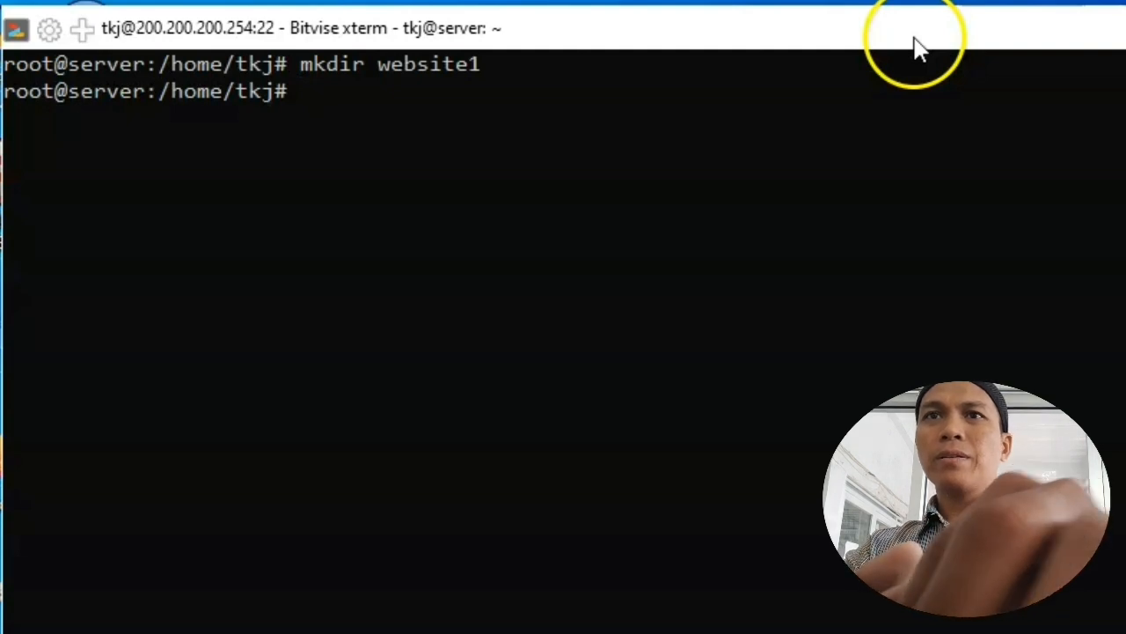
{"action": "type", "text": "mkdr"}
{"action": "key", "text": "BackSpace"}
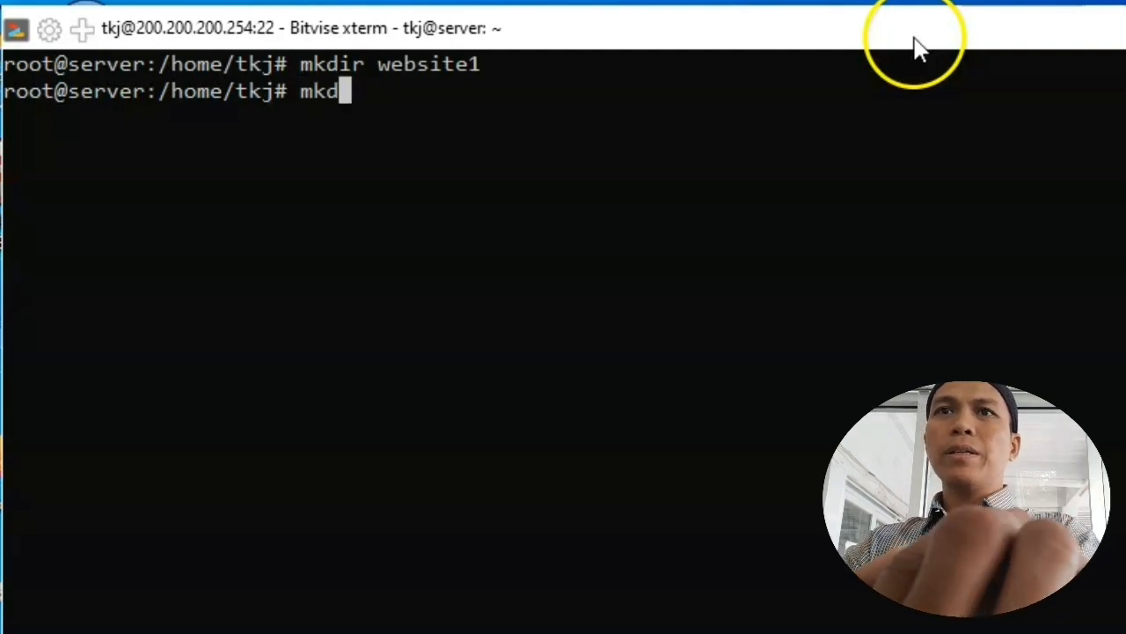
{"action": "type", "text": "ir webs"}
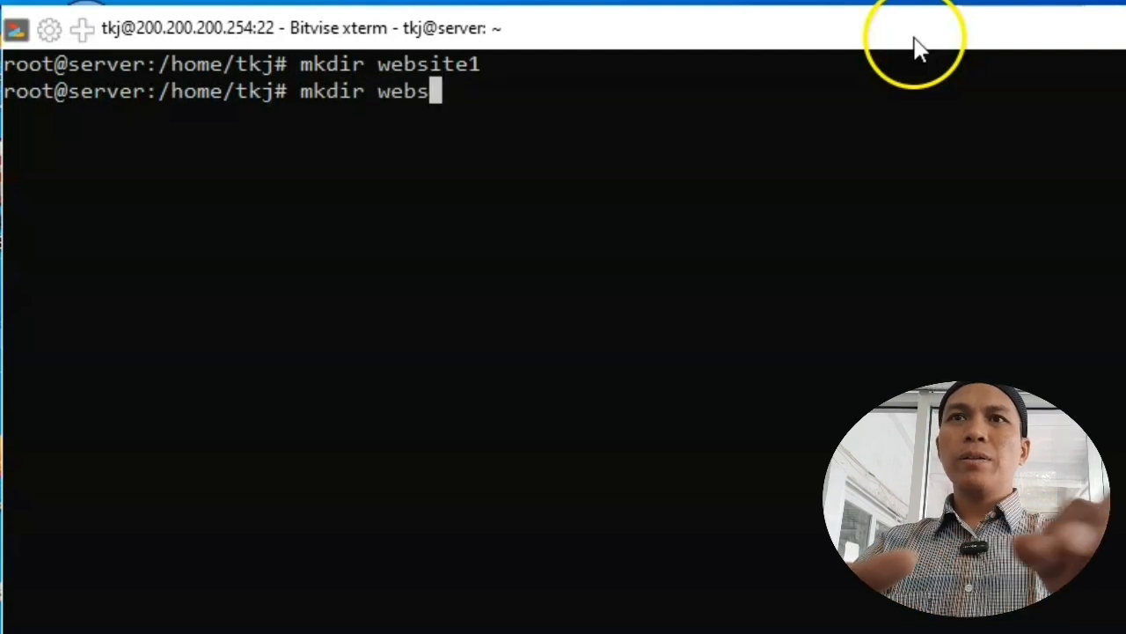
{"action": "type", "text": "ite2"}
{"action": "key", "text": "Return"}
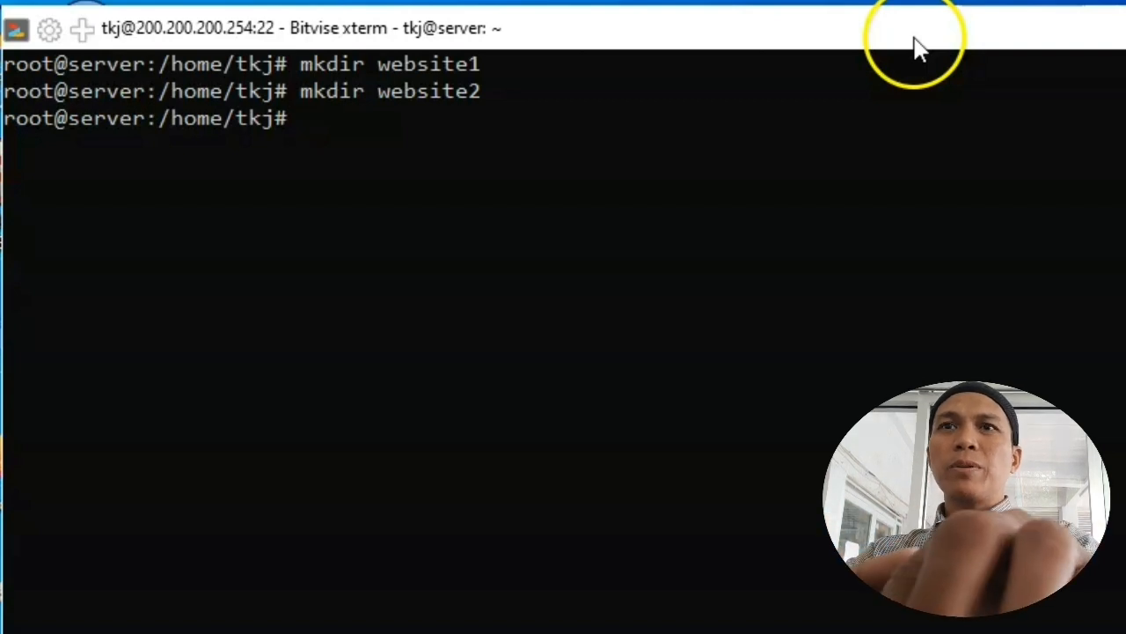
Step: Change into the website1 folder with cd website1
{"action": "type", "text": "cd we"}
{"action": "key", "text": "Tab"}
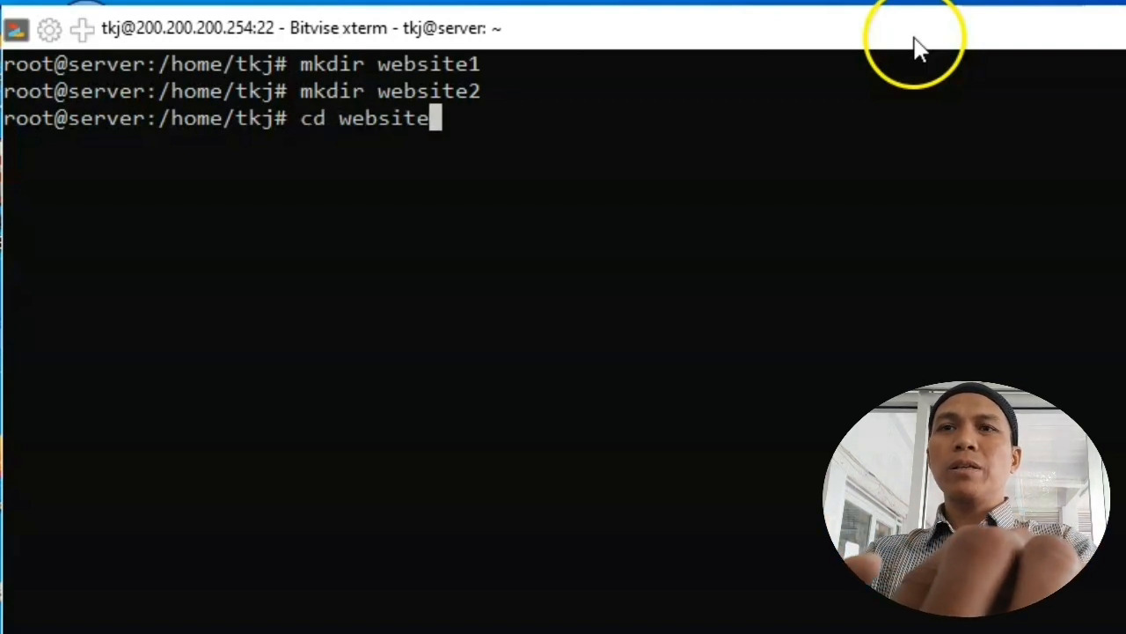
{"action": "type", "text": "1"}
{"action": "key", "text": "Return"}
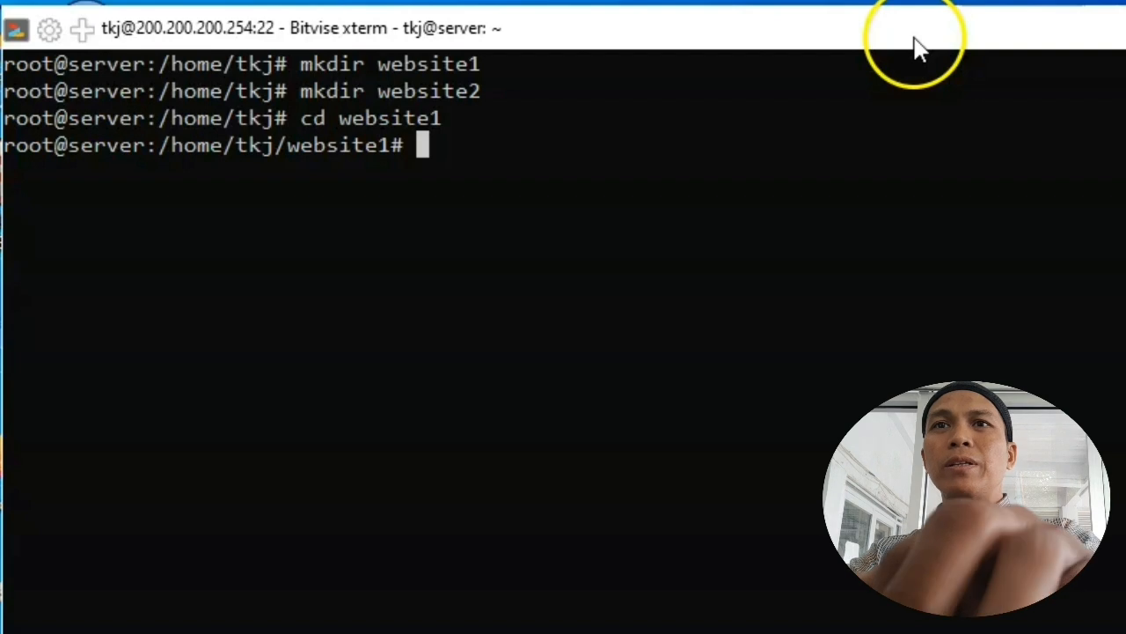
Step: Create and open index.html in nano
{"action": "type", "text": "nano "}
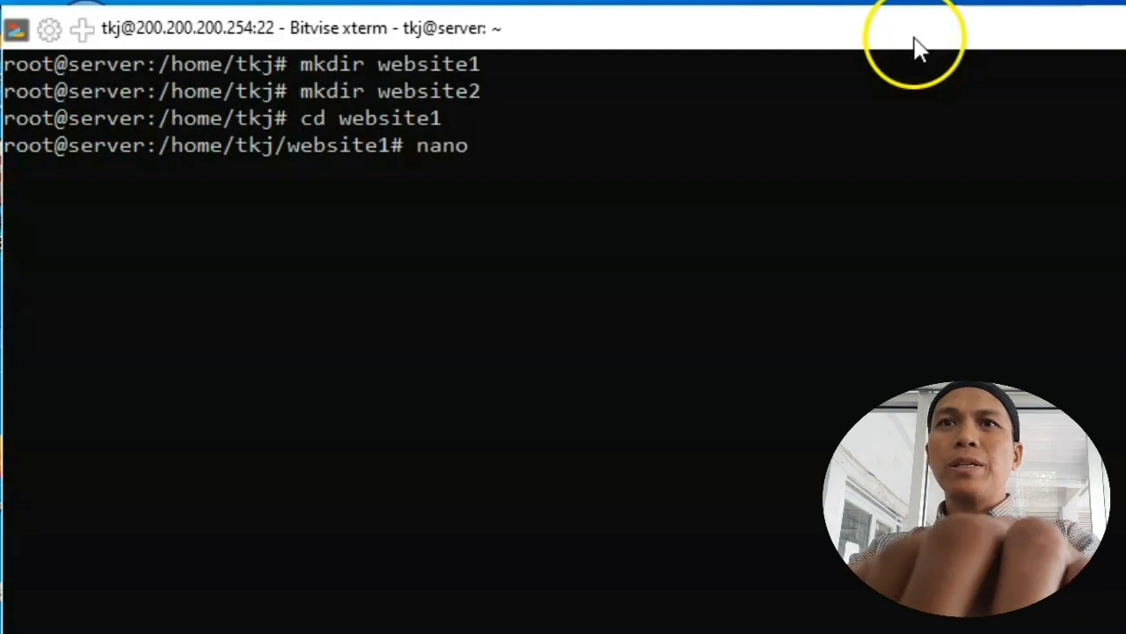
{"action": "type", "text": "indes"}
{"action": "key", "text": "BackSpace"}
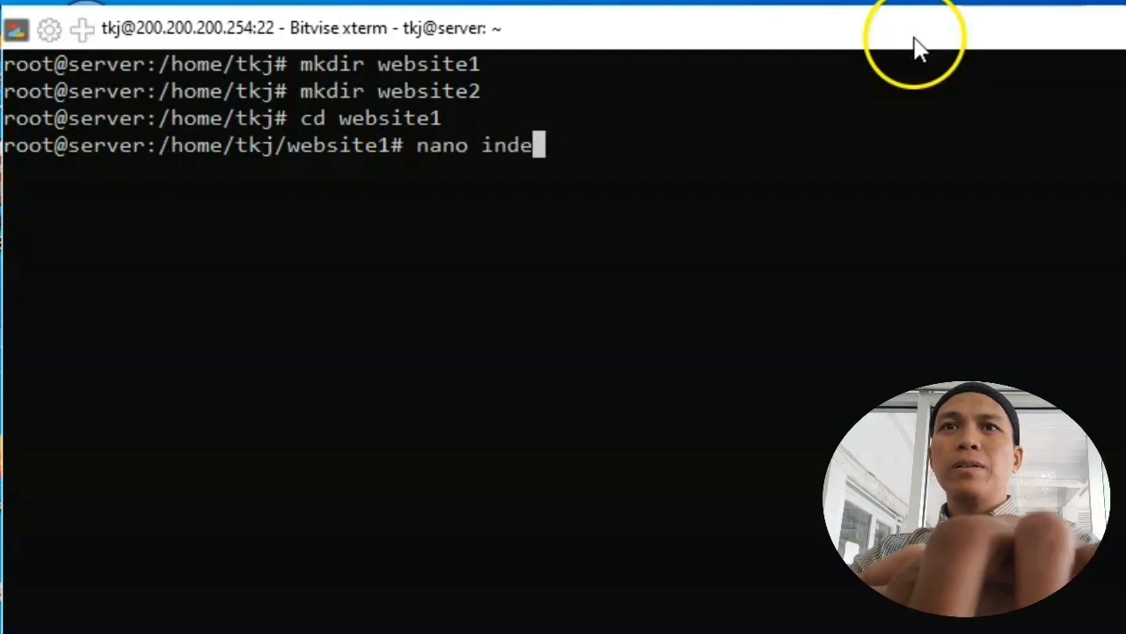
{"action": "type", "text": "x."}
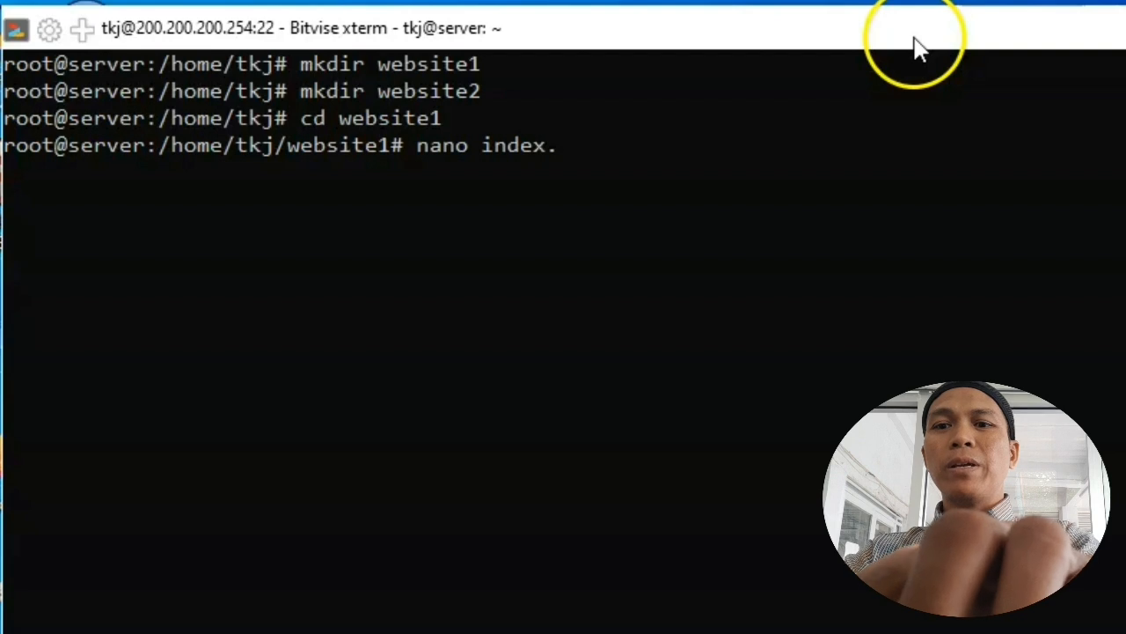
{"action": "type", "text": "html"}
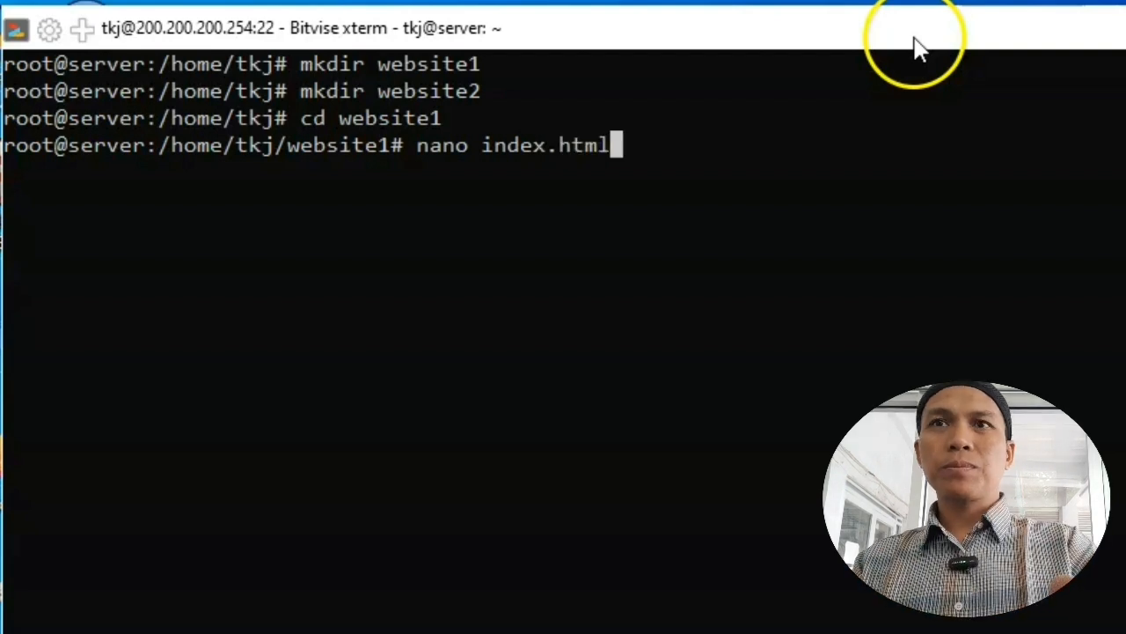
{"action": "key", "text": "Return"}
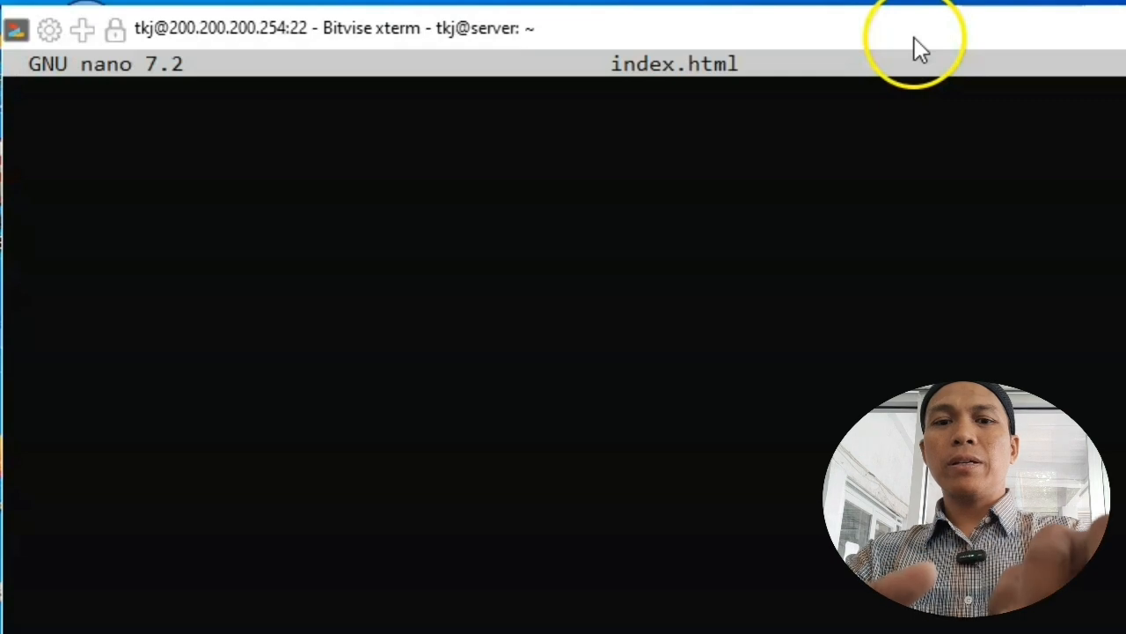
Step: Type <center>Selamat Datang di Website Satu</center> into index.html
{"action": "type", "text": "<c"}
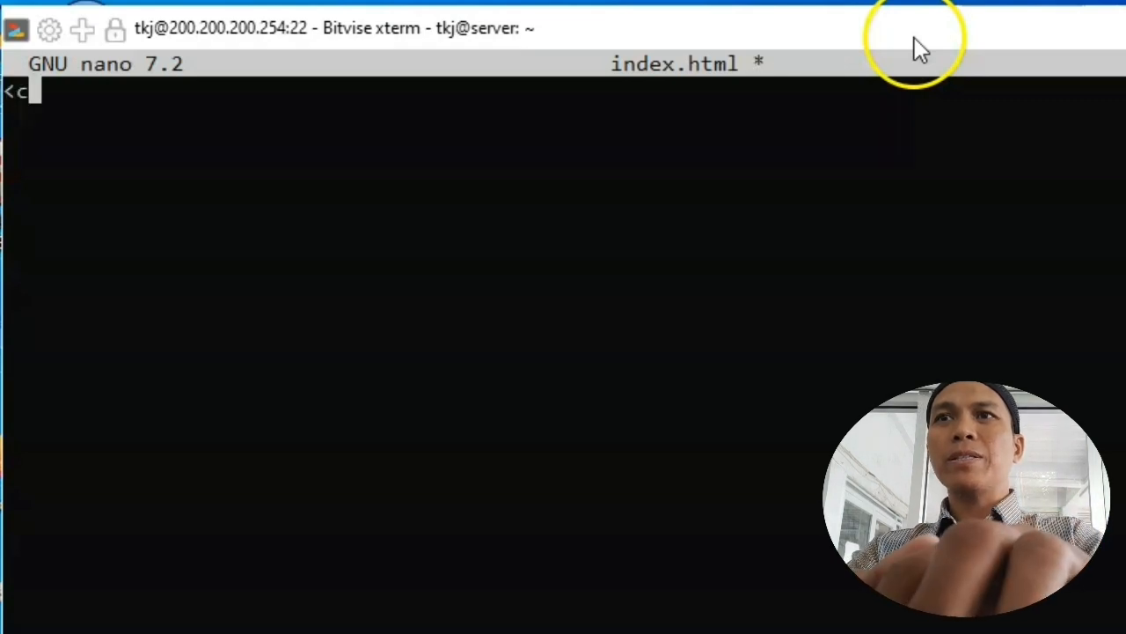
{"action": "type", "text": "enter>Selam"}
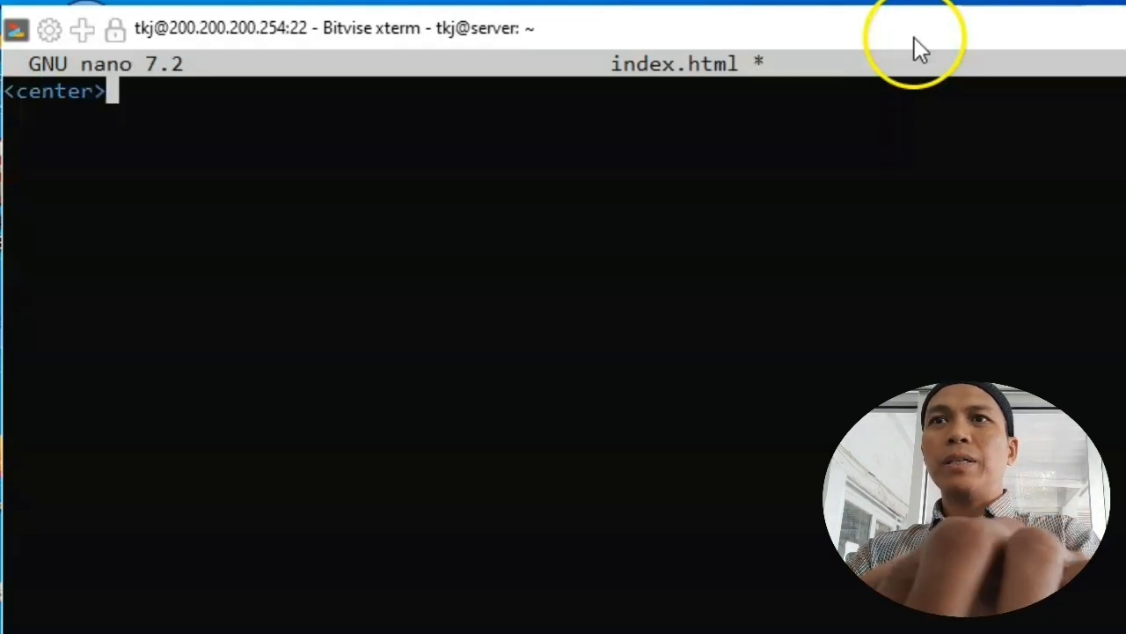
{"action": "type", "text": "at Dtan"}
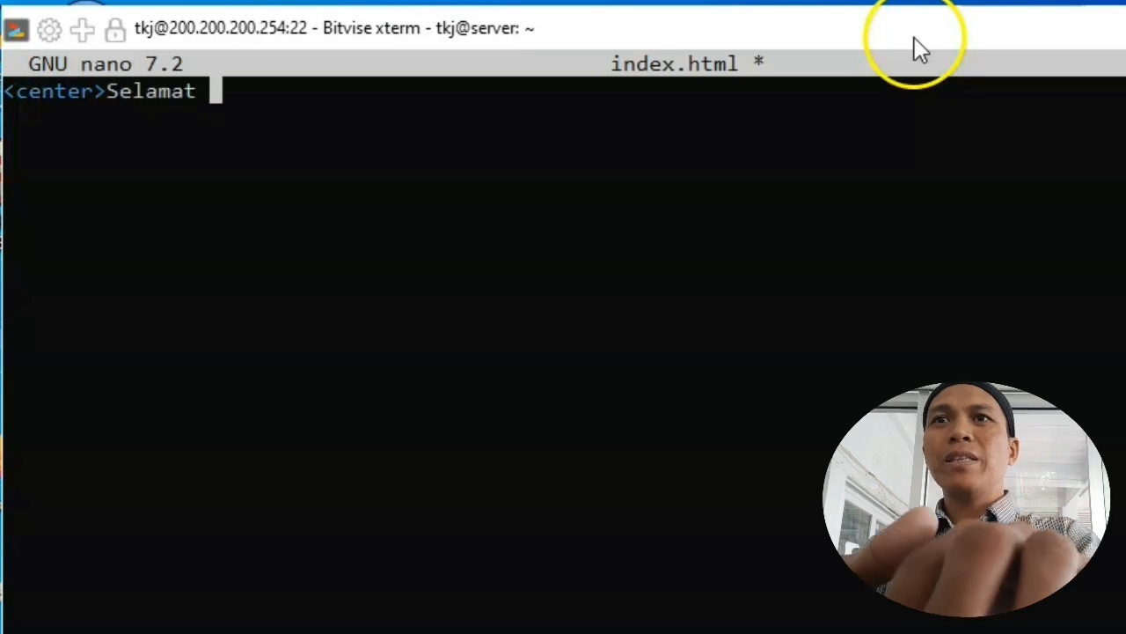
{"action": "key", "text": "BackSpace"}
{"action": "key", "text": "BackSpace"}
{"action": "key", "text": "BackSpace"}
{"action": "type", "text": "an"}
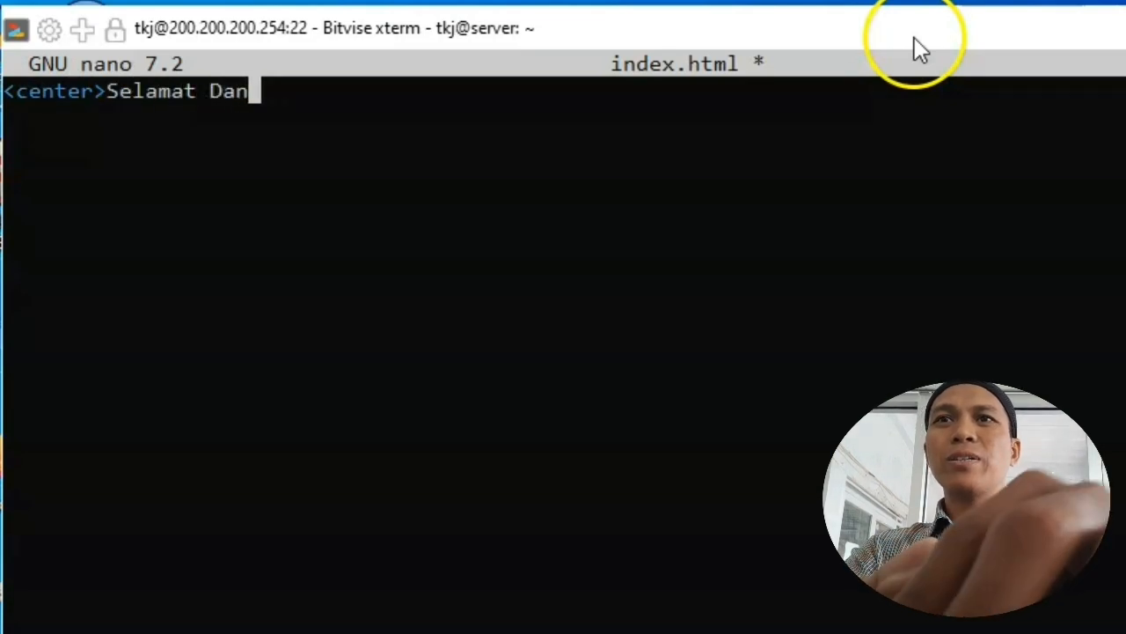
{"action": "key", "text": "BackSpace"}
{"action": "type", "text": "tang"}
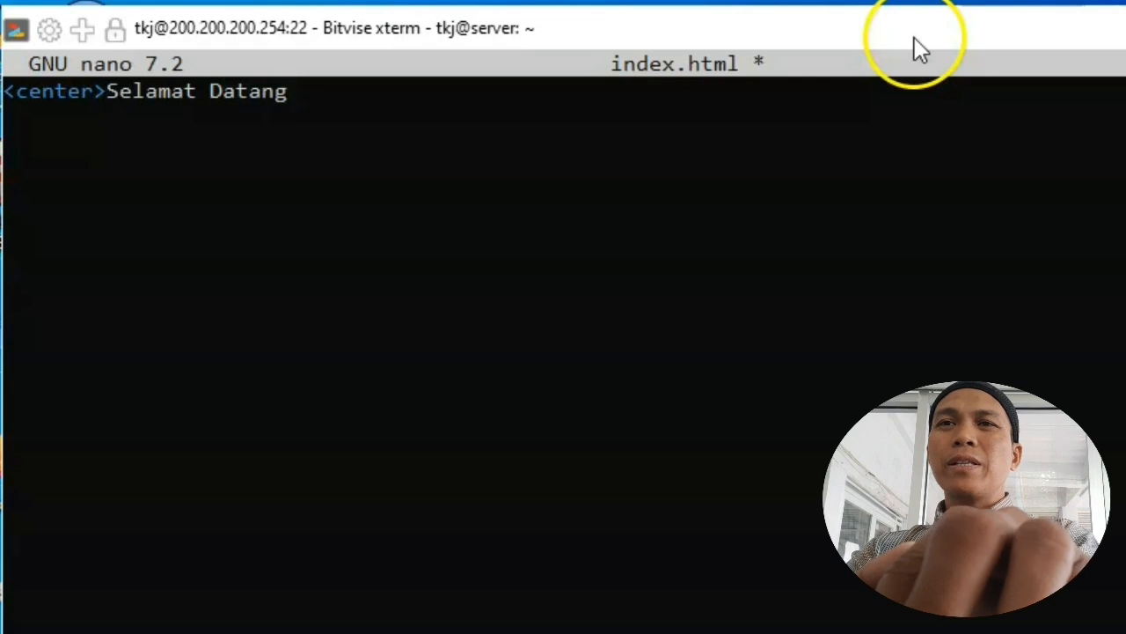
{"action": "type", "text": " di WEbs"}
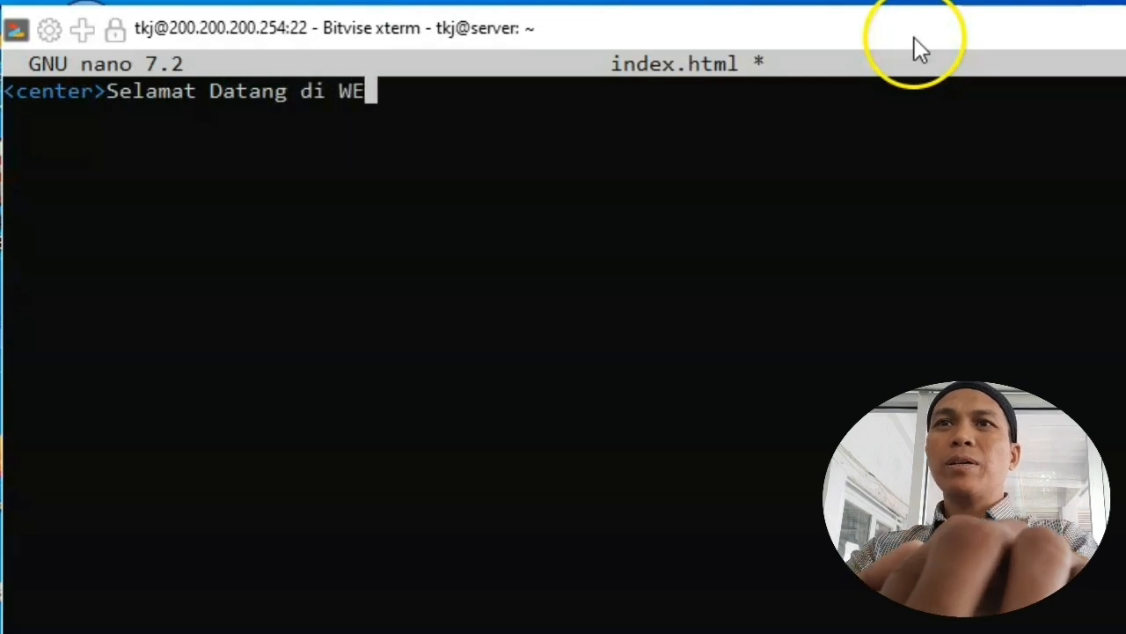
{"action": "key", "text": "BackSpace"}
{"action": "key", "text": "BackSpace"}
{"action": "key", "text": "BackSpace"}
{"action": "type", "text": "ebsite"}
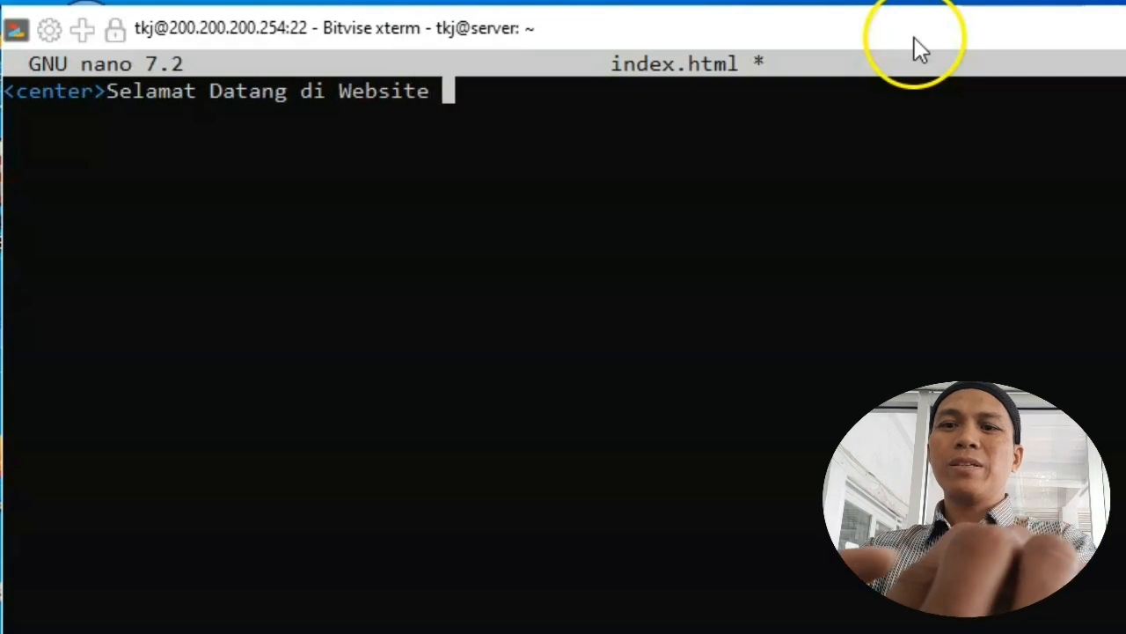
{"action": "type", "text": " Satu"}
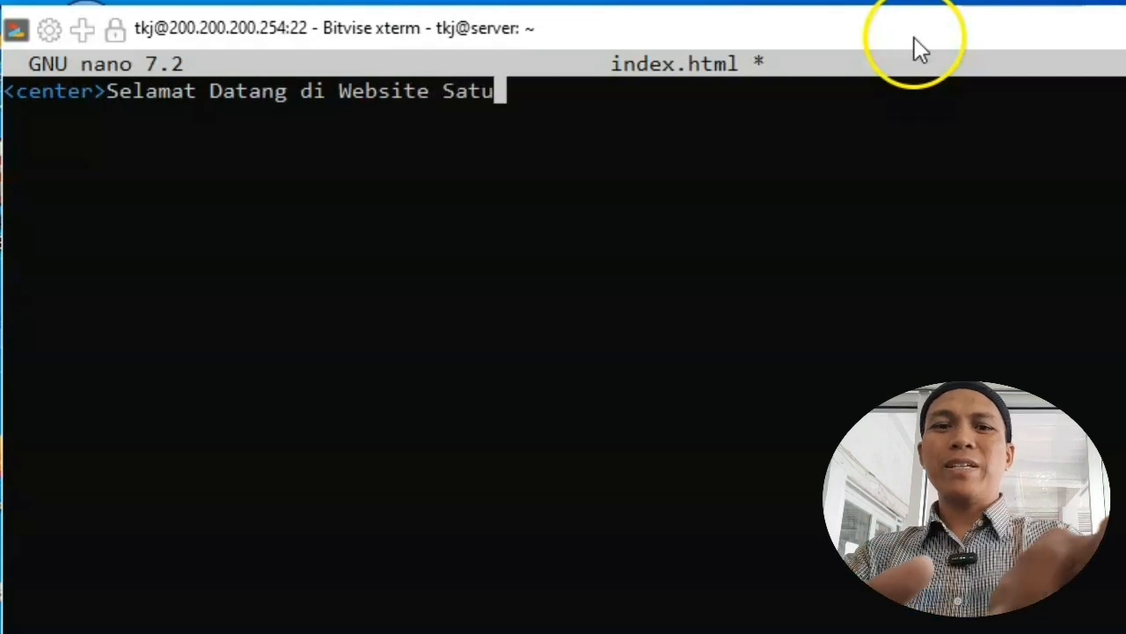
{"action": "type", "text": "</"}
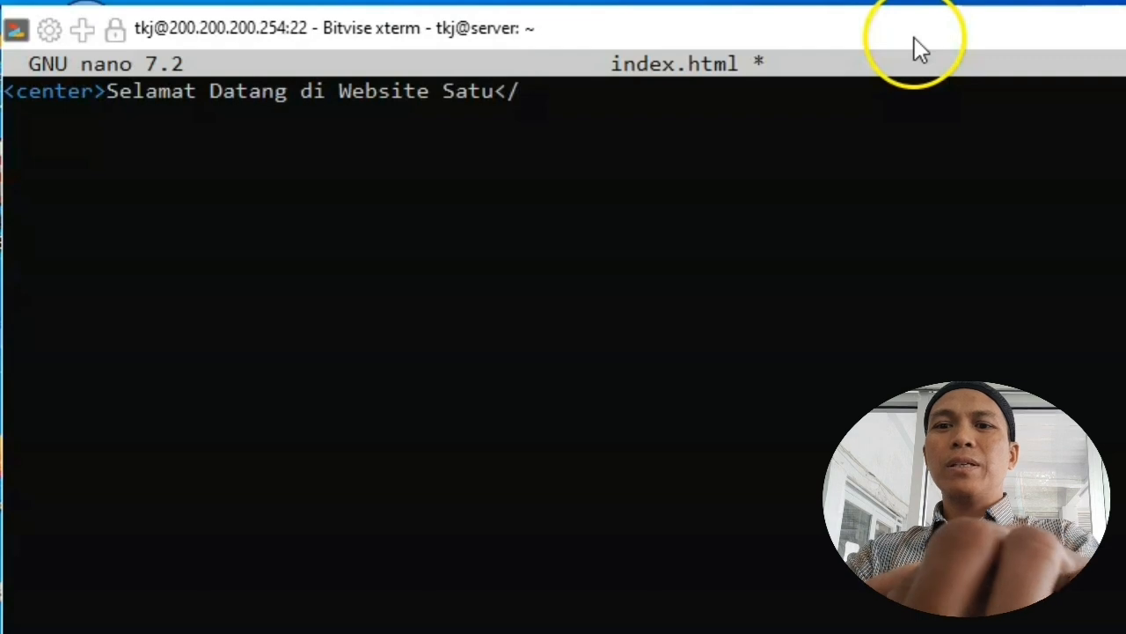
{"action": "type", "text": "center>"}
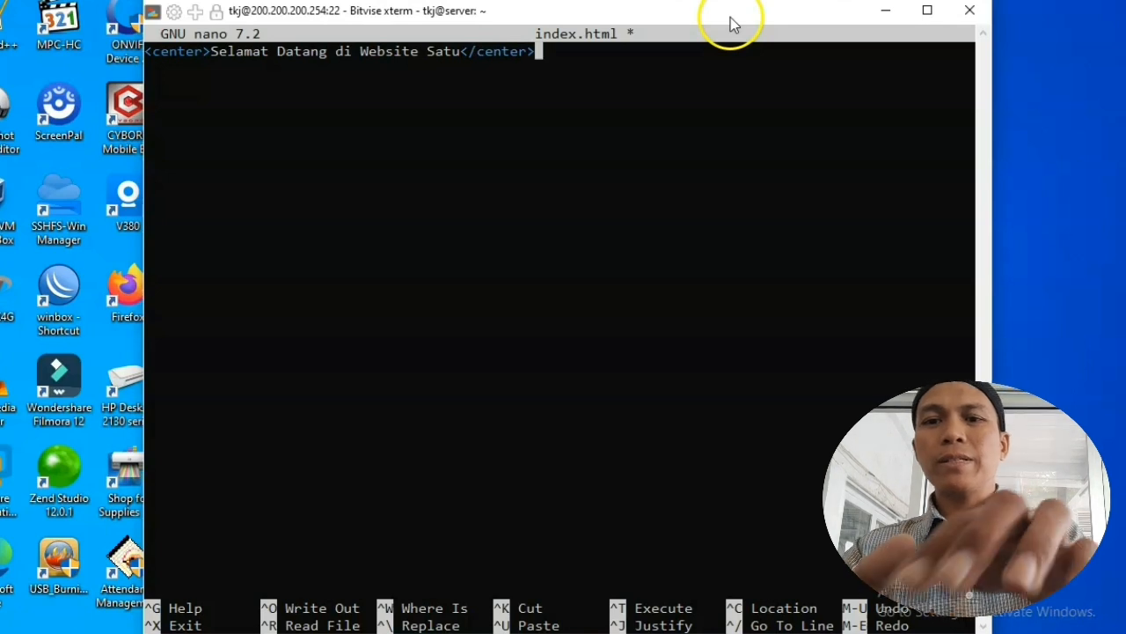
Step: Save index.html, exit nano, and return to /home/tkj with cd .
{"action": "key", "text": "ctrl+x"}
{"action": "key", "text": "y"}
{"action": "key", "text": "Return"}
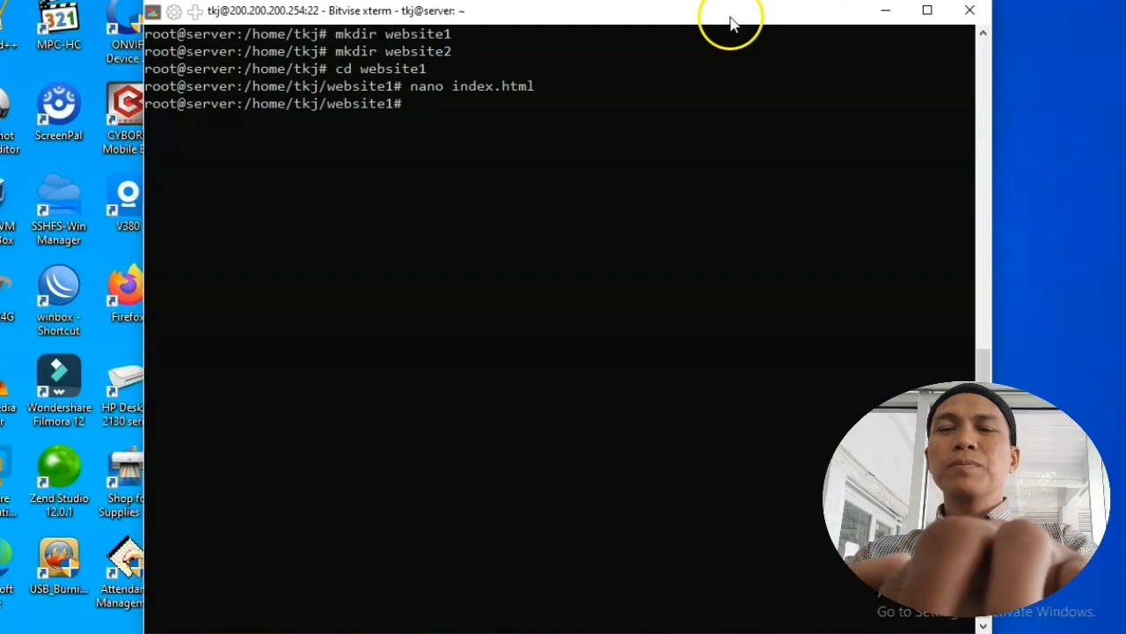
{"action": "type", "text": "cd .."}
{"action": "key", "text": "Return"}
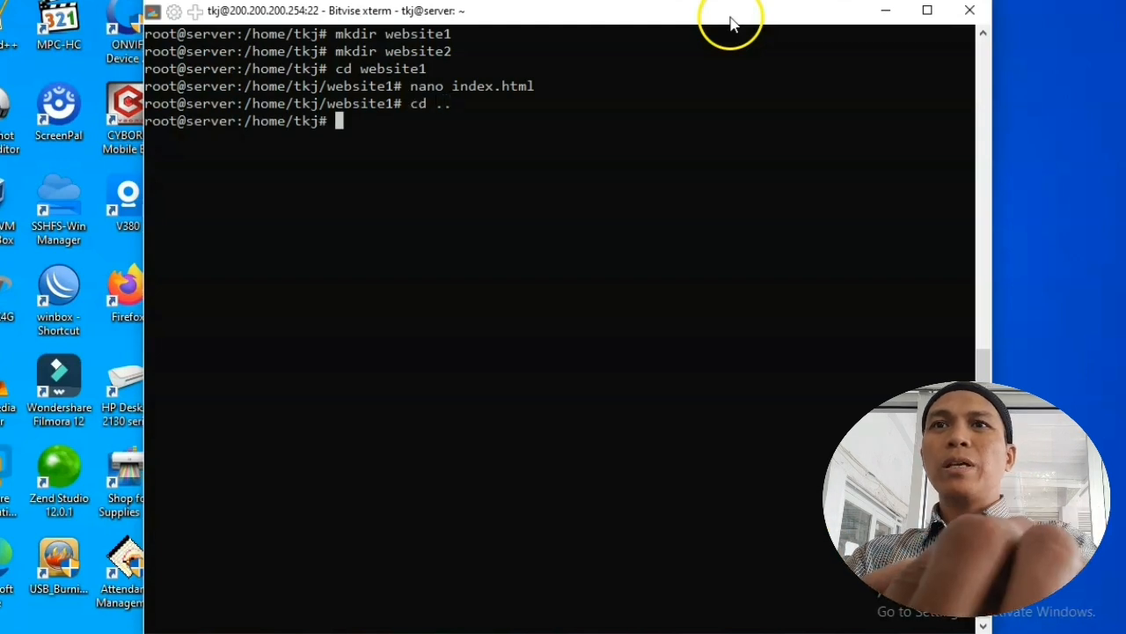
{"action": "type", "text": "cd we"}
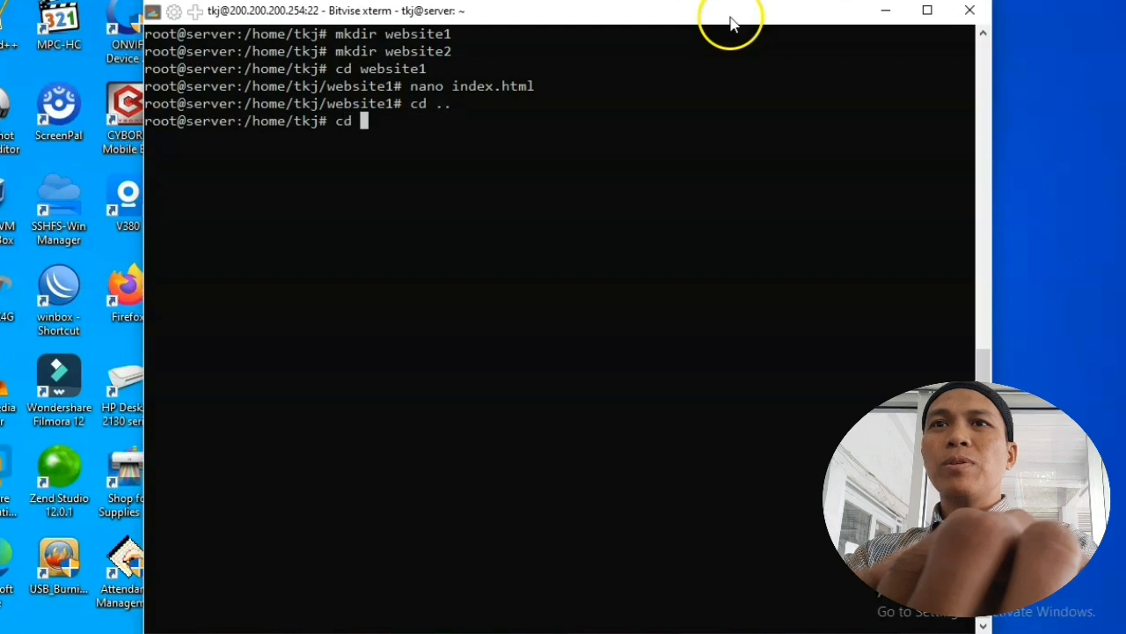
{"action": "type", "text": "bsite2"}
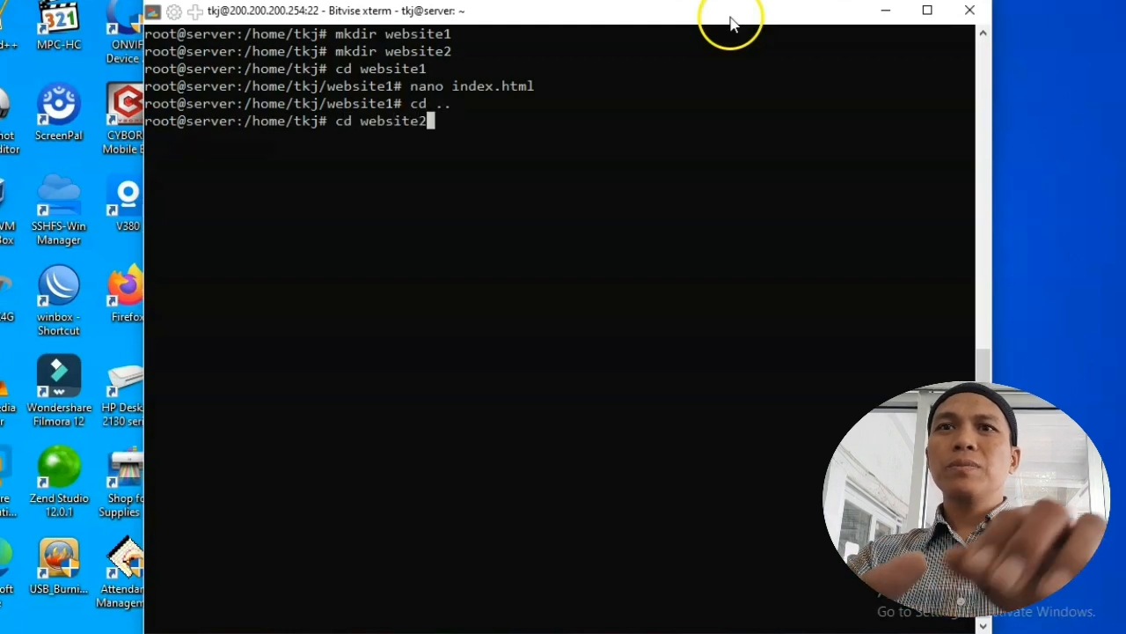
Step: Change into the website2 folder and enter the nano index.html command
{"action": "key", "text": "Return"}
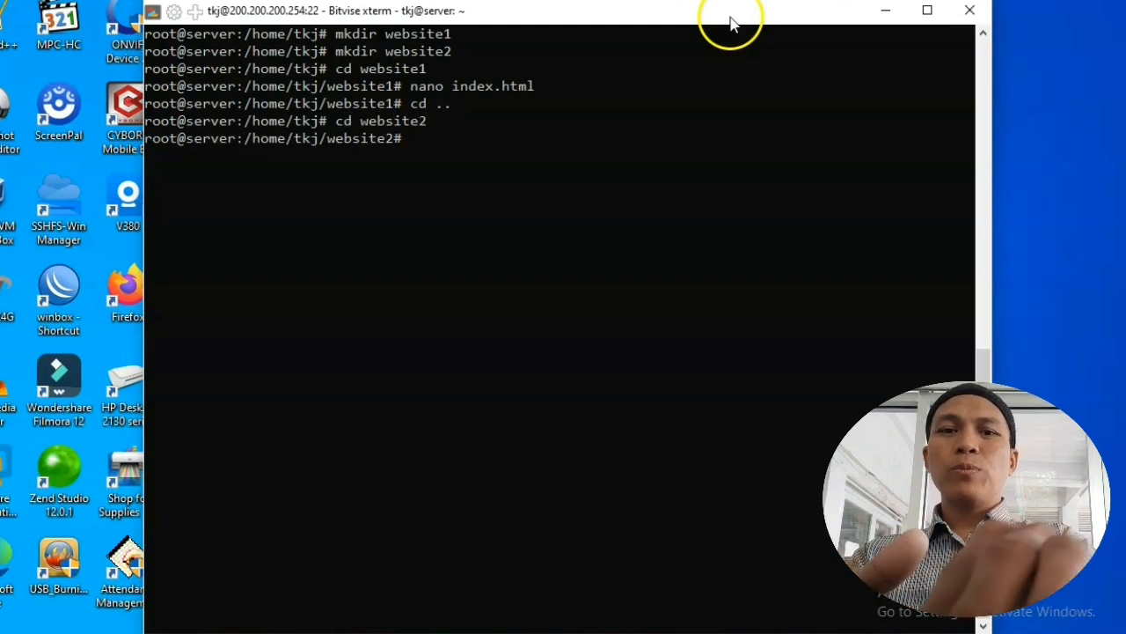
{"action": "type", "text": "na"}
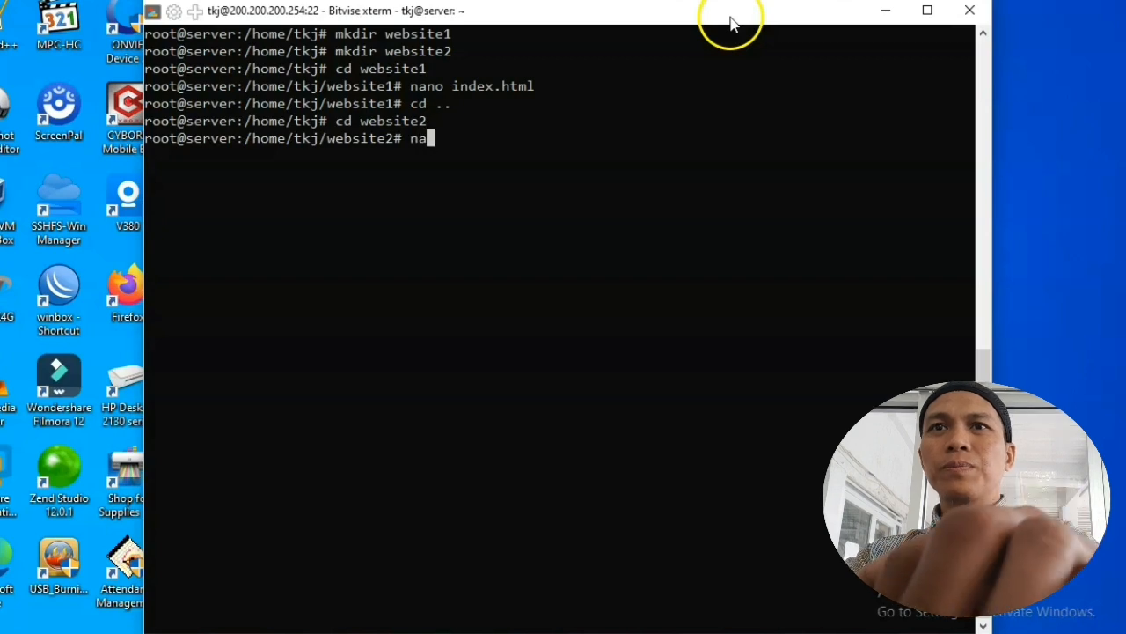
{"action": "type", "text": "no index"}
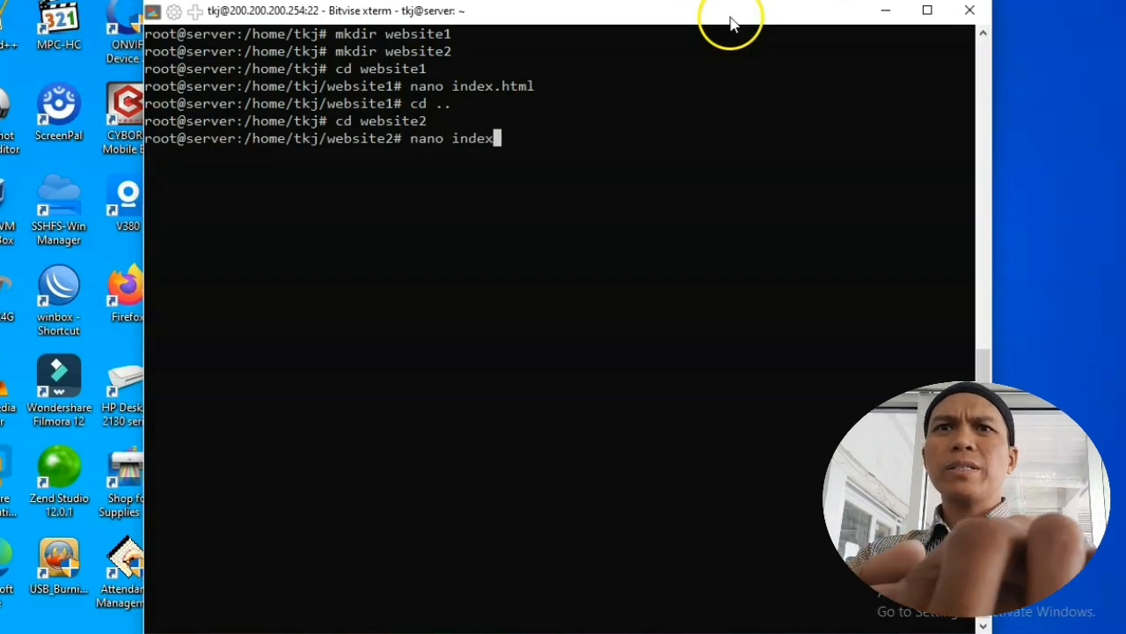
{"action": "type", "text": ".html"}
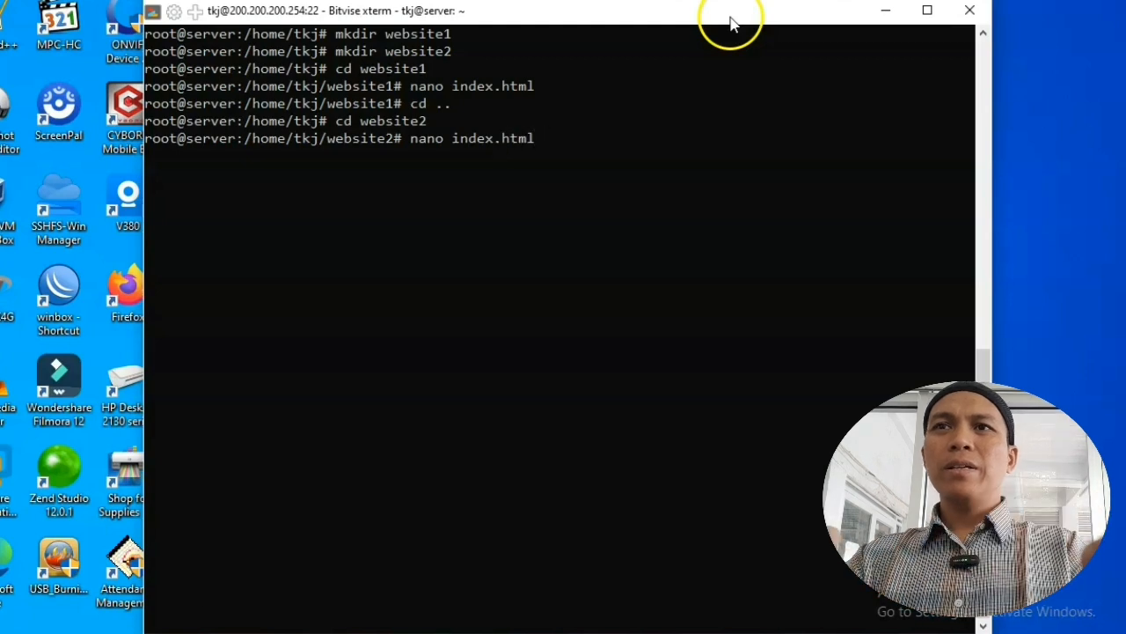
Step: Write a centred 'Selamat datang di website dua' heading, two <br> lines and 'Ini website ke dua'
{"action": "key", "text": "Return"}
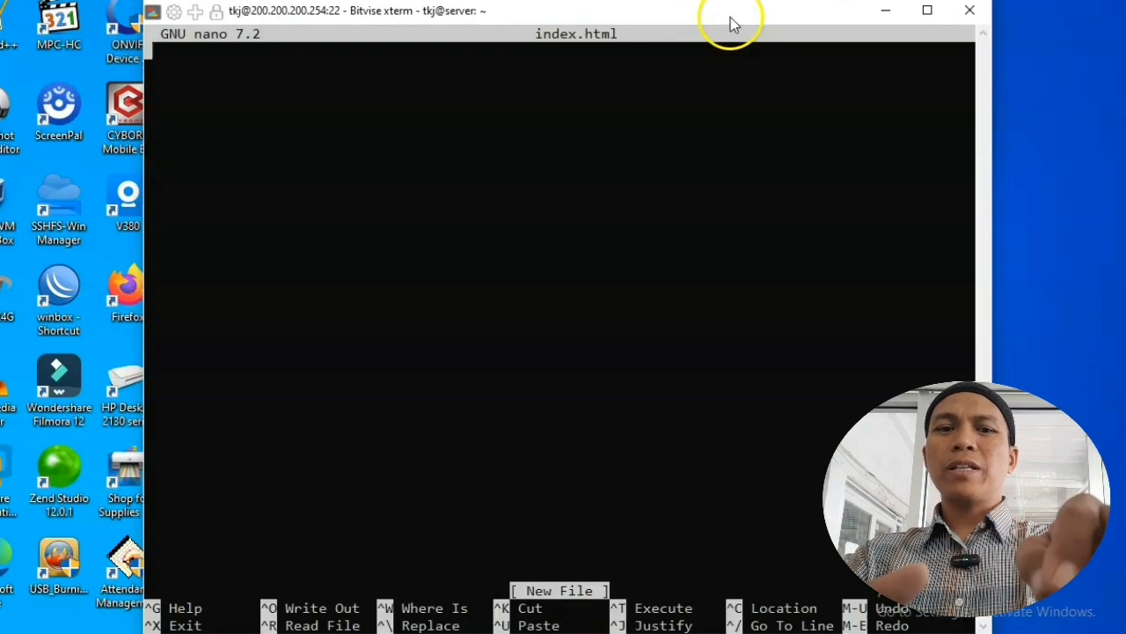
{"action": "type", "text": "<center"}
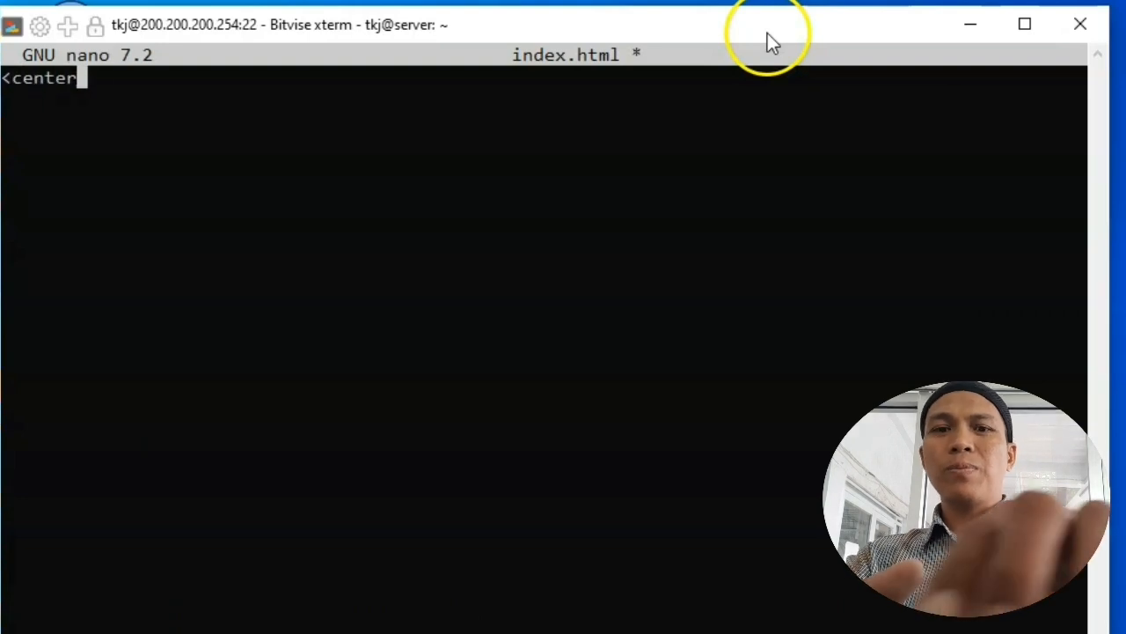
{"action": "type", "text": ">Sel"}
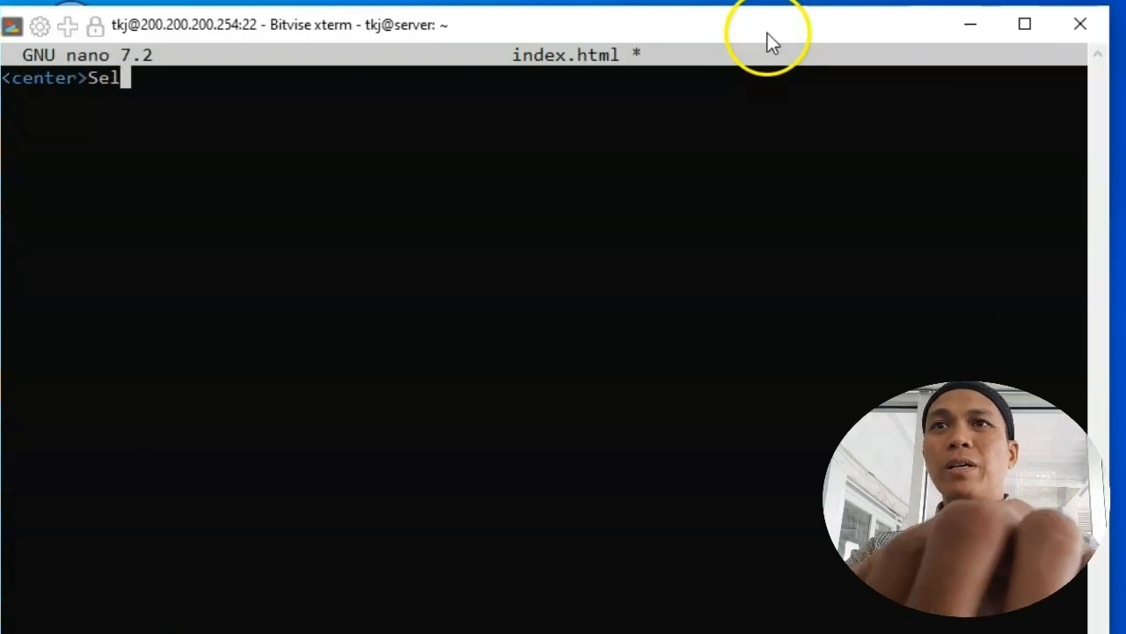
{"action": "type", "text": "amat datang"}
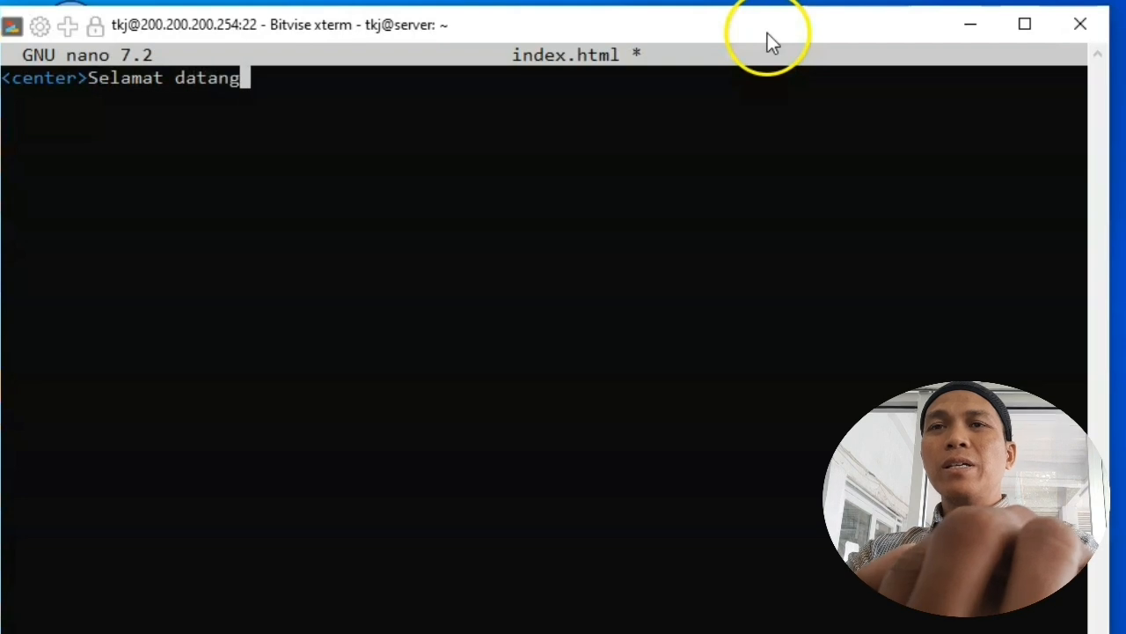
{"action": "type", "text": " di web"}
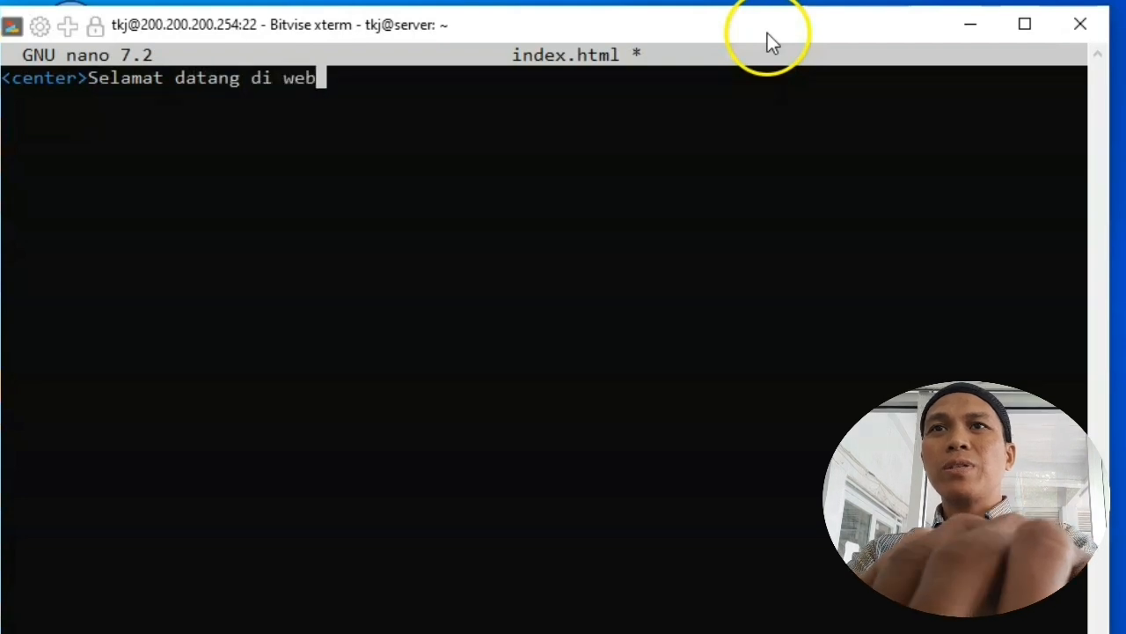
{"action": "type", "text": "site "}
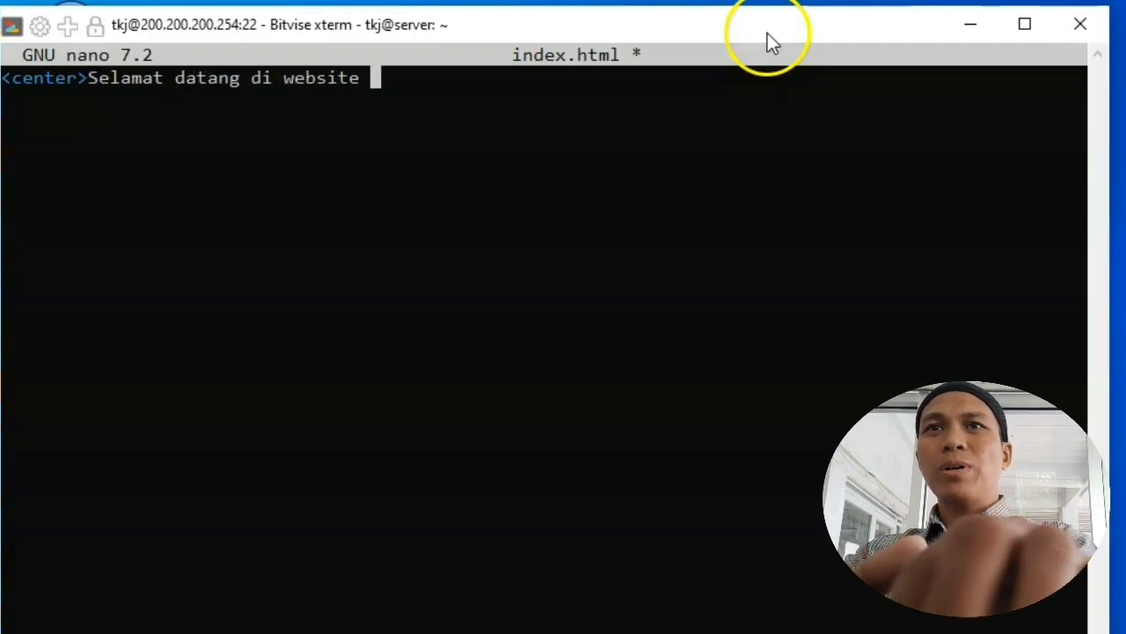
{"action": "type", "text": "dua</"}
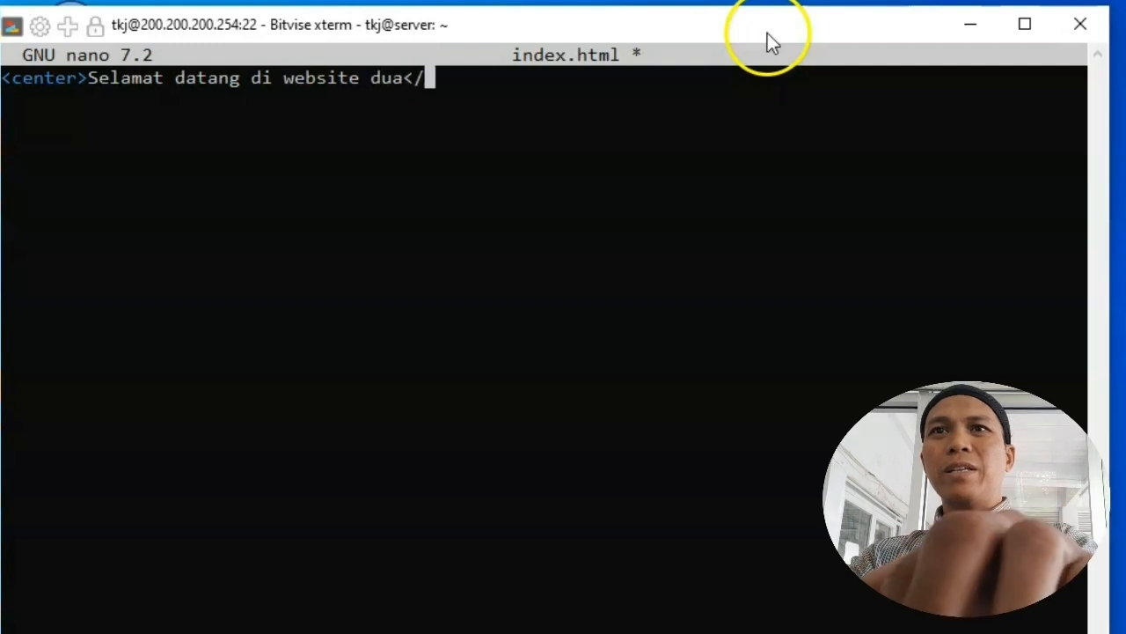
{"action": "type", "text": "center>"}
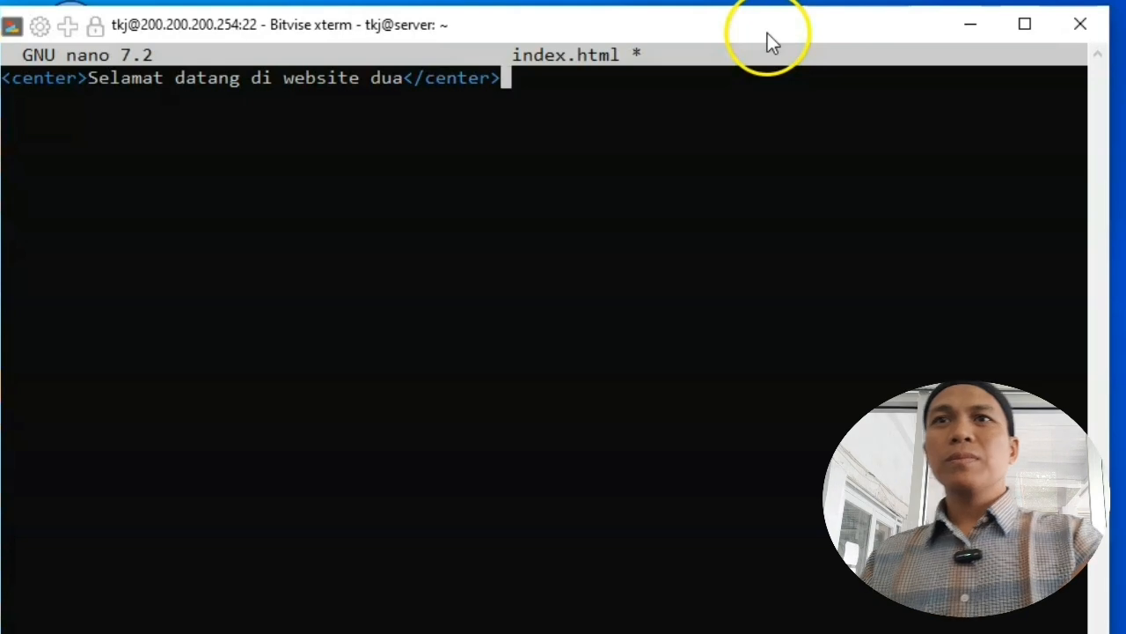
{"action": "key", "text": "Return"}
{"action": "key", "text": "Return"}
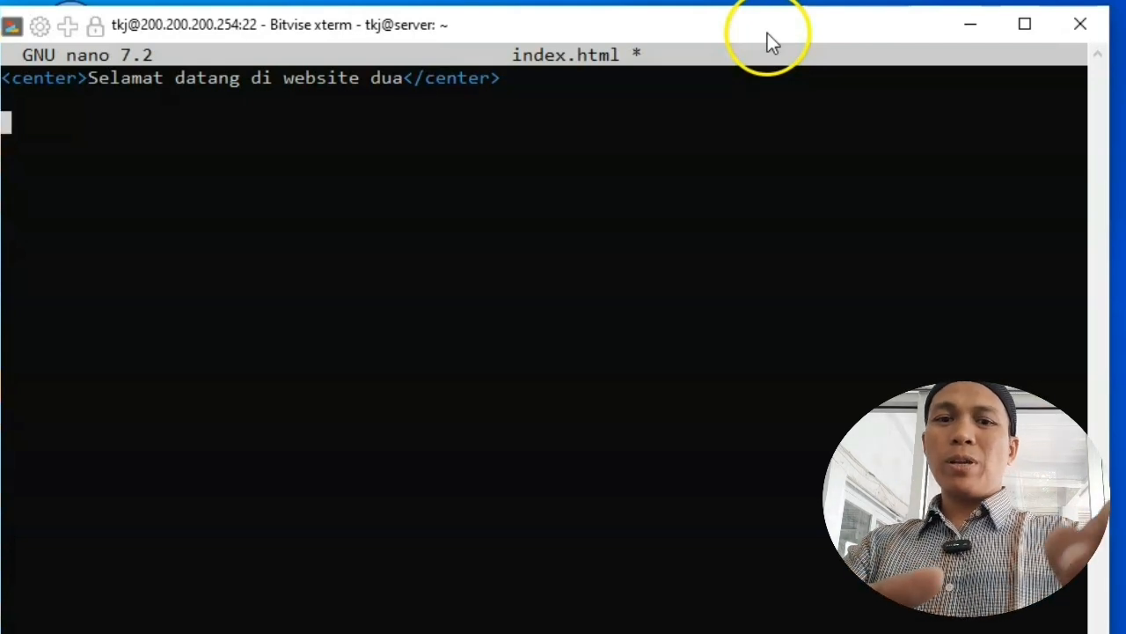
{"action": "type", "text": "<br"}
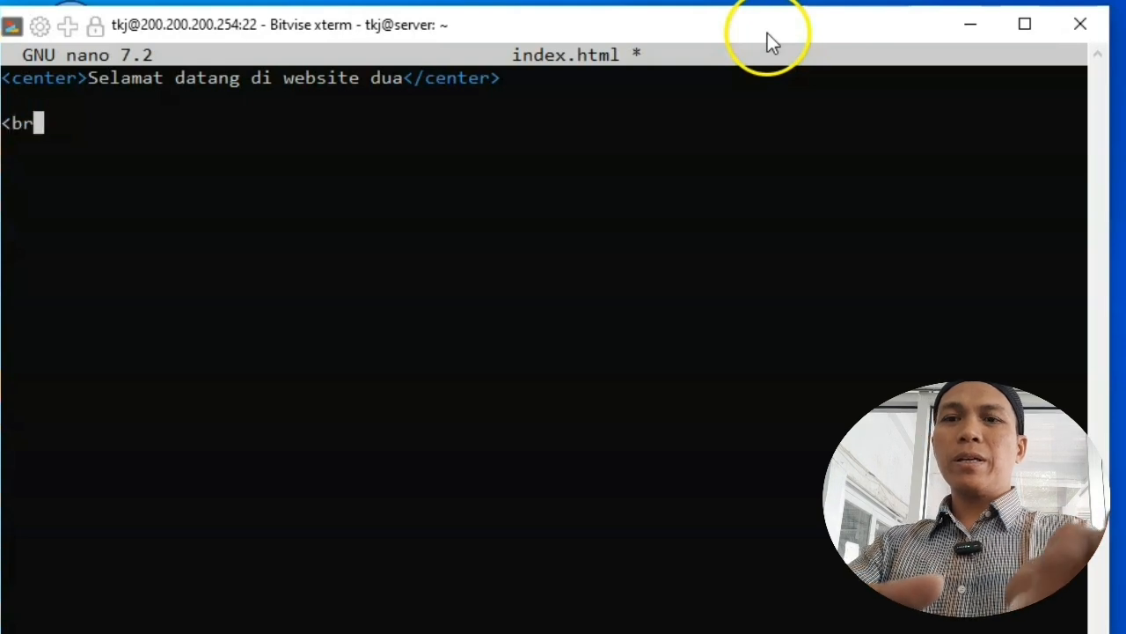
{"action": "type", "text": ">"}
{"action": "key", "text": "Return"}
{"action": "type", "text": "<br"}
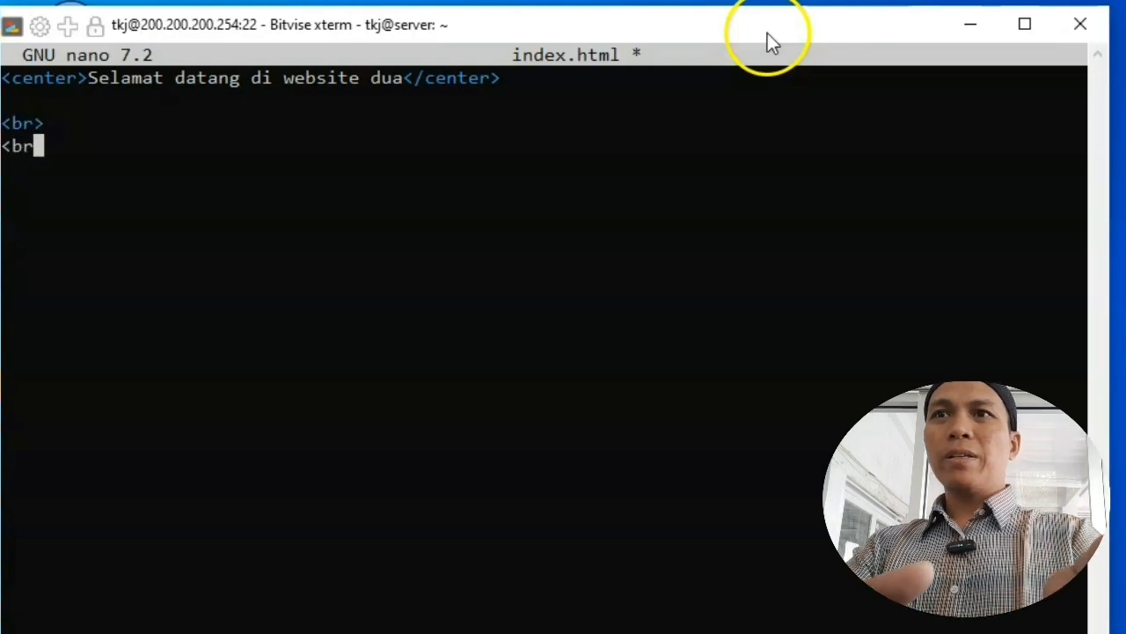
{"action": "type", "text": ">"}
{"action": "key", "text": "Return"}
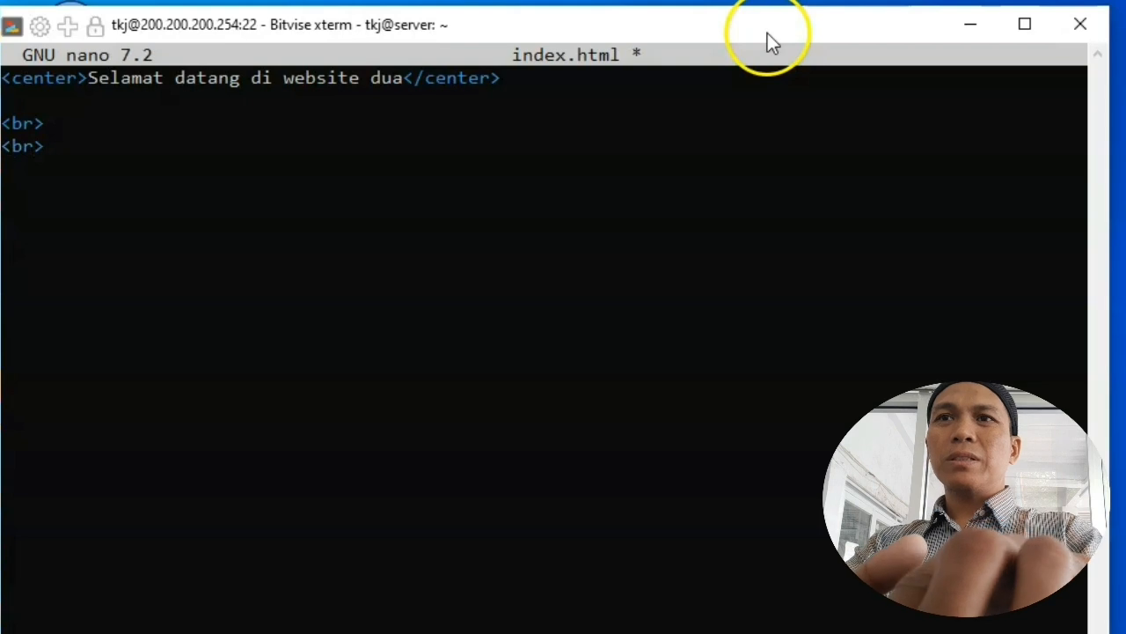
{"action": "type", "text": "I"}
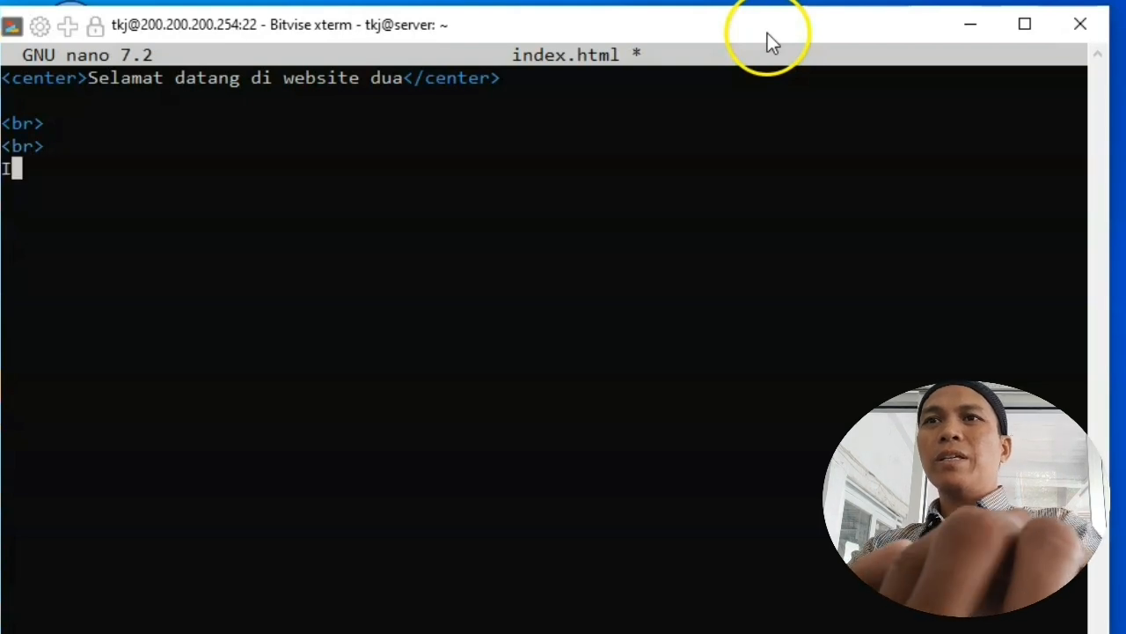
{"action": "type", "text": "ni website "}
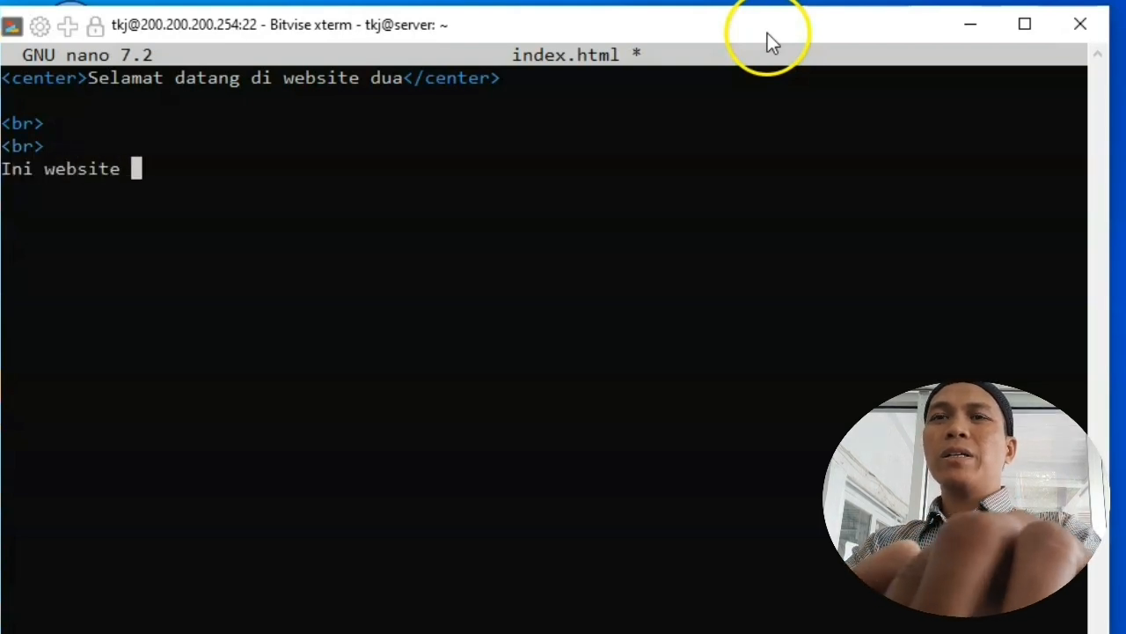
{"action": "type", "text": "ke dua"}
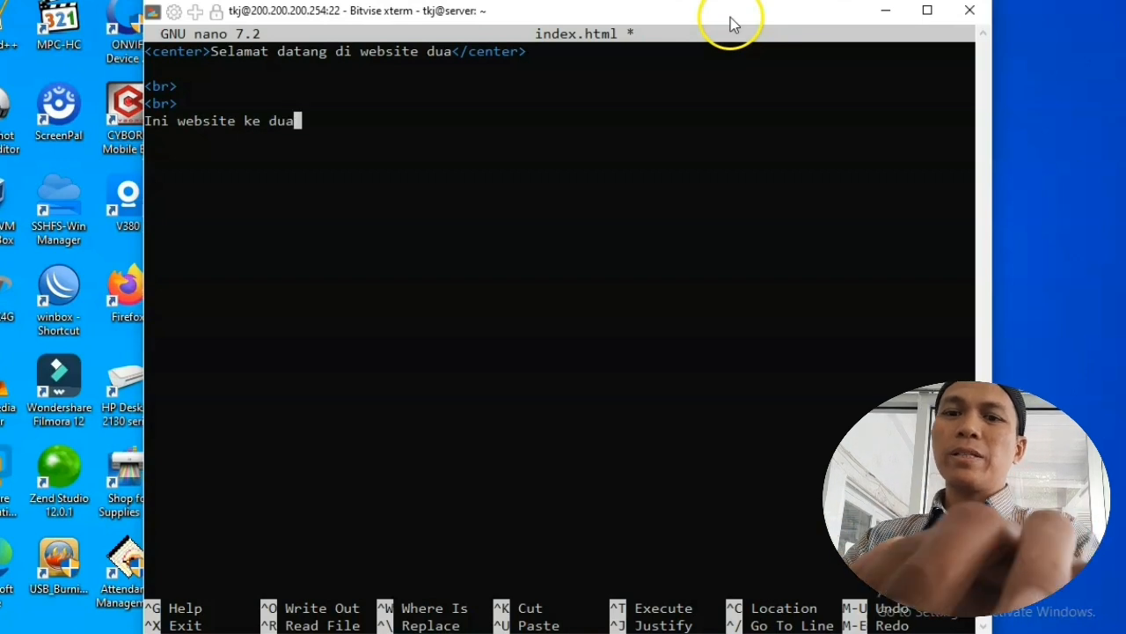
Step: Save index.html under its name and exit nano
{"action": "key", "text": "ctrl+x"}
{"action": "key", "text": "y"}
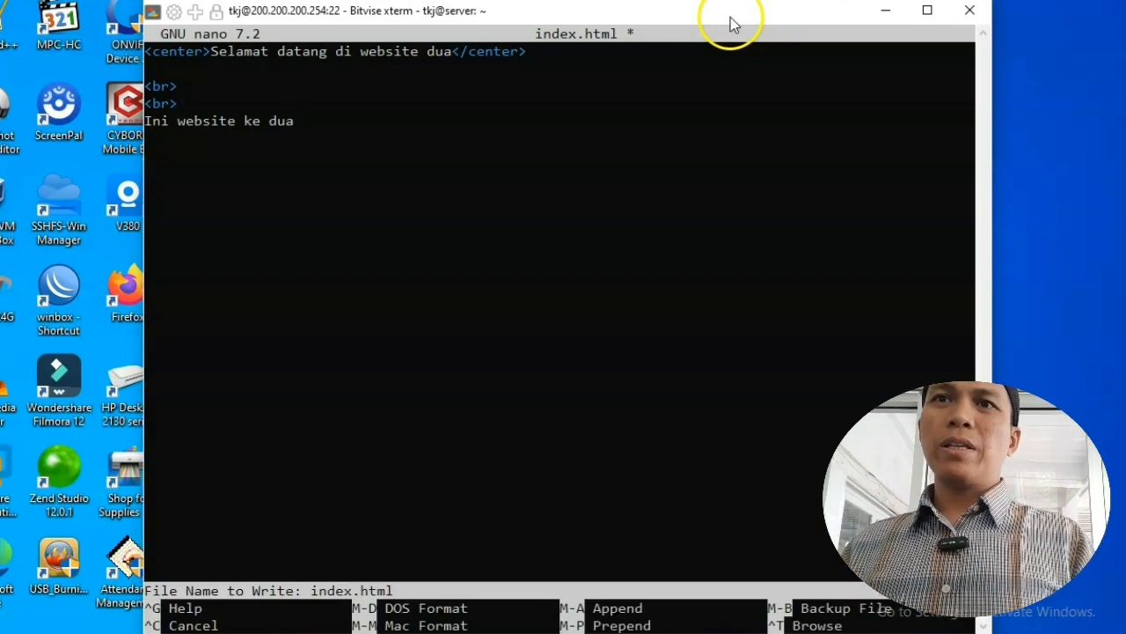
{"action": "key", "text": "Return"}
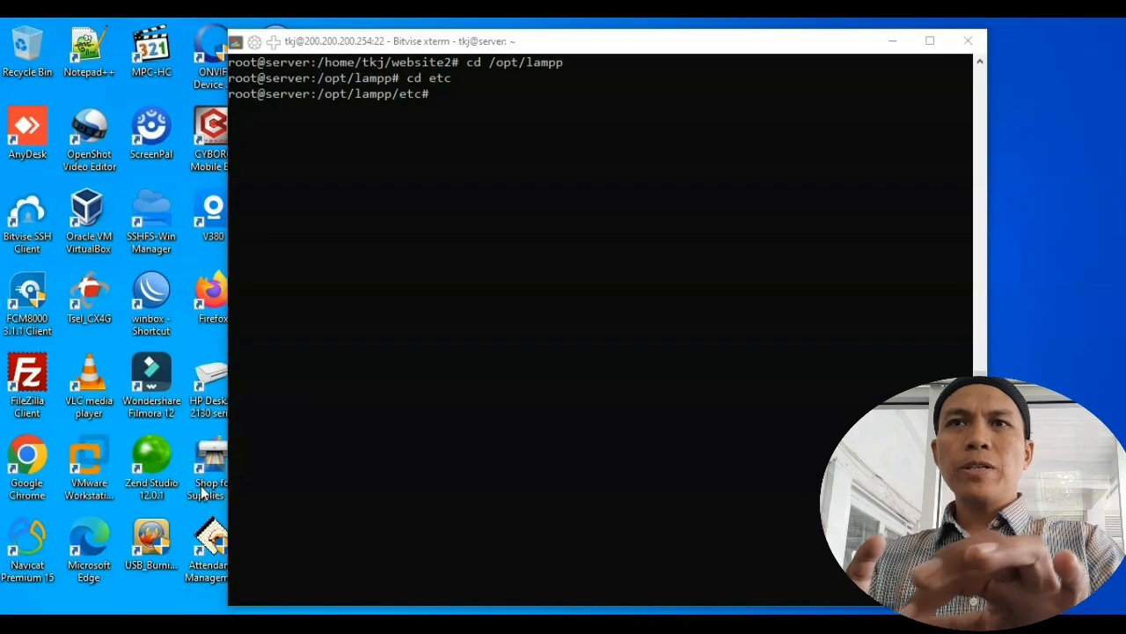
Step: Move into the /opt/lampp/etc/extra configuration folder
{"action": "left_click", "coordinate": [628, 50]}
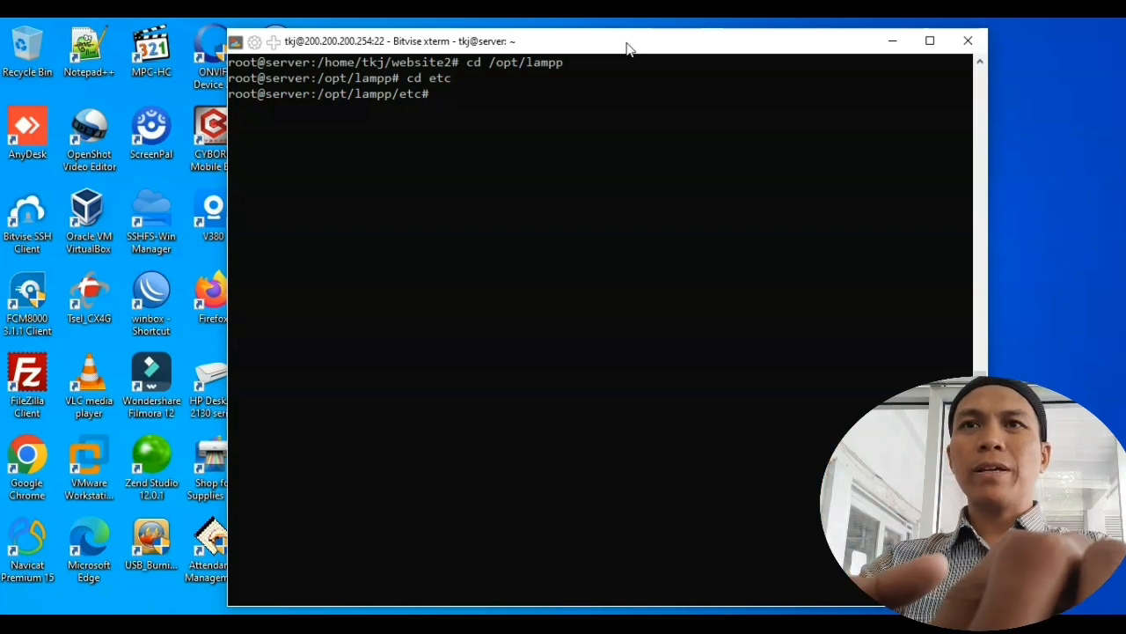
{"action": "type", "text": "d extr"}
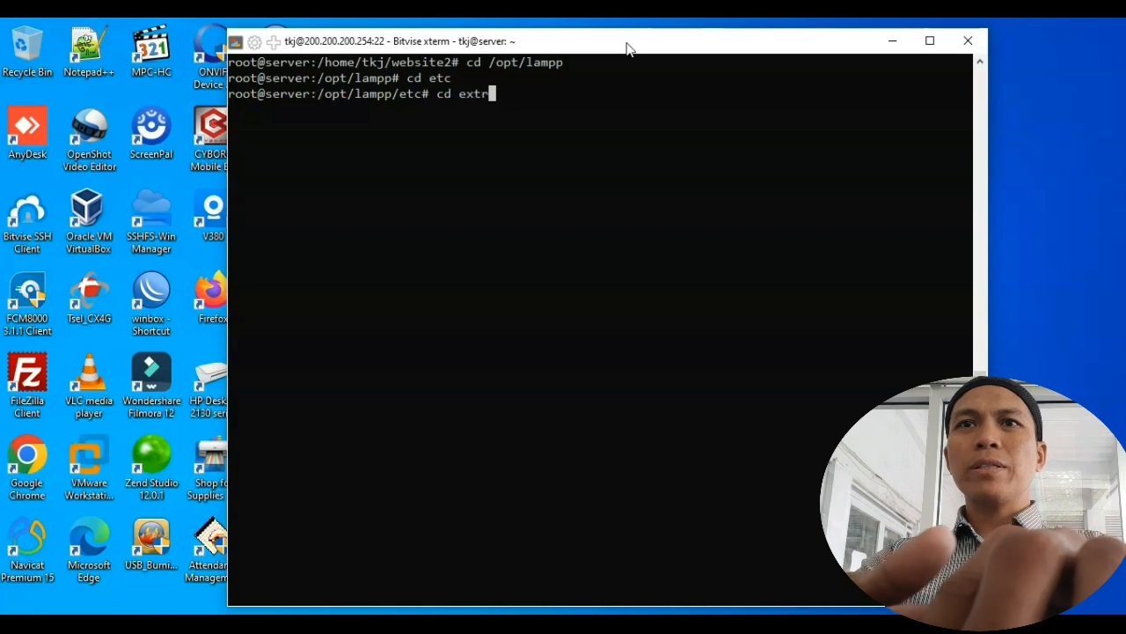
{"action": "key", "text": "Tab"}
{"action": "key", "text": "Return"}
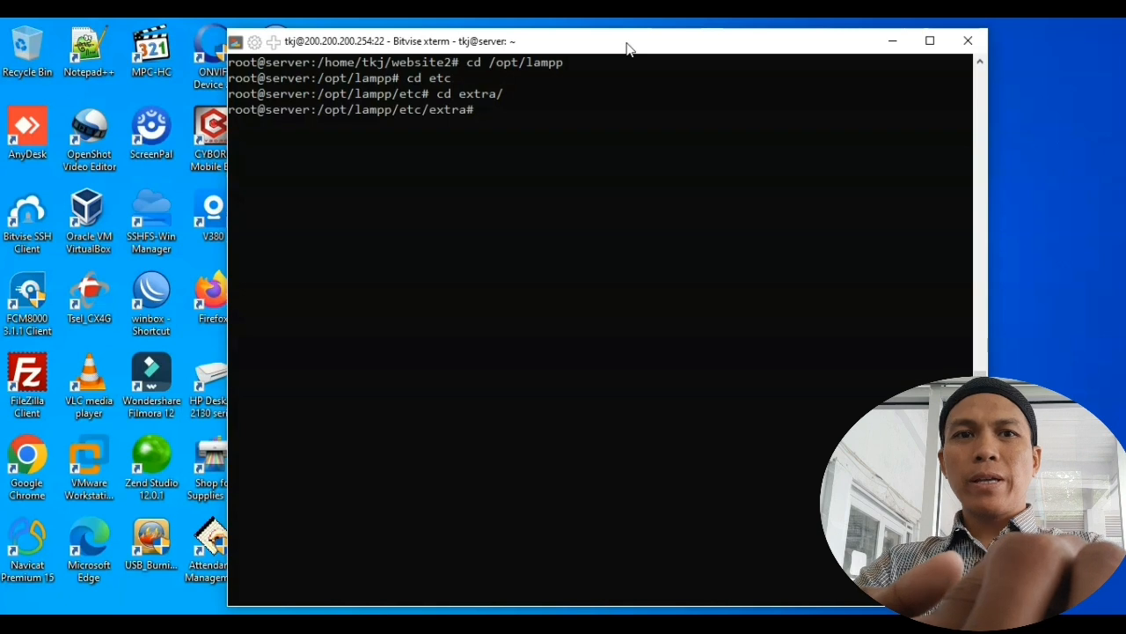
Step: Open httpd-vhosts.conf in nano using Tab completion
{"action": "type", "text": "nano"}
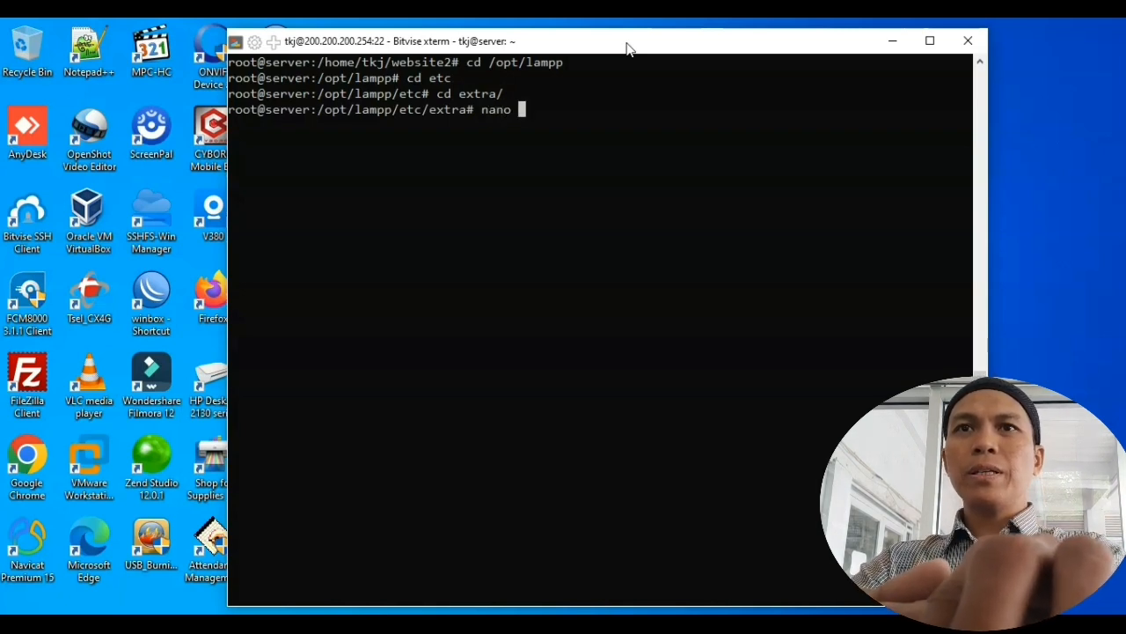
{"action": "key", "text": "Tab"}
{"action": "key", "text": "Tab"}
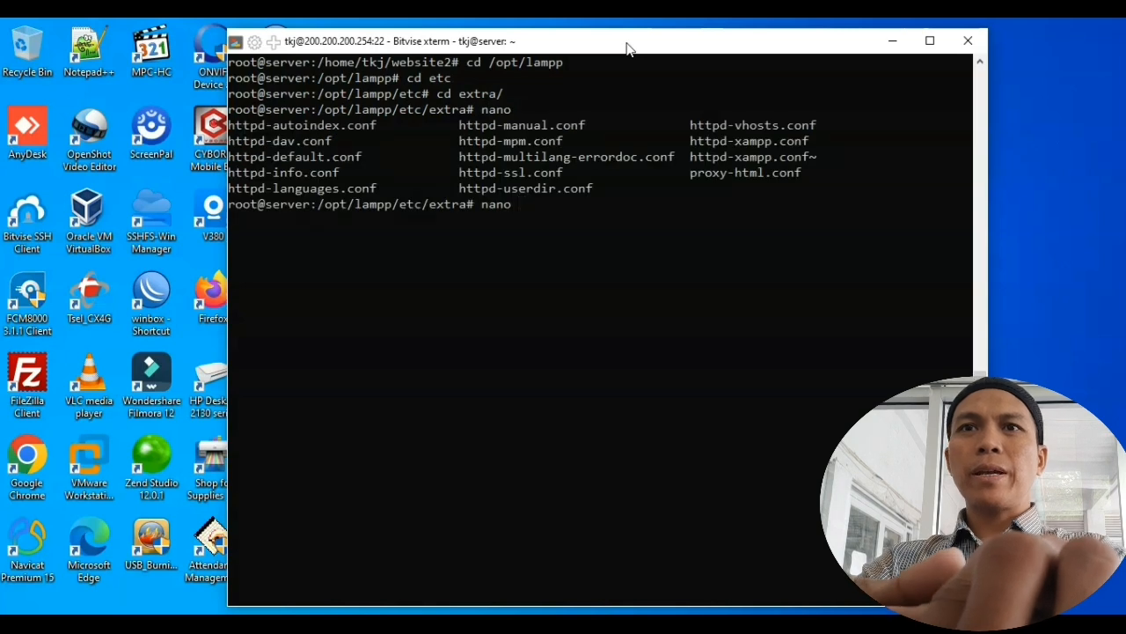
{"action": "type", "text": "httpd-"}
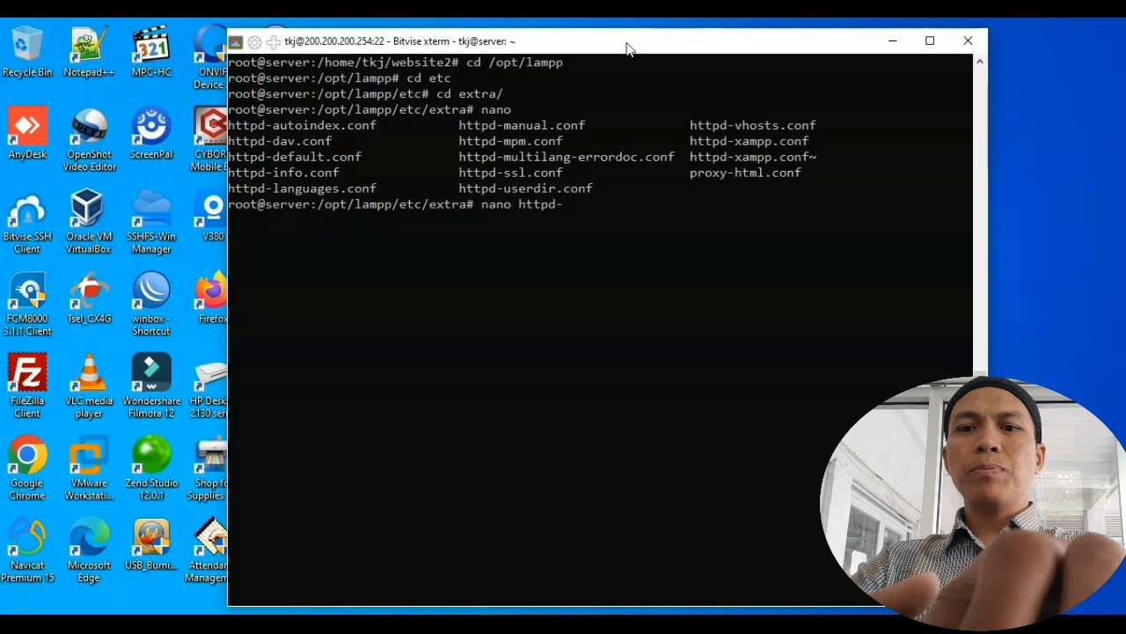
{"action": "type", "text": "vh"}
{"action": "key", "text": "Tab"}
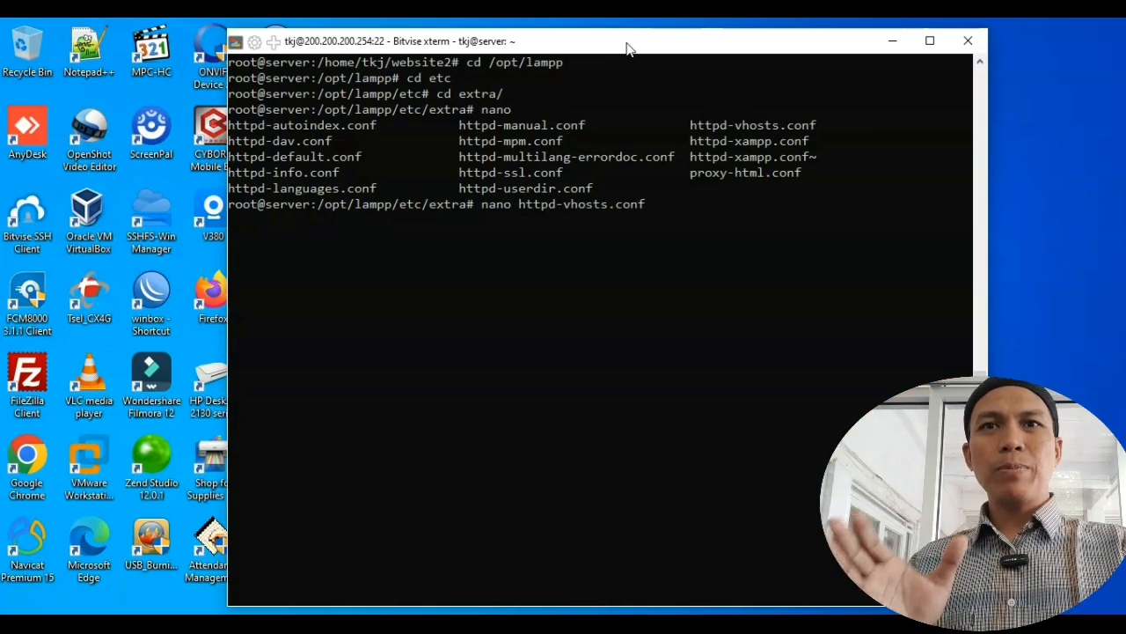
{"action": "key", "text": "Return"}
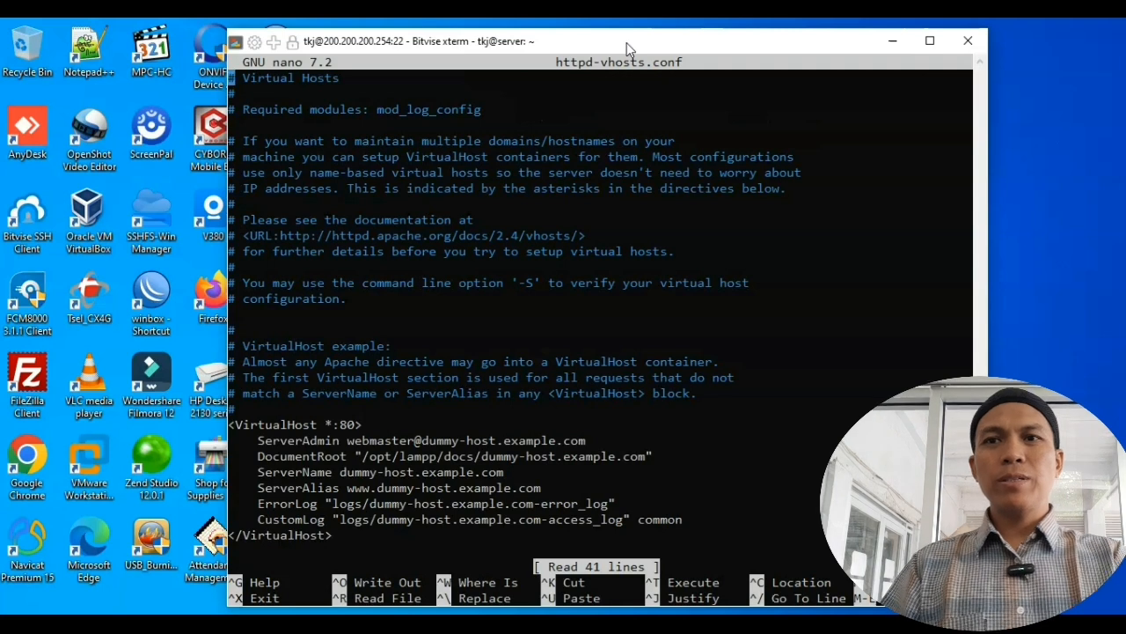
Step: Delete the first dummy-host example VirtualHost block line by line
{"action": "key", "text": "Down"}
{"action": "key", "text": "Down"}
{"action": "key", "text": "Down"}
{"action": "key", "text": "Down"}
{"action": "key", "text": "Down"}
{"action": "key", "text": "Down"}
{"action": "key", "text": "Down"}
{"action": "key", "text": "Down"}
{"action": "key", "text": "Down"}
{"action": "key", "text": "Down"}
{"action": "key", "text": "Down"}
{"action": "key", "text": "Down"}
{"action": "key", "text": "Down"}
{"action": "key", "text": "Down"}
{"action": "key", "text": "Down"}
{"action": "key", "text": "Down"}
{"action": "key", "text": "Down"}
{"action": "key", "text": "Down"}
{"action": "key", "text": "Down"}
{"action": "key", "text": "Down"}
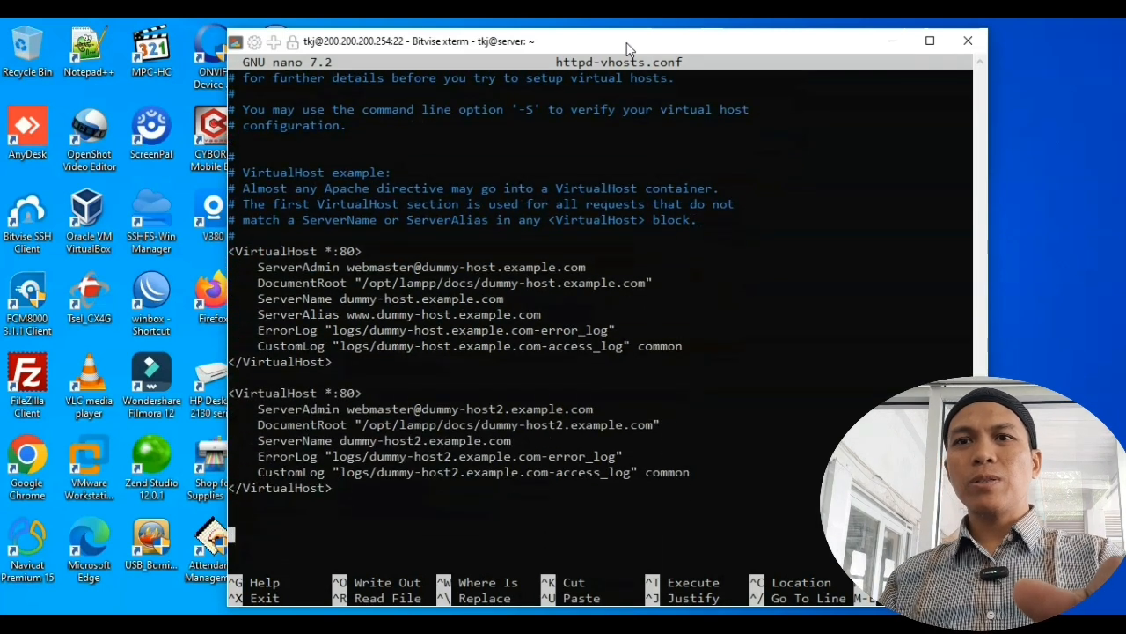
{"action": "key", "text": "Up"}
{"action": "key", "text": "Up"}
{"action": "key", "text": "Up"}
{"action": "key", "text": "Up"}
{"action": "key", "text": "Up"}
{"action": "key", "text": "Up"}
{"action": "key", "text": "Up"}
{"action": "key", "text": "Up"}
{"action": "key", "text": "Up"}
{"action": "key", "text": "Up"}
{"action": "key", "text": "Up"}
{"action": "key", "text": "Up"}
{"action": "key", "text": "Up"}
{"action": "key", "text": "Up"}
{"action": "key", "text": "Up"}
{"action": "key", "text": "Up"}
{"action": "key", "text": "Up"}
{"action": "key", "text": "Up"}
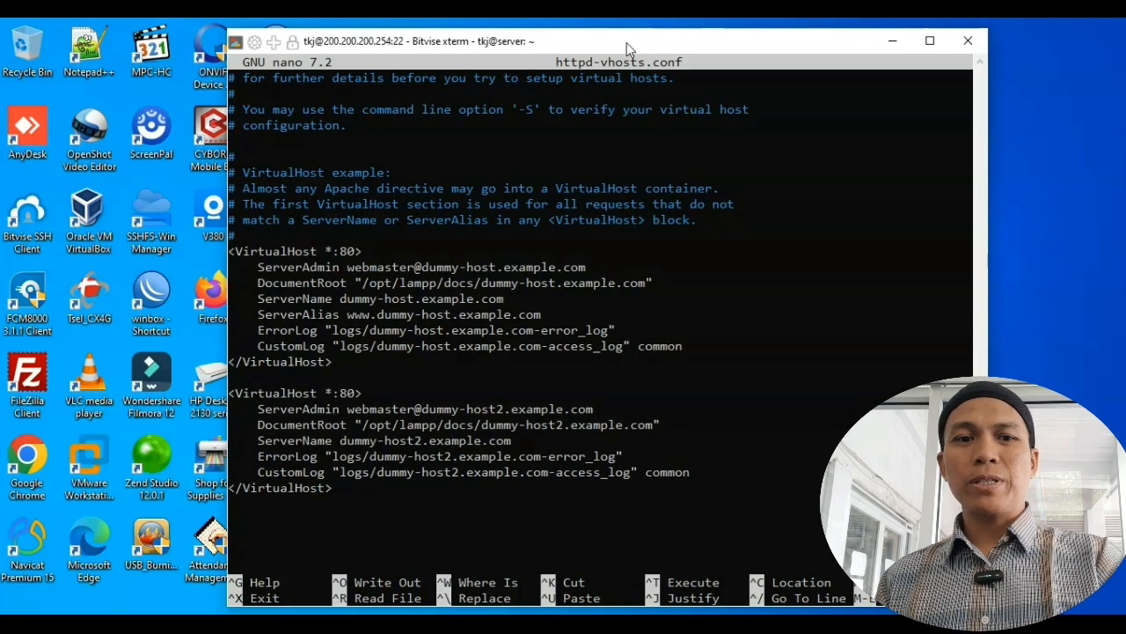
{"action": "key", "text": "Delete"}
{"action": "key", "text": "Delete"}
{"action": "key", "text": "Delete"}
{"action": "key", "text": "Delete"}
{"action": "key", "text": "Delete"}
{"action": "key", "text": "Delete"}
{"action": "key", "text": "Delete"}
{"action": "key", "text": "Delete"}
{"action": "key", "text": "Delete"}
{"action": "key", "text": "Delete"}
{"action": "key", "text": "Delete"}
{"action": "key", "text": "Delete"}
{"action": "key", "text": "Delete"}
{"action": "key", "text": "Delete"}
{"action": "key", "text": "Delete"}
{"action": "key", "text": "Delete"}
{"action": "key", "text": "Delete"}
{"action": "key", "text": "Delete"}
{"action": "key", "text": "Delete"}
{"action": "key", "text": "Delete"}
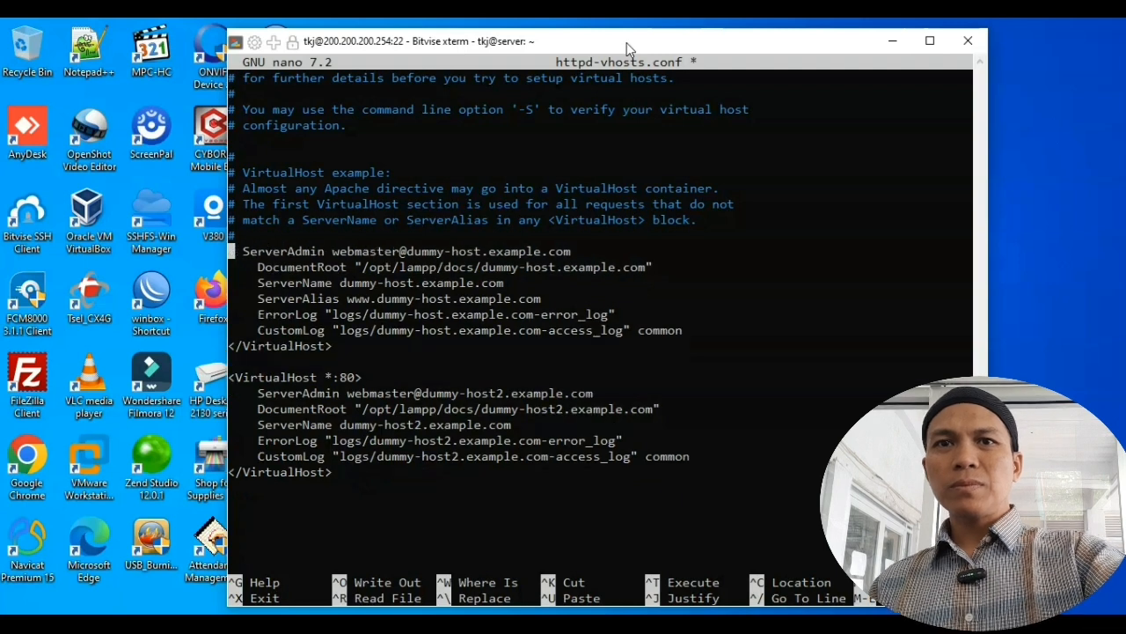
{"action": "key", "text": "Delete"}
{"action": "key", "text": "Delete"}
{"action": "key", "text": "Delete"}
{"action": "key", "text": "Delete"}
{"action": "key", "text": "Delete"}
{"action": "key", "text": "Delete"}
{"action": "key", "text": "Delete"}
{"action": "key", "text": "Delete"}
{"action": "key", "text": "Delete"}
{"action": "key", "text": "Delete"}
{"action": "key", "text": "Delete"}
{"action": "key", "text": "Delete"}
{"action": "key", "text": "Delete"}
{"action": "key", "text": "Delete"}
{"action": "key", "text": "Delete"}
{"action": "key", "text": "Delete"}
{"action": "key", "text": "Delete"}
{"action": "key", "text": "Delete"}
{"action": "key", "text": "Delete"}
{"action": "key", "text": "Delete"}
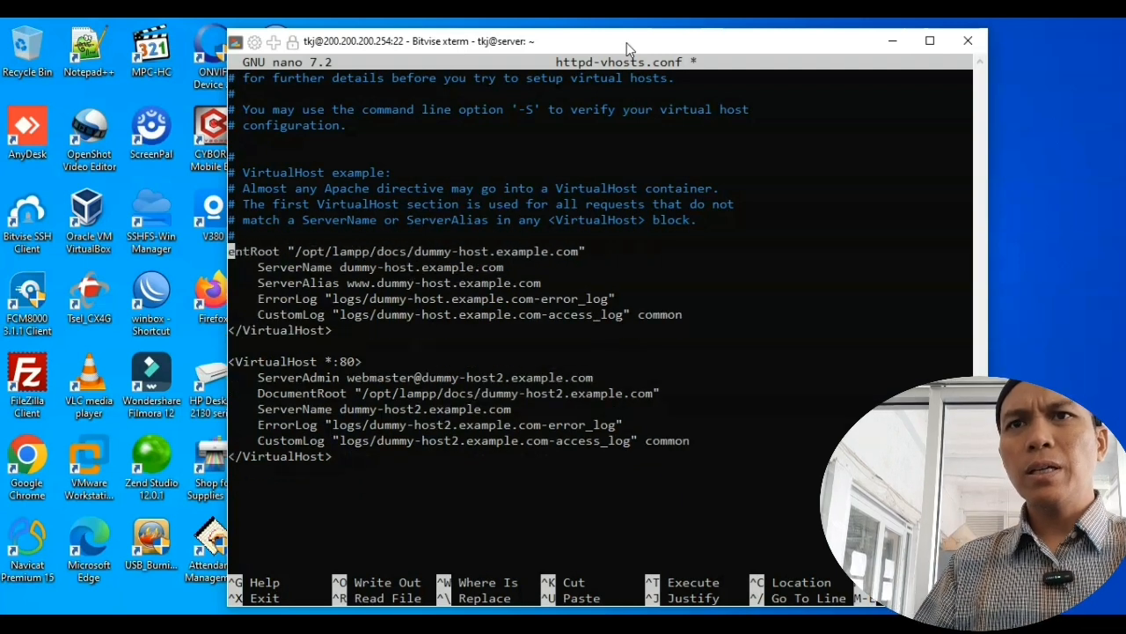
{"action": "key", "text": "Delete"}
{"action": "key", "text": "Delete"}
{"action": "key", "text": "Delete"}
{"action": "key", "text": "Delete"}
{"action": "key", "text": "Delete"}
{"action": "key", "text": "Delete"}
{"action": "key", "text": "Delete"}
{"action": "key", "text": "Delete"}
{"action": "key", "text": "Delete"}
{"action": "key", "text": "Delete"}
{"action": "key", "text": "Delete"}
{"action": "key", "text": "Delete"}
{"action": "key", "text": "Delete"}
{"action": "key", "text": "Delete"}
{"action": "key", "text": "Delete"}
{"action": "key", "text": "Delete"}
{"action": "key", "text": "Delete"}
{"action": "key", "text": "Delete"}
{"action": "key", "text": "Delete"}
{"action": "key", "text": "Delete"}
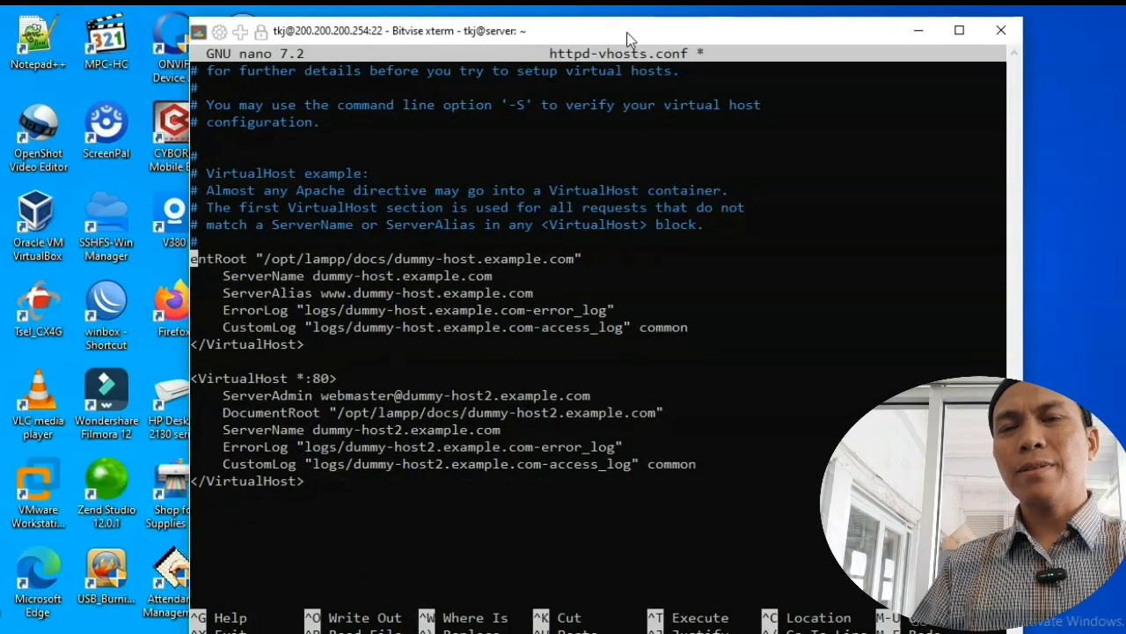
{"action": "key", "text": "Delete"}
{"action": "key", "text": "Delete"}
{"action": "key", "text": "Delete"}
{"action": "key", "text": "Delete"}
{"action": "key", "text": "Delete"}
{"action": "key", "text": "Delete"}
{"action": "key", "text": "Delete"}
{"action": "key", "text": "Delete"}
{"action": "key", "text": "Delete"}
{"action": "key", "text": "Delete"}
{"action": "key", "text": "Delete"}
{"action": "key", "text": "Delete"}
{"action": "key", "text": "Delete"}
{"action": "key", "text": "Delete"}
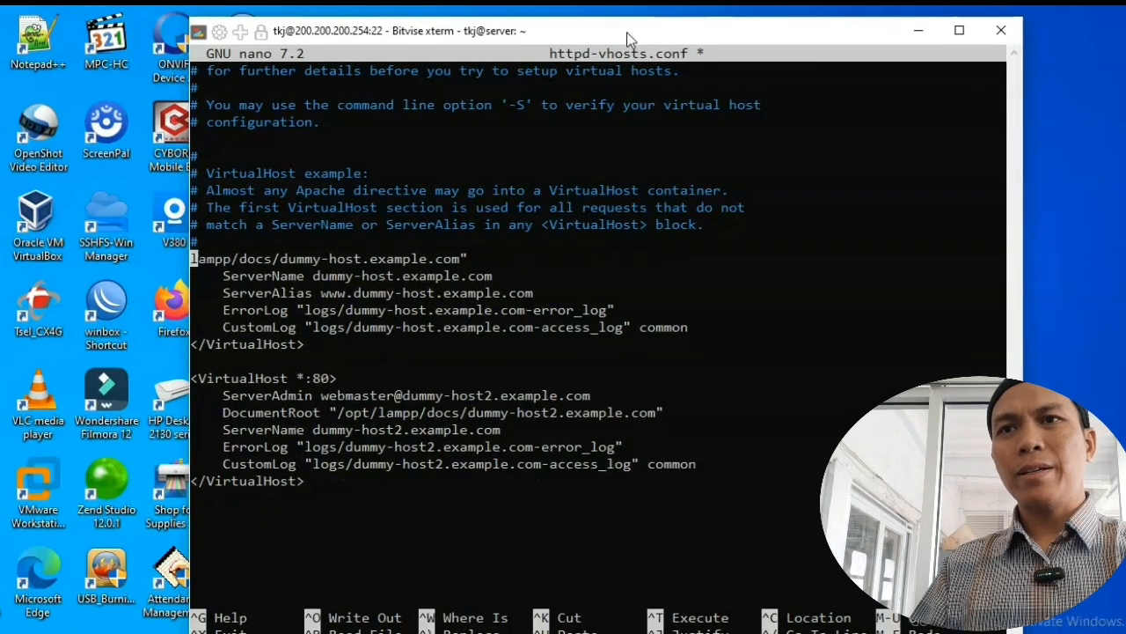
{"action": "key", "text": "Delete"}
{"action": "key", "text": "Delete"}
{"action": "key", "text": "Delete"}
{"action": "key", "text": "Delete"}
{"action": "key", "text": "Delete"}
{"action": "key", "text": "Delete"}
{"action": "key", "text": "Delete"}
{"action": "key", "text": "Delete"}
{"action": "key", "text": "Delete"}
{"action": "key", "text": "Delete"}
{"action": "key", "text": "Delete"}
{"action": "key", "text": "Delete"}
{"action": "key", "text": "Delete"}
{"action": "key", "text": "Delete"}
{"action": "key", "text": "Delete"}
{"action": "key", "text": "Delete"}
{"action": "key", "text": "Delete"}
{"action": "key", "text": "Delete"}
{"action": "key", "text": "Delete"}
{"action": "key", "text": "Delete"}
{"action": "key", "text": "Delete"}
{"action": "key", "text": "Delete"}
{"action": "key", "text": "Delete"}
{"action": "key", "text": "Delete"}
{"action": "key", "text": "Delete"}
{"action": "key", "text": "Delete"}
{"action": "key", "text": "Delete"}
{"action": "key", "text": "Delete"}
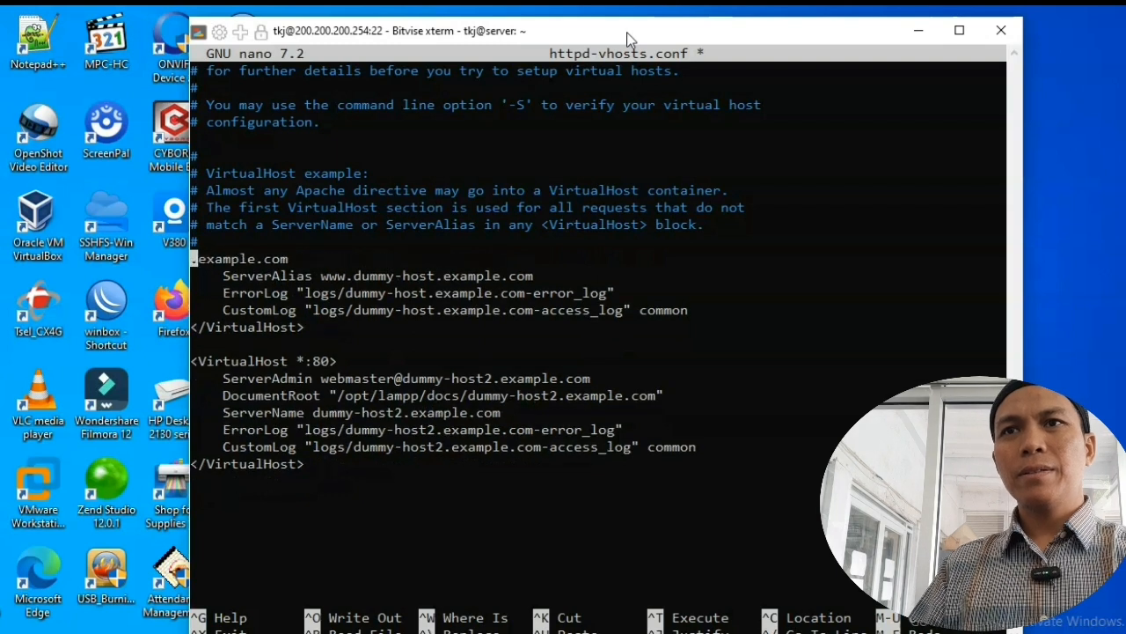
{"action": "key", "text": "Delete"}
{"action": "key", "text": "Delete"}
{"action": "key", "text": "Delete"}
{"action": "key", "text": "Delete"}
{"action": "key", "text": "Delete"}
{"action": "key", "text": "Delete"}
{"action": "key", "text": "Delete"}
{"action": "key", "text": "Delete"}
{"action": "key", "text": "Delete"}
{"action": "key", "text": "Delete"}
{"action": "key", "text": "Delete"}
{"action": "key", "text": "Delete"}
{"action": "key", "text": "Delete"}
{"action": "key", "text": "Delete"}
{"action": "key", "text": "Delete"}
{"action": "key", "text": "Delete"}
{"action": "key", "text": "Delete"}
{"action": "key", "text": "Delete"}
{"action": "key", "text": "Delete"}
{"action": "key", "text": "Delete"}
{"action": "key", "text": "Delete"}
{"action": "key", "text": "Delete"}
{"action": "key", "text": "Delete"}
{"action": "key", "text": "Delete"}
{"action": "key", "text": "Delete"}
{"action": "key", "text": "Delete"}
{"action": "key", "text": "Delete"}
{"action": "key", "text": "Delete"}
{"action": "key", "text": "Delete"}
{"action": "key", "text": "Delete"}
{"action": "key", "text": "Delete"}
{"action": "key", "text": "Delete"}
{"action": "key", "text": "Delete"}
{"action": "key", "text": "Delete"}
{"action": "key", "text": "Delete"}
{"action": "key", "text": "Delete"}
{"action": "key", "text": "Delete"}
{"action": "key", "text": "Delete"}
{"action": "key", "text": "Delete"}
{"action": "key", "text": "Delete"}
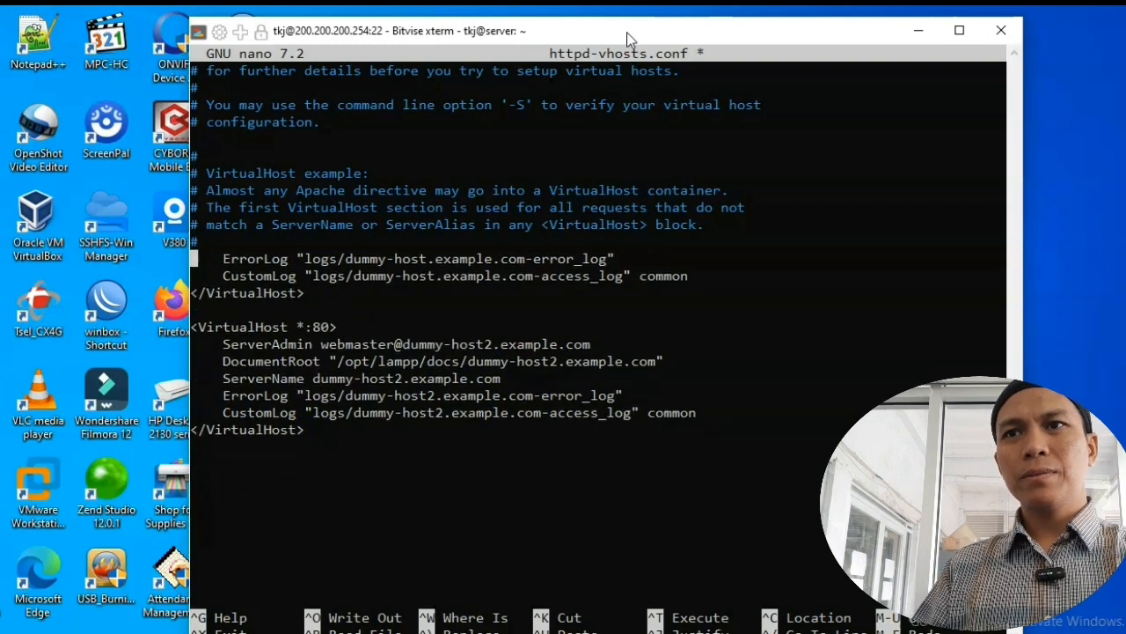
{"action": "key", "text": "Delete"}
{"action": "key", "text": "Delete"}
{"action": "key", "text": "Delete"}
{"action": "key", "text": "Delete"}
{"action": "key", "text": "Delete"}
{"action": "key", "text": "Delete"}
{"action": "key", "text": "Delete"}
{"action": "key", "text": "Delete"}
{"action": "key", "text": "Delete"}
{"action": "key", "text": "Delete"}
{"action": "key", "text": "Delete"}
{"action": "key", "text": "Delete"}
{"action": "key", "text": "Delete"}
{"action": "key", "text": "Delete"}
{"action": "key", "text": "Delete"}
{"action": "key", "text": "Delete"}
{"action": "key", "text": "Delete"}
{"action": "key", "text": "Delete"}
{"action": "key", "text": "Delete"}
{"action": "key", "text": "Delete"}
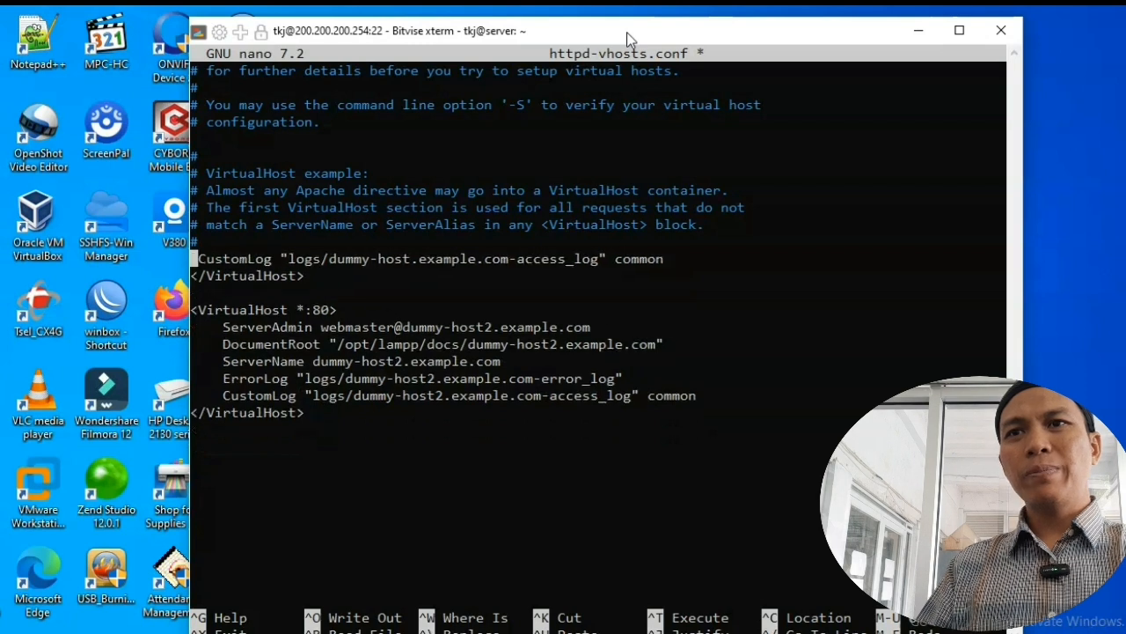
{"action": "key", "text": "Delete"}
{"action": "key", "text": "Delete"}
{"action": "key", "text": "Delete"}
{"action": "key", "text": "Delete"}
{"action": "key", "text": "Delete"}
{"action": "key", "text": "Delete"}
{"action": "key", "text": "Delete"}
{"action": "key", "text": "Delete"}
{"action": "key", "text": "Delete"}
{"action": "key", "text": "Delete"}
{"action": "key", "text": "Delete"}
{"action": "key", "text": "Delete"}
{"action": "key", "text": "Delete"}
{"action": "key", "text": "Delete"}
{"action": "key", "text": "Delete"}
{"action": "key", "text": "Delete"}
{"action": "key", "text": "Delete"}
{"action": "key", "text": "Delete"}
{"action": "key", "text": "Delete"}
{"action": "key", "text": "Delete"}
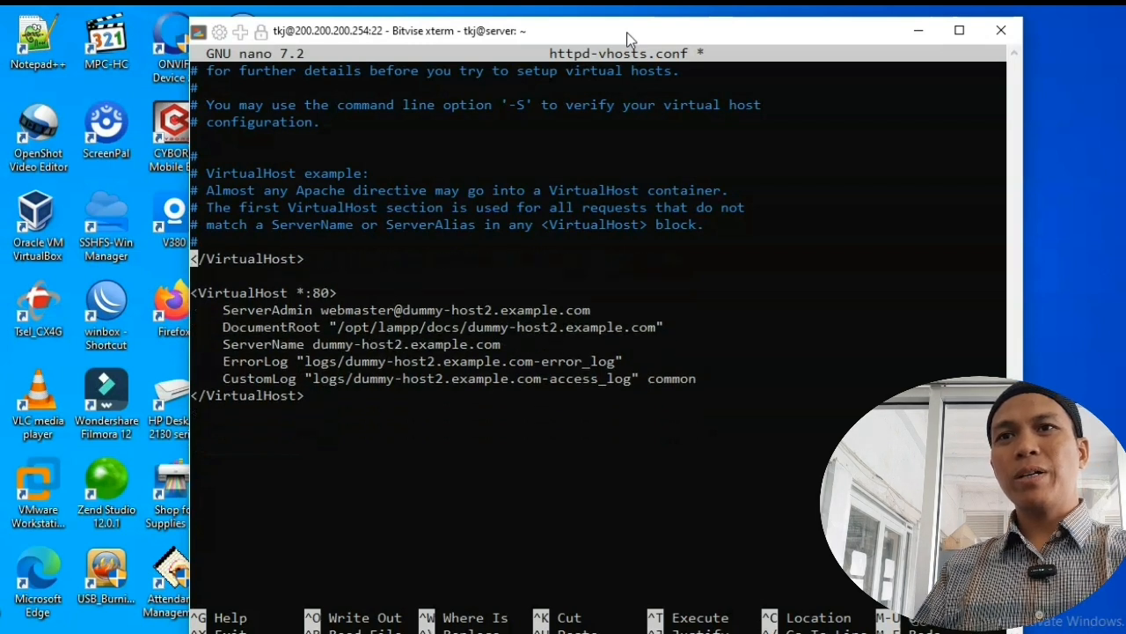
Step: Delete the second dummy-host example VirtualHost block, including its closing line
{"action": "key", "text": "Delete"}
{"action": "key", "text": "Delete"}
{"action": "key", "text": "Delete"}
{"action": "key", "text": "Delete"}
{"action": "key", "text": "Delete"}
{"action": "key", "text": "Delete"}
{"action": "key", "text": "Delete"}
{"action": "key", "text": "Delete"}
{"action": "key", "text": "Delete"}
{"action": "key", "text": "Delete"}
{"action": "key", "text": "Delete"}
{"action": "key", "text": "Delete"}
{"action": "key", "text": "Delete"}
{"action": "key", "text": "Delete"}
{"action": "key", "text": "Delete"}
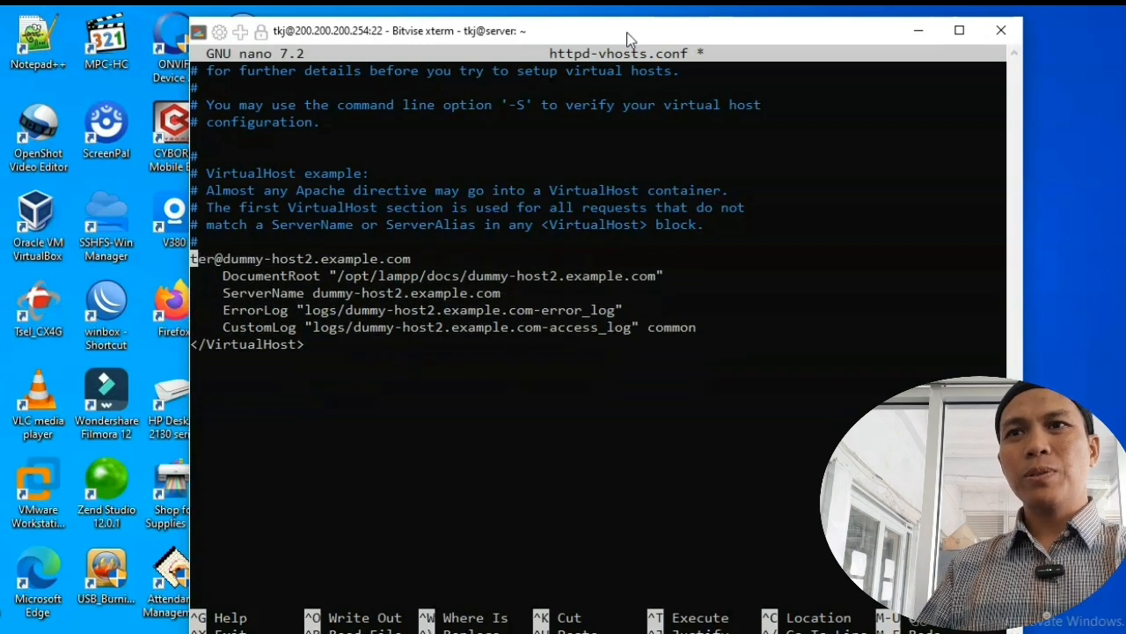
{"action": "key", "text": "Delete"}
{"action": "key", "text": "Delete"}
{"action": "key", "text": "Delete"}
{"action": "key", "text": "Delete"}
{"action": "key", "text": "Delete"}
{"action": "key", "text": "Delete"}
{"action": "key", "text": "Delete"}
{"action": "key", "text": "Delete"}
{"action": "key", "text": "Delete"}
{"action": "key", "text": "Delete"}
{"action": "key", "text": "Delete"}
{"action": "key", "text": "Delete"}
{"action": "key", "text": "Delete"}
{"action": "key", "text": "Delete"}
{"action": "key", "text": "Delete"}
{"action": "key", "text": "Delete"}
{"action": "key", "text": "Delete"}
{"action": "key", "text": "Delete"}
{"action": "key", "text": "Delete"}
{"action": "key", "text": "Delete"}
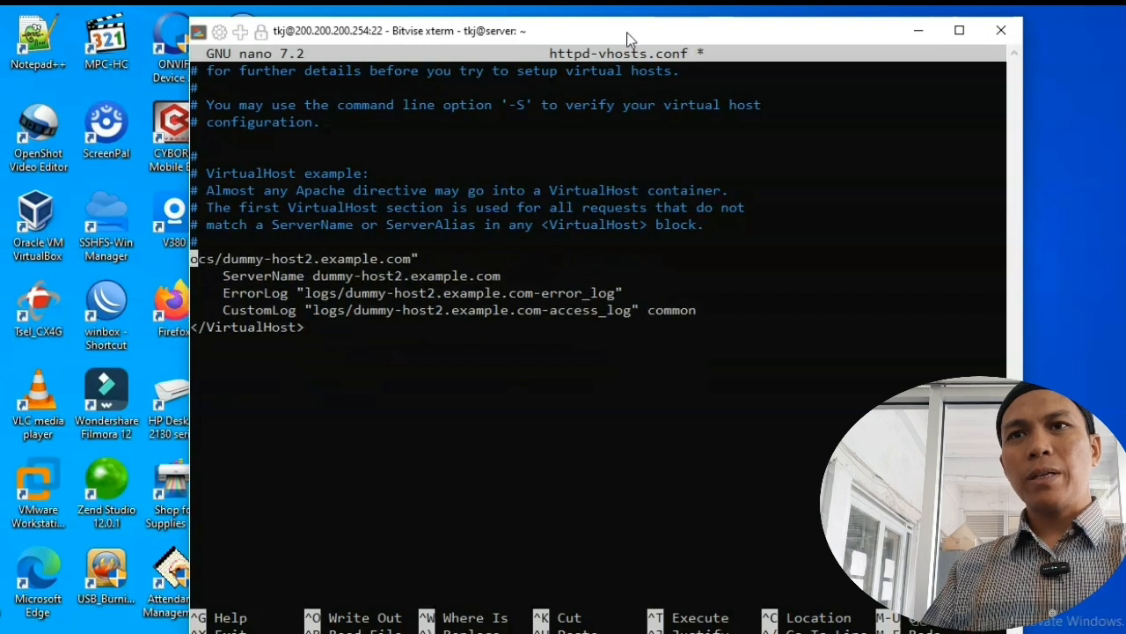
{"action": "key", "text": "Delete"}
{"action": "key", "text": "Delete"}
{"action": "key", "text": "Delete"}
{"action": "key", "text": "Delete"}
{"action": "key", "text": "Delete"}
{"action": "key", "text": "Delete"}
{"action": "key", "text": "Delete"}
{"action": "key", "text": "Delete"}
{"action": "key", "text": "Delete"}
{"action": "key", "text": "Delete"}
{"action": "key", "text": "Delete"}
{"action": "key", "text": "Delete"}
{"action": "key", "text": "Delete"}
{"action": "key", "text": "Delete"}
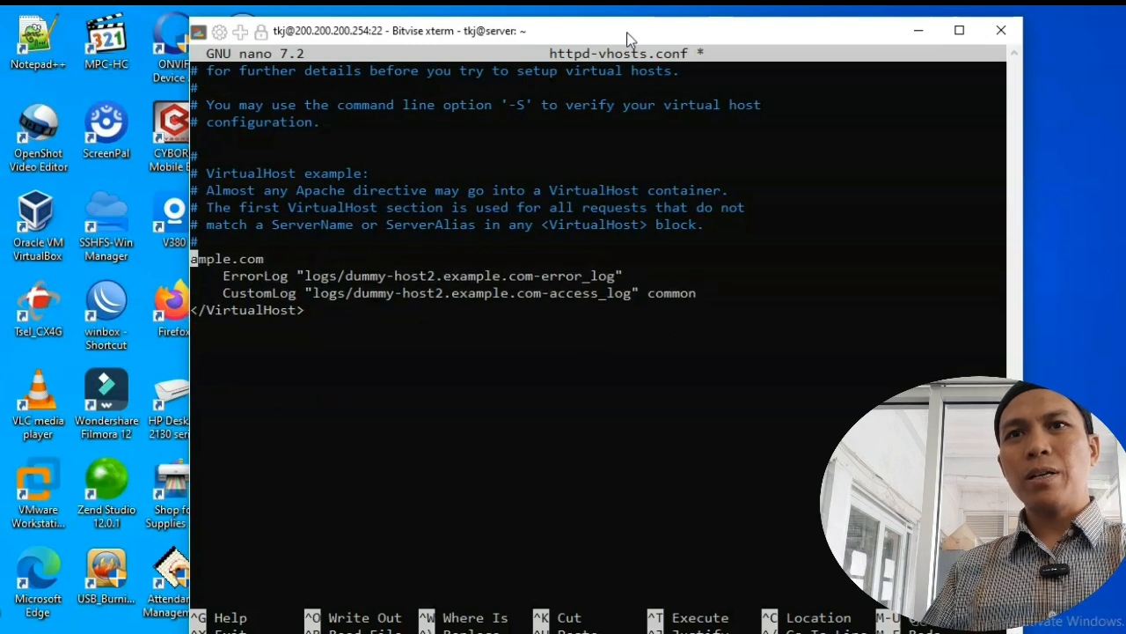
{"action": "key", "text": "Delete"}
{"action": "key", "text": "Delete"}
{"action": "key", "text": "Delete"}
{"action": "key", "text": "Delete"}
{"action": "key", "text": "Delete"}
{"action": "key", "text": "Delete"}
{"action": "key", "text": "Delete"}
{"action": "key", "text": "Delete"}
{"action": "key", "text": "Delete"}
{"action": "key", "text": "Delete"}
{"action": "key", "text": "Delete"}
{"action": "key", "text": "Delete"}
{"action": "key", "text": "Delete"}
{"action": "key", "text": "Delete"}
{"action": "key", "text": "Delete"}
{"action": "key", "text": "Delete"}
{"action": "key", "text": "Delete"}
{"action": "key", "text": "Delete"}
{"action": "key", "text": "Delete"}
{"action": "key", "text": "Delete"}
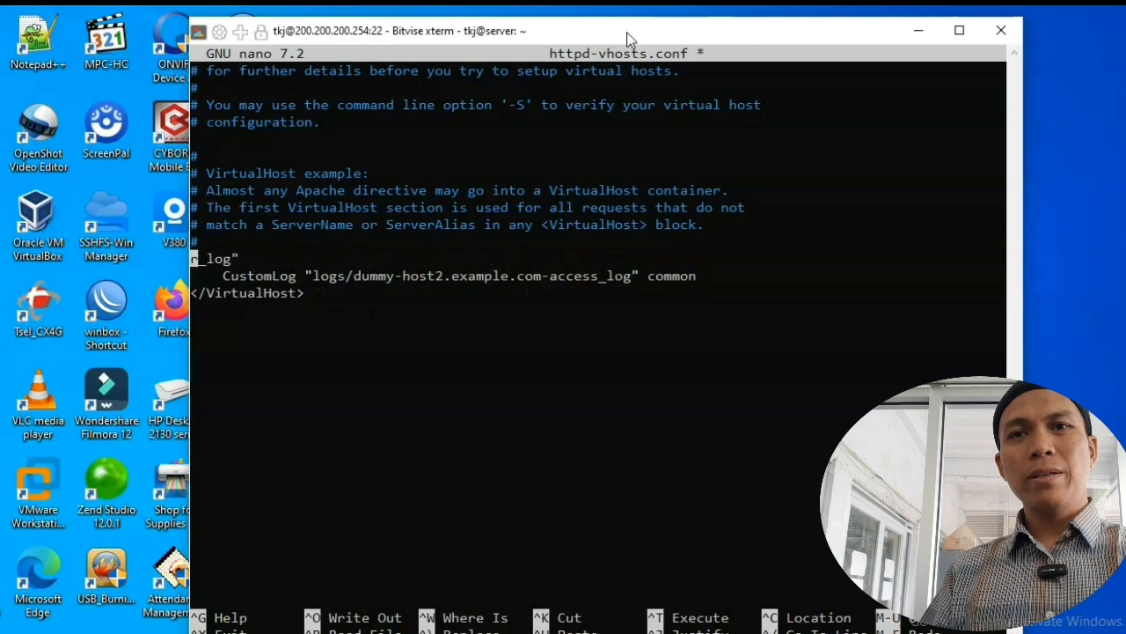
{"action": "key", "text": "Delete"}
{"action": "key", "text": "Delete"}
{"action": "key", "text": "Delete"}
{"action": "key", "text": "Delete"}
{"action": "key", "text": "Delete"}
{"action": "key", "text": "Delete"}
{"action": "key", "text": "Delete"}
{"action": "key", "text": "Delete"}
{"action": "key", "text": "Delete"}
{"action": "key", "text": "Delete"}
{"action": "key", "text": "Delete"}
{"action": "key", "text": "Delete"}
{"action": "key", "text": "Delete"}
{"action": "key", "text": "Delete"}
{"action": "key", "text": "Delete"}
{"action": "key", "text": "Delete"}
{"action": "key", "text": "Delete"}
{"action": "key", "text": "Delete"}
{"action": "key", "text": "Delete"}
{"action": "key", "text": "Delete"}
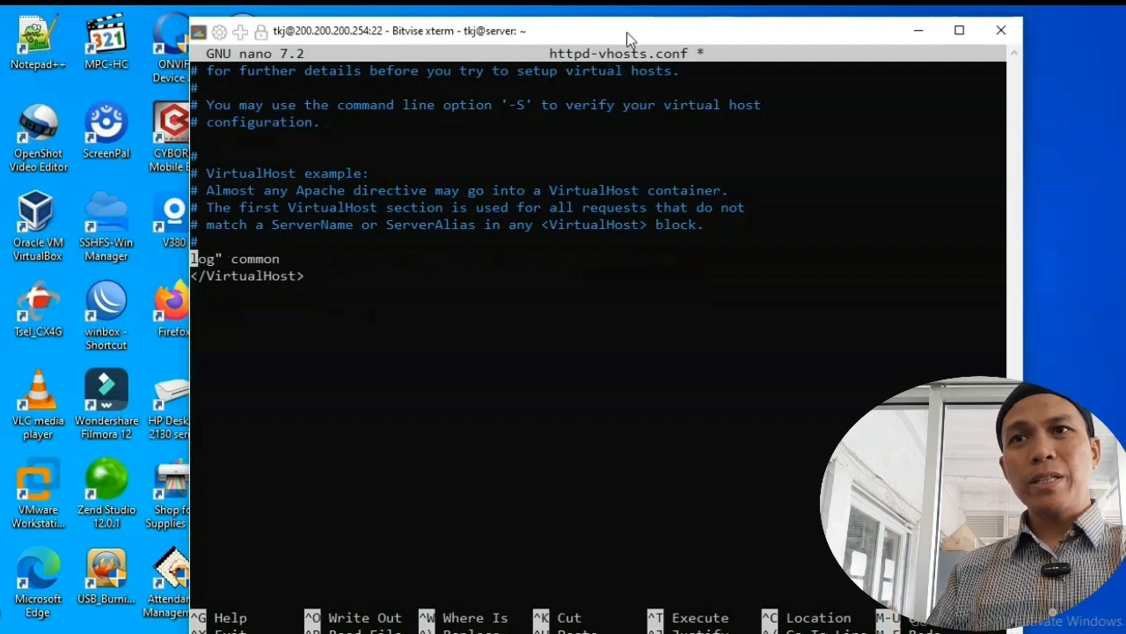
{"action": "key", "text": "Delete"}
{"action": "key", "text": "Delete"}
{"action": "key", "text": "Delete"}
{"action": "key", "text": "Delete"}
{"action": "key", "text": "Delete"}
{"action": "key", "text": "Delete"}
{"action": "key", "text": "Delete"}
{"action": "key", "text": "Delete"}
{"action": "key", "text": "Delete"}
{"action": "key", "text": "Delete"}
{"action": "key", "text": "Delete"}
{"action": "key", "text": "Delete"}
{"action": "key", "text": "Delete"}
{"action": "key", "text": "Delete"}
{"action": "key", "text": "Delete"}
{"action": "key", "text": "Delete"}
{"action": "key", "text": "Delete"}
{"action": "key", "text": "Delete"}
{"action": "key", "text": "Delete"}
{"action": "key", "text": "Delete"}
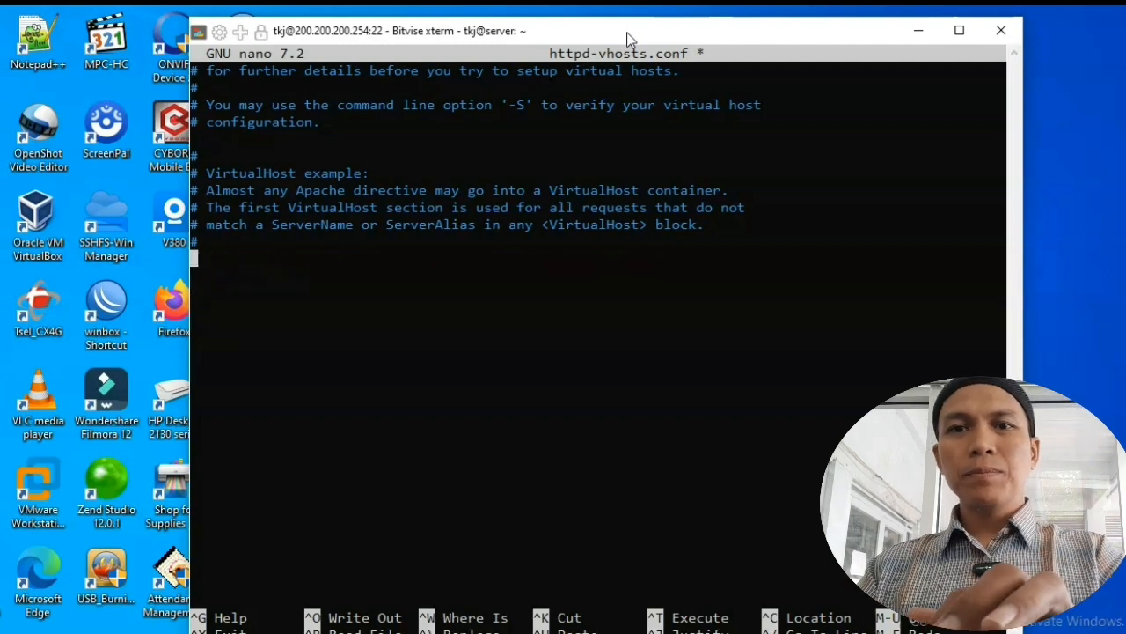
Step: Copy the sobatjarkom.xyz VirtualHost block from the Notepad draft and paste it into nano
{"action": "mouse_move", "coordinate": [622, 630]}
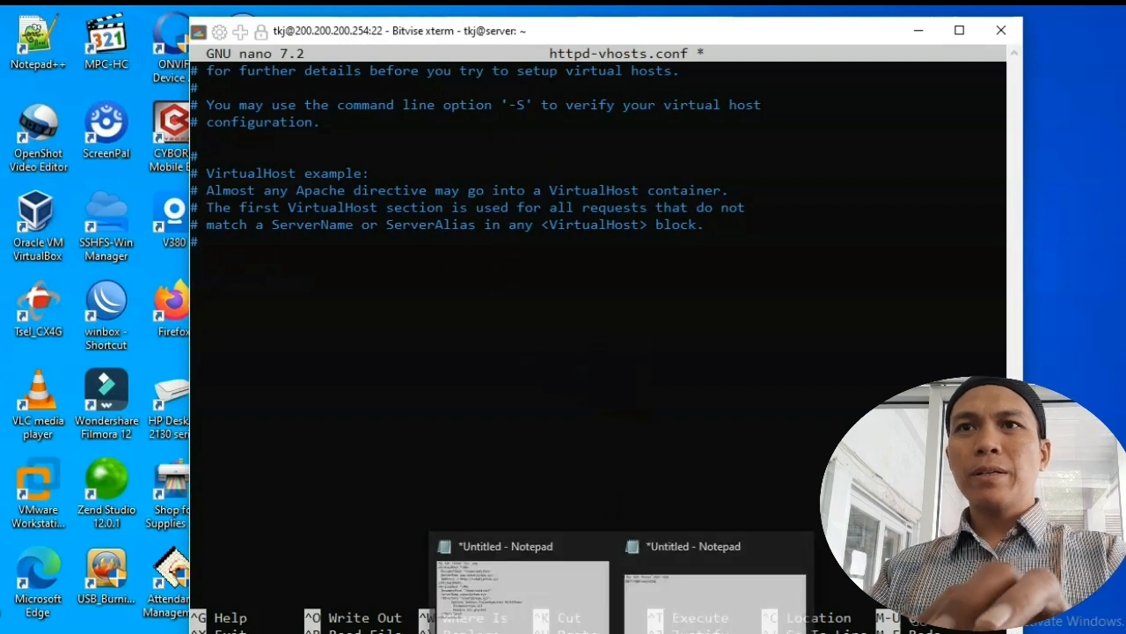
{"action": "left_click", "coordinate": [566, 603]}
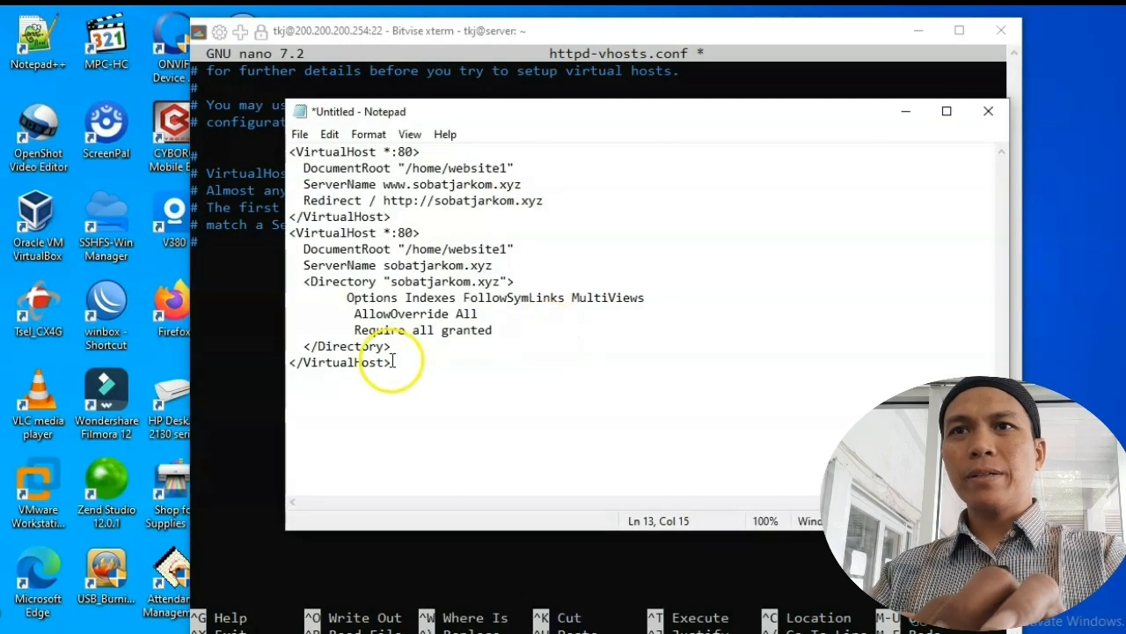
{"action": "left_click_drag", "start_coordinate": [291, 233], "coordinate": [398, 361]}
{"action": "key", "text": "super+c"}
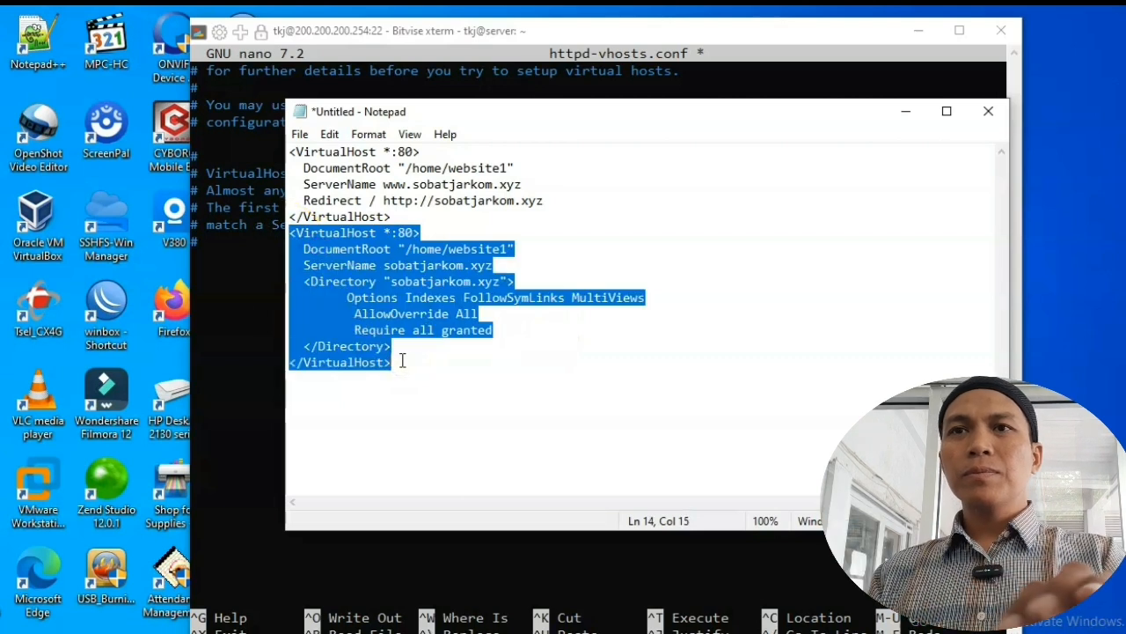
{"action": "left_click", "coordinate": [231, 282]}
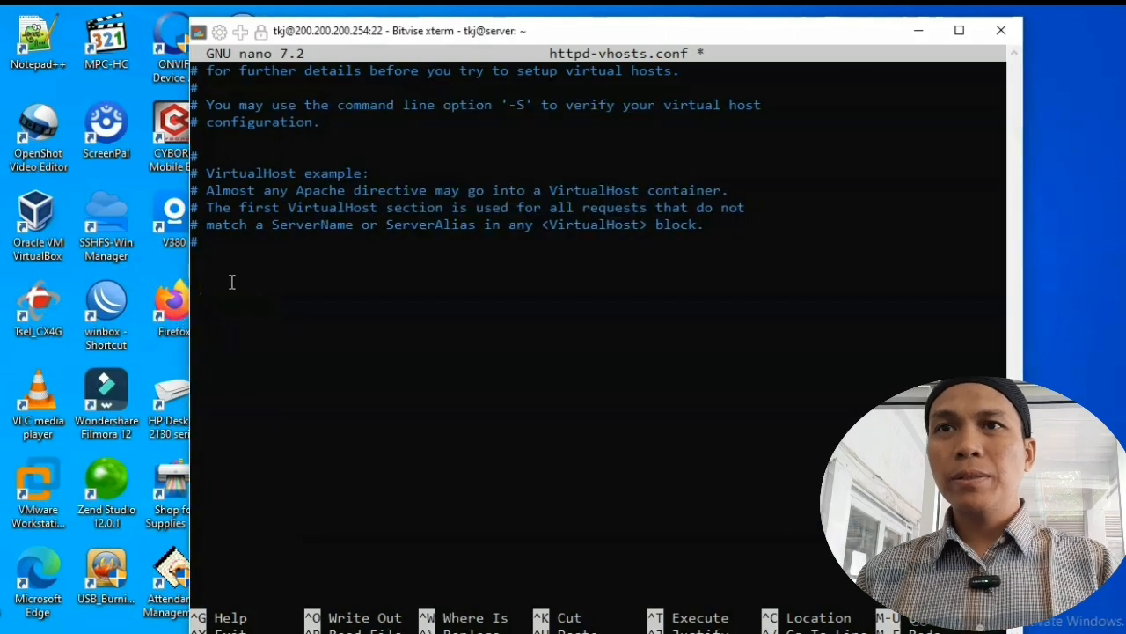
{"action": "right_click", "coordinate": [231, 281]}
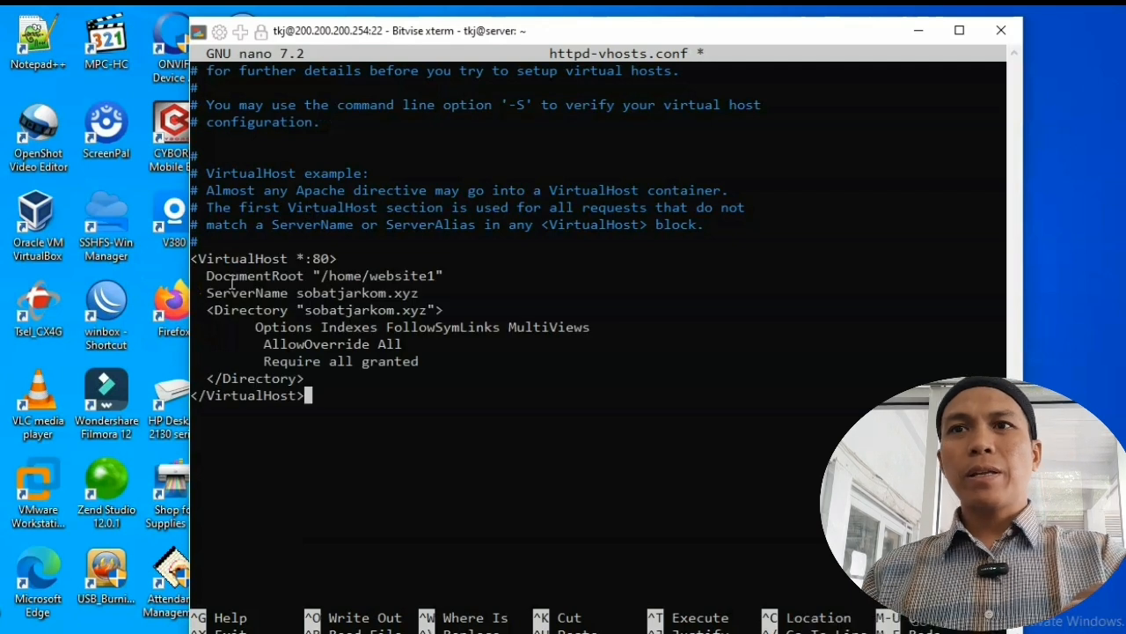
Step: Insert tkj/ into the DocumentRoot so it reads /home/tkj/website1
{"action": "key", "text": "Up"}
{"action": "key", "text": "Up"}
{"action": "key", "text": "Up"}
{"action": "key", "text": "Up"}
{"action": "key", "text": "Up"}
{"action": "key", "text": "Up"}
{"action": "key", "text": "Up"}
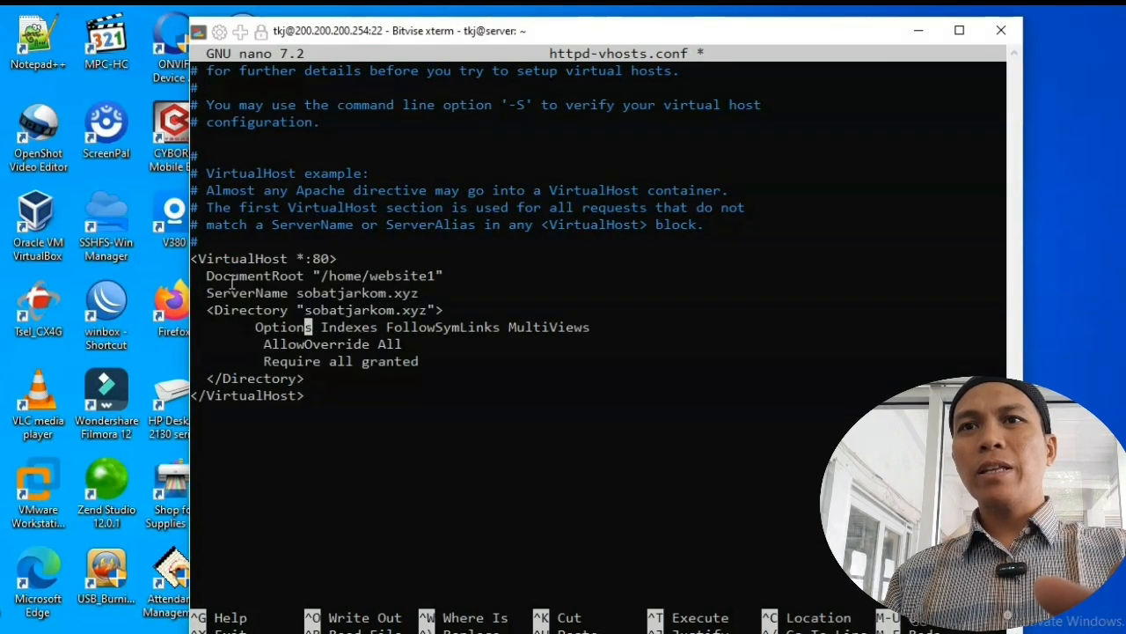
{"action": "key", "text": "Right"}
{"action": "key", "text": "Right"}
{"action": "key", "text": "Right"}
{"action": "key", "text": "Right"}
{"action": "key", "text": "Right"}
{"action": "key", "text": "Right"}
{"action": "key", "text": "Right"}
{"action": "key", "text": "Right"}
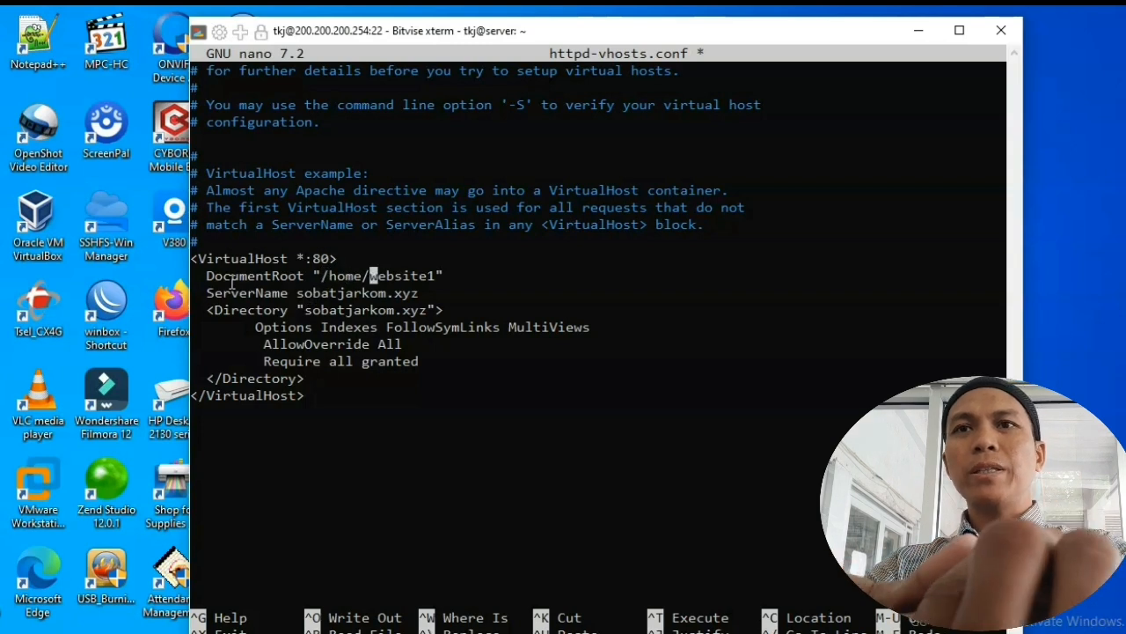
{"action": "type", "text": "t"}
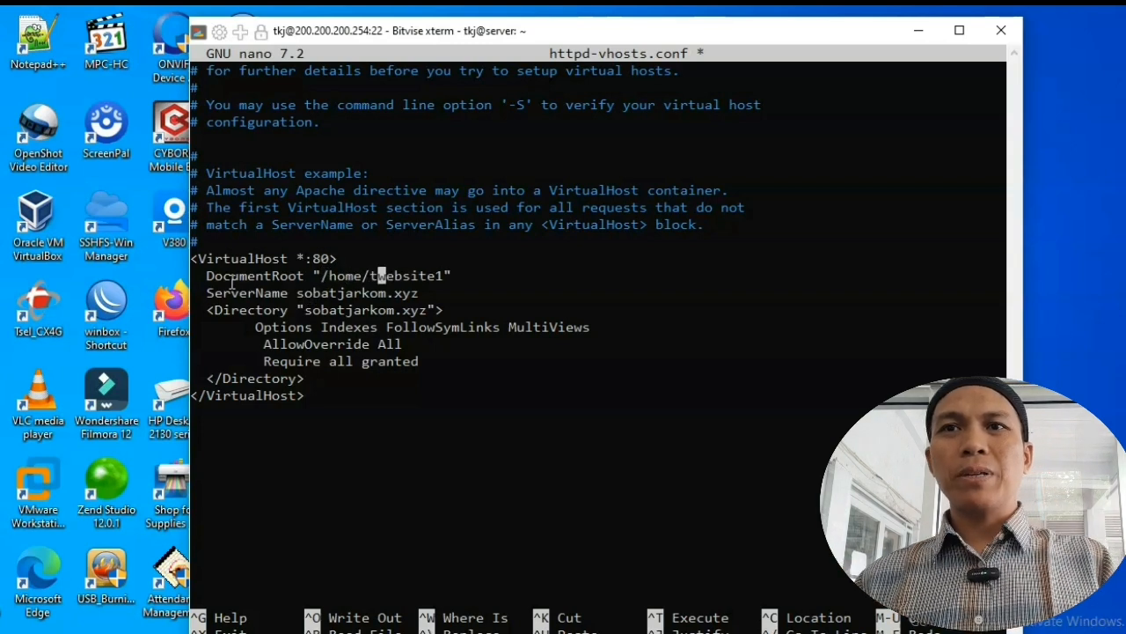
{"action": "type", "text": "kj/"}
{"action": "key", "text": "Left"}
{"action": "key", "text": "Left"}
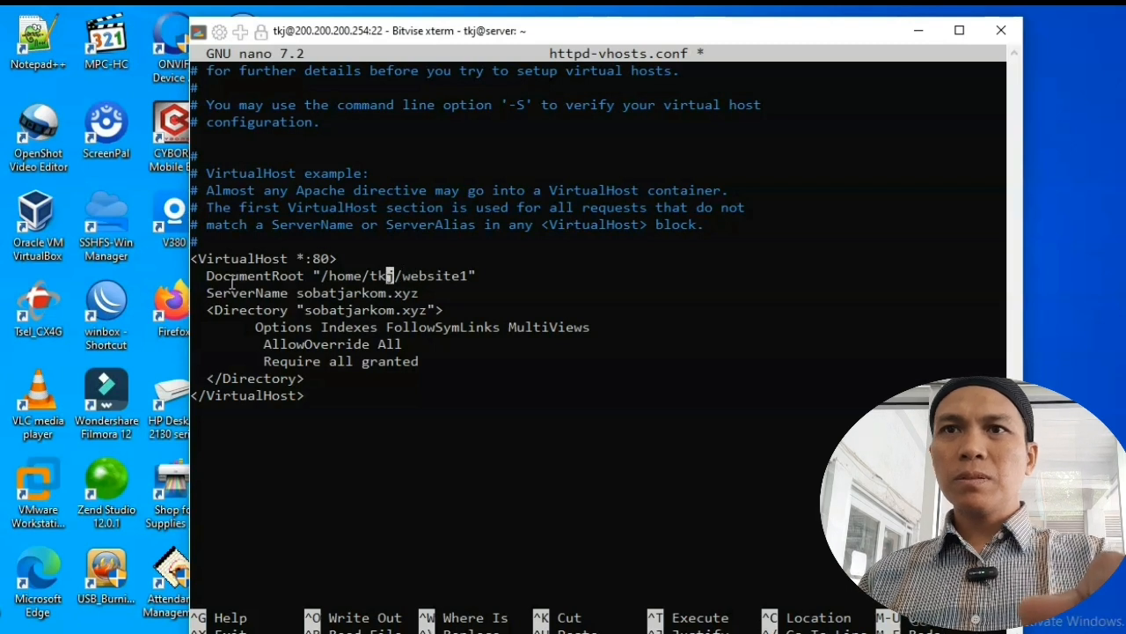
{"action": "key", "text": "Left"}
{"action": "key", "text": "Left"}
{"action": "key", "text": "Left"}
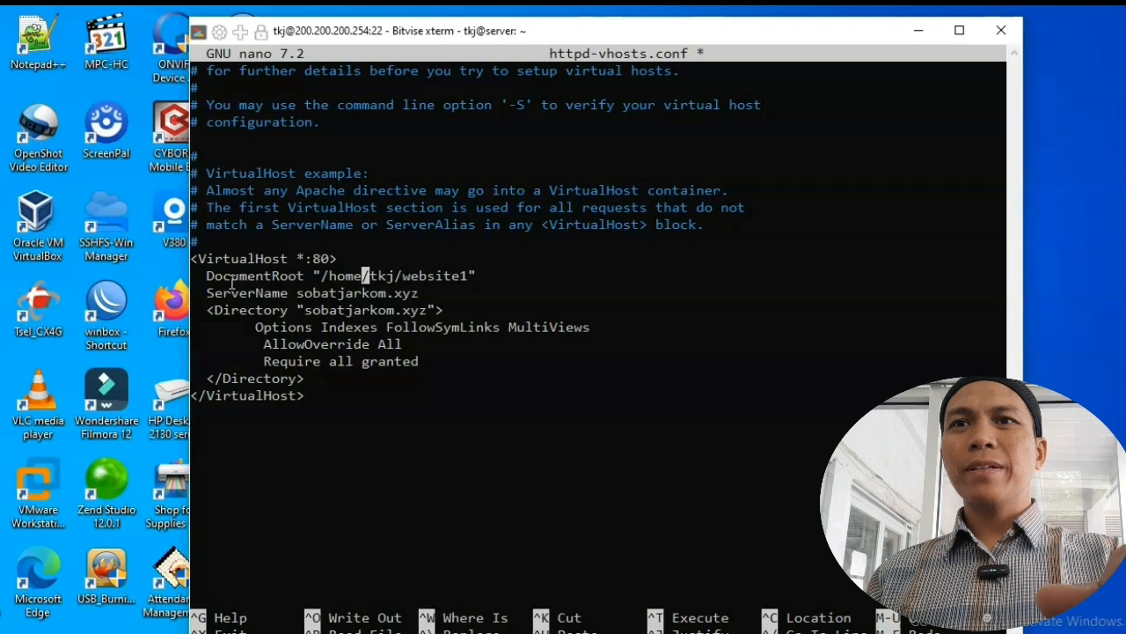
Step: Empty the path inside the Directory line's quotes
{"action": "key", "text": "Down"}
{"action": "key", "text": "Right"}
{"action": "key", "text": "Right"}
{"action": "key", "text": "Right"}
{"action": "key", "text": "Right"}
{"action": "key", "text": "Right"}
{"action": "key", "text": "Right"}
{"action": "key", "text": "Left"}
{"action": "key", "text": "Left"}
{"action": "key", "text": "Left"}
{"action": "key", "text": "Left"}
{"action": "key", "text": "Left"}
{"action": "key", "text": "Left"}
{"action": "key", "text": "Left"}
{"action": "key", "text": "Left"}
{"action": "key", "text": "Left"}
{"action": "key", "text": "Left"}
{"action": "key", "text": "Left"}
{"action": "key", "text": "Left"}
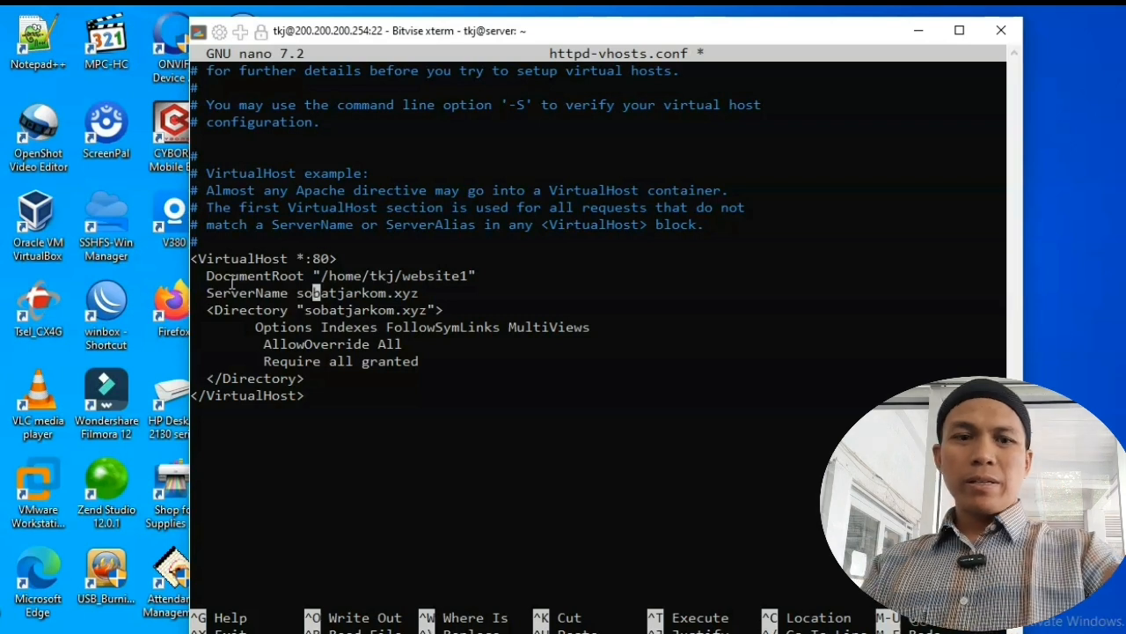
{"action": "key", "text": "Left"}
{"action": "key", "text": "Left"}
{"action": "key", "text": "Right"}
{"action": "key", "text": "Right"}
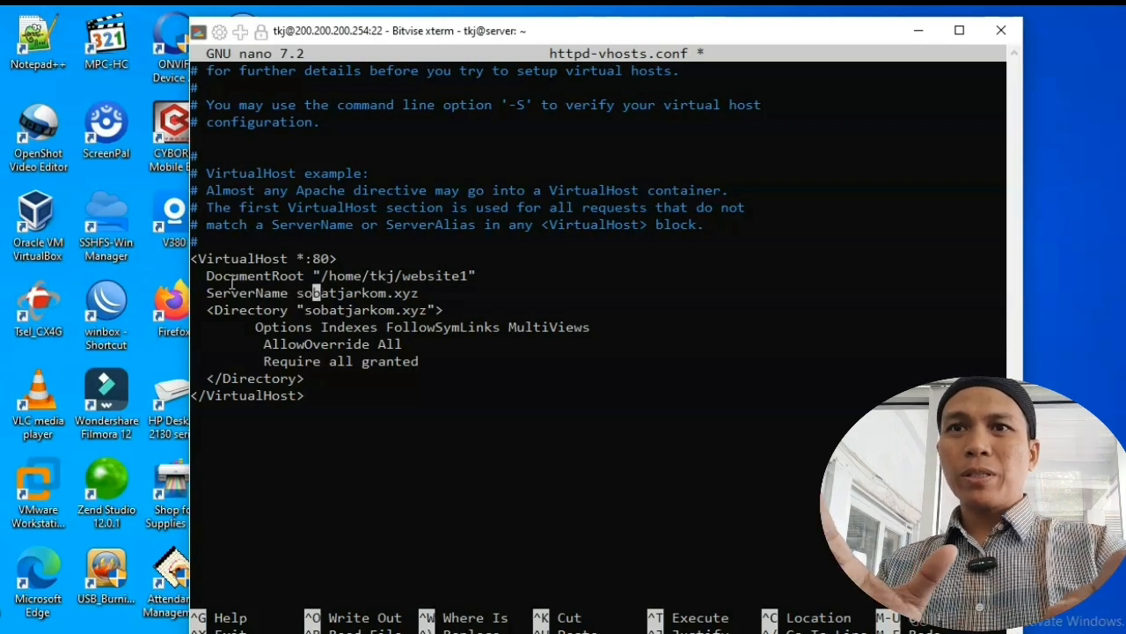
{"action": "key", "text": "Left"}
{"action": "key", "text": "Left"}
{"action": "key", "text": "Right"}
{"action": "key", "text": "Right"}
{"action": "key", "text": "Right"}
{"action": "key", "text": "Right"}
{"action": "key", "text": "Right"}
{"action": "key", "text": "Right"}
{"action": "key", "text": "Right"}
{"action": "key", "text": "Right"}
{"action": "key", "text": "Right"}
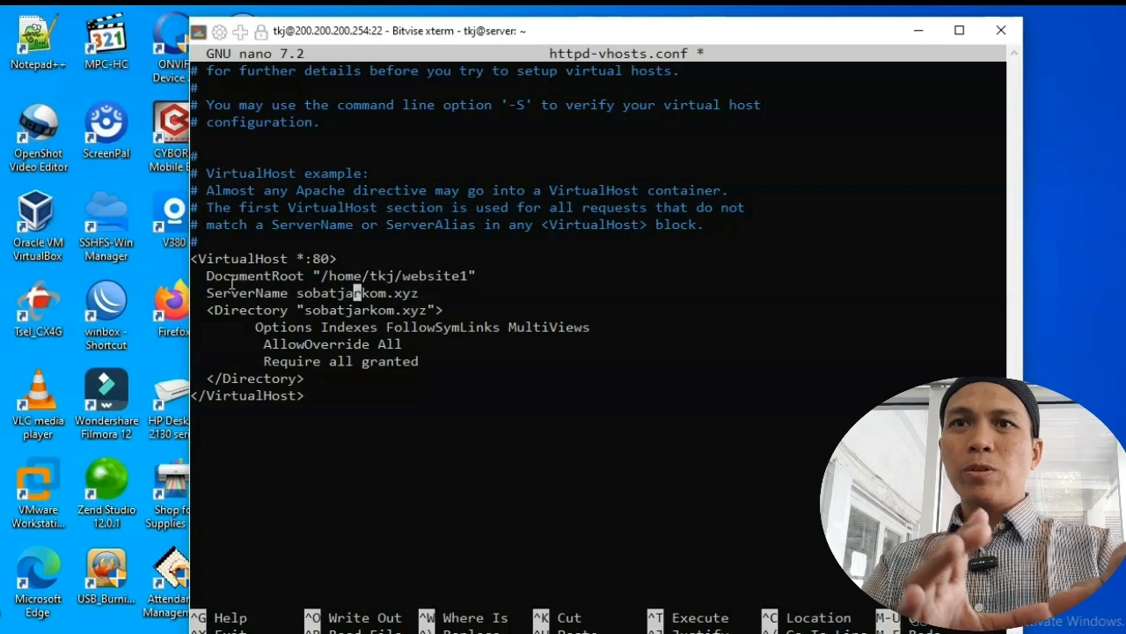
{"action": "key", "text": "Right"}
{"action": "key", "text": "Right"}
{"action": "key", "text": "Down"}
{"action": "key", "text": "Down"}
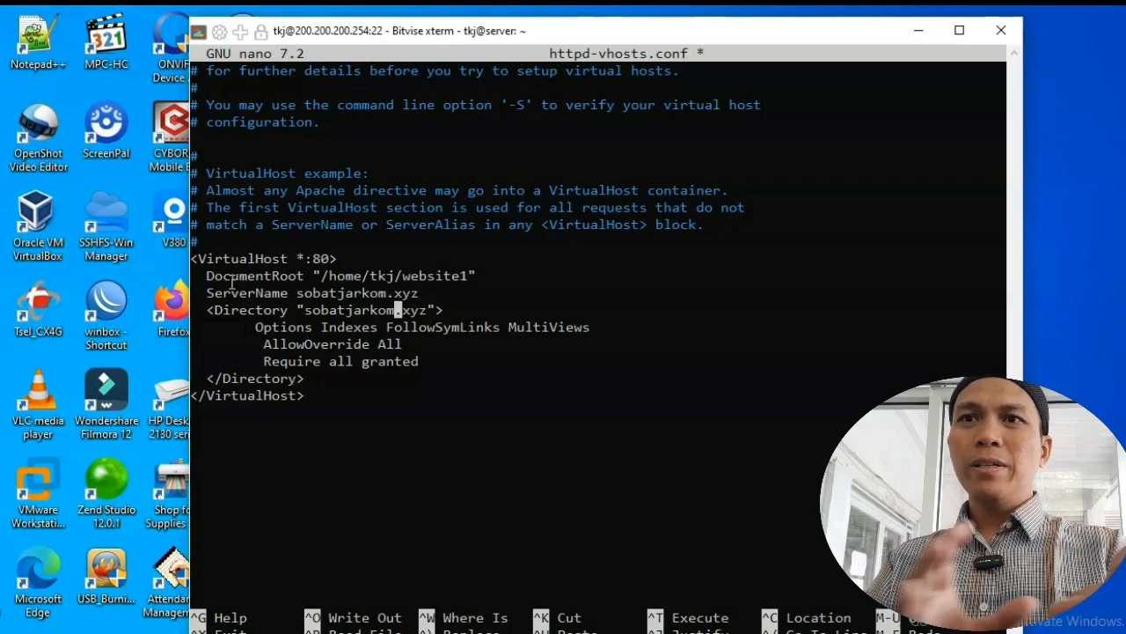
{"action": "key", "text": "Up"}
{"action": "key", "text": "Left"}
{"action": "key", "text": "Left"}
{"action": "key", "text": "Left"}
{"action": "key", "text": "Left"}
{"action": "key", "text": "Left"}
{"action": "key", "text": "Left"}
{"action": "key", "text": "Left"}
{"action": "key", "text": "Left"}
{"action": "key", "text": "Left"}
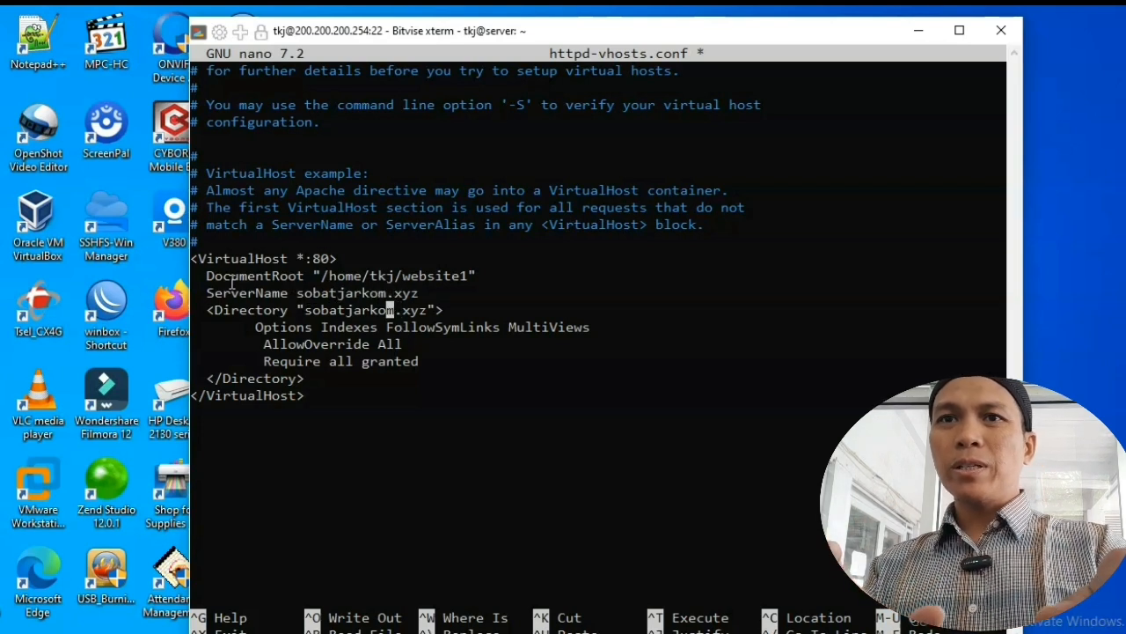
{"action": "key", "text": "Left"}
{"action": "key", "text": "Left"}
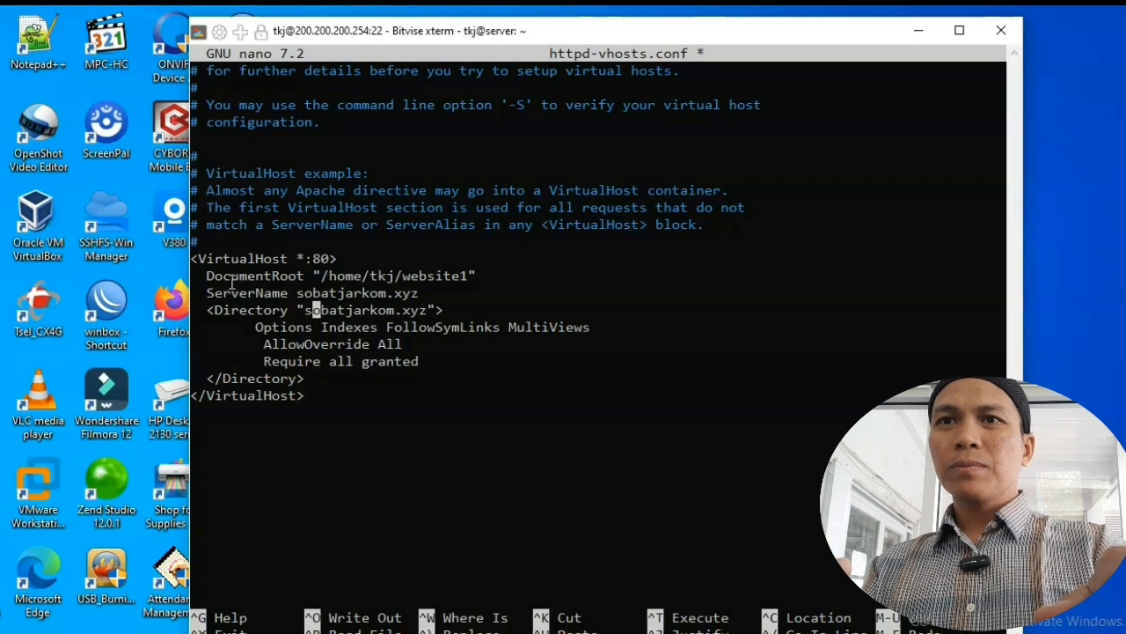
{"action": "key", "text": "Delete"}
{"action": "key", "text": "Delete"}
{"action": "key", "text": "Delete"}
{"action": "key", "text": "Delete"}
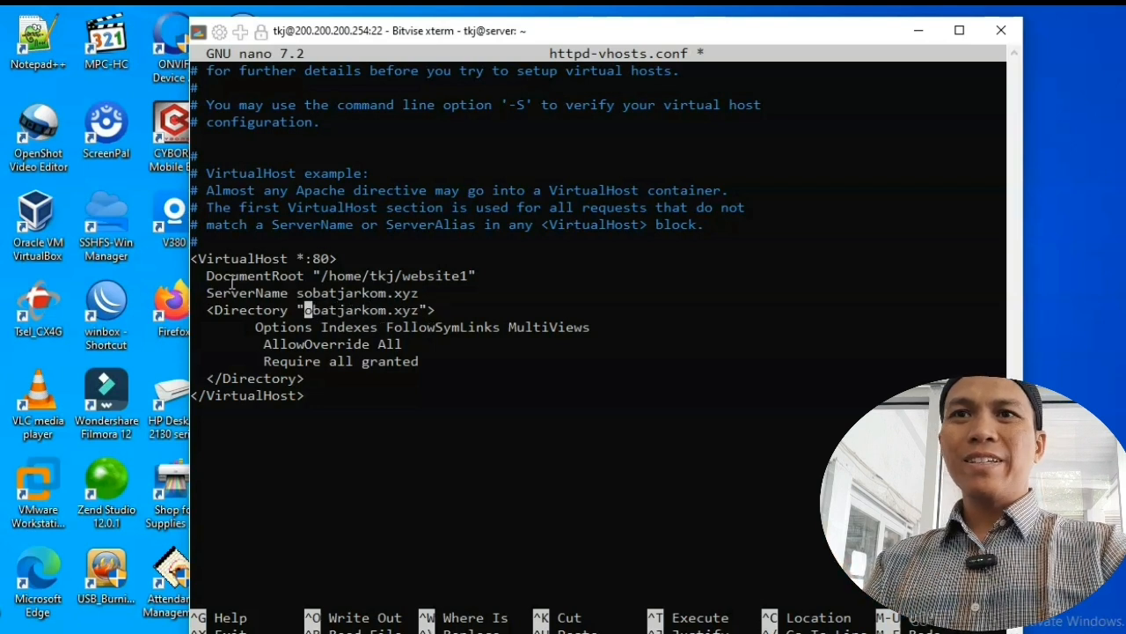
{"action": "key", "text": "Delete"}
{"action": "key", "text": "Delete"}
{"action": "key", "text": "Delete"}
{"action": "key", "text": "Delete"}
{"action": "key", "text": "Delete"}
{"action": "key", "text": "Delete"}
{"action": "key", "text": "Delete"}
{"action": "key", "text": "Delete"}
{"action": "key", "text": "Delete"}
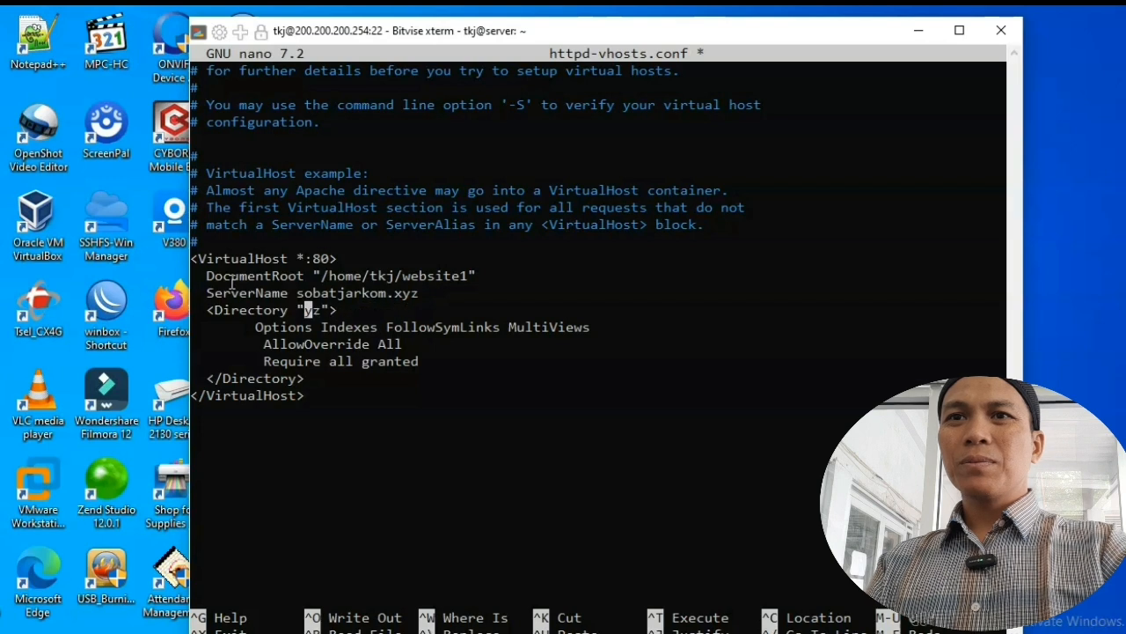
{"action": "key", "text": "Delete"}
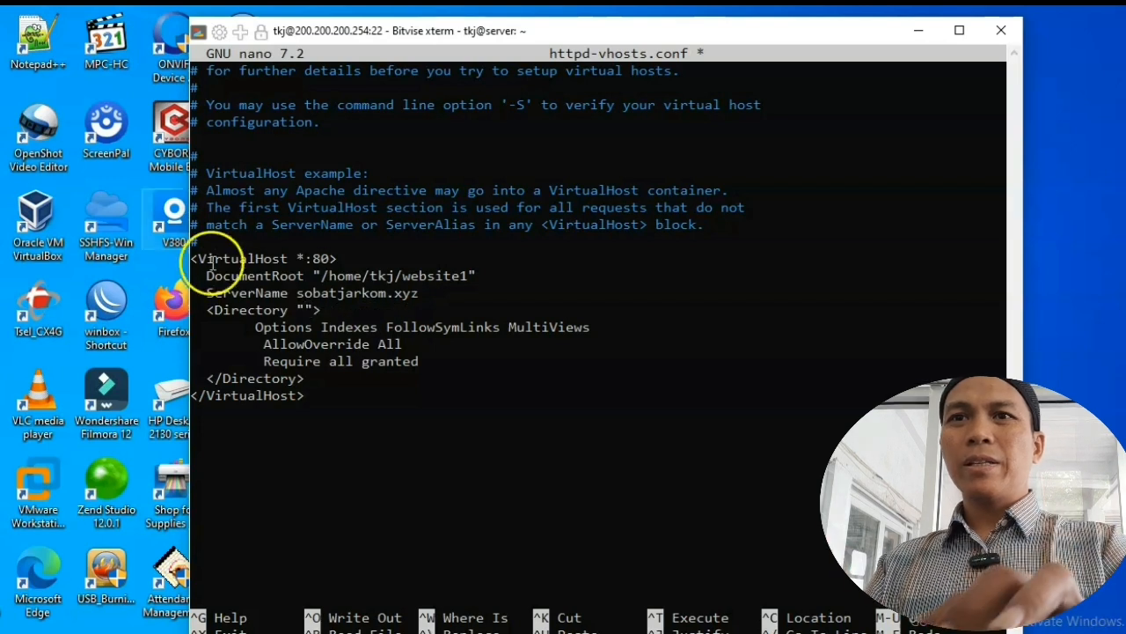
{"action": "key", "text": "Delete"}
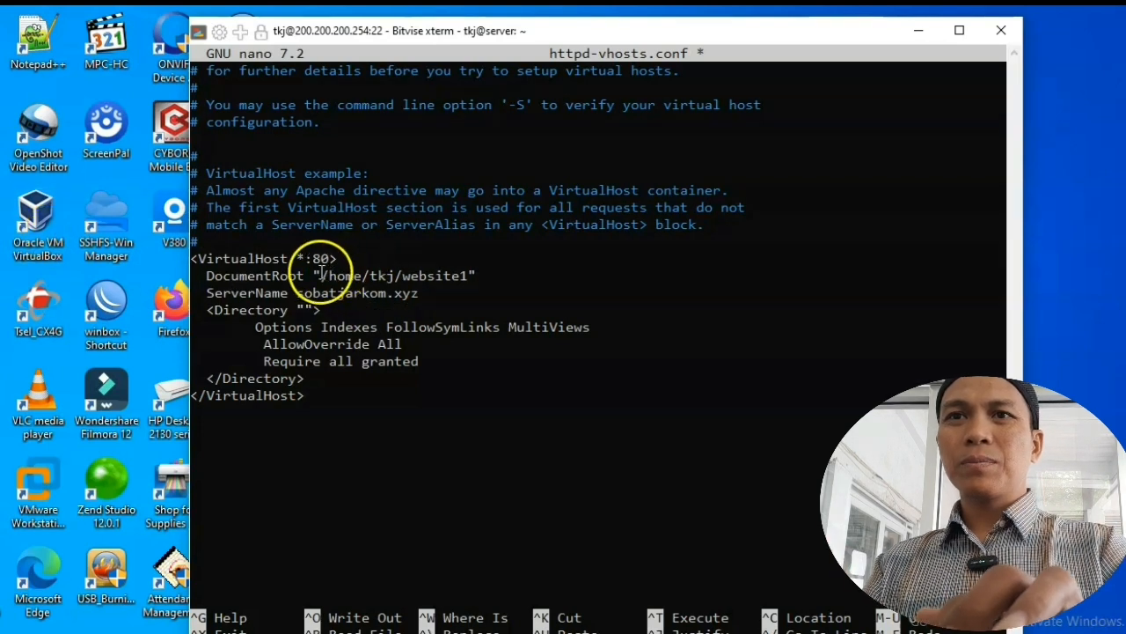
Step: Copy /home/tkj/website1 from DocumentRoot and paste it between the Directory quotes
{"action": "left_click_drag", "start_coordinate": [314, 275], "coordinate": [451, 275]}
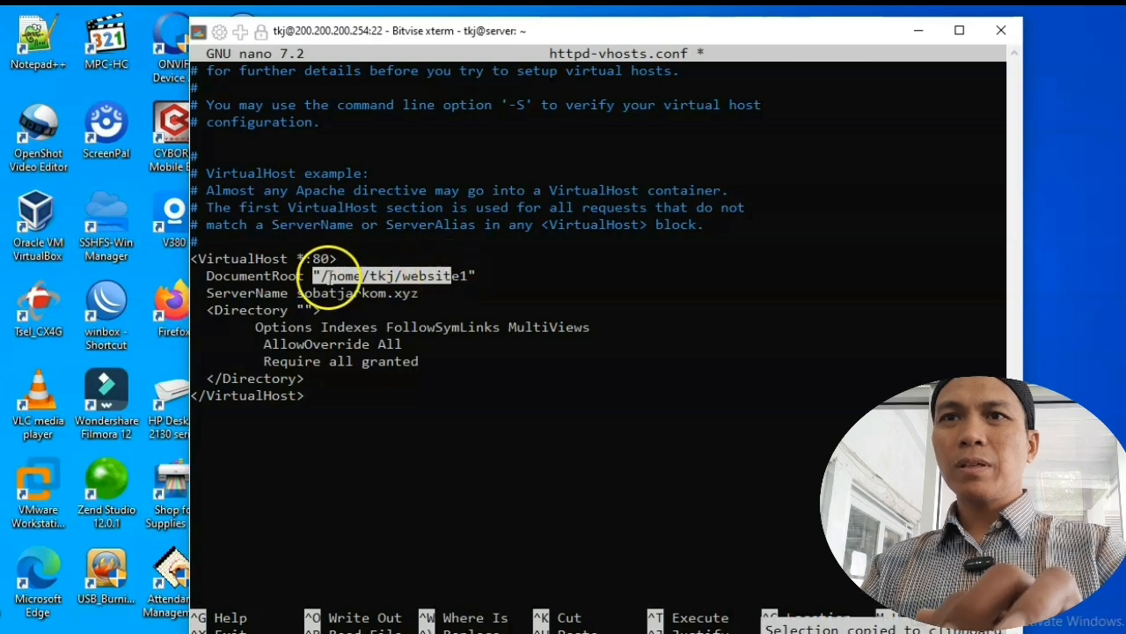
{"action": "left_click_drag", "start_coordinate": [314, 275], "coordinate": [402, 276]}
{"action": "double_click", "coordinate": [348, 275]}
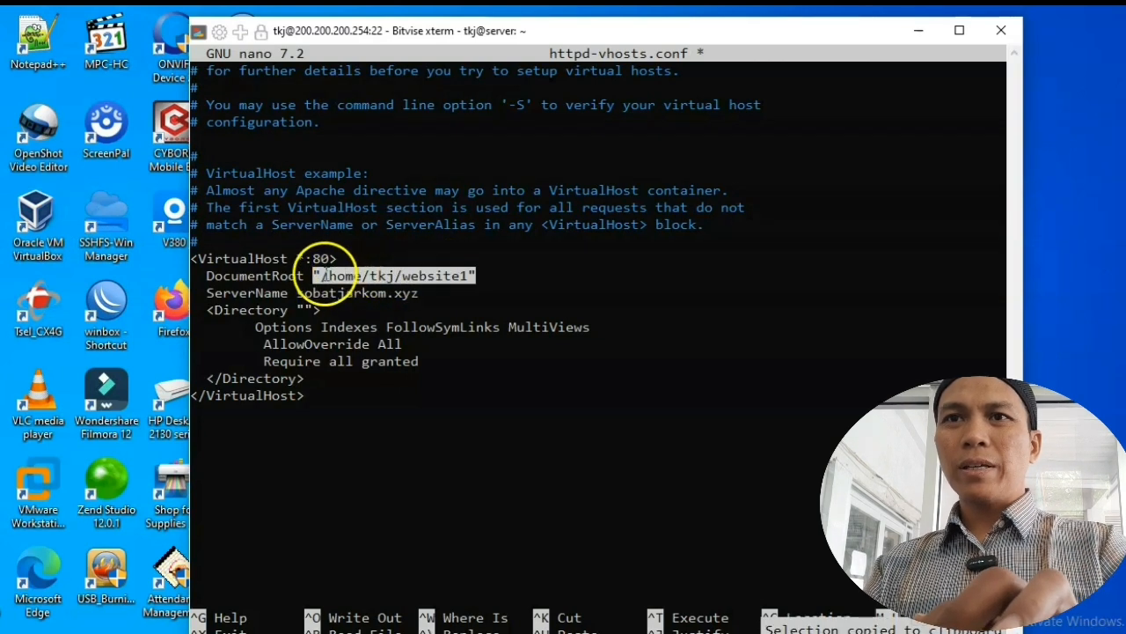
{"action": "left_click", "coordinate": [322, 273]}
{"action": "left_click_drag", "start_coordinate": [322, 272], "coordinate": [463, 276]}
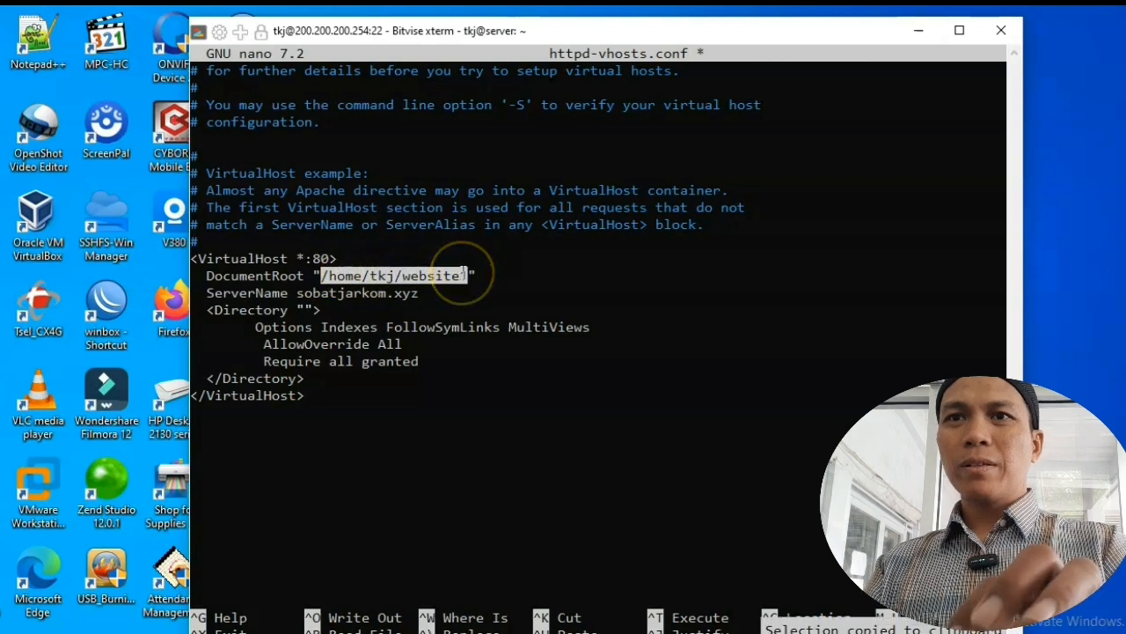
{"action": "left_click", "coordinate": [460, 282]}
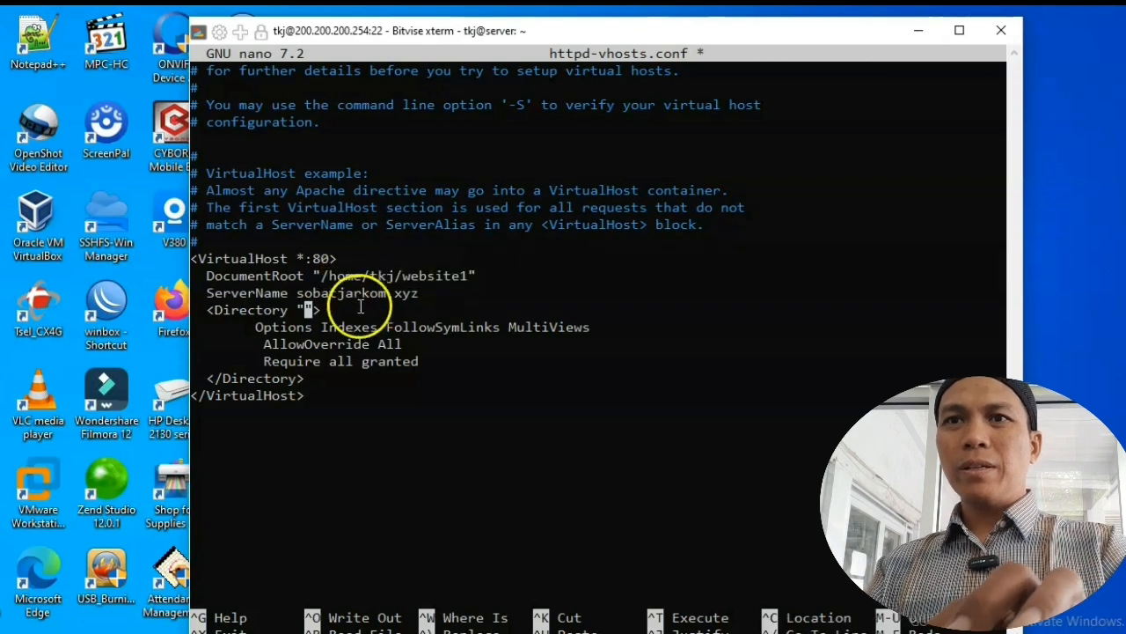
{"action": "right_click", "coordinate": [302, 308]}
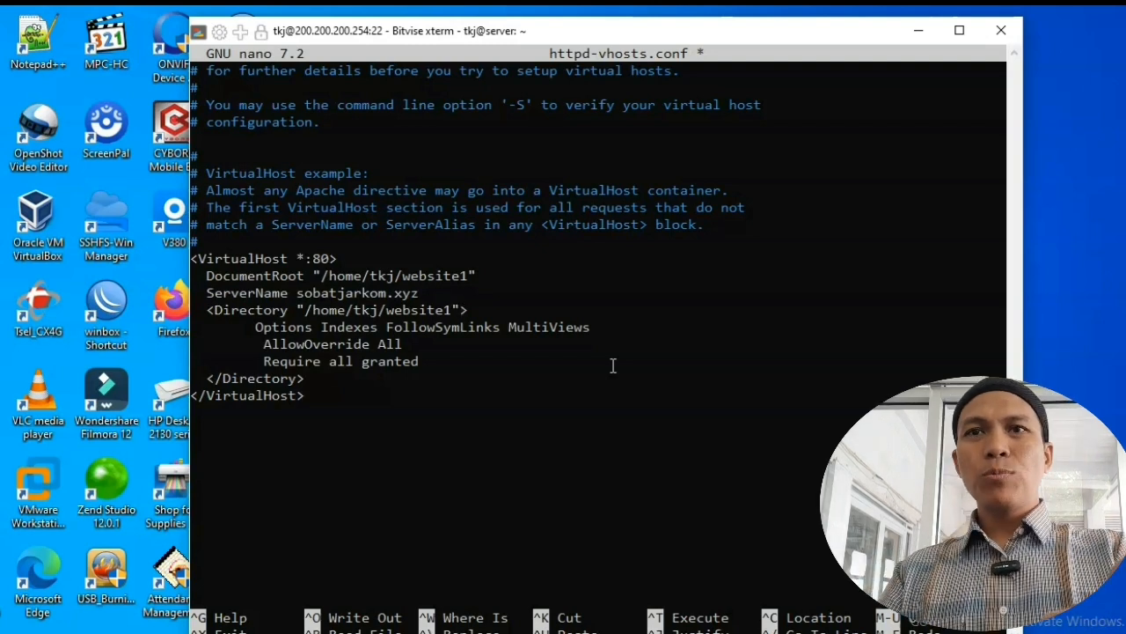
{"action": "key", "text": "Down"}
{"action": "key", "text": "Down"}
{"action": "key", "text": "Down"}
{"action": "key", "text": "Down"}
{"action": "key", "text": "Down"}
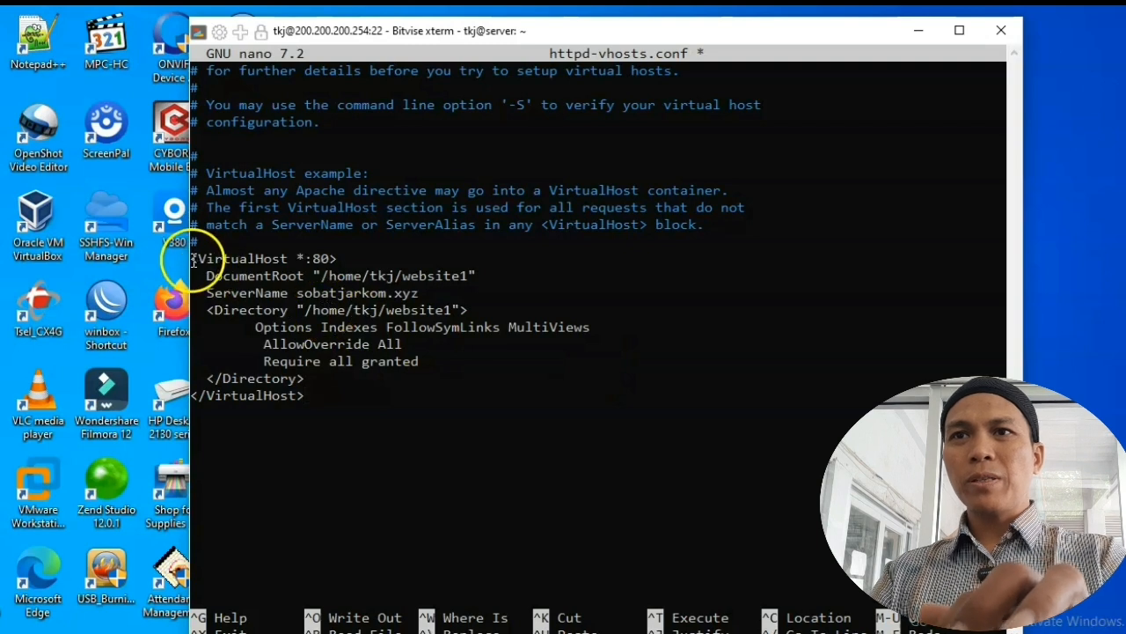
Step: Duplicate the first VirtualHost block below itself
{"action": "left_click_drag", "start_coordinate": [190, 257], "coordinate": [312, 396]}
{"action": "left_click", "coordinate": [312, 393]}
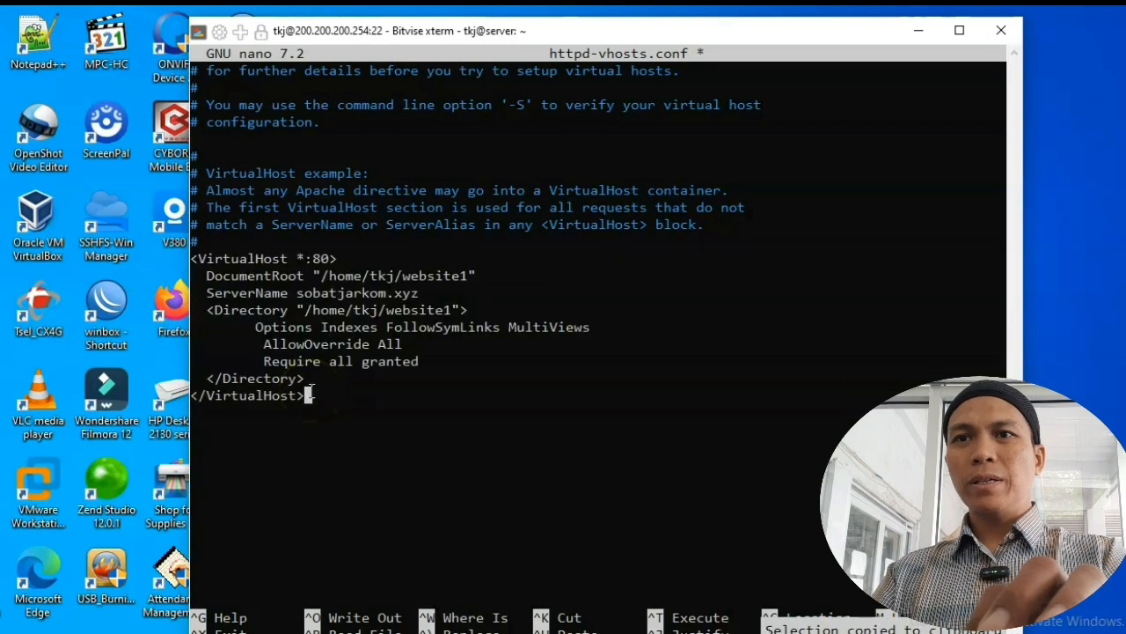
{"action": "right_click", "coordinate": [244, 427]}
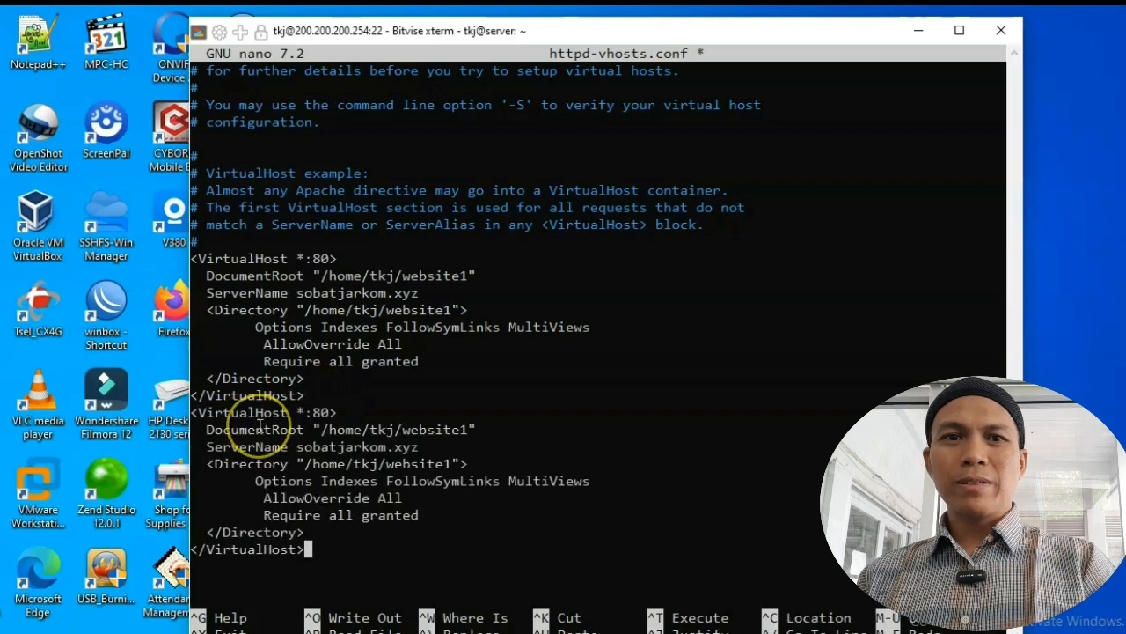
{"action": "left_click", "coordinate": [757, 495]}
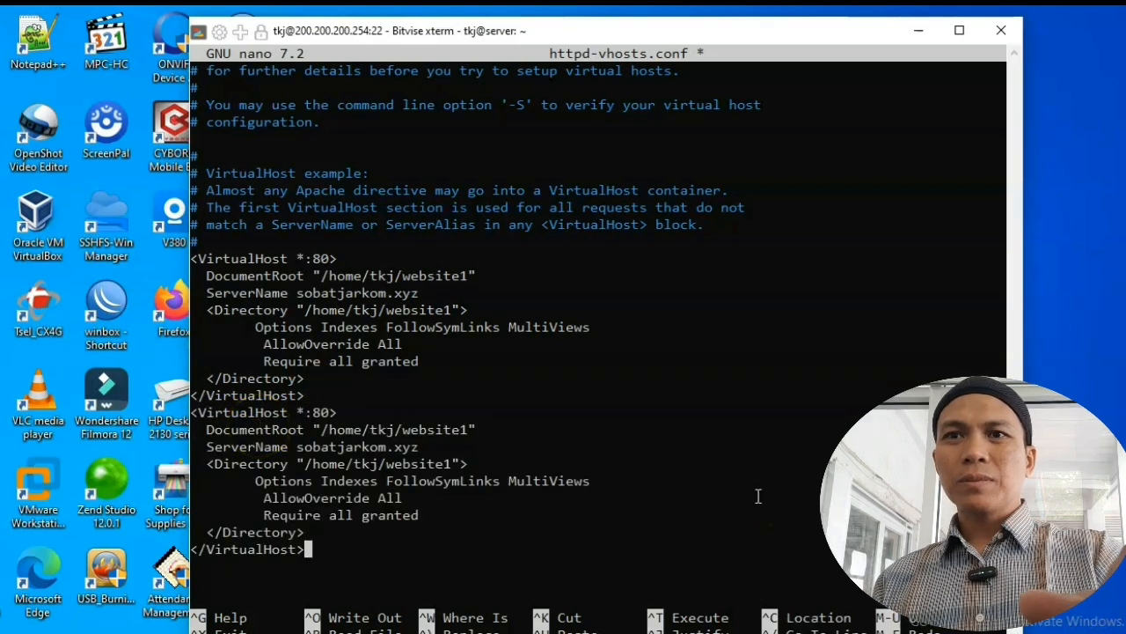
Step: Change the copy's DocumentRoot and Directory to website2 and prefix ServerName with web2
{"action": "key", "text": "Up"}
{"action": "key", "text": "Up"}
{"action": "key", "text": "Up"}
{"action": "key", "text": "Up"}
{"action": "key", "text": "Up"}
{"action": "key", "text": "Up"}
{"action": "key", "text": "Up"}
{"action": "key", "text": "Right"}
{"action": "key", "text": "Right"}
{"action": "key", "text": "Right"}
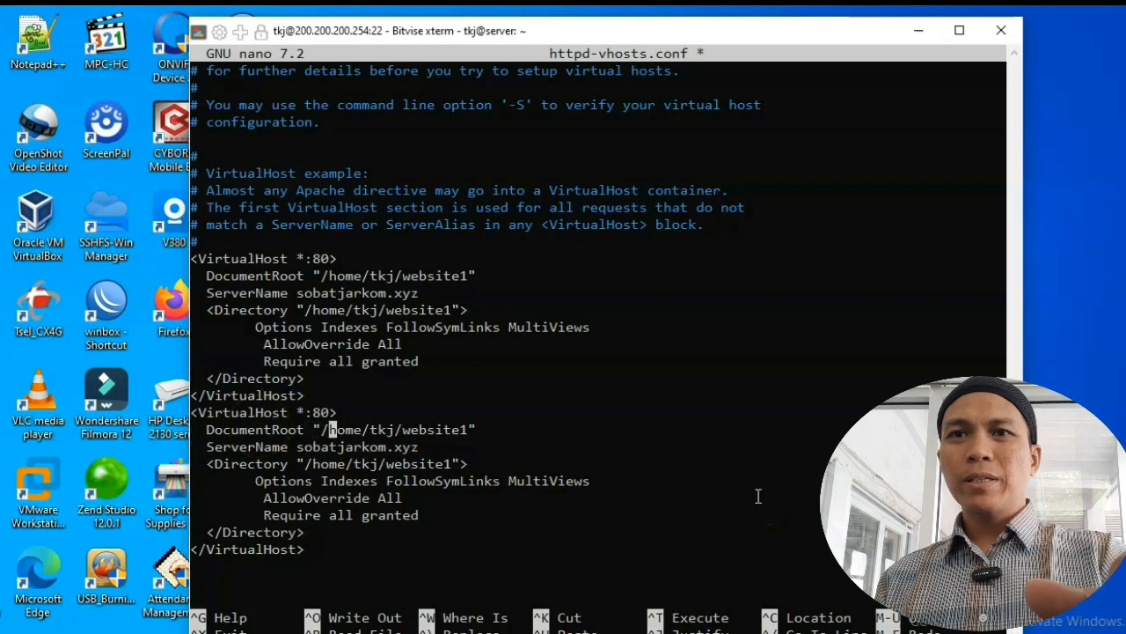
{"action": "key", "text": "Right"}
{"action": "key", "text": "Right"}
{"action": "key", "text": "Right"}
{"action": "key", "text": "Right"}
{"action": "key", "text": "Right"}
{"action": "key", "text": "Right"}
{"action": "key", "text": "Right"}
{"action": "key", "text": "Right"}
{"action": "key", "text": "Right"}
{"action": "key", "text": "Right"}
{"action": "key", "text": "Right"}
{"action": "key", "text": "Right"}
{"action": "key", "text": "Right"}
{"action": "key", "text": "Right"}
{"action": "key", "text": "Right"}
{"action": "key", "text": "Right"}
{"action": "key", "text": "Right"}
{"action": "key", "text": "Right"}
{"action": "key", "text": "Left"}
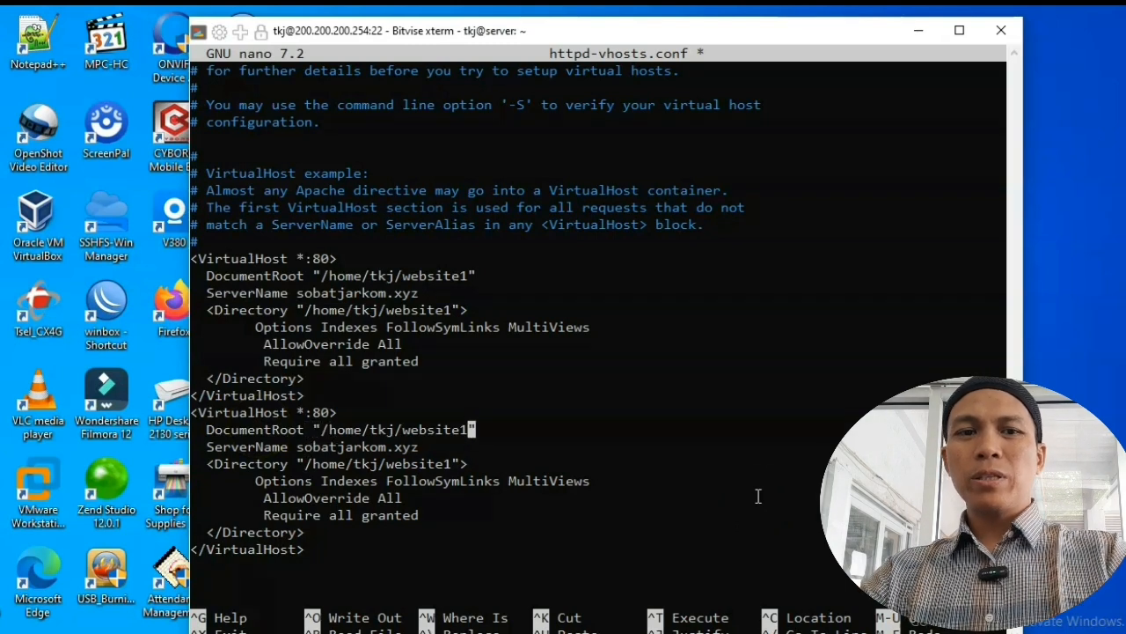
{"action": "key", "text": "BackSpace"}
{"action": "type", "text": "2"}
{"action": "key", "text": "Down"}
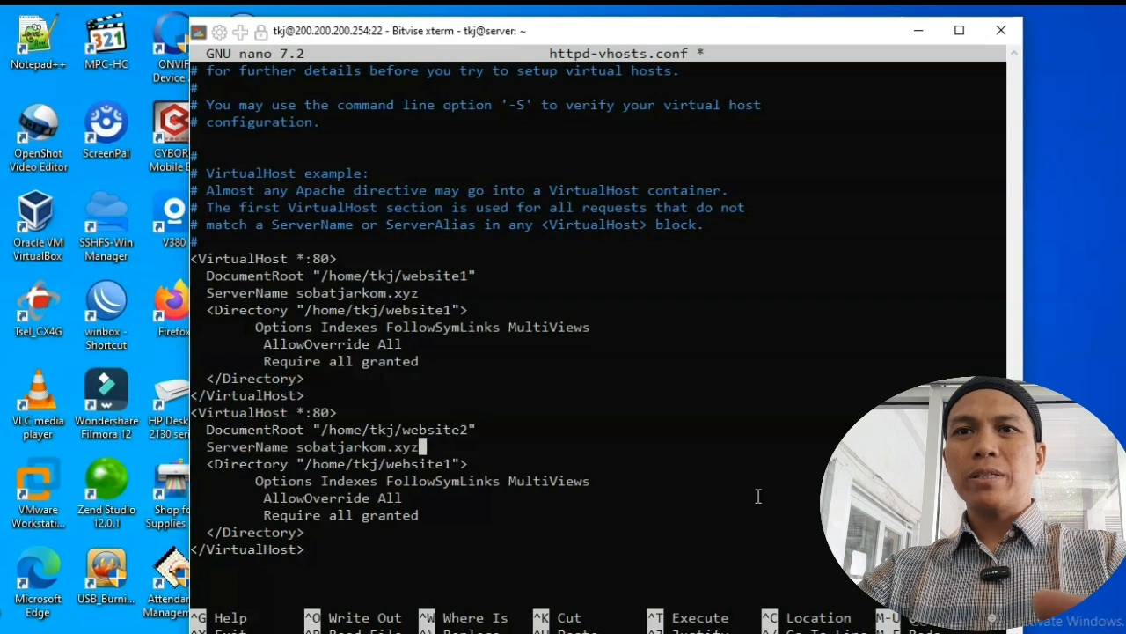
{"action": "key", "text": "Left"}
{"action": "key", "text": "Left"}
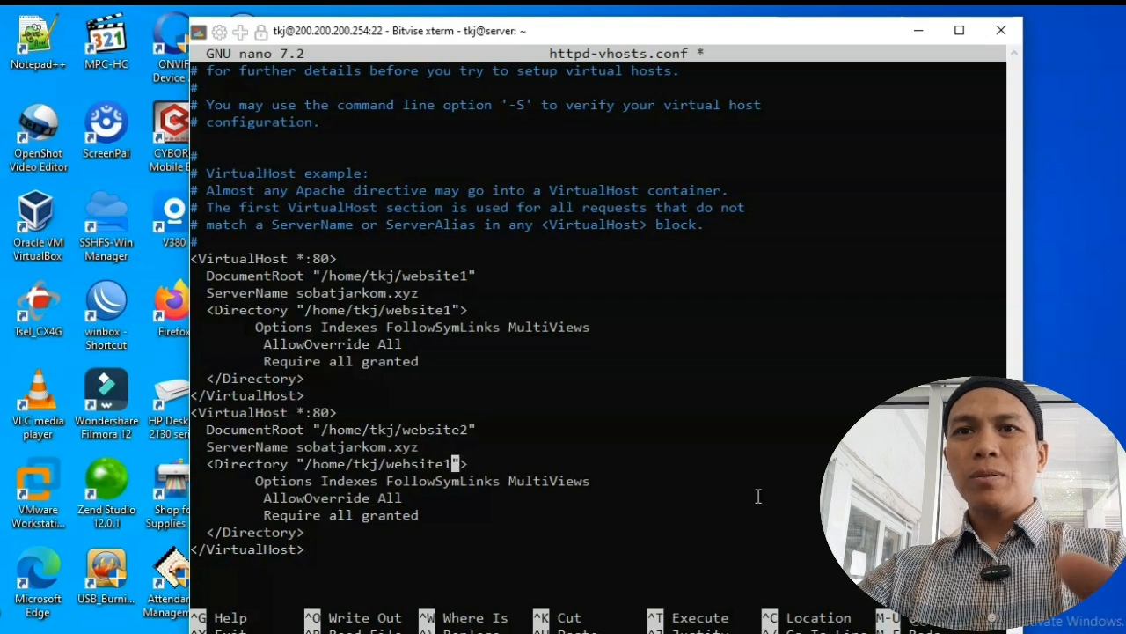
{"action": "key", "text": "BackSpace"}
{"action": "type", "text": "2"}
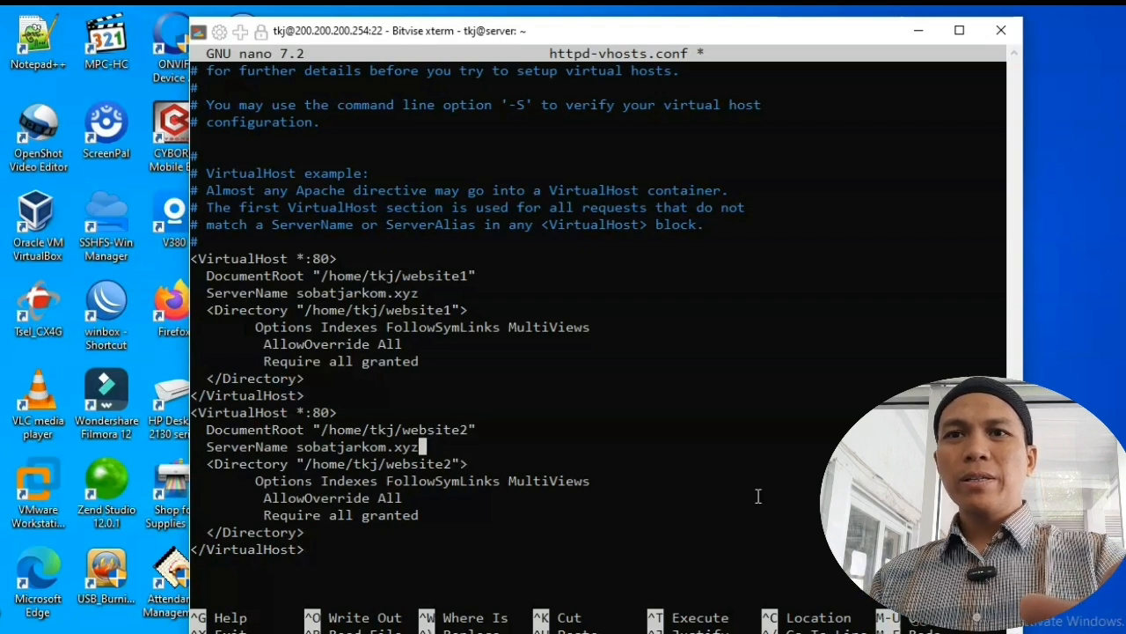
{"action": "key", "text": "Left"}
{"action": "key", "text": "Left"}
{"action": "key", "text": "Left"}
{"action": "key", "text": "Left"}
{"action": "key", "text": "Left"}
{"action": "key", "text": "Left"}
{"action": "key", "text": "Left"}
{"action": "key", "text": "Left"}
{"action": "key", "text": "Left"}
{"action": "key", "text": "Left"}
{"action": "key", "text": "Left"}
{"action": "key", "text": "Left"}
{"action": "key", "text": "Left"}
{"action": "key", "text": "Left"}
{"action": "key", "text": "Left"}
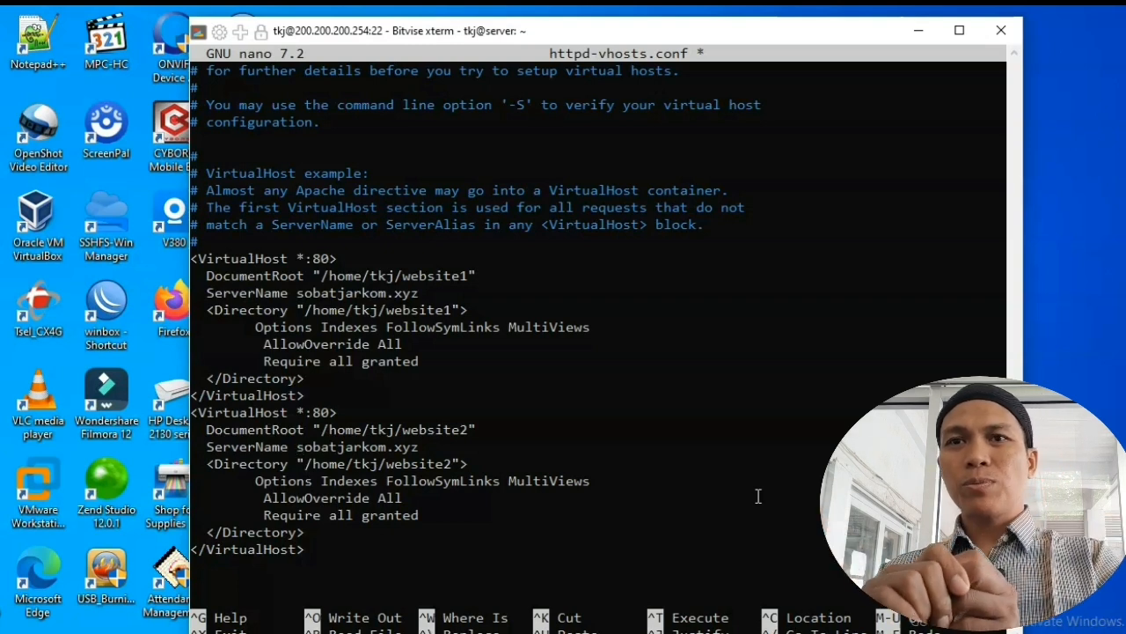
{"action": "type", "text": "web2"}
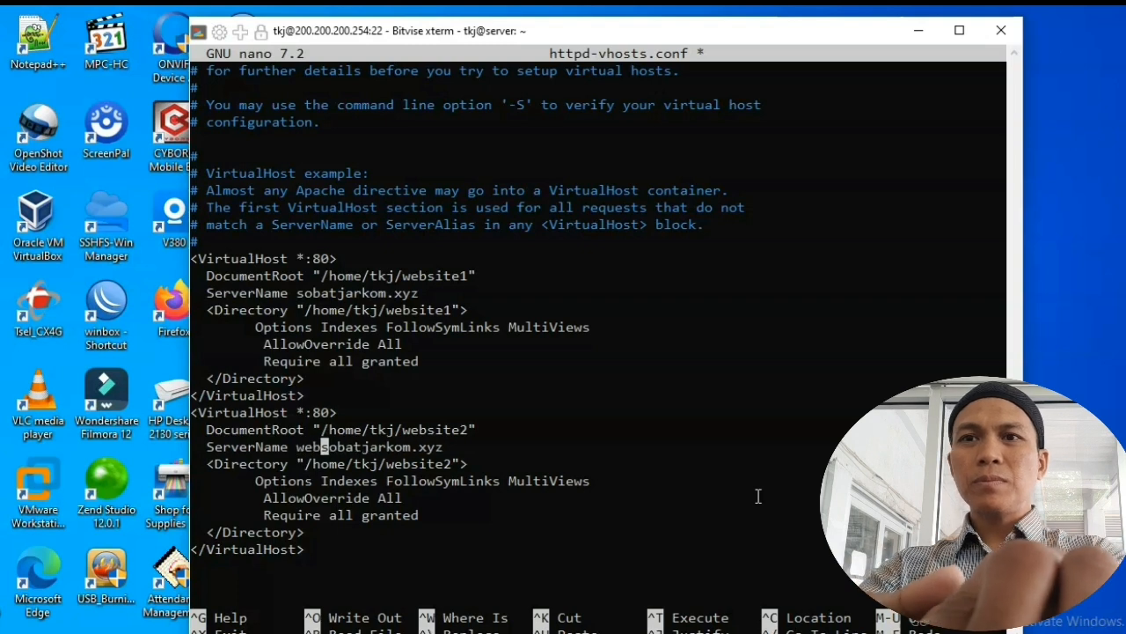
{"action": "type", "text": "."}
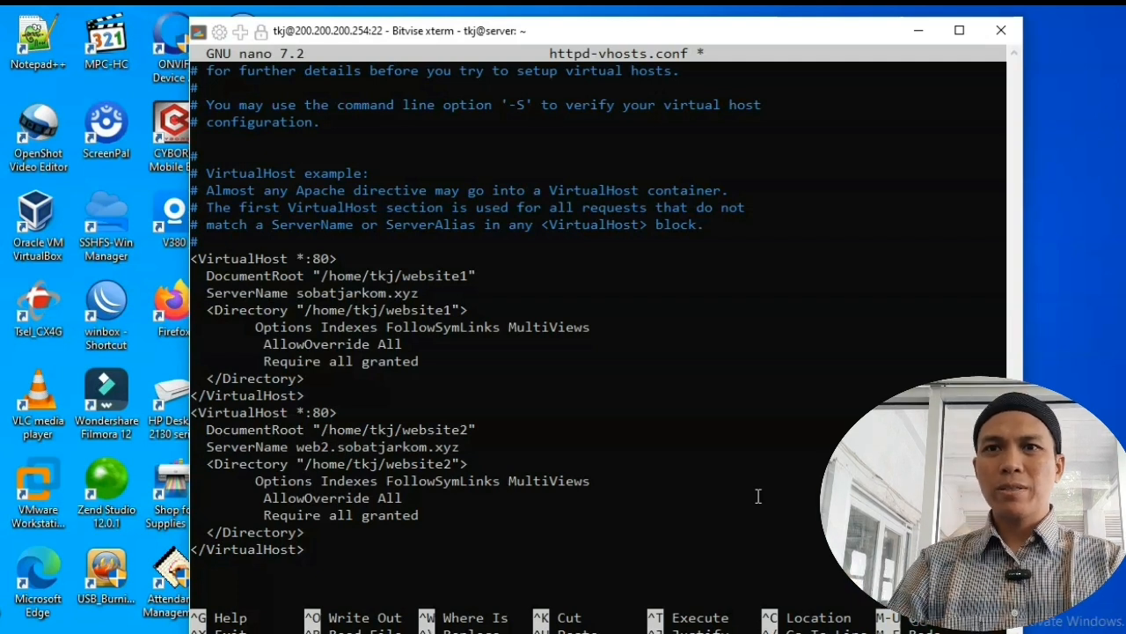
Step: Check both blocks, including web2.sobatjarkom.xyz, then bring up nano's save-changes prompt
{"action": "key", "text": "Up"}
{"action": "key", "text": "Up"}
{"action": "key", "text": "Up"}
{"action": "key", "text": "Up"}
{"action": "key", "text": "Up"}
{"action": "key", "text": "Up"}
{"action": "key", "text": "Up"}
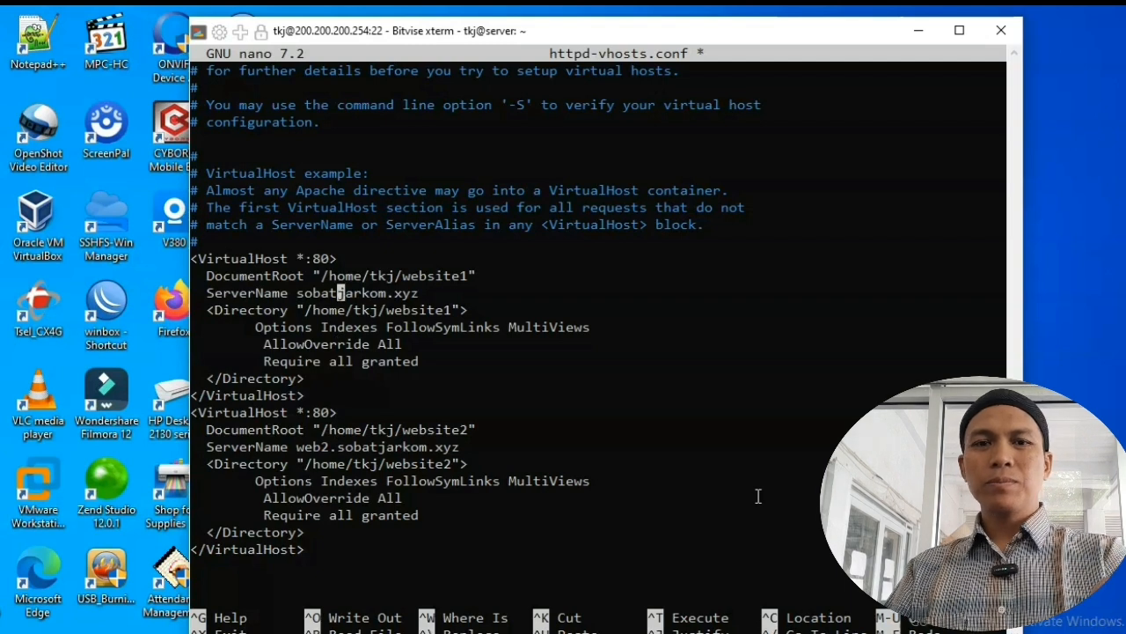
{"action": "key", "text": "Left"}
{"action": "key", "text": "Left"}
{"action": "key", "text": "Left"}
{"action": "key", "text": "Left"}
{"action": "key", "text": "Left"}
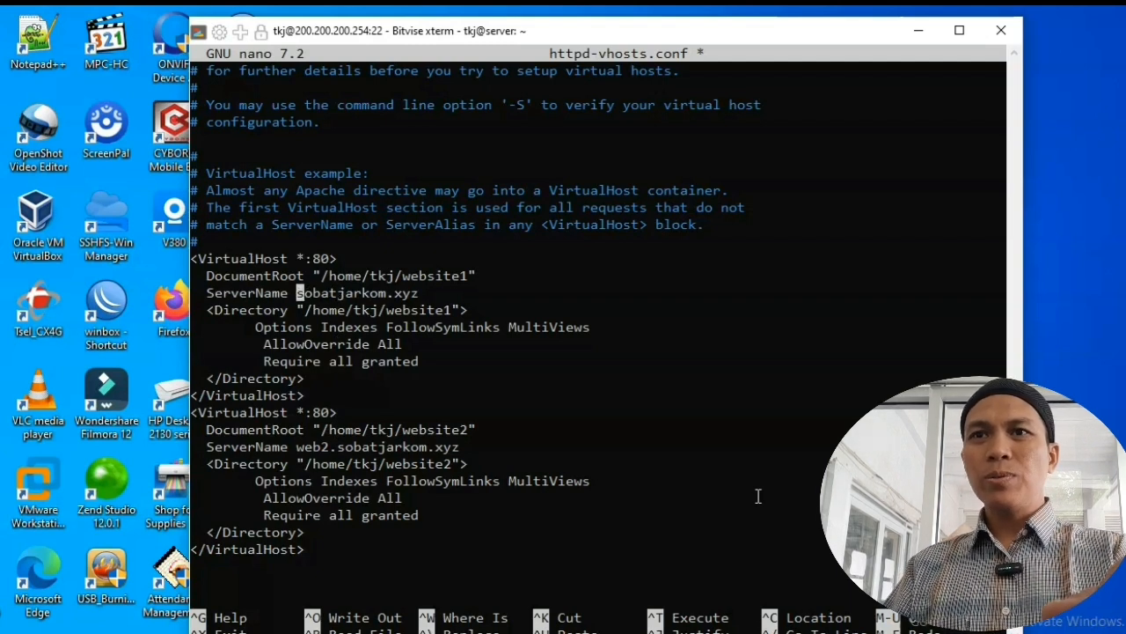
{"action": "key", "text": "Right"}
{"action": "key", "text": "Right"}
{"action": "key", "text": "Right"}
{"action": "key", "text": "Right"}
{"action": "key", "text": "Right"}
{"action": "key", "text": "Right"}
{"action": "key", "text": "Right"}
{"action": "key", "text": "Right"}
{"action": "key", "text": "Right"}
{"action": "key", "text": "Right"}
{"action": "key", "text": "Right"}
{"action": "key", "text": "Right"}
{"action": "key", "text": "Right"}
{"action": "key", "text": "Right"}
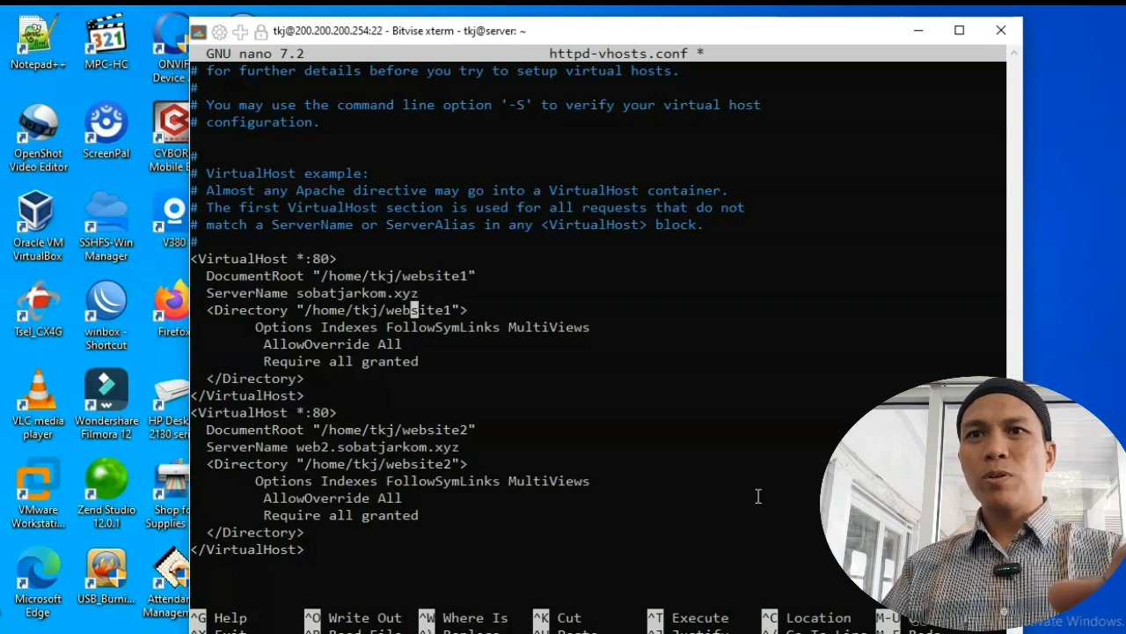
{"action": "key", "text": "Down"}
{"action": "key", "text": "Down"}
{"action": "key", "text": "Down"}
{"action": "key", "text": "Down"}
{"action": "key", "text": "Down"}
{"action": "key", "text": "Down"}
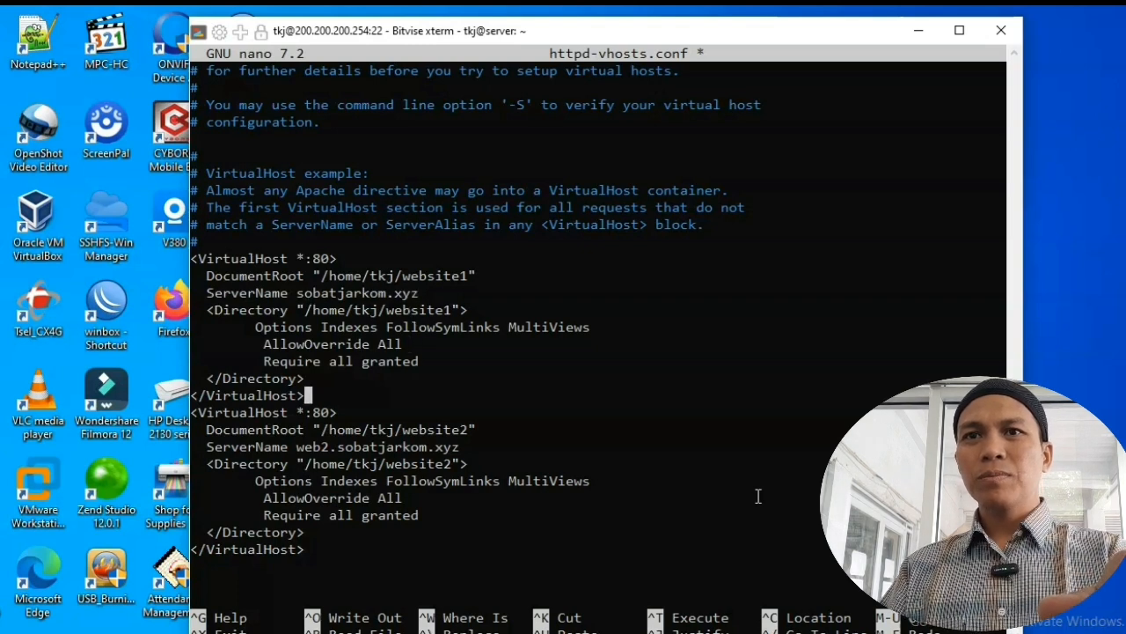
{"action": "key", "text": "Up"}
{"action": "key", "text": "Left"}
{"action": "key", "text": "Left"}
{"action": "key", "text": "Left"}
{"action": "key", "text": "Left"}
{"action": "key", "text": "Left"}
{"action": "key", "text": "Left"}
{"action": "key", "text": "Left"}
{"action": "key", "text": "Left"}
{"action": "key", "text": "Left"}
{"action": "key", "text": "Left"}
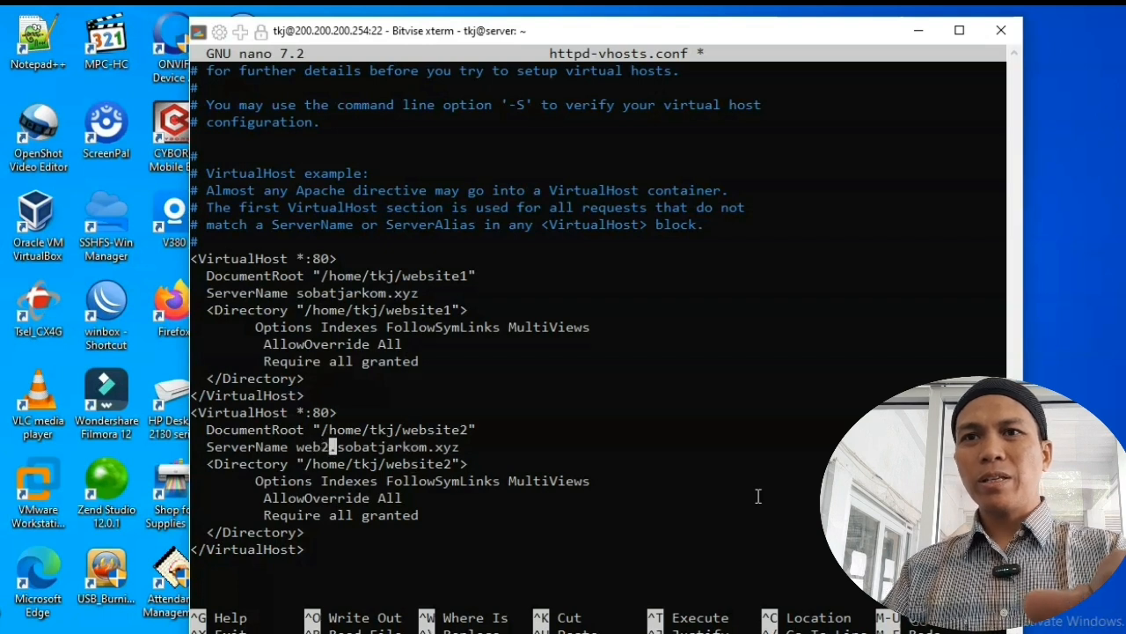
{"action": "key", "text": "Down"}
{"action": "key", "text": "Down"}
{"action": "key", "text": "Down"}
{"action": "key", "text": "Down"}
{"action": "key", "text": "Down"}
{"action": "key", "text": "Down"}
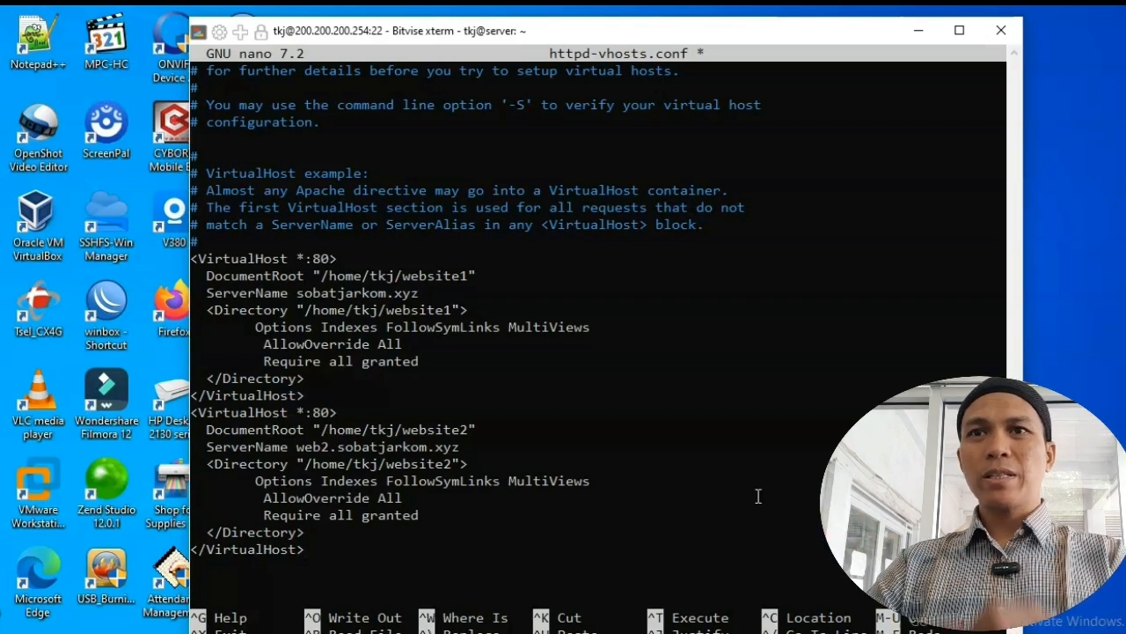
{"action": "key", "text": "ctrl+x"}
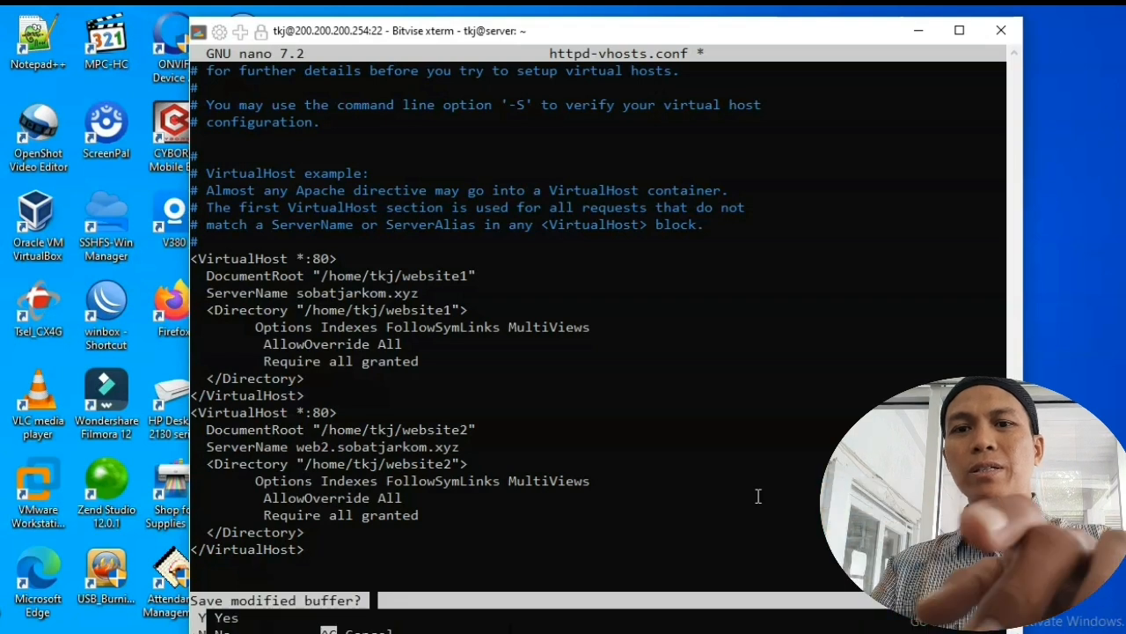
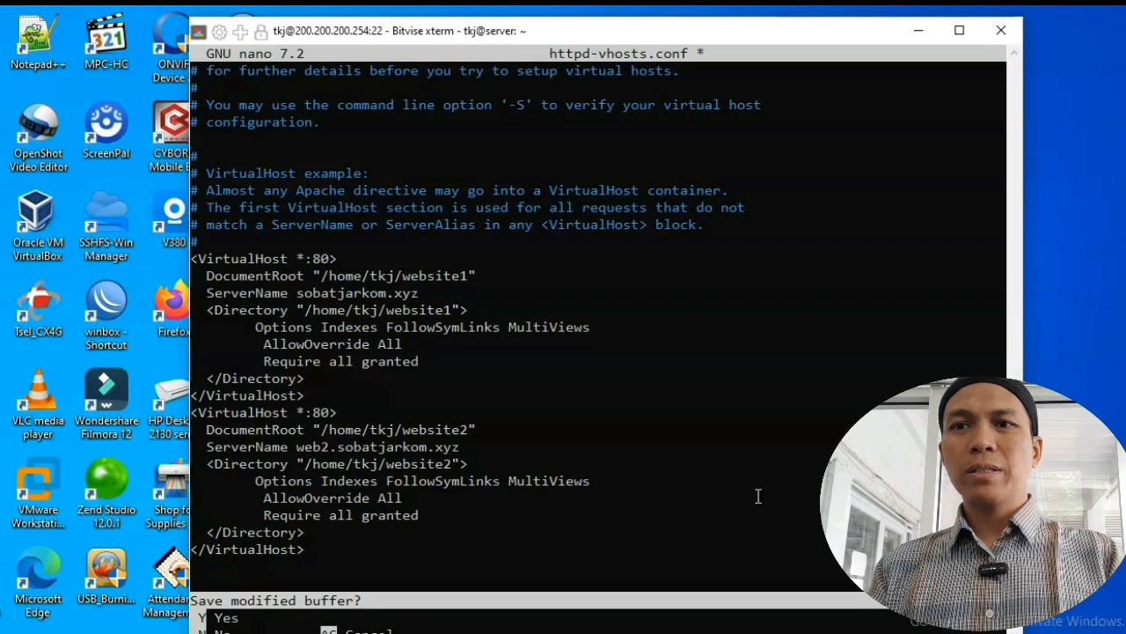
Step: Confirm saving httpd-vhosts.conf under its existing name and exit nano
{"action": "key", "text": "y"}
{"action": "key", "text": "Return"}
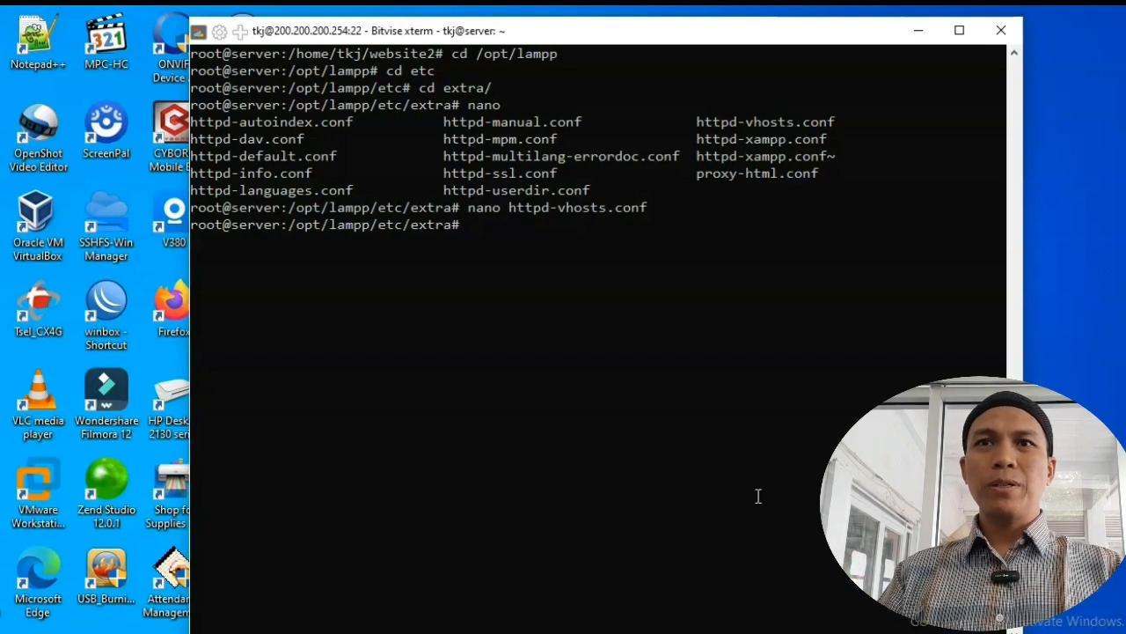
Step: Move up to /opt/lampp/etc, list its files, and open httpd.conf in nano
{"action": "type", "text": "cd "}
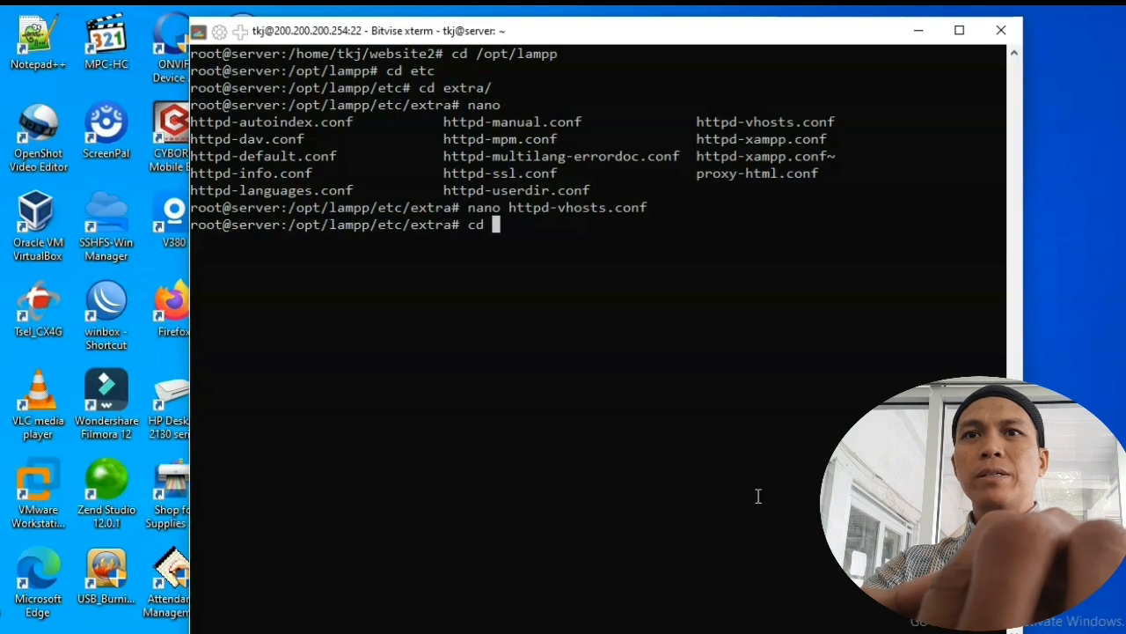
{"action": "type", "text": ".."}
{"action": "key", "text": "Return"}
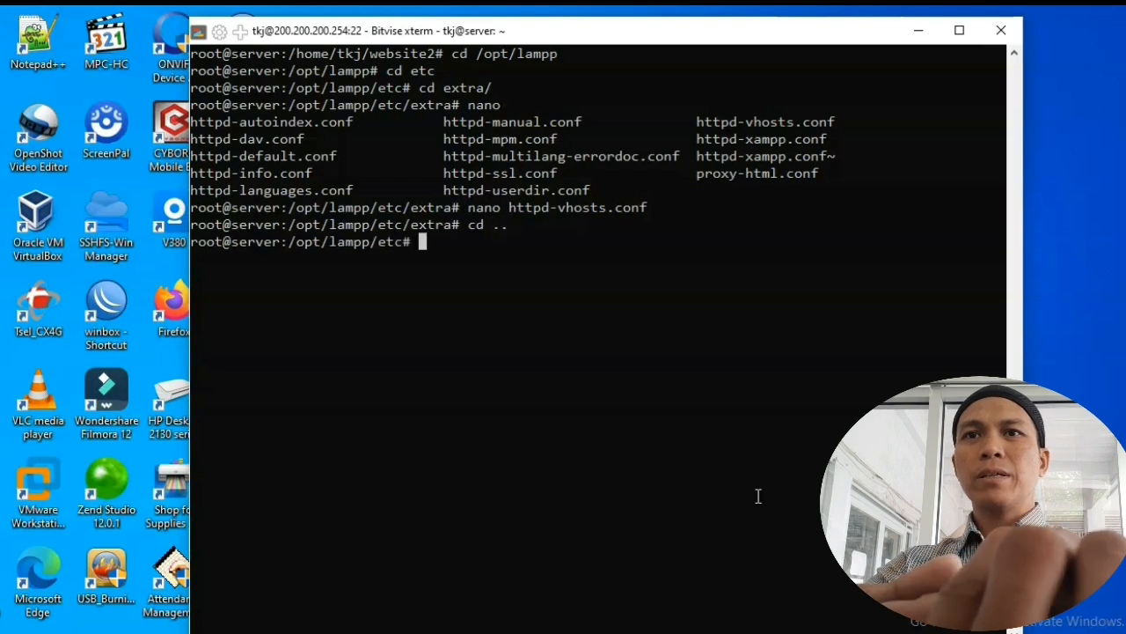
{"action": "type", "text": "ls"}
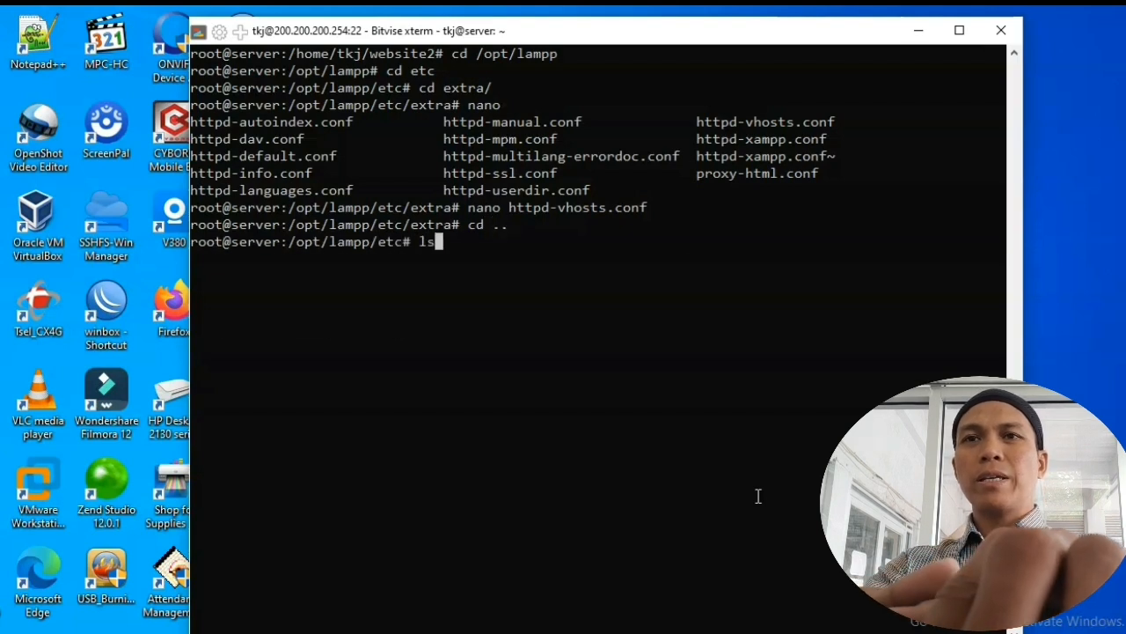
{"action": "key", "text": "Return"}
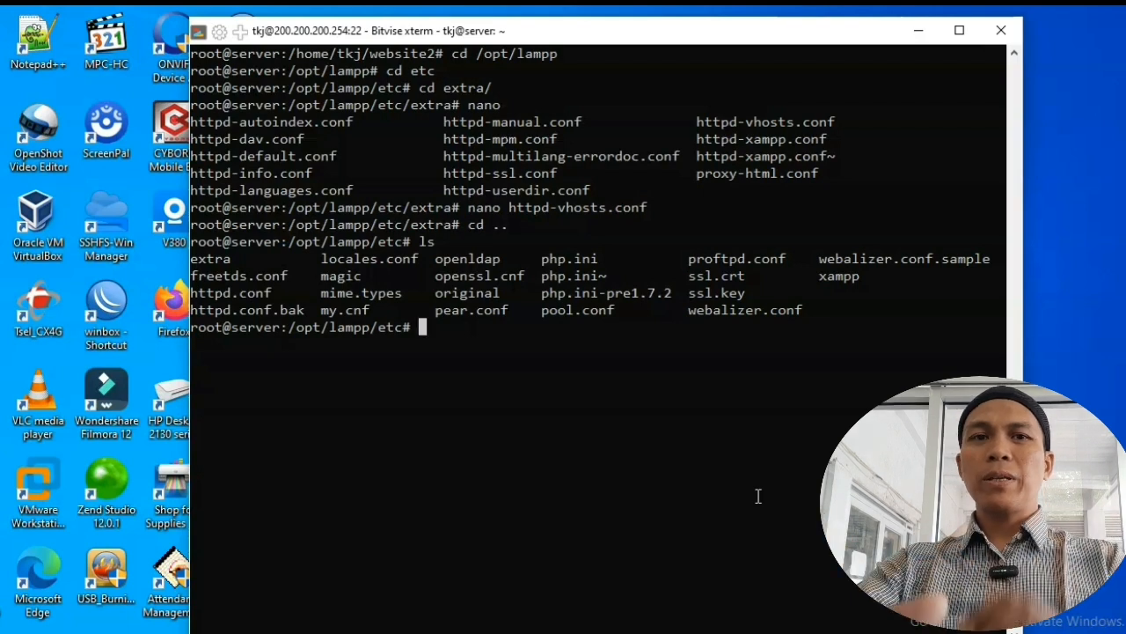
{"action": "type", "text": "nano htt"}
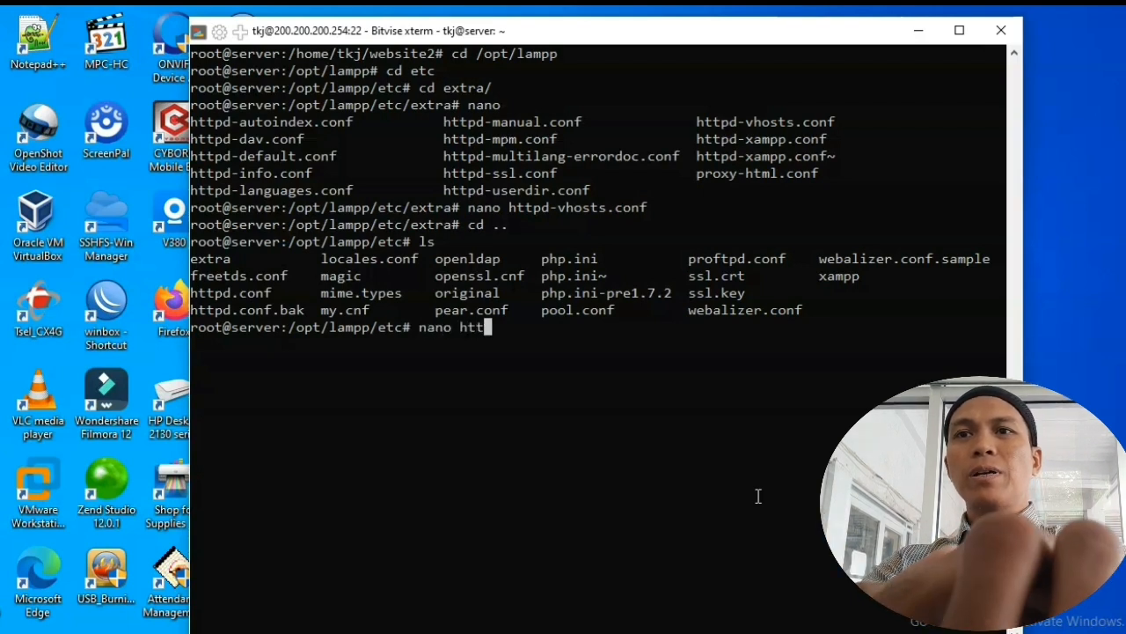
{"action": "key", "text": "Tab"}
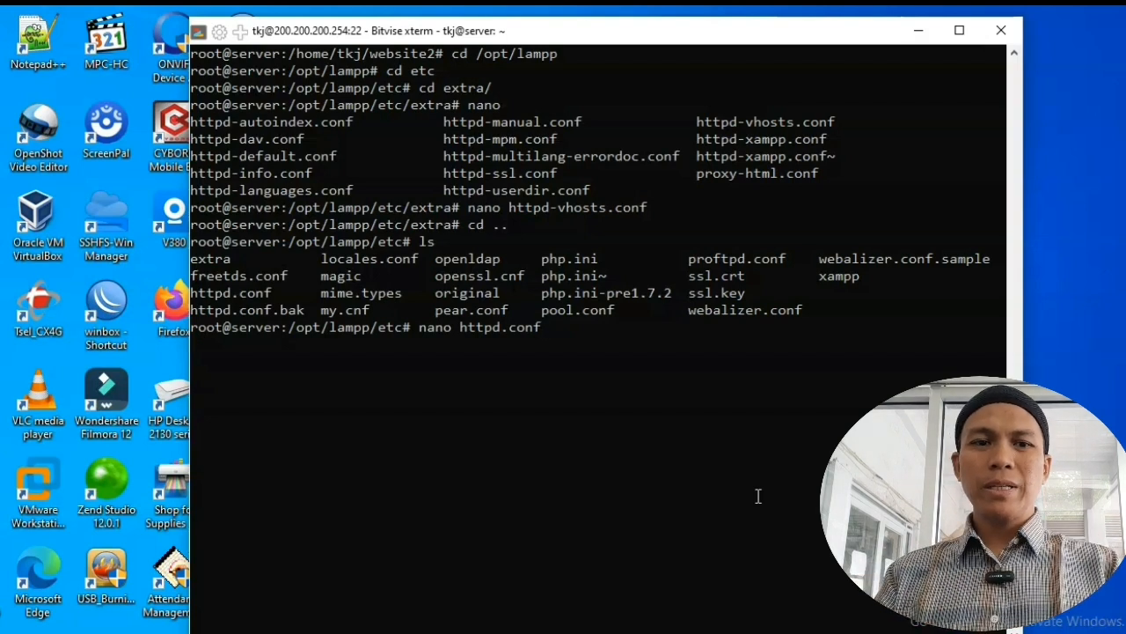
{"action": "key", "text": "Return"}
Step: Page through httpd.conf past the LoadModule lines toward DocumentRoot and start a text search
{"action": "key", "text": "Down"}
{"action": "key", "text": "Down"}
{"action": "key", "text": "Down"}
{"action": "key", "text": "Down"}
{"action": "key", "text": "Down"}
{"action": "key", "text": "Down"}
{"action": "key", "text": "Down"}
{"action": "key", "text": "Down"}
{"action": "key", "text": "Down"}
{"action": "key", "text": "Down"}
{"action": "key", "text": "Down"}
{"action": "key", "text": "Down"}
{"action": "key", "text": "Down"}
{"action": "key", "text": "Down"}
{"action": "key", "text": "Down"}
{"action": "key", "text": "Down"}
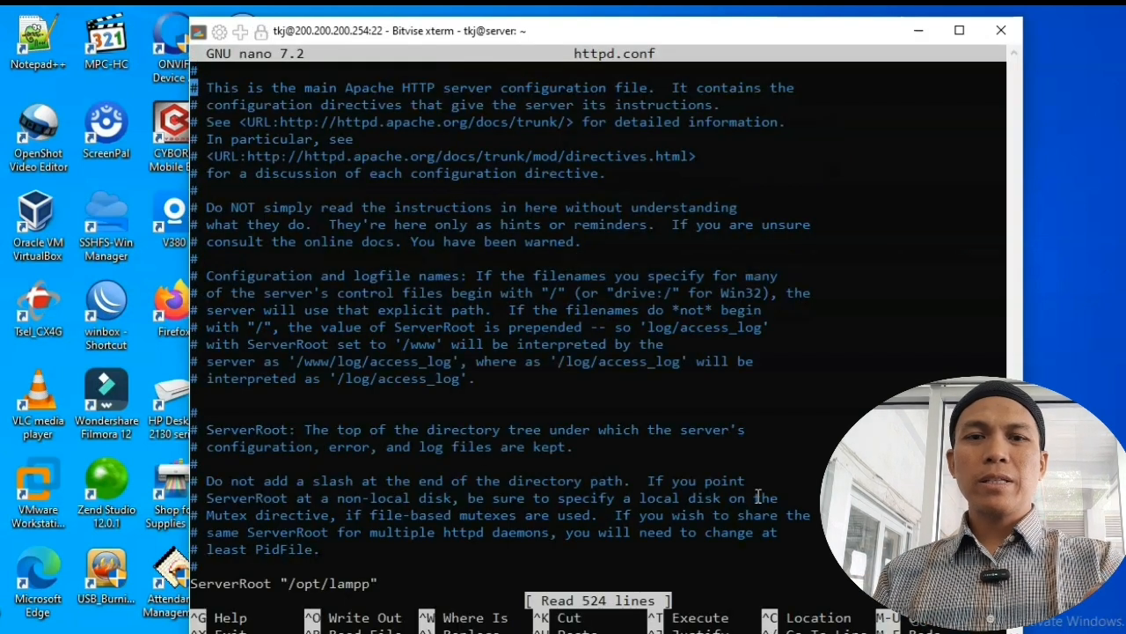
{"action": "key", "text": "Down"}
{"action": "key", "text": "Down"}
{"action": "key", "text": "Down"}
{"action": "key", "text": "Down"}
{"action": "key", "text": "Down"}
{"action": "key", "text": "Down"}
{"action": "key", "text": "Down"}
{"action": "key", "text": "Down"}
{"action": "key", "text": "Down"}
{"action": "key", "text": "Down"}
{"action": "key", "text": "Down"}
{"action": "key", "text": "Down"}
{"action": "key", "text": "Down"}
{"action": "key", "text": "Down"}
{"action": "key", "text": "Down"}
{"action": "key", "text": "Down"}
{"action": "key", "text": "Down"}
{"action": "key", "text": "Down"}
{"action": "key", "text": "Down"}
{"action": "key", "text": "Down"}
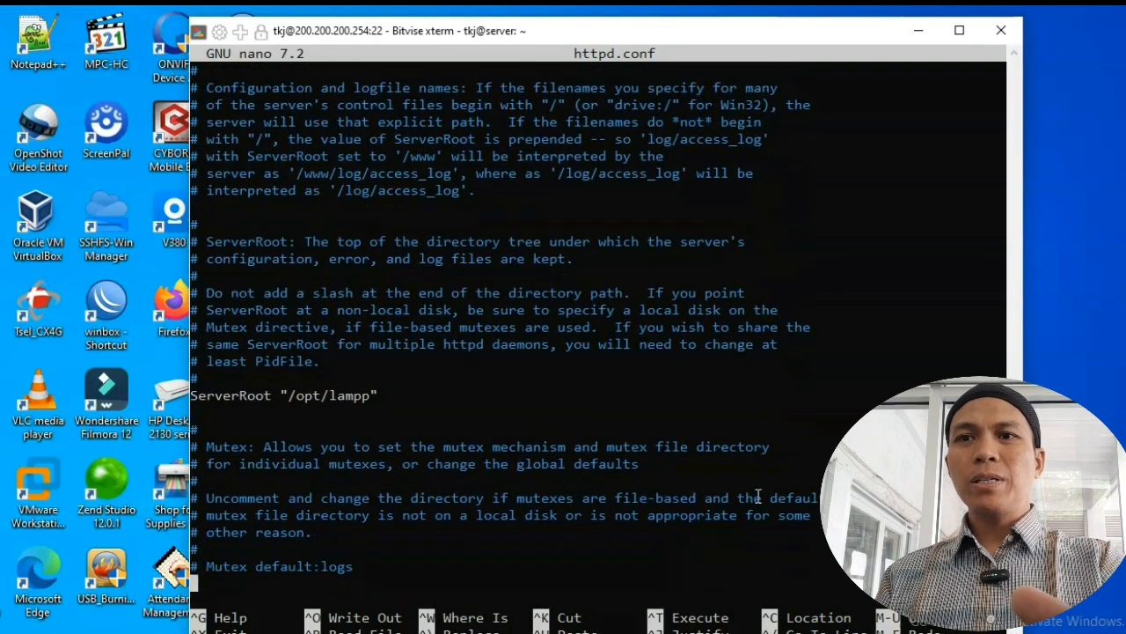
{"action": "key", "text": "Down"}
{"action": "key", "text": "Down"}
{"action": "key", "text": "Down"}
{"action": "key", "text": "Down"}
{"action": "key", "text": "Down"}
{"action": "key", "text": "Down"}
{"action": "key", "text": "Down"}
{"action": "key", "text": "Down"}
{"action": "key", "text": "Down"}
{"action": "key", "text": "Down"}
{"action": "key", "text": "Down"}
{"action": "key", "text": "Down"}
{"action": "key", "text": "Down"}
{"action": "key", "text": "Down"}
{"action": "key", "text": "Down"}
{"action": "key", "text": "Down"}
{"action": "key", "text": "Down"}
{"action": "key", "text": "Down"}
{"action": "key", "text": "Down"}
{"action": "key", "text": "Down"}
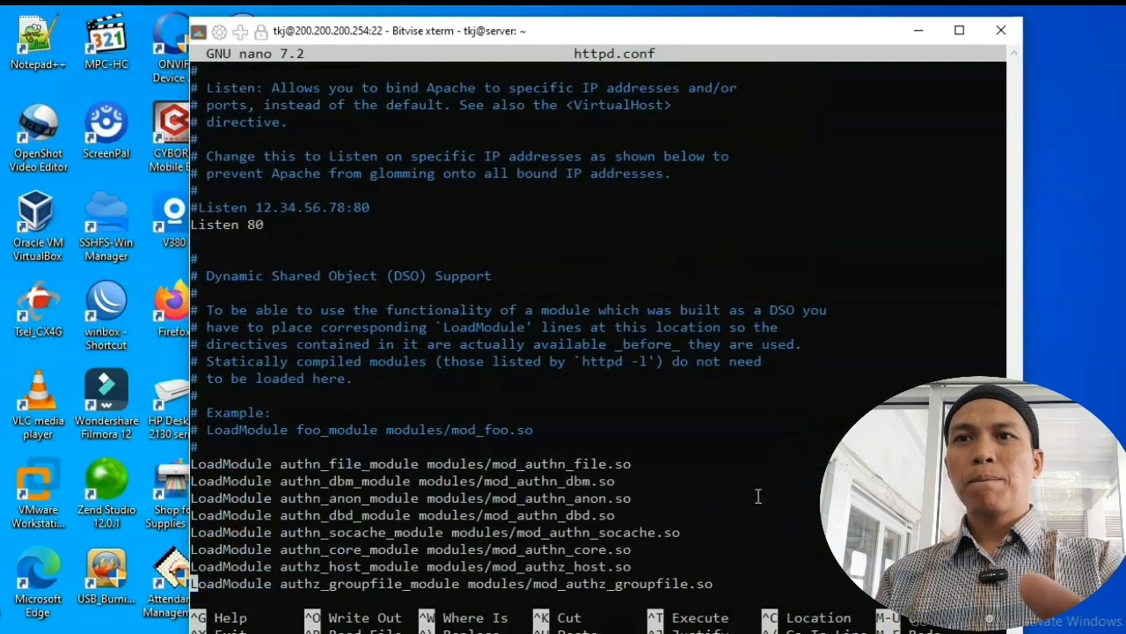
{"action": "key", "text": "Down"}
{"action": "key", "text": "Down"}
{"action": "key", "text": "Down"}
{"action": "key", "text": "Down"}
{"action": "key", "text": "Down"}
{"action": "key", "text": "Down"}
{"action": "key", "text": "Down"}
{"action": "key", "text": "Down"}
{"action": "key", "text": "Down"}
{"action": "key", "text": "Down"}
{"action": "key", "text": "Down"}
{"action": "key", "text": "Down"}
{"action": "key", "text": "Down"}
{"action": "key", "text": "Down"}
{"action": "key", "text": "Down"}
{"action": "key", "text": "Down"}
{"action": "key", "text": "Down"}
{"action": "key", "text": "Down"}
{"action": "key", "text": "Down"}
{"action": "key", "text": "Down"}
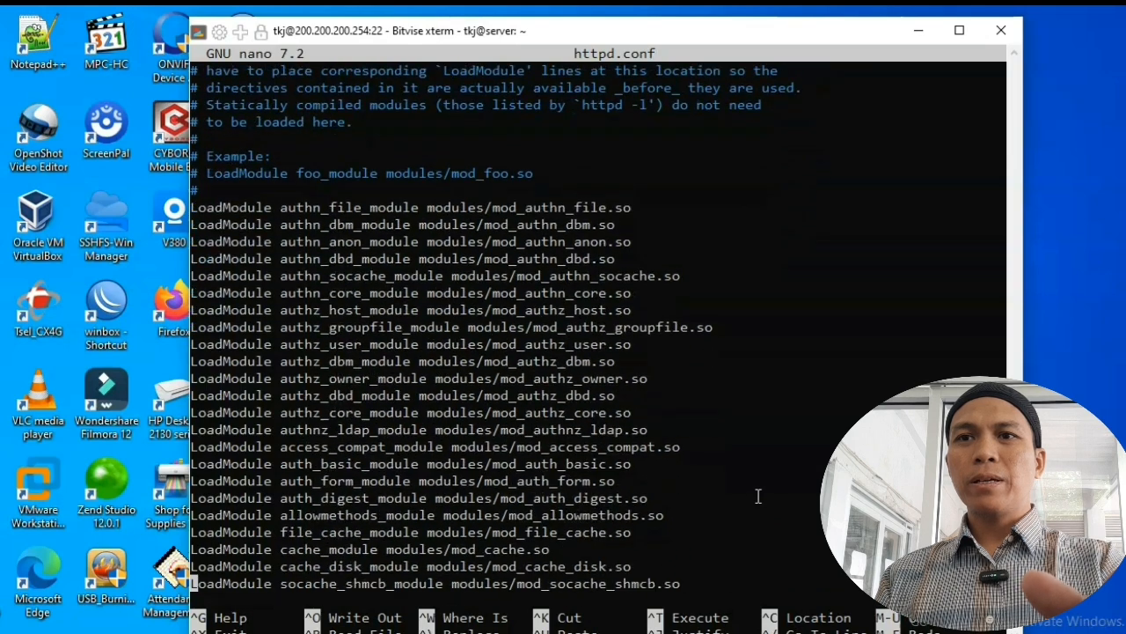
{"action": "key", "text": "Down"}
{"action": "key", "text": "Down"}
{"action": "key", "text": "Down"}
{"action": "key", "text": "Down"}
{"action": "key", "text": "Down"}
{"action": "key", "text": "Down"}
{"action": "key", "text": "Down"}
{"action": "key", "text": "Down"}
{"action": "key", "text": "Down"}
{"action": "key", "text": "Down"}
{"action": "key", "text": "Down"}
{"action": "key", "text": "Down"}
{"action": "key", "text": "Down"}
{"action": "key", "text": "Down"}
{"action": "key", "text": "Down"}
{"action": "key", "text": "Down"}
{"action": "key", "text": "Down"}
{"action": "key", "text": "Down"}
{"action": "key", "text": "Down"}
{"action": "key", "text": "Down"}
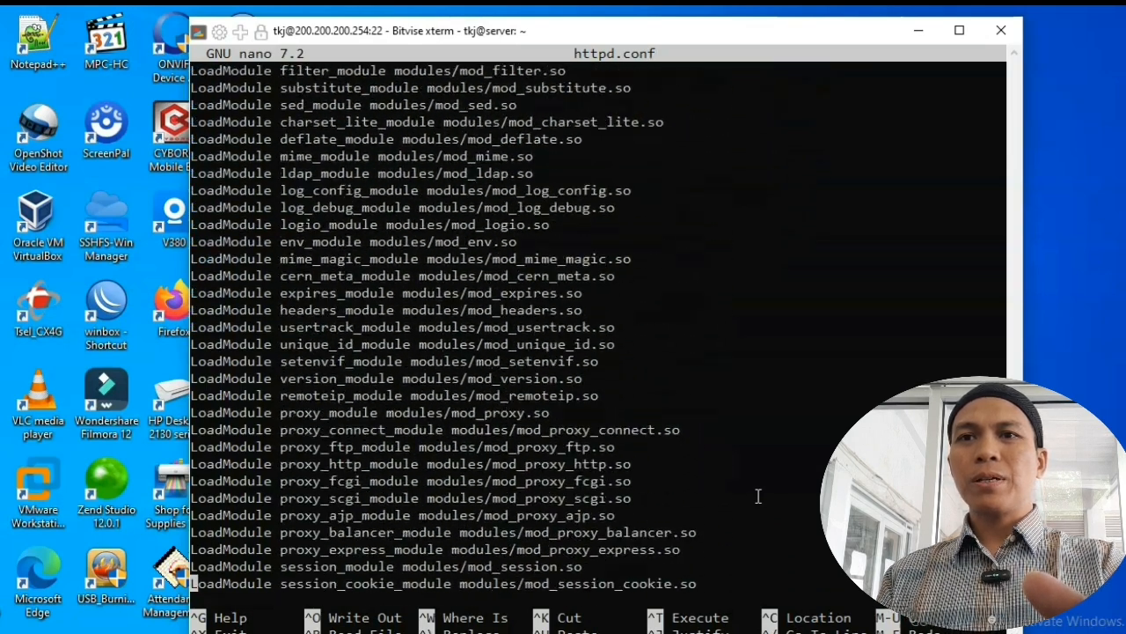
{"action": "key", "text": "Down"}
{"action": "key", "text": "Down"}
{"action": "key", "text": "Down"}
{"action": "key", "text": "Down"}
{"action": "key", "text": "Down"}
{"action": "key", "text": "Down"}
{"action": "key", "text": "Down"}
{"action": "key", "text": "Down"}
{"action": "key", "text": "Down"}
{"action": "key", "text": "Down"}
{"action": "key", "text": "Down"}
{"action": "key", "text": "Down"}
{"action": "key", "text": "Down"}
{"action": "key", "text": "Down"}
{"action": "key", "text": "Down"}
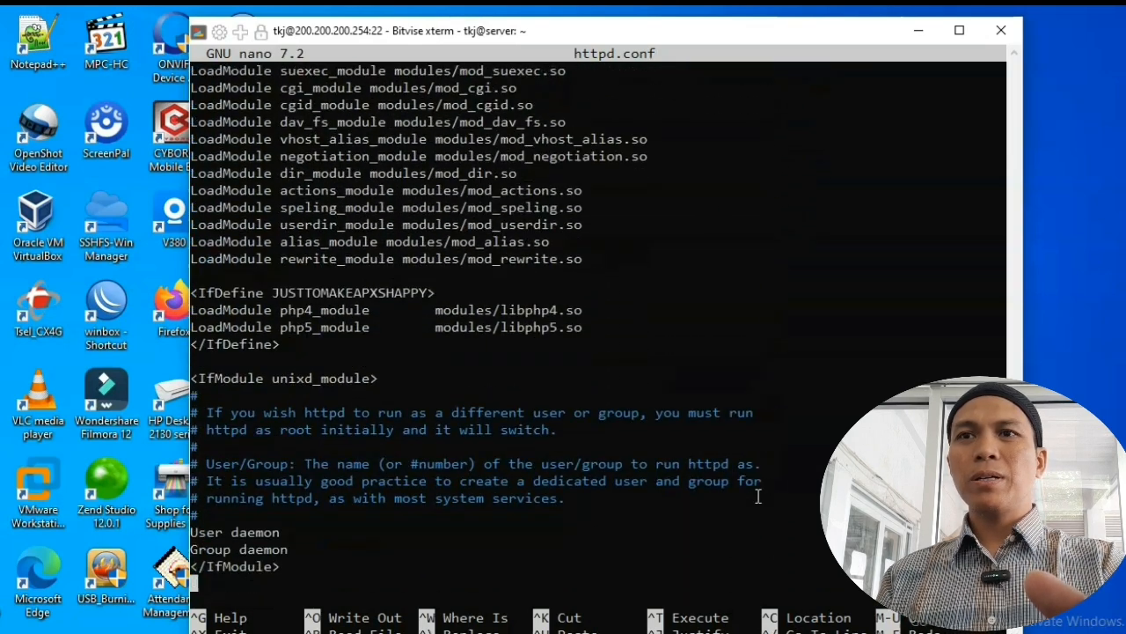
{"action": "key", "text": "Down"}
{"action": "key", "text": "Down"}
{"action": "key", "text": "Down"}
{"action": "key", "text": "Down"}
{"action": "key", "text": "Down"}
{"action": "key", "text": "Down"}
{"action": "key", "text": "Down"}
{"action": "key", "text": "Down"}
{"action": "key", "text": "Down"}
{"action": "key", "text": "Down"}
{"action": "key", "text": "Down"}
{"action": "key", "text": "Down"}
{"action": "key", "text": "Down"}
{"action": "key", "text": "Down"}
{"action": "key", "text": "Down"}
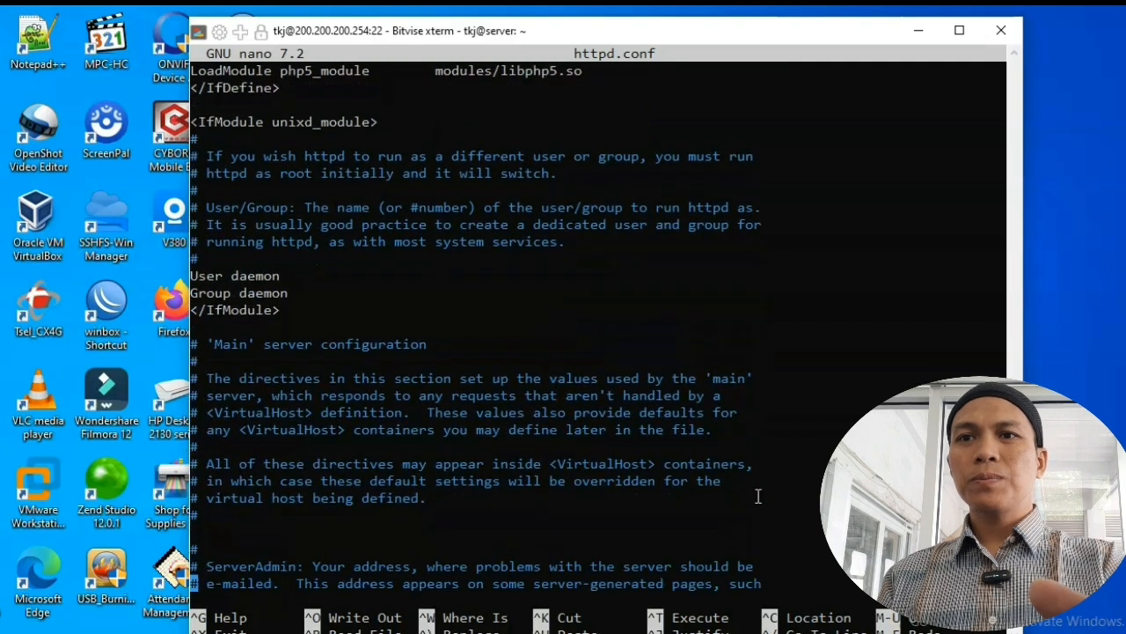
{"action": "key", "text": "Down"}
{"action": "key", "text": "Down"}
{"action": "key", "text": "Down"}
{"action": "key", "text": "Down"}
{"action": "key", "text": "Down"}
{"action": "key", "text": "Down"}
{"action": "key", "text": "Down"}
{"action": "key", "text": "Down"}
{"action": "key", "text": "Down"}
{"action": "key", "text": "Down"}
{"action": "key", "text": "Down"}
{"action": "key", "text": "Down"}
{"action": "key", "text": "Down"}
{"action": "key", "text": "Down"}
{"action": "key", "text": "Down"}
{"action": "key", "text": "Down"}
{"action": "key", "text": "Down"}
{"action": "key", "text": "Down"}
{"action": "key", "text": "Down"}
{"action": "key", "text": "Down"}
{"action": "key", "text": "Down"}
{"action": "key", "text": "Down"}
{"action": "key", "text": "Down"}
{"action": "key", "text": "Down"}
{"action": "key", "text": "Down"}
{"action": "key", "text": "Down"}
{"action": "key", "text": "Down"}
{"action": "key", "text": "Down"}
{"action": "key", "text": "Down"}
{"action": "key", "text": "Down"}
{"action": "key", "text": "Down"}
{"action": "key", "text": "Down"}
{"action": "key", "text": "Down"}
{"action": "key", "text": "Down"}
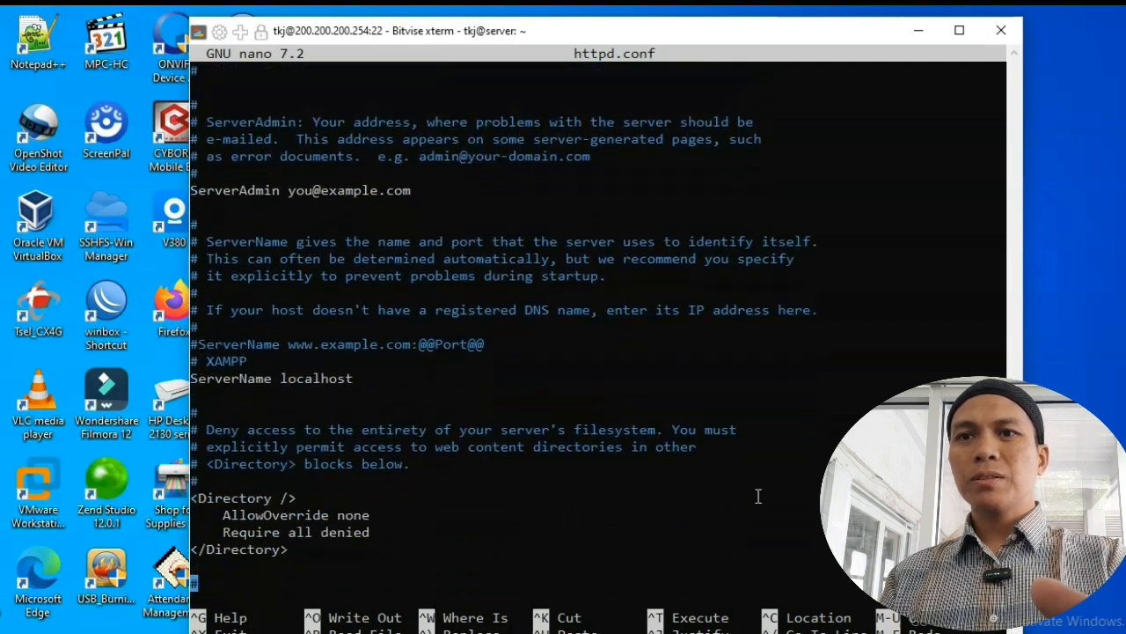
{"action": "key", "text": "Down"}
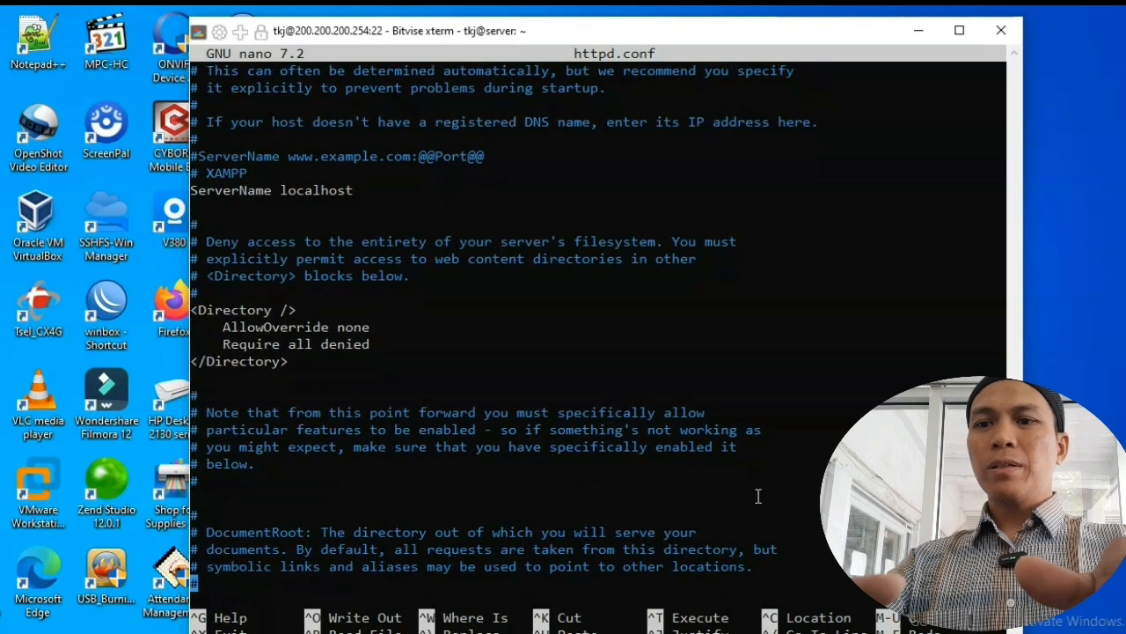
{"action": "key", "text": "ctrl+w"}
Step: Search for 'vhos' and uncomment the Include etc/extra/httpd-vhosts.conf line
{"action": "type", "text": "vh"}
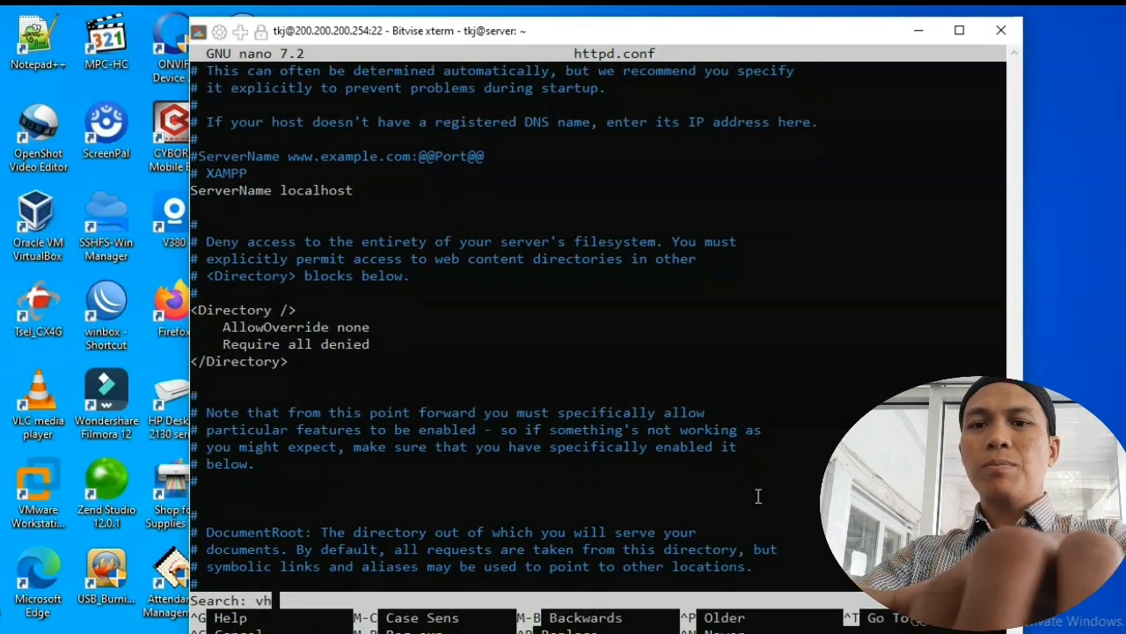
{"action": "type", "text": "os"}
{"action": "key", "text": "Return"}
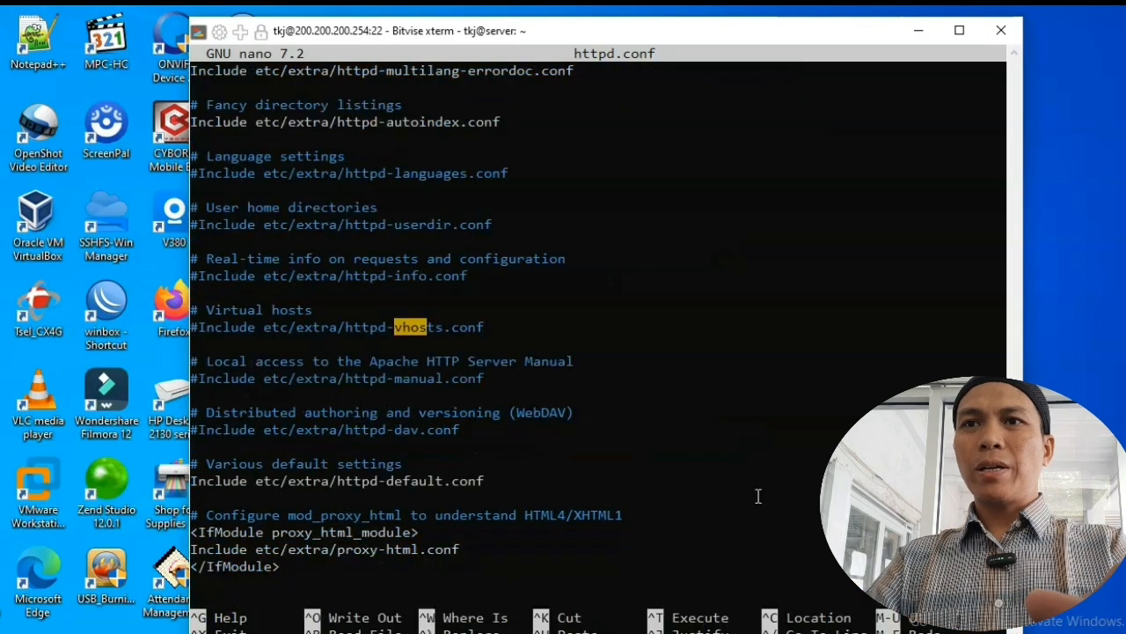
{"action": "key", "text": "Left"}
{"action": "key", "text": "Left"}
{"action": "key", "text": "Left"}
{"action": "key", "text": "Left"}
{"action": "key", "text": "Left"}
{"action": "key", "text": "Left"}
{"action": "key", "text": "Left"}
{"action": "key", "text": "Left"}
{"action": "key", "text": "Left"}
{"action": "key", "text": "Left"}
{"action": "key", "text": "Left"}
{"action": "key", "text": "Left"}
{"action": "key", "text": "Left"}
{"action": "key", "text": "Left"}
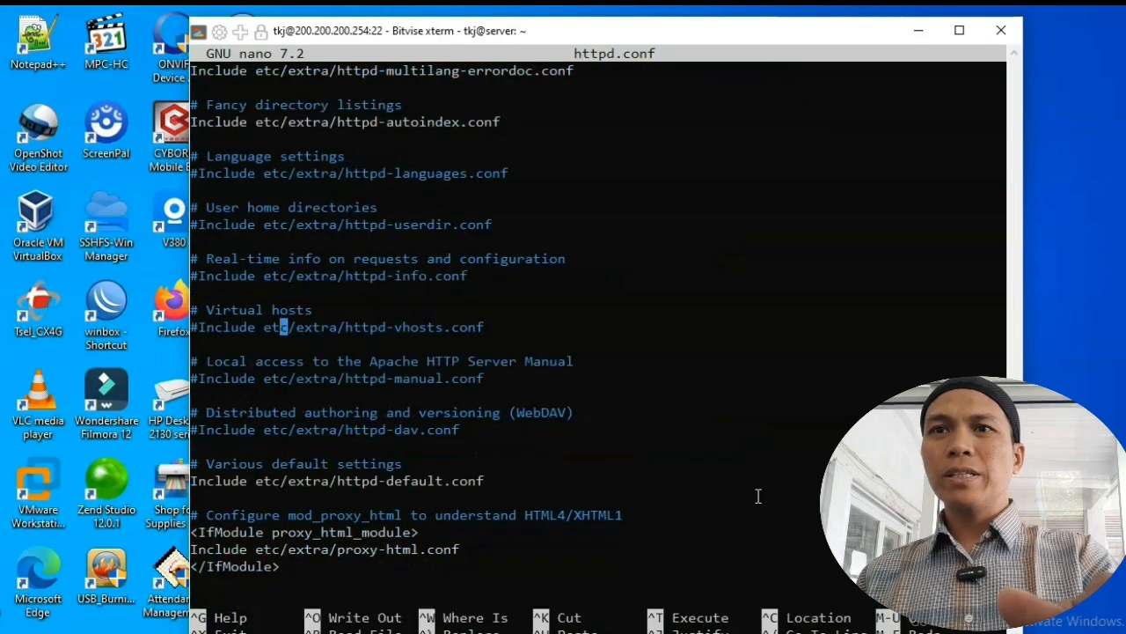
{"action": "key", "text": "Left"}
{"action": "key", "text": "Left"}
{"action": "key", "text": "Left"}
{"action": "key", "text": "Left"}
{"action": "key", "text": "Left"}
{"action": "key", "text": "Left"}
{"action": "key", "text": "Left"}
{"action": "key", "text": "Left"}
{"action": "key", "text": "Left"}
{"action": "key", "text": "Left"}
{"action": "key", "text": "Left"}
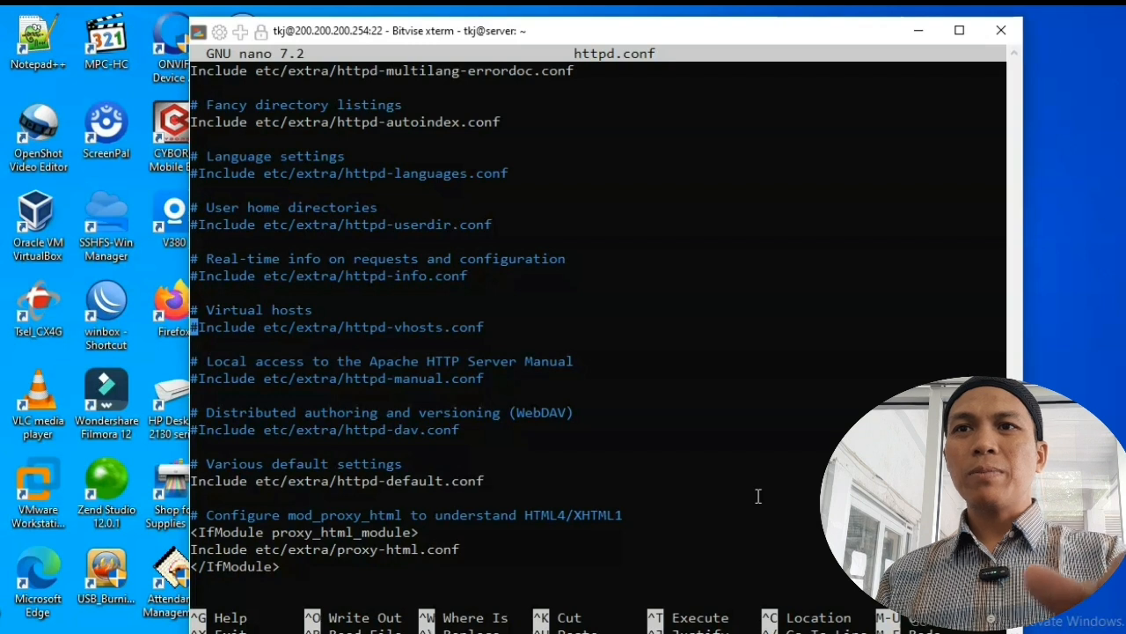
{"action": "key", "text": "Delete"}
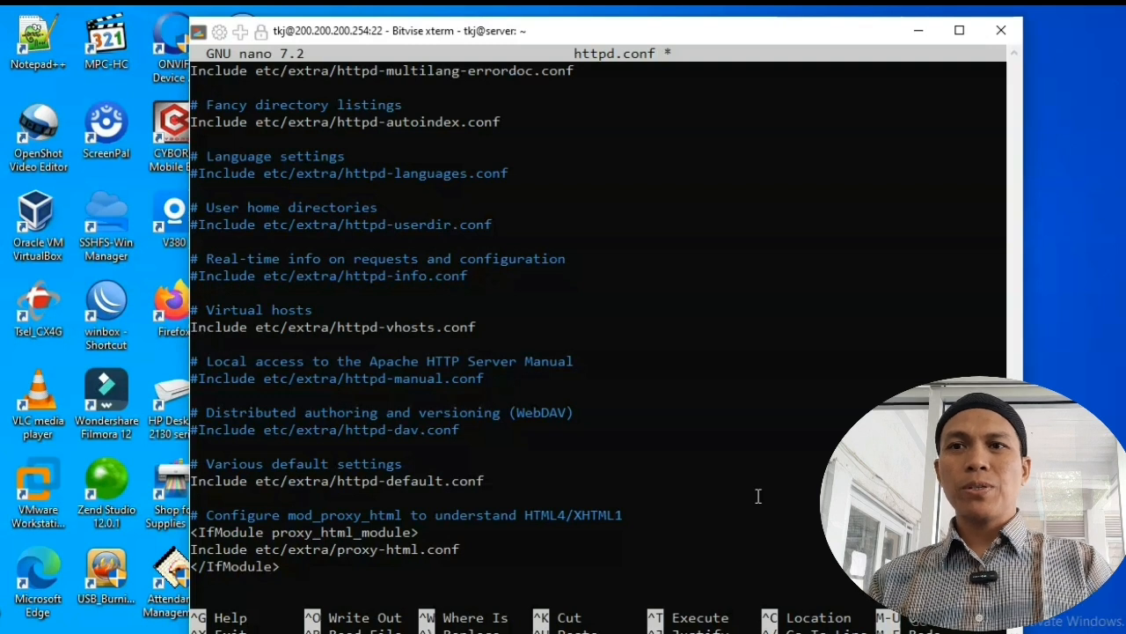
Step: Save the changes to httpd.conf and exit nano
{"action": "key", "text": "ctrl+x"}
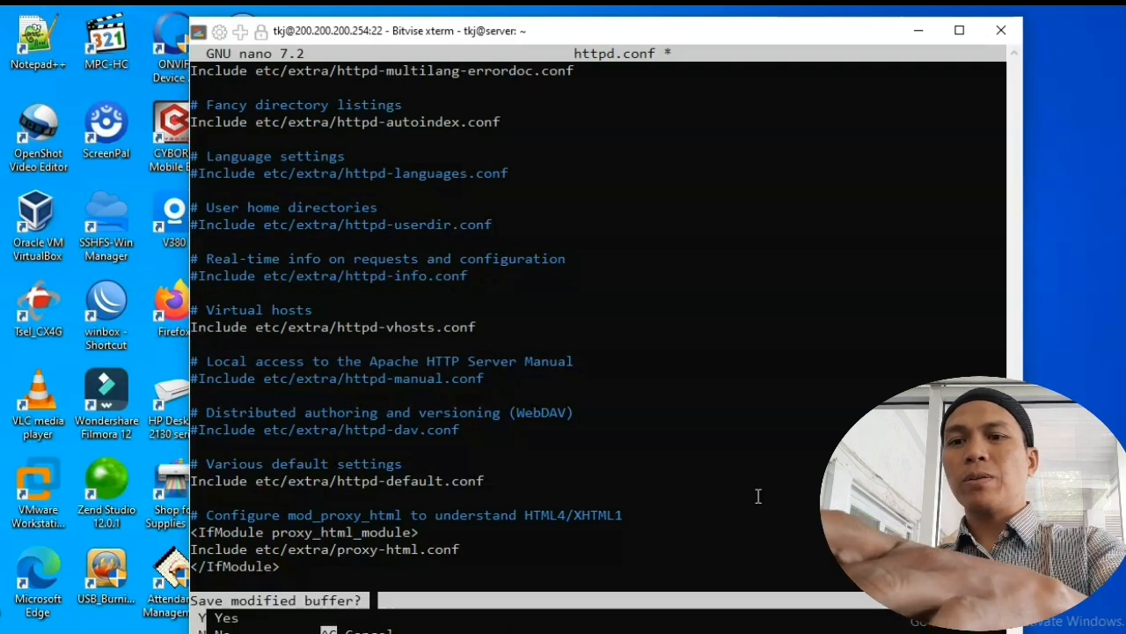
{"action": "key", "text": "y"}
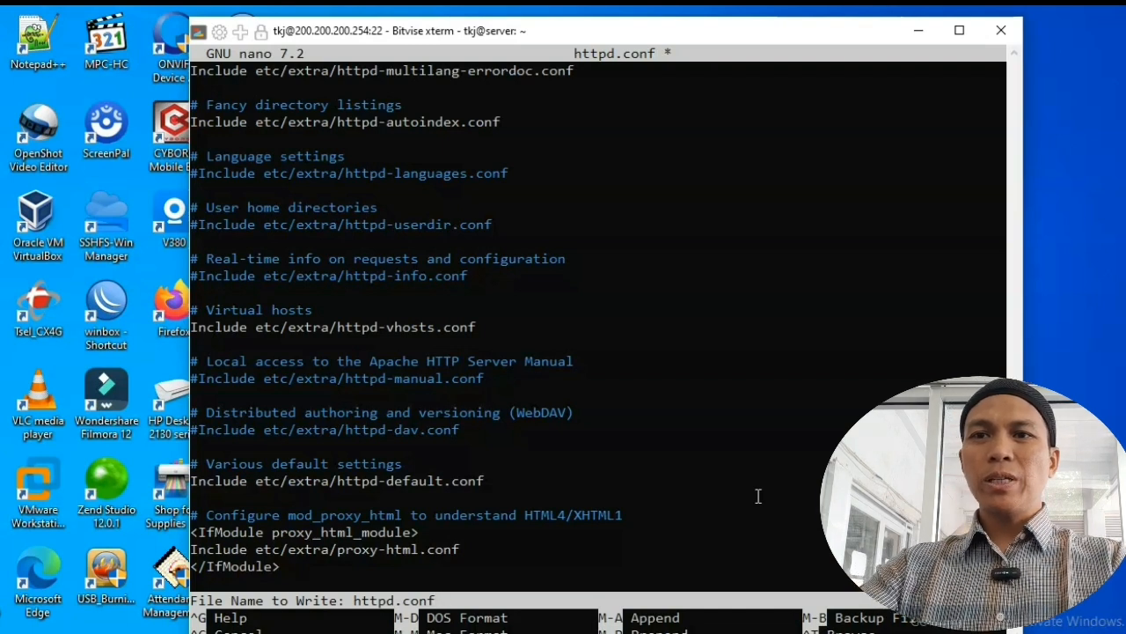
{"action": "key", "text": "Return"}
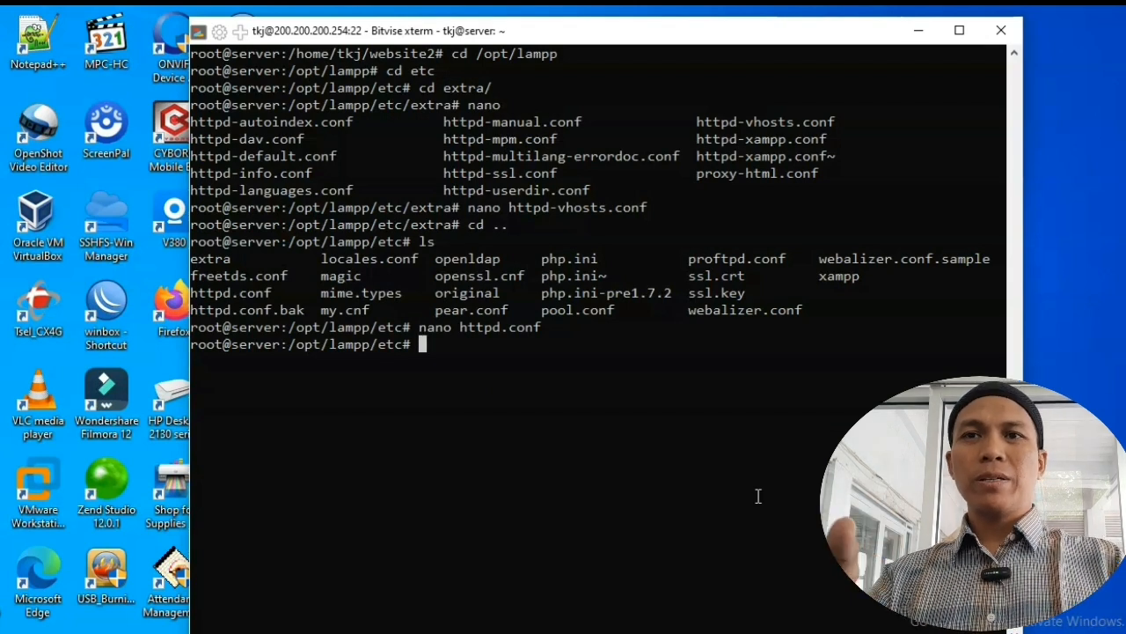
Step: Run /opt/lampp/lampp restart so Apache, MySQL and ProFTPD reload the new configuration
{"action": "type", "text": "/"}
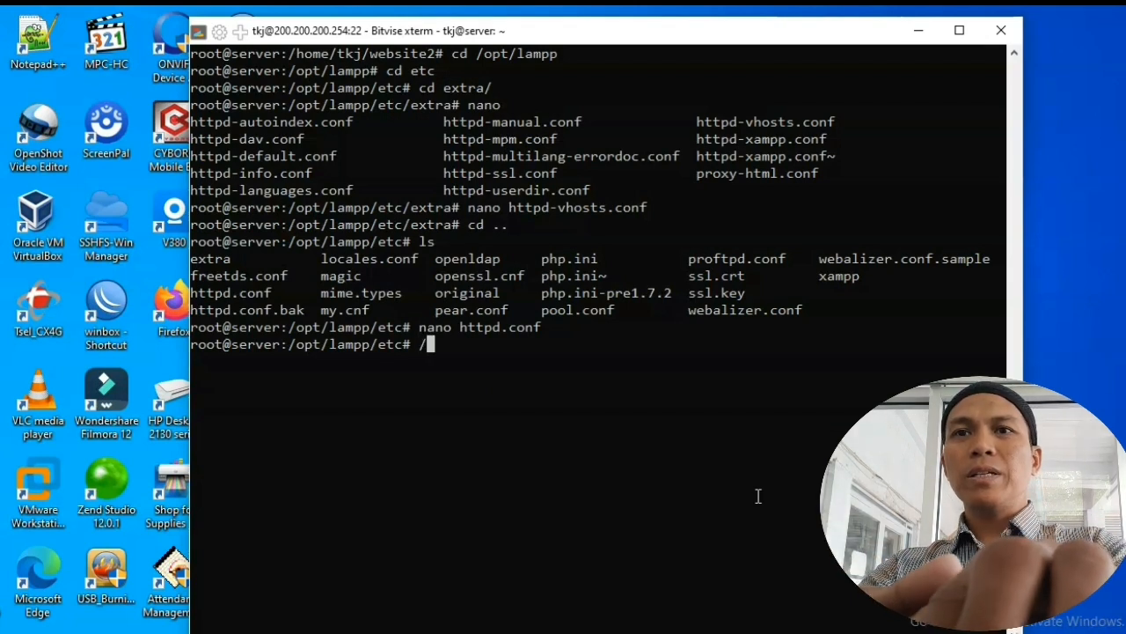
{"action": "type", "text": "opt/lam"}
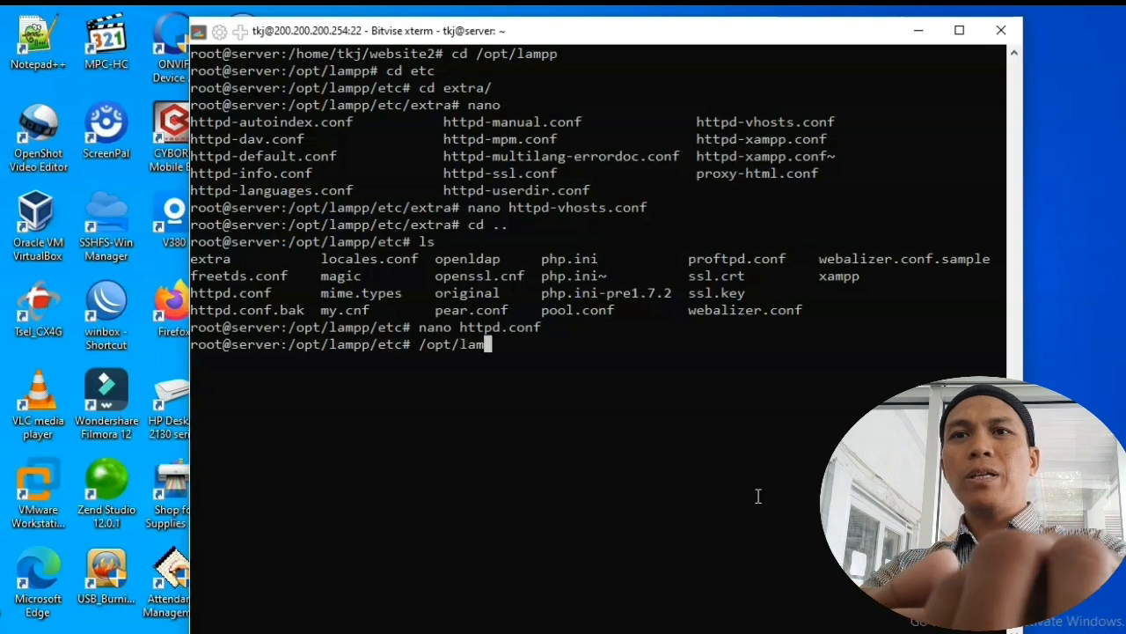
{"action": "type", "text": "pp/"}
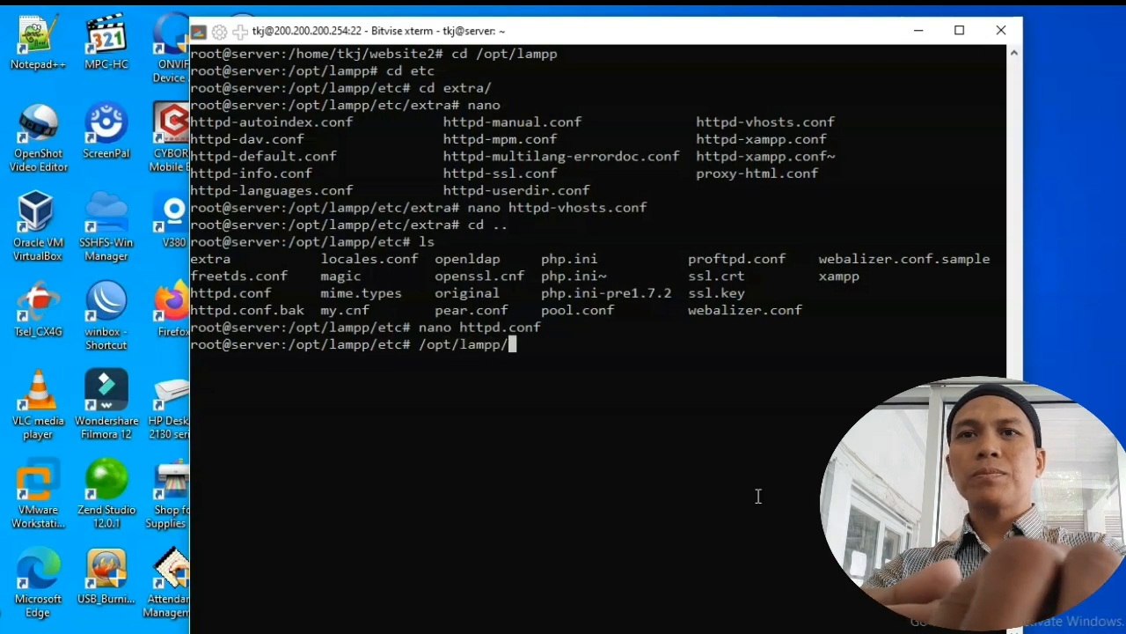
{"action": "type", "text": "lampp restart"}
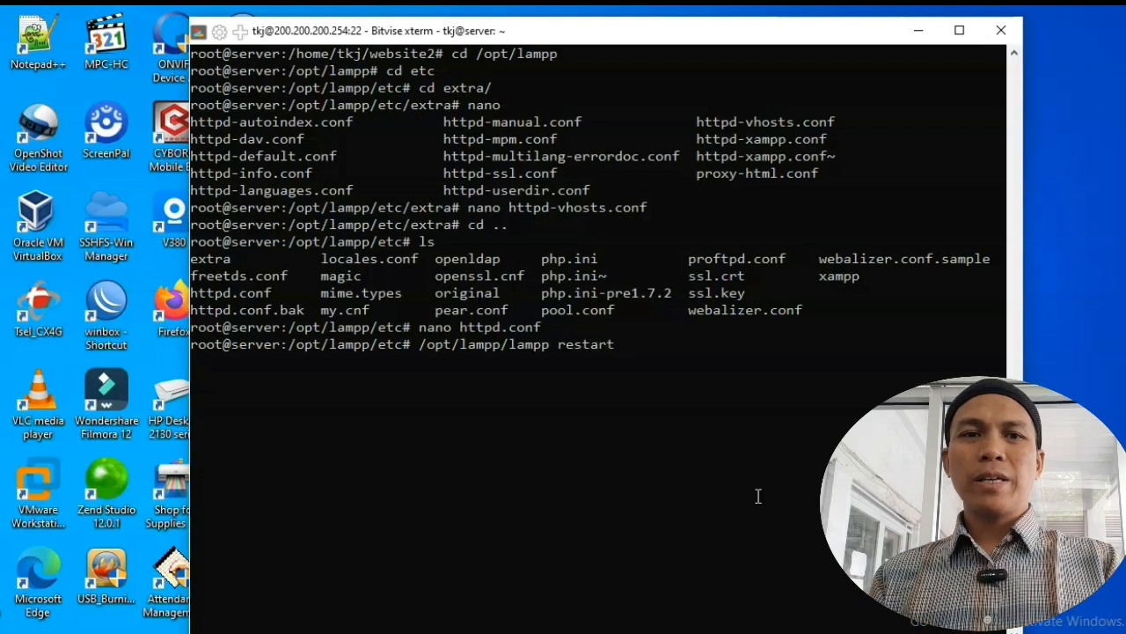
{"action": "key", "text": "Return"}
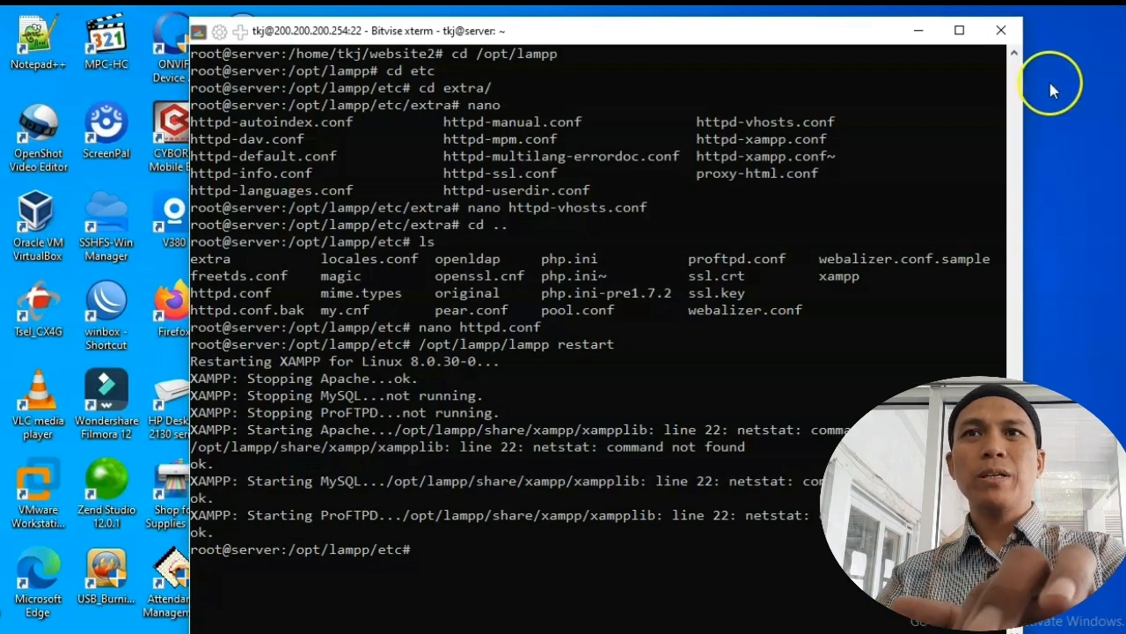
Step: Minimize the SSH terminal, the Notepad notes and the Bitvise client window
{"action": "left_click", "coordinate": [922, 34]}
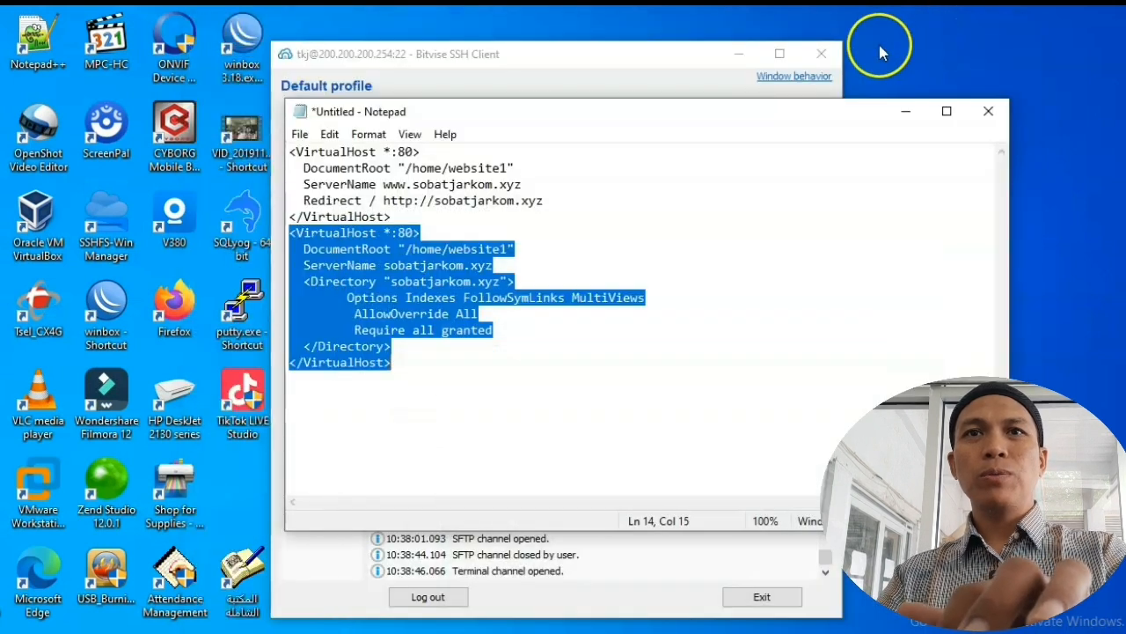
{"action": "left_click", "coordinate": [901, 111]}
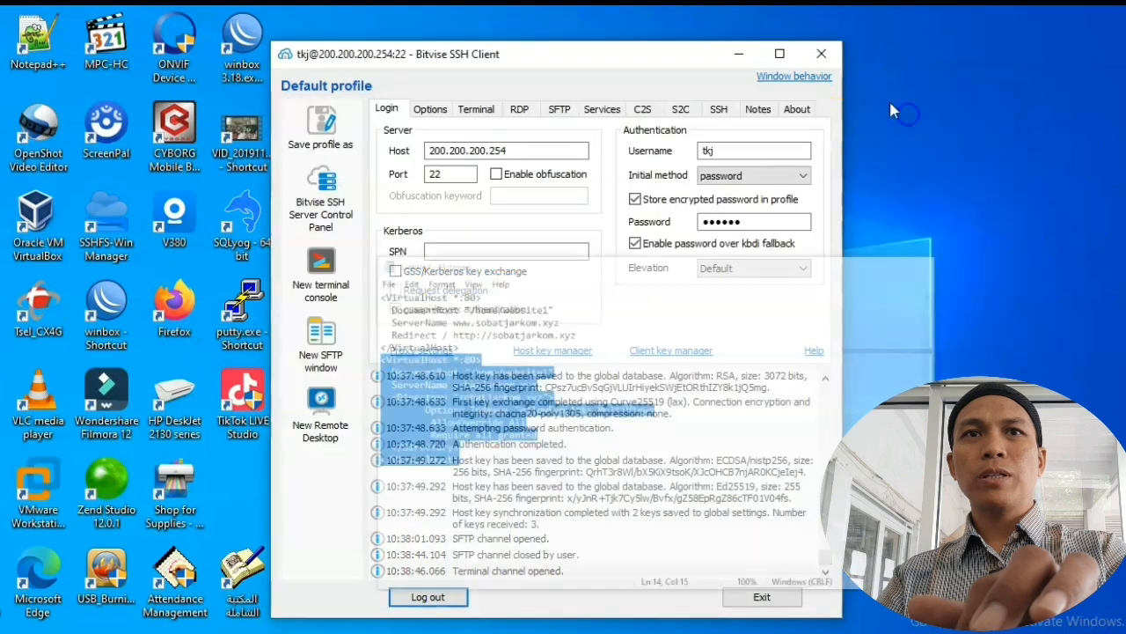
{"action": "left_click", "coordinate": [742, 55]}
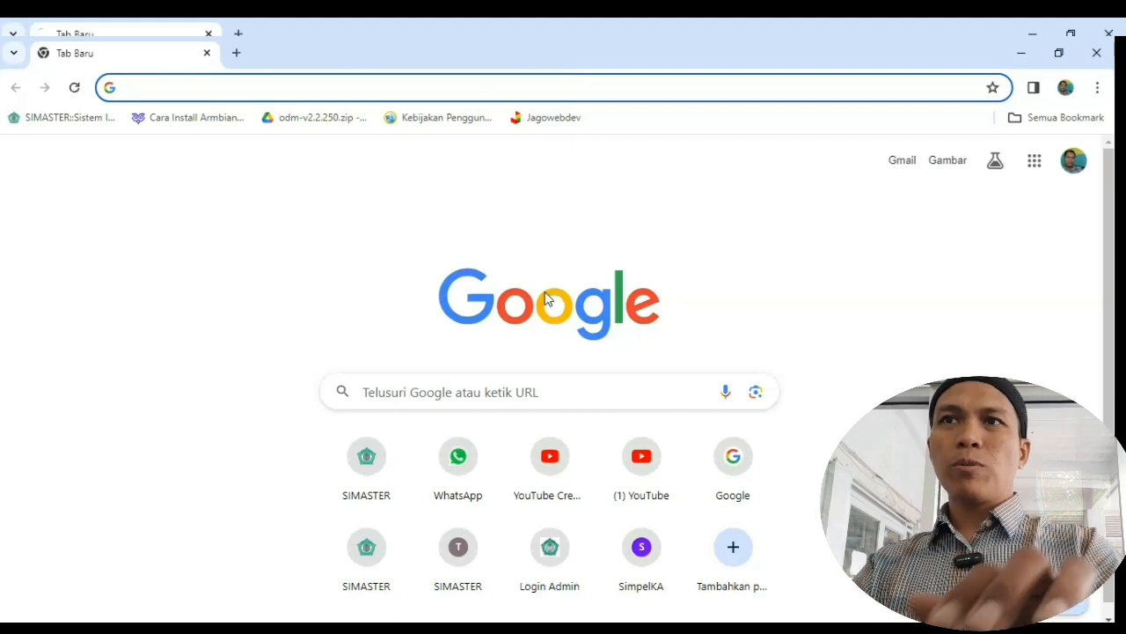
Step: Load the router admin page at 192.168.1.1 and dismiss the translation offer
{"action": "left_click", "coordinate": [547, 93]}
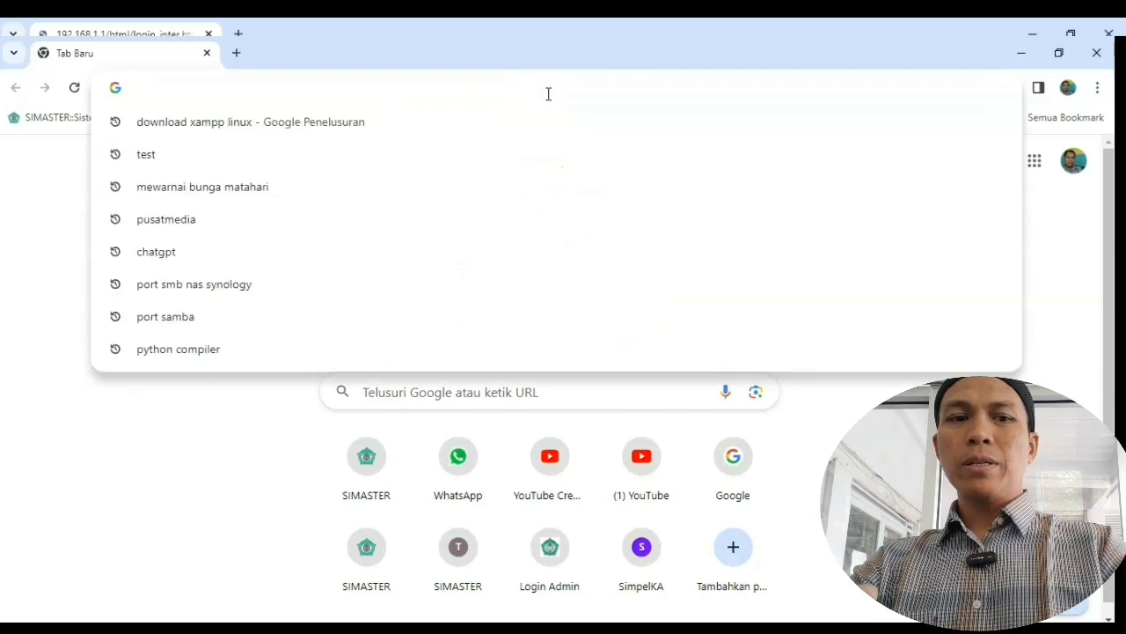
{"action": "type", "text": "192"}
{"action": "key", "text": "Right"}
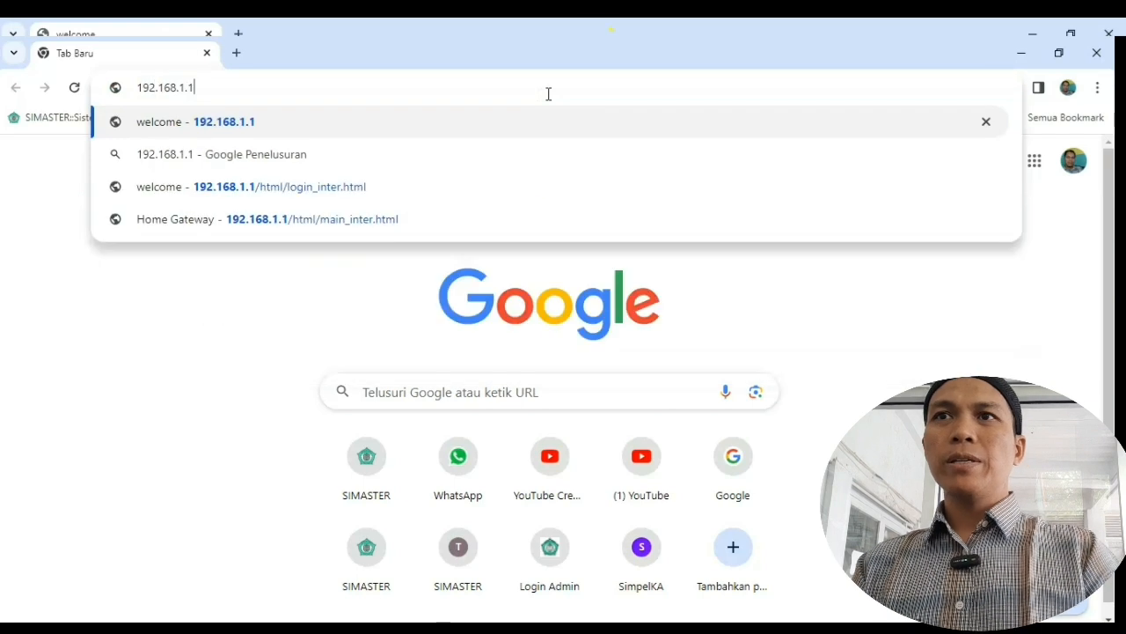
{"action": "key", "text": "Return"}
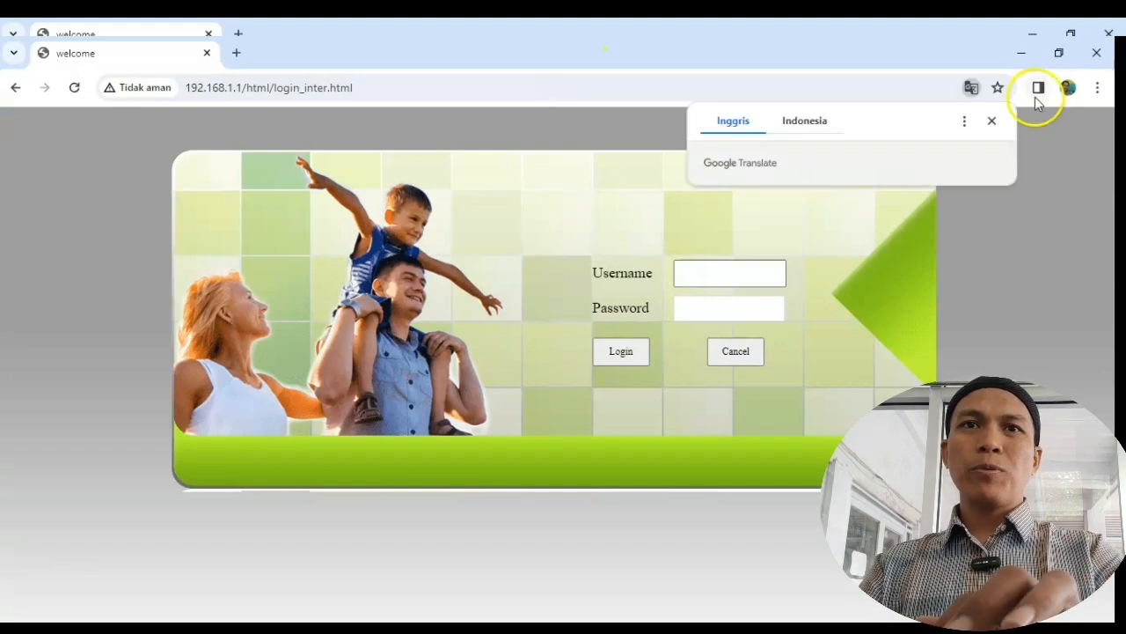
{"action": "left_click", "coordinate": [997, 123]}
Step: Sign in as admin using the router password copied from the Notepad note
{"action": "left_click", "coordinate": [732, 269]}
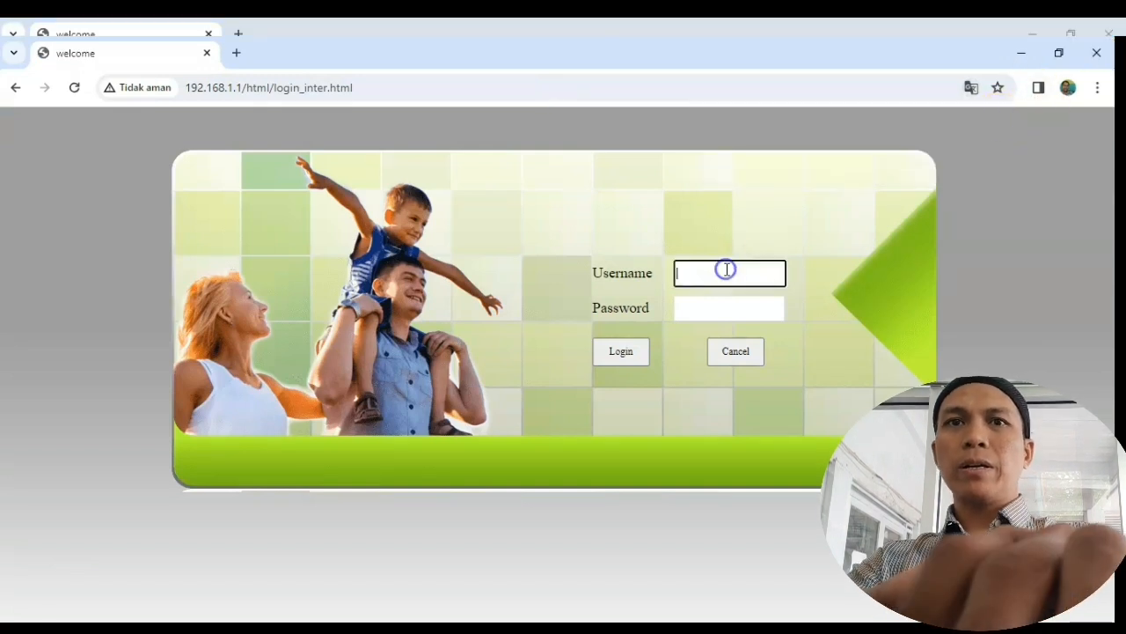
{"action": "type", "text": "admin"}
{"action": "key", "text": "Tab"}
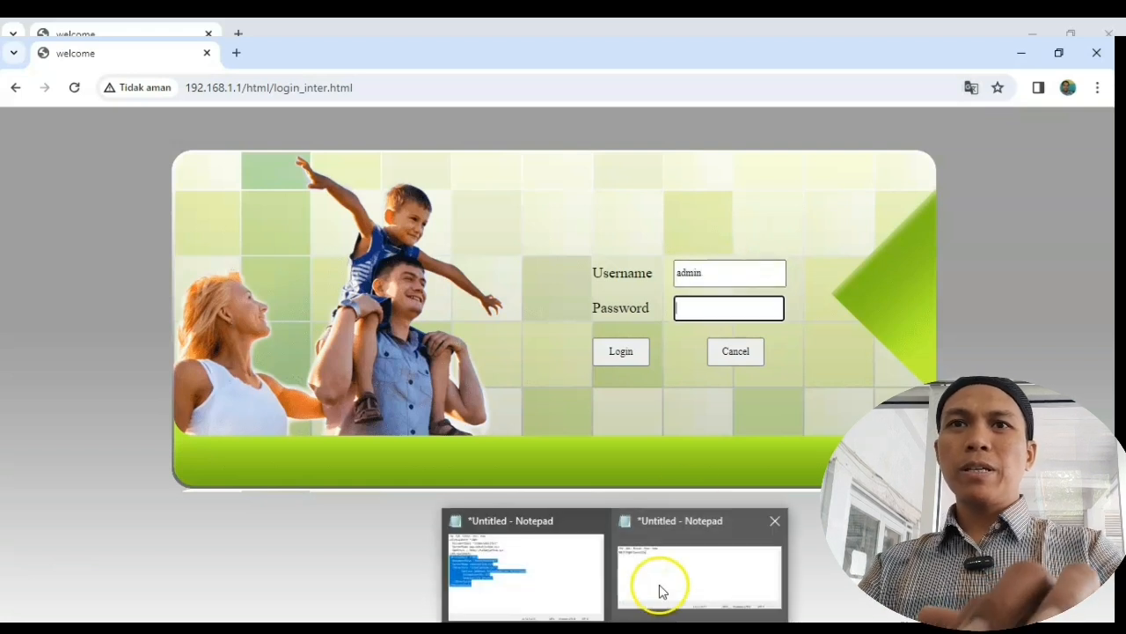
{"action": "left_click", "coordinate": [660, 586]}
{"action": "left_click_drag", "start_coordinate": [482, 278], "coordinate": [369, 279]}
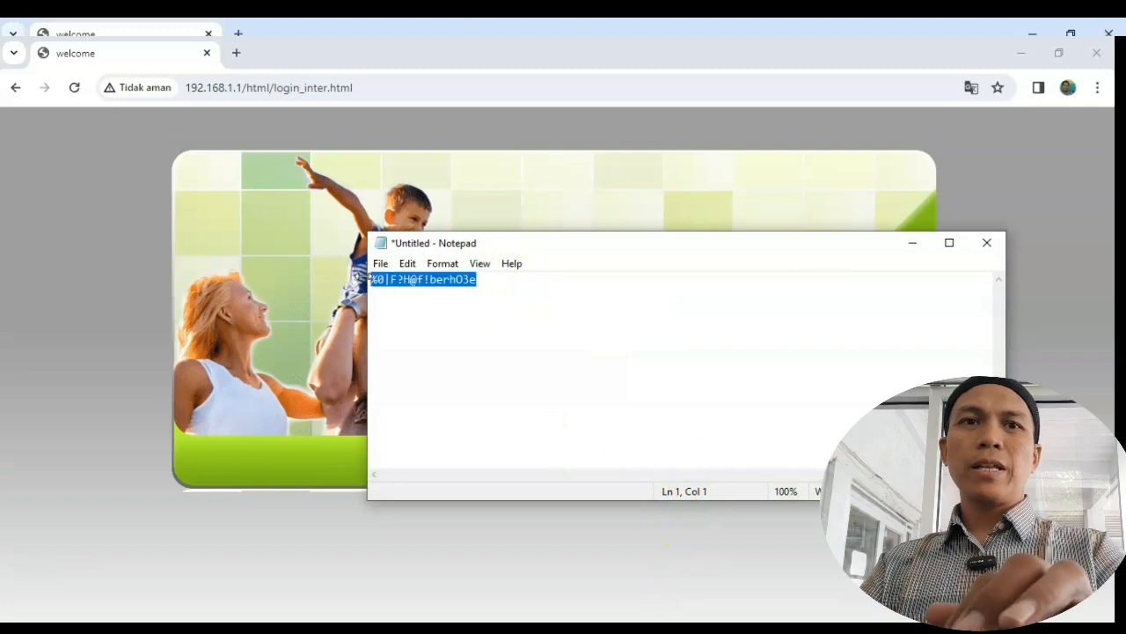
{"action": "left_click", "coordinate": [916, 245]}
{"action": "left_click", "coordinate": [763, 303]}
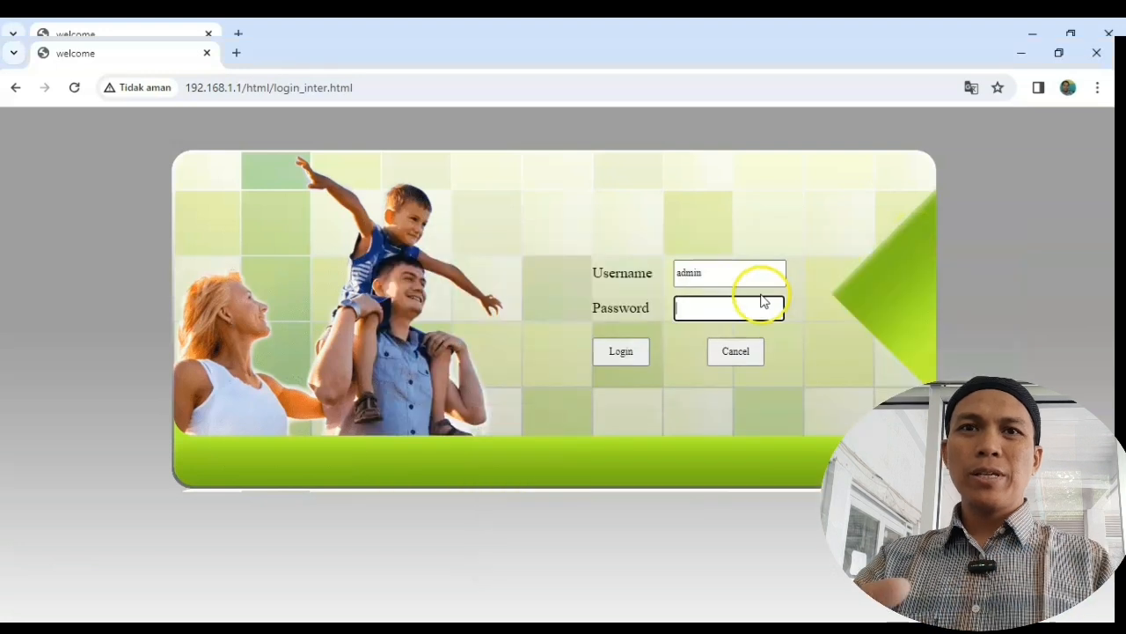
{"action": "left_click", "coordinate": [735, 313]}
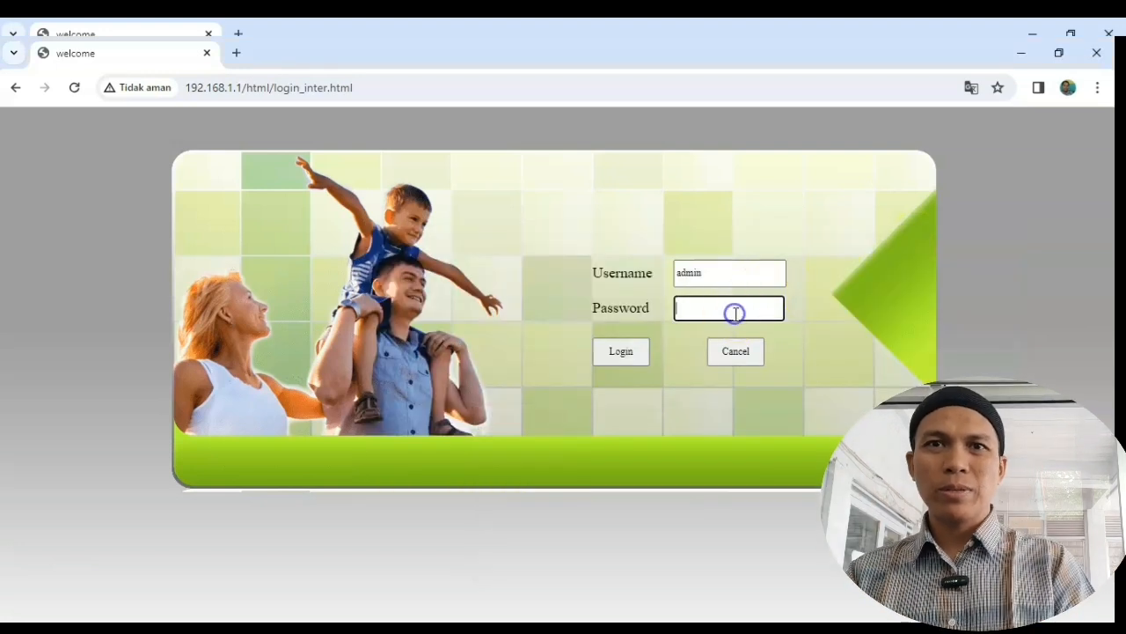
{"action": "key", "text": "ctrl+v"}
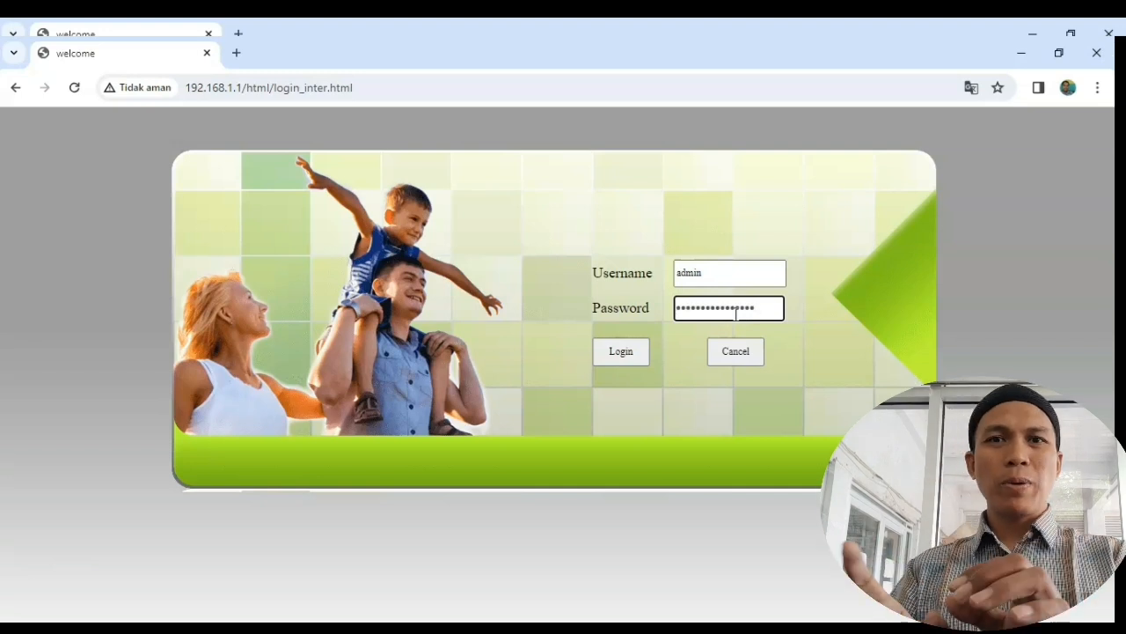
{"action": "left_click", "coordinate": [621, 354]}
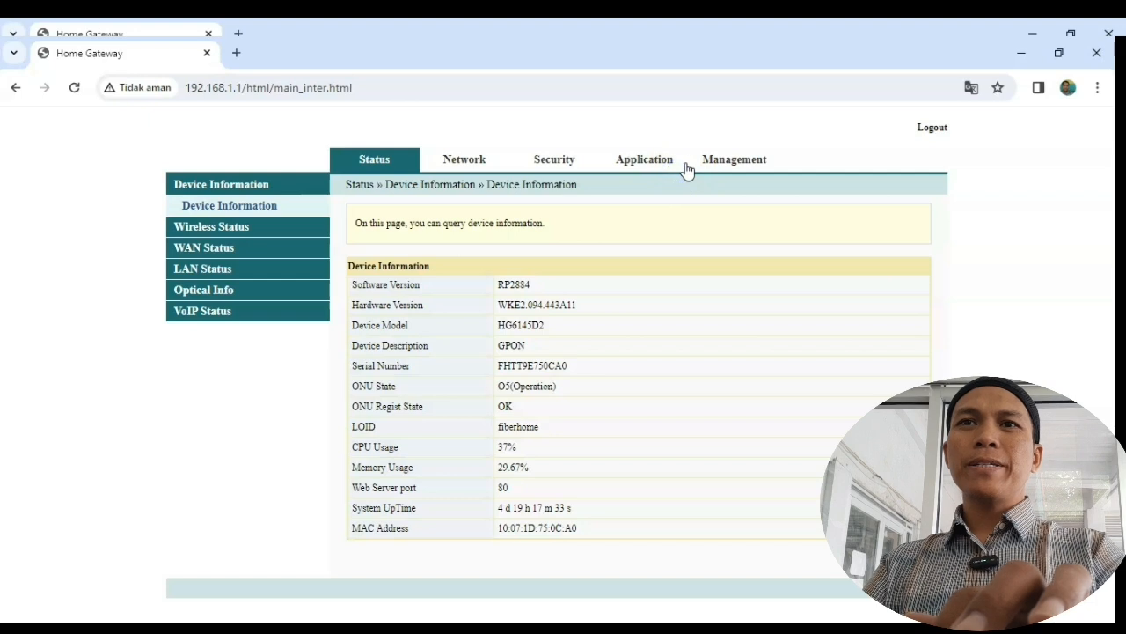
Step: Go to Application > Port Mapping and start adding a new rule
{"action": "left_click", "coordinate": [290, 244]}
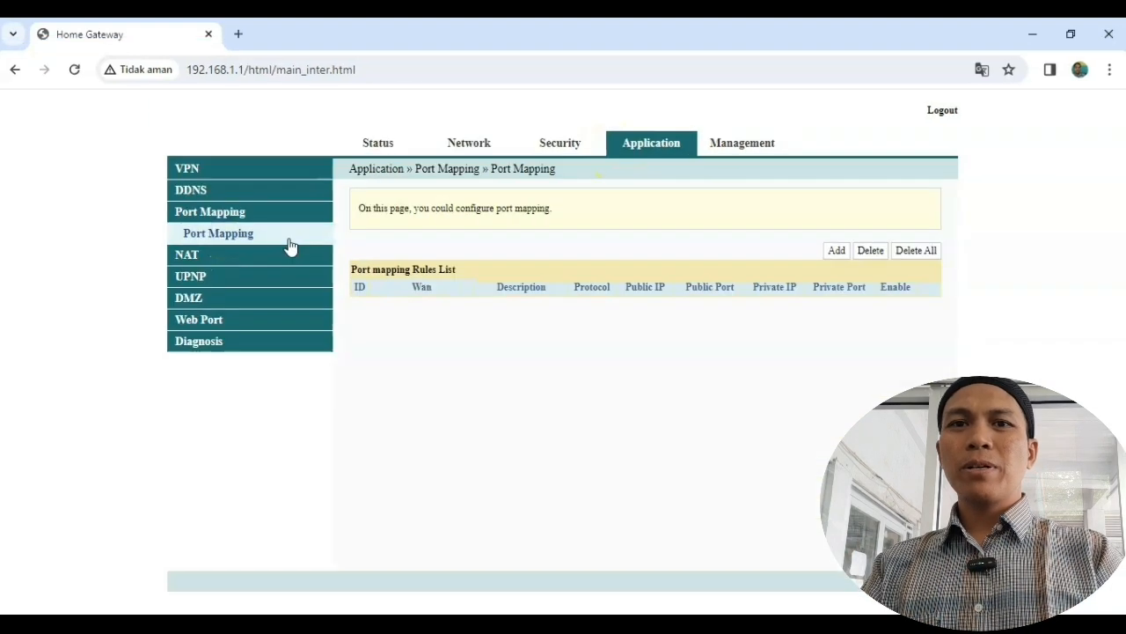
{"action": "left_click", "coordinate": [838, 252]}
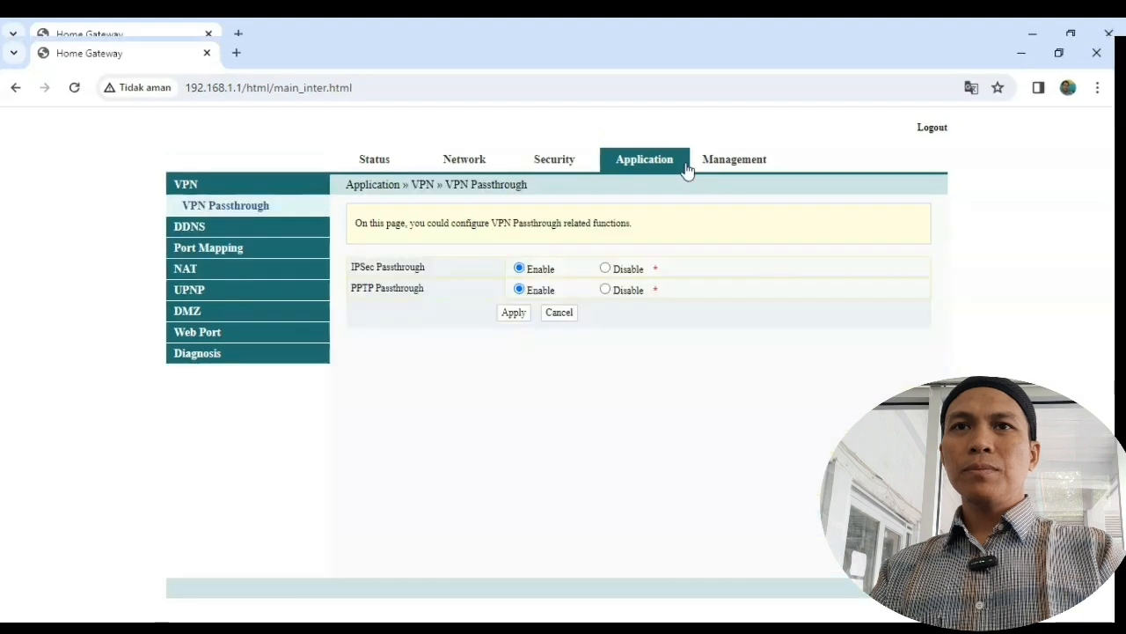
{"action": "left_click", "coordinate": [608, 169]}
{"action": "left_click", "coordinate": [222, 248]}
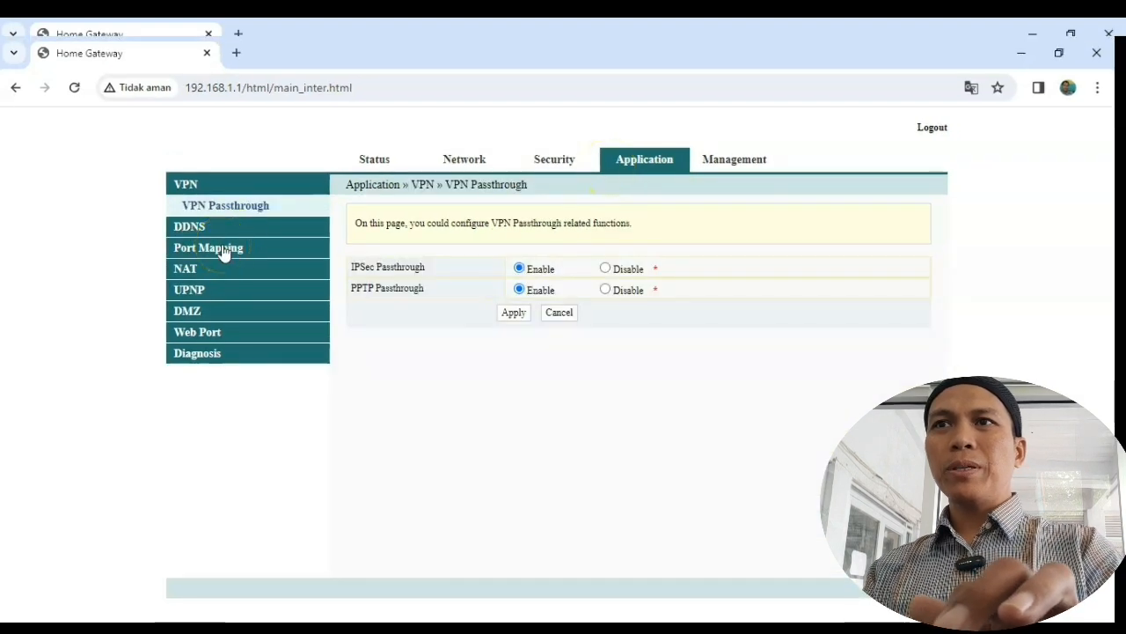
{"action": "left_click", "coordinate": [223, 249]}
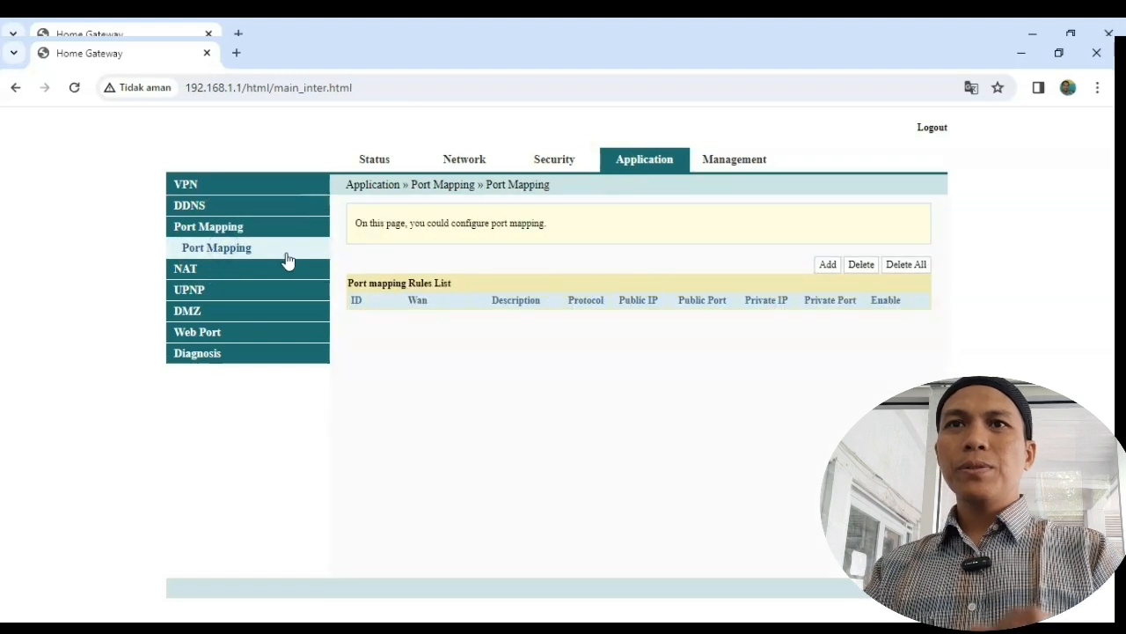
{"action": "left_click", "coordinate": [828, 264]}
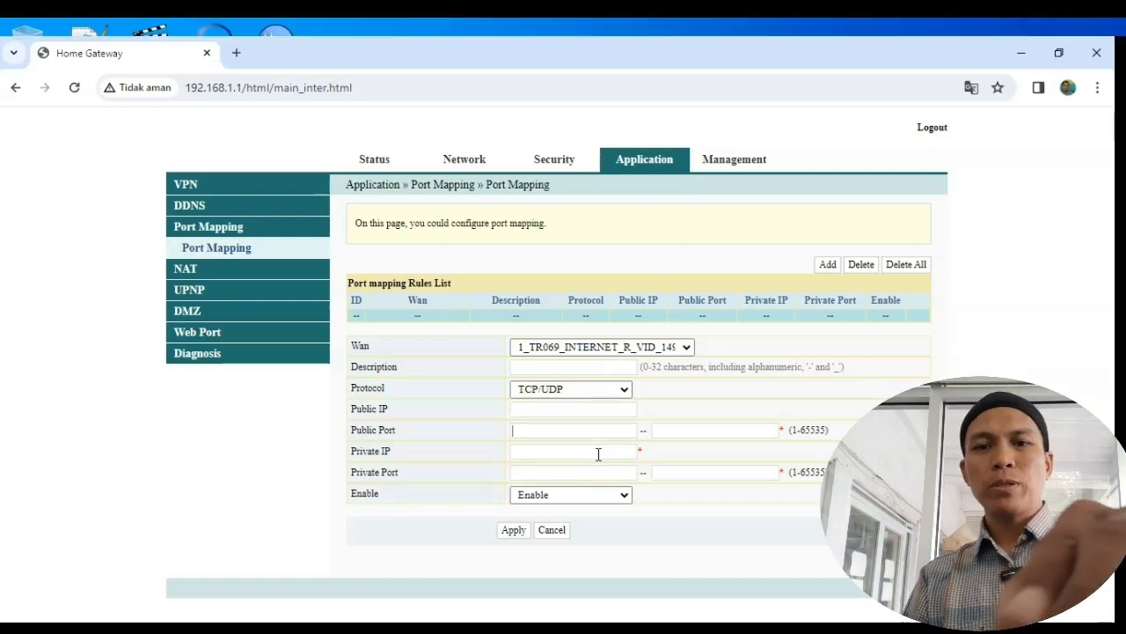
Step: Enter a public port range of 80 to 80 in the new rule
{"action": "type", "text": "80"}
{"action": "left_click", "coordinate": [688, 430]}
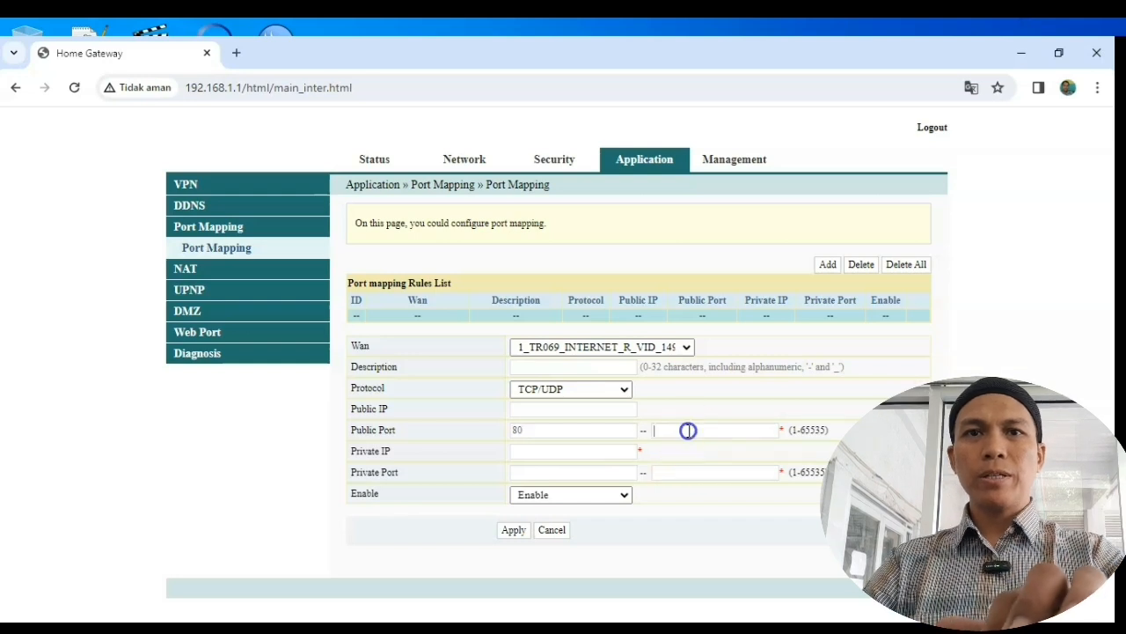
{"action": "type", "text": "80"}
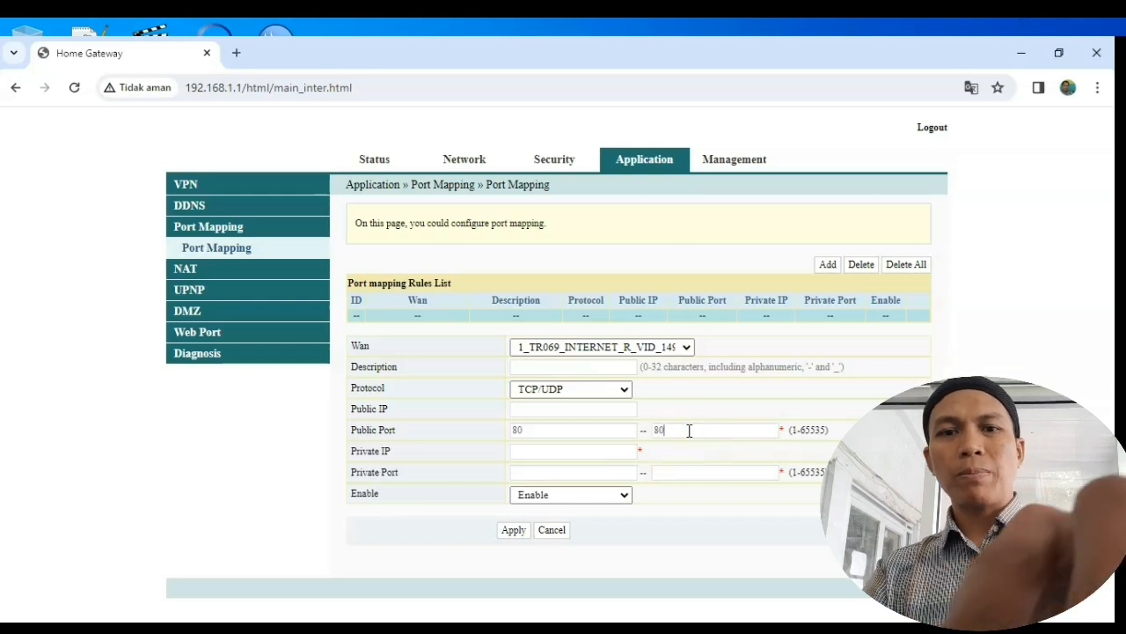
{"action": "left_click", "coordinate": [581, 454]}
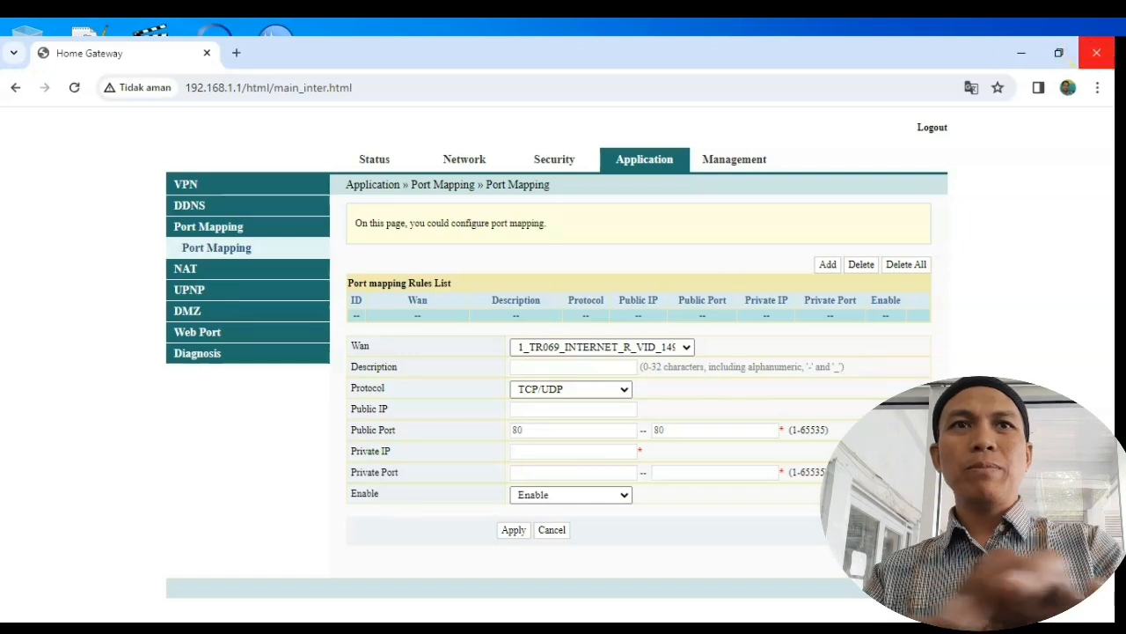
{"action": "left_click", "coordinate": [1021, 53]}
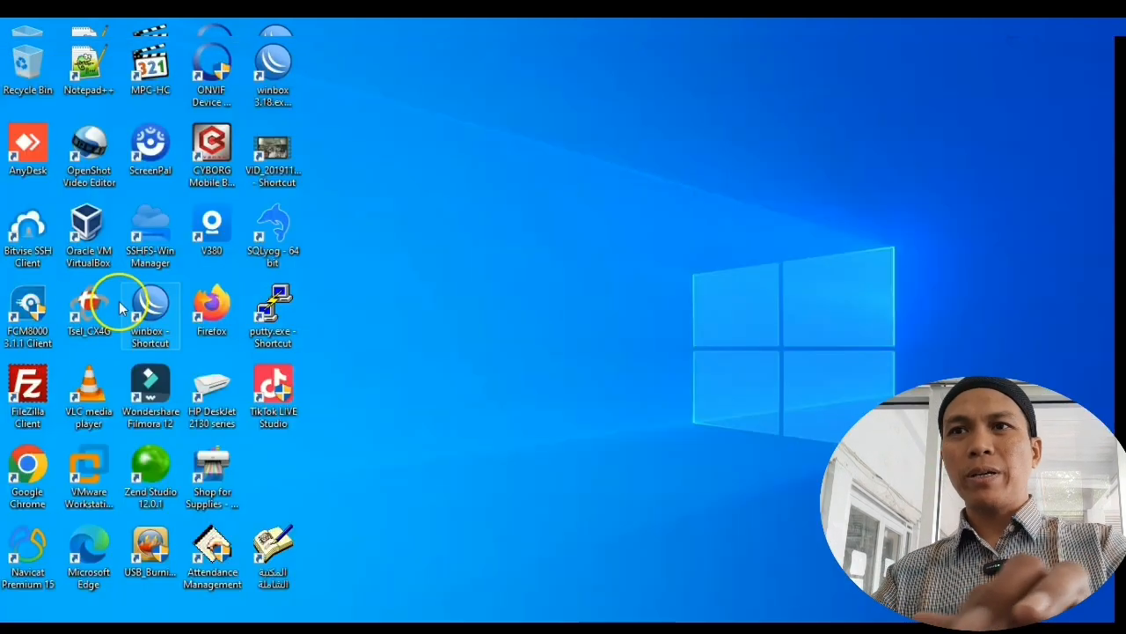
Step: In WinBox, copy 192.168.1.215 without its /24 mask from the ether1 address entry
{"action": "double_click", "coordinate": [145, 308]}
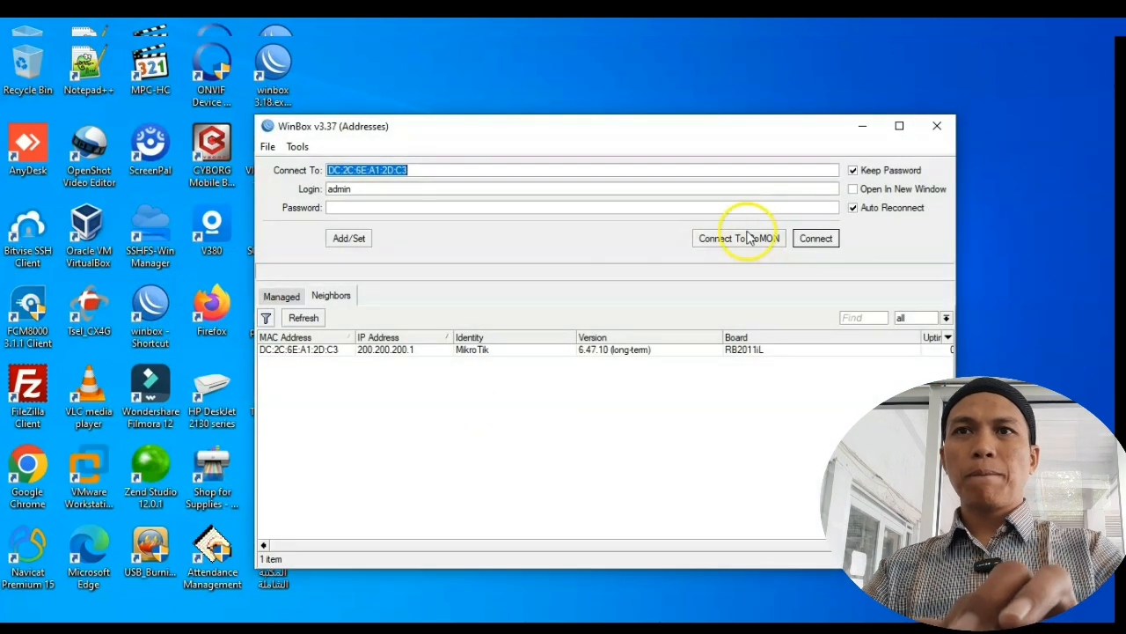
{"action": "left_click", "coordinate": [814, 245]}
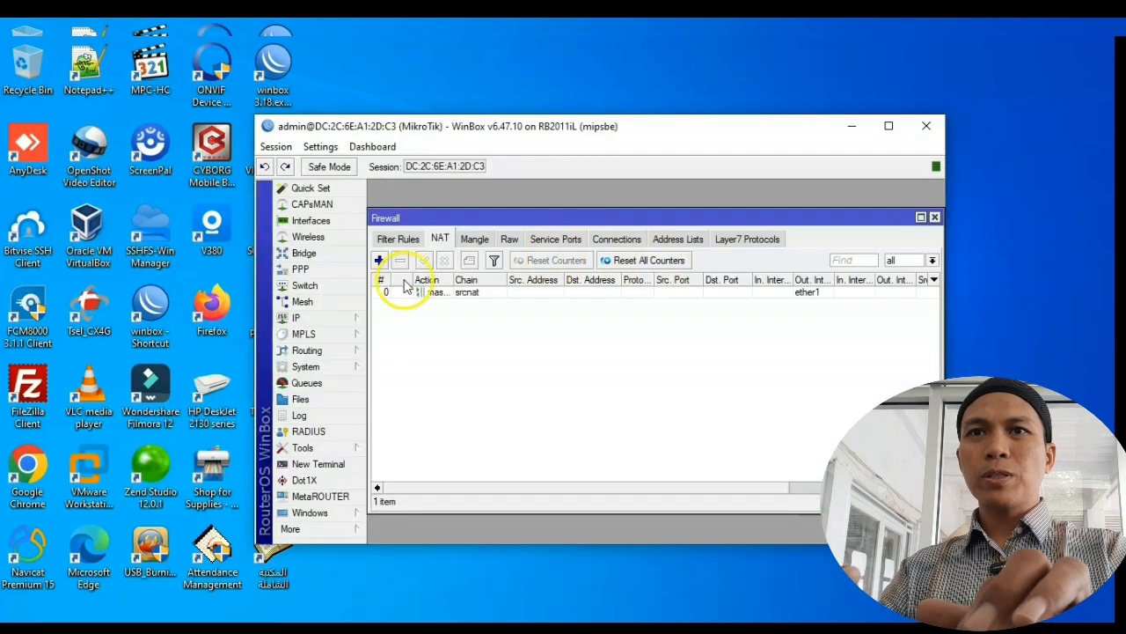
{"action": "left_click", "coordinate": [340, 320]}
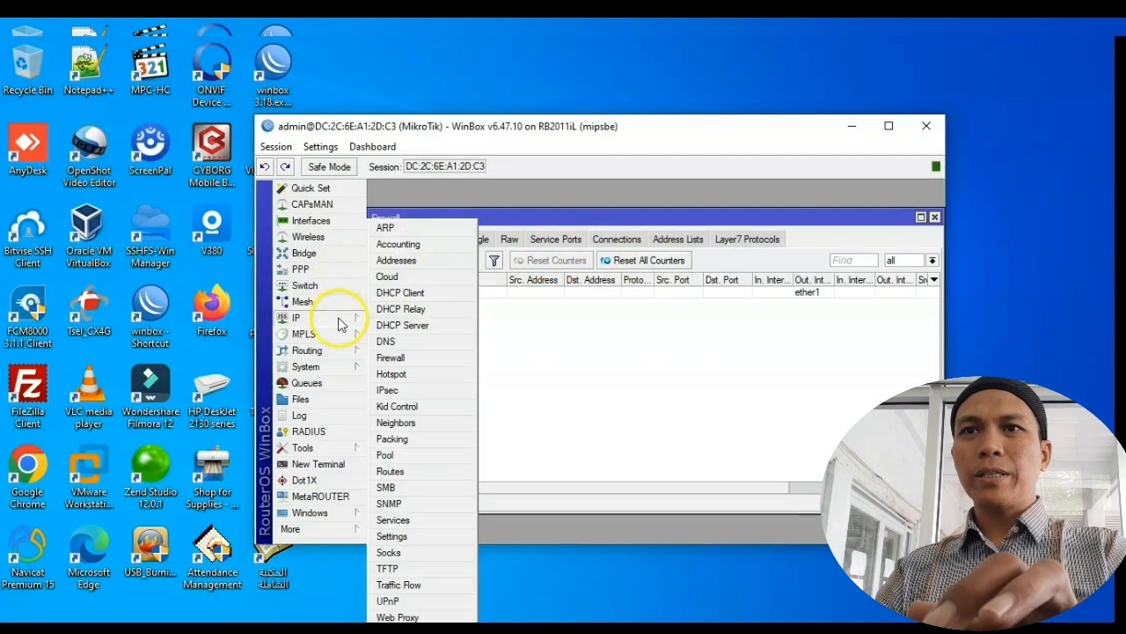
{"action": "left_click", "coordinate": [432, 261]}
{"action": "left_click", "coordinate": [533, 283]}
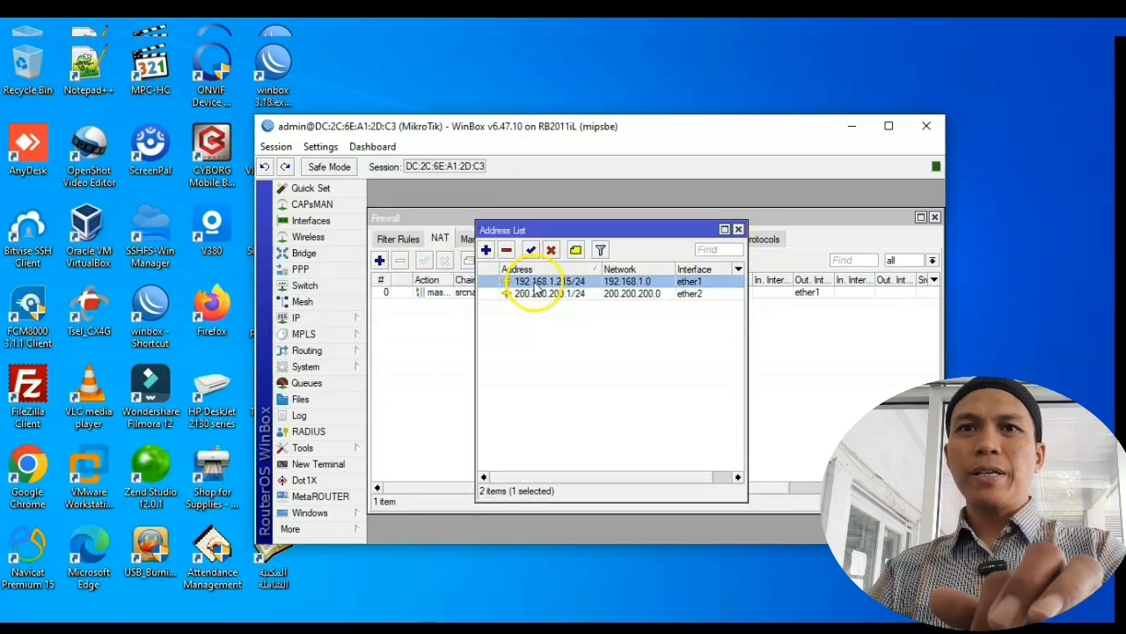
{"action": "double_click", "coordinate": [534, 284]}
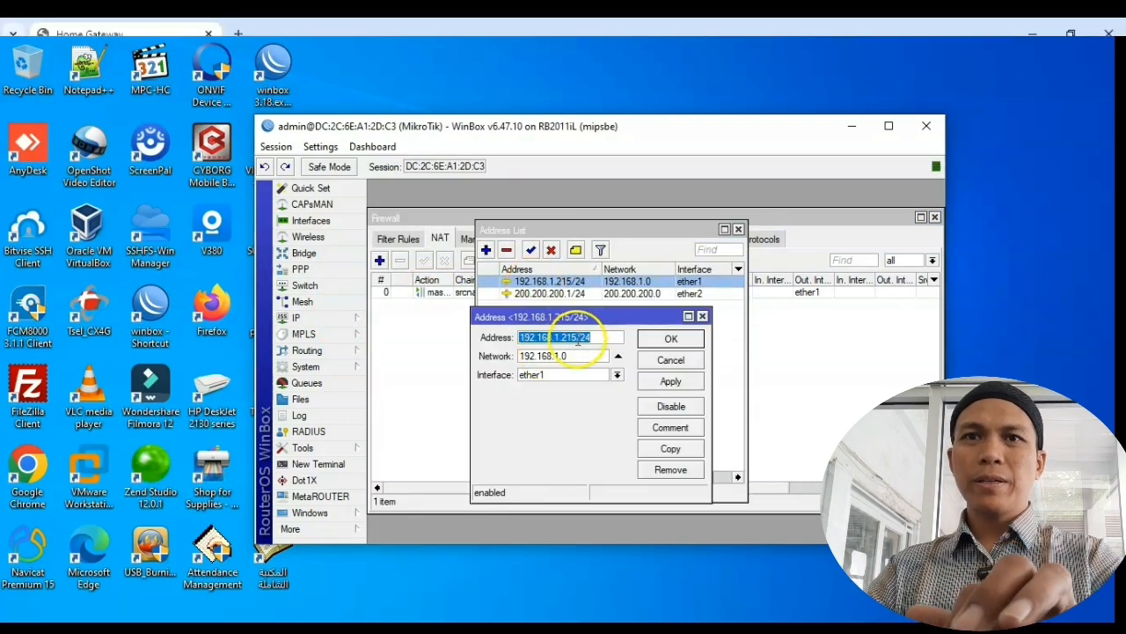
{"action": "left_click_drag", "start_coordinate": [577, 339], "coordinate": [490, 327]}
{"action": "key", "text": "ctrl+c"}
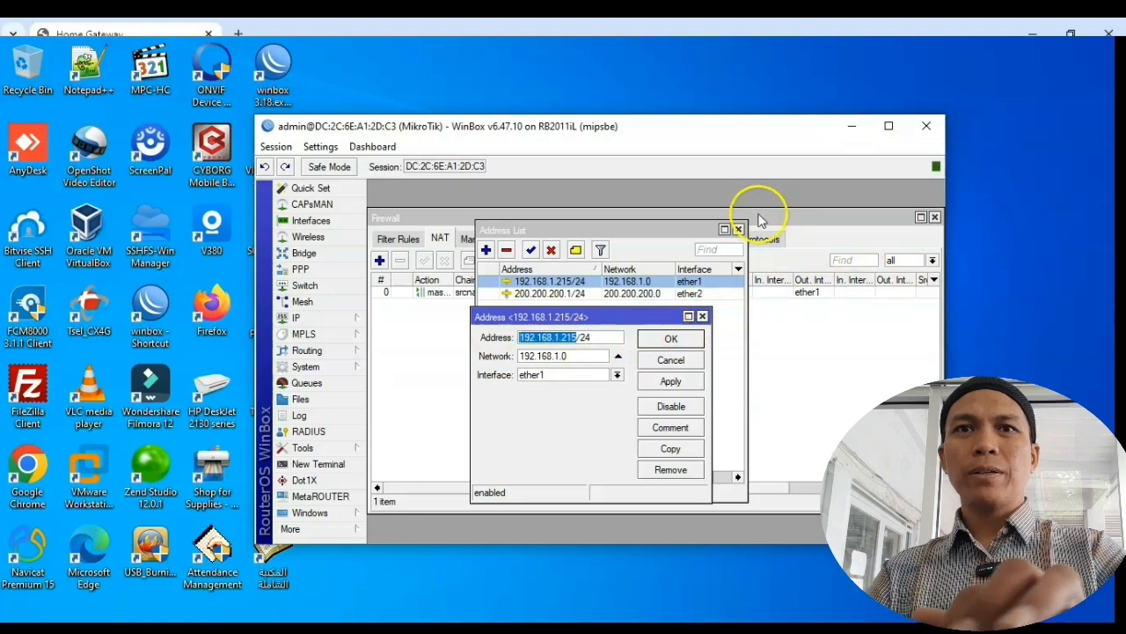
{"action": "left_click", "coordinate": [925, 127]}
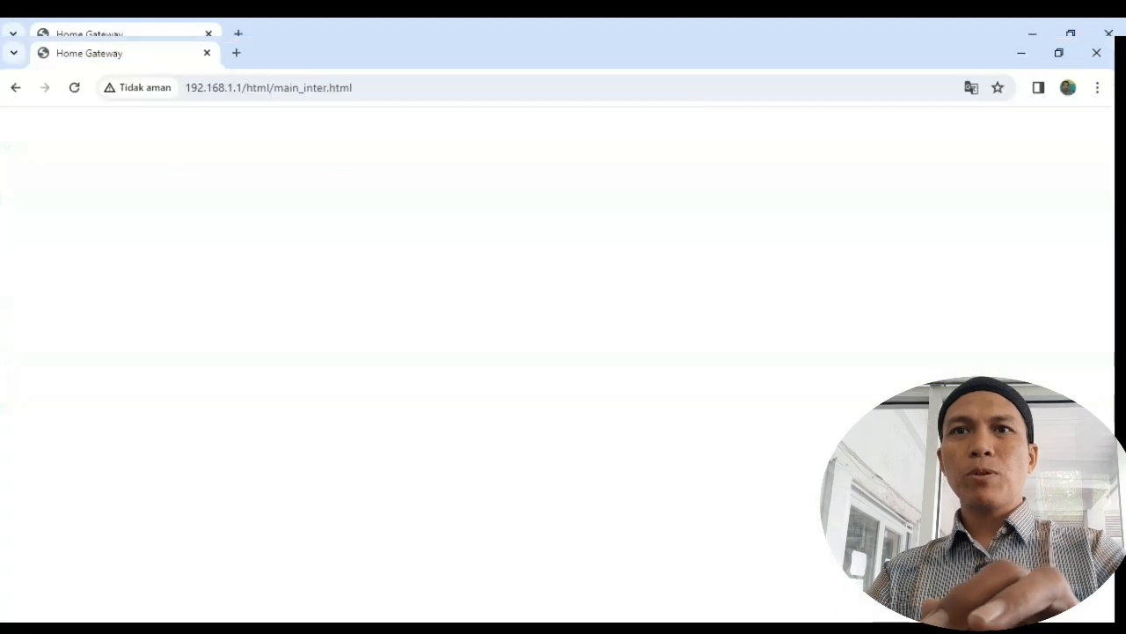
Step: Set Private IP 192.168.1.215 with private port 80–80 and apply the forwarding rule
{"action": "left_click", "coordinate": [542, 449]}
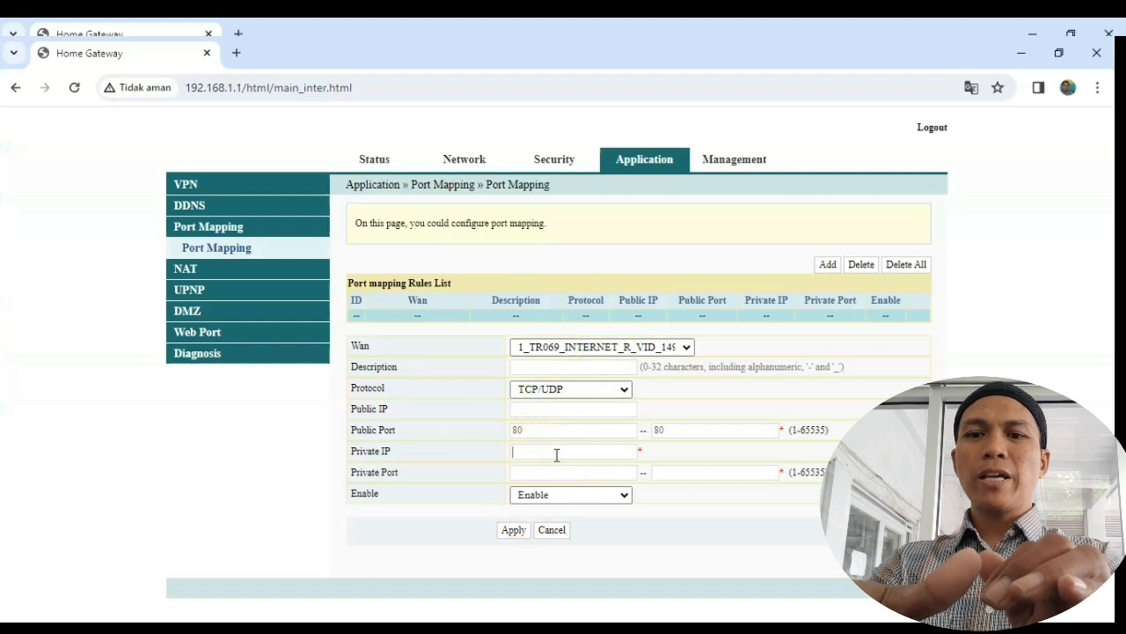
{"action": "left_click", "coordinate": [542, 456]}
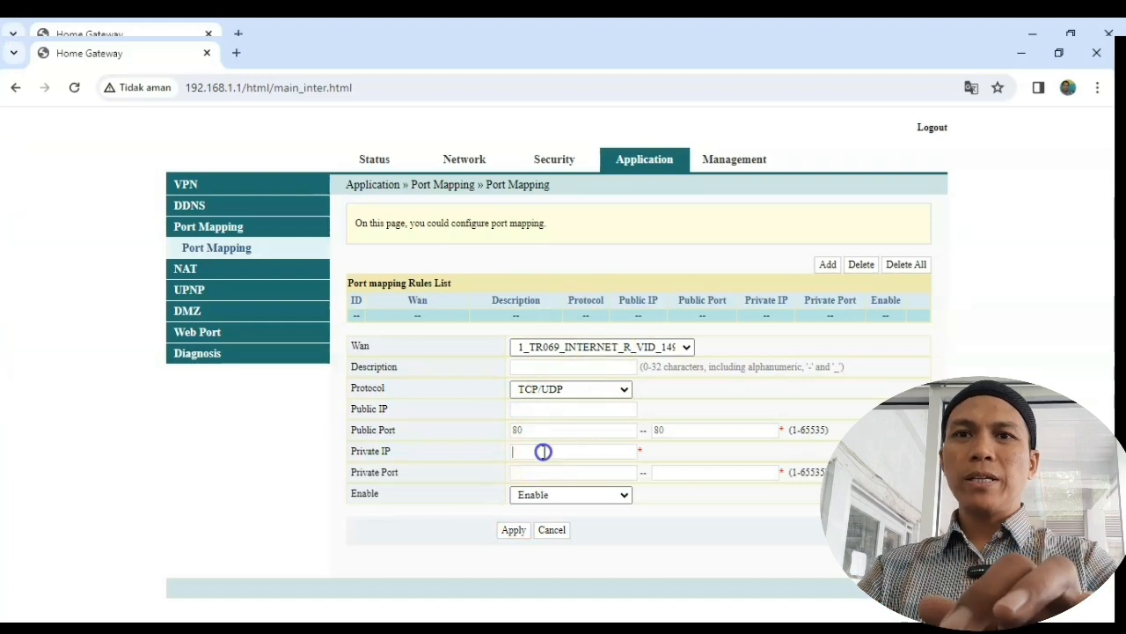
{"action": "key", "text": "ctrl+v"}
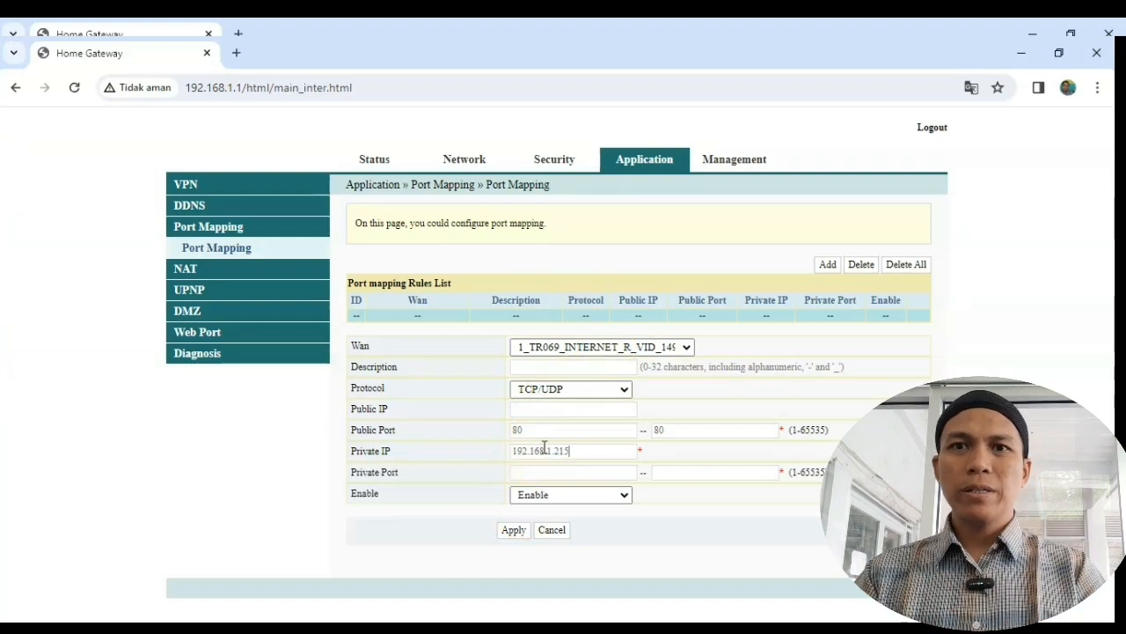
{"action": "left_click", "coordinate": [601, 472]}
{"action": "type", "text": "80"}
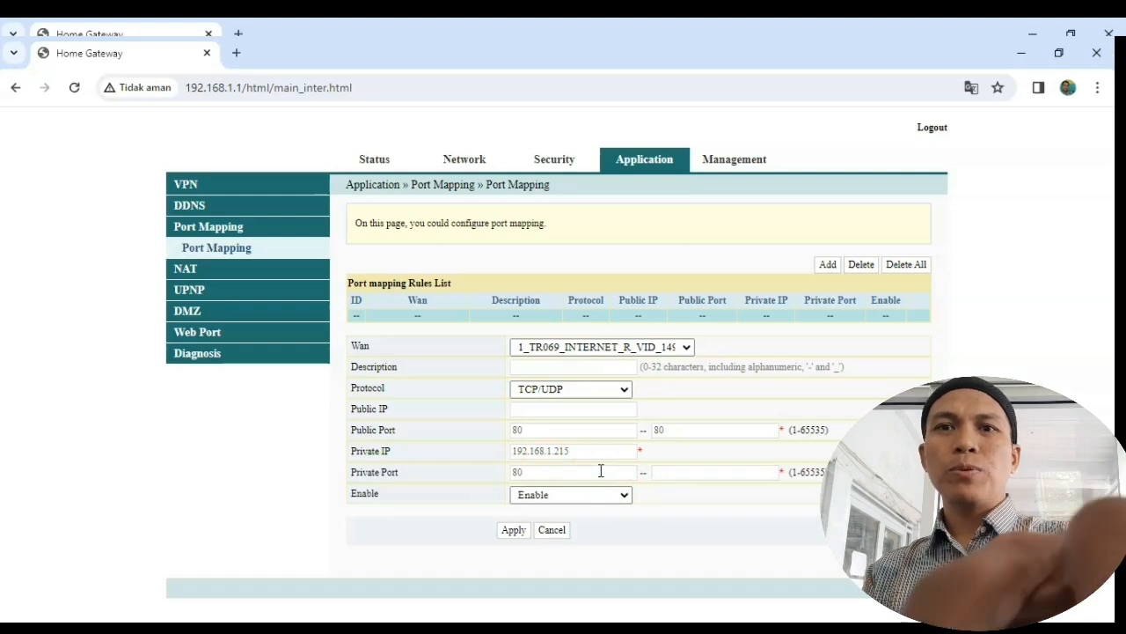
{"action": "left_click", "coordinate": [678, 472]}
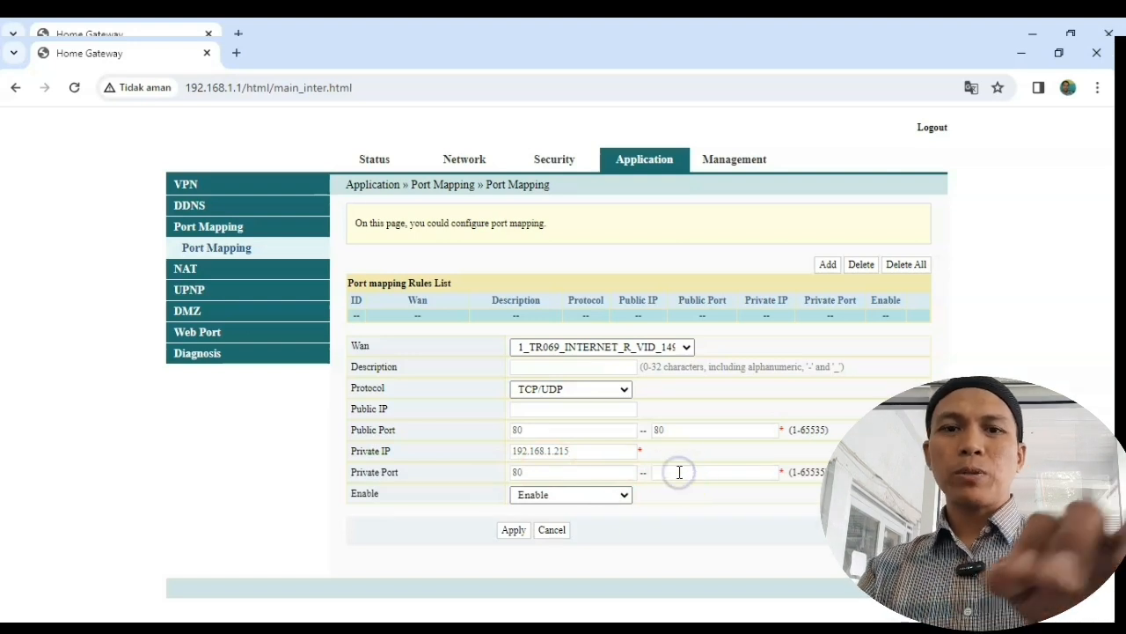
{"action": "type", "text": "80"}
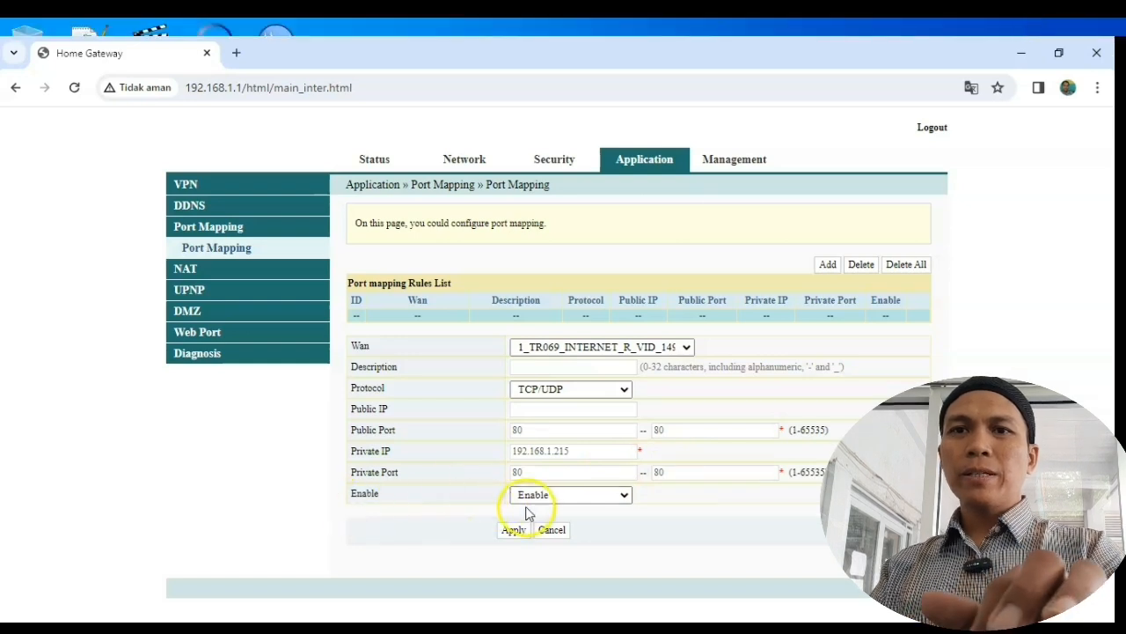
{"action": "left_click", "coordinate": [511, 532]}
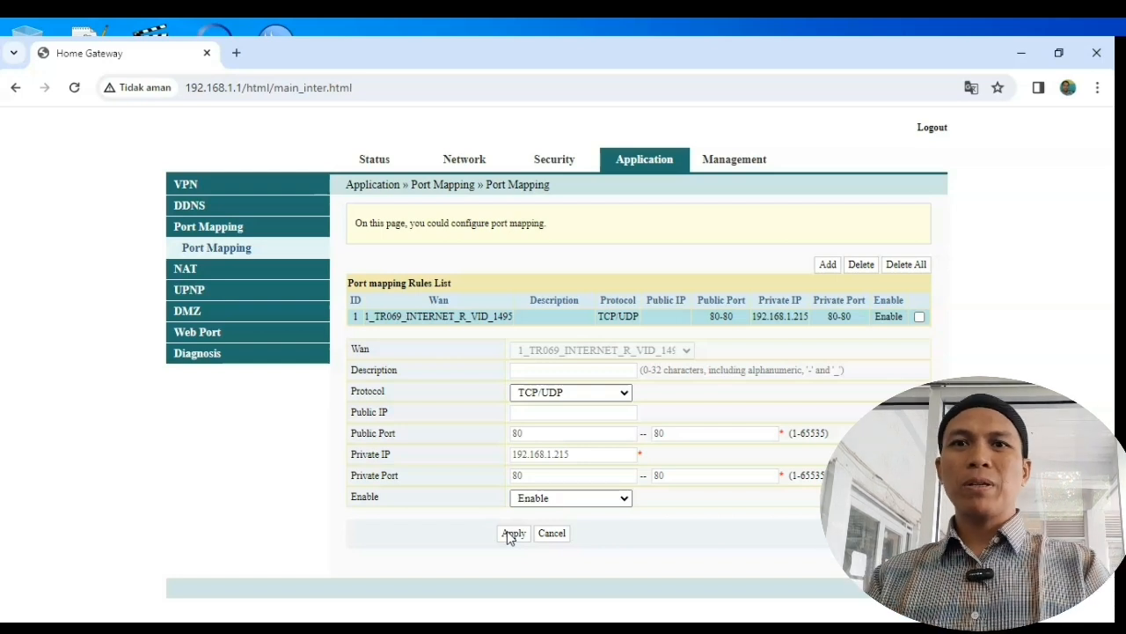
{"action": "left_click", "coordinate": [1023, 53]}
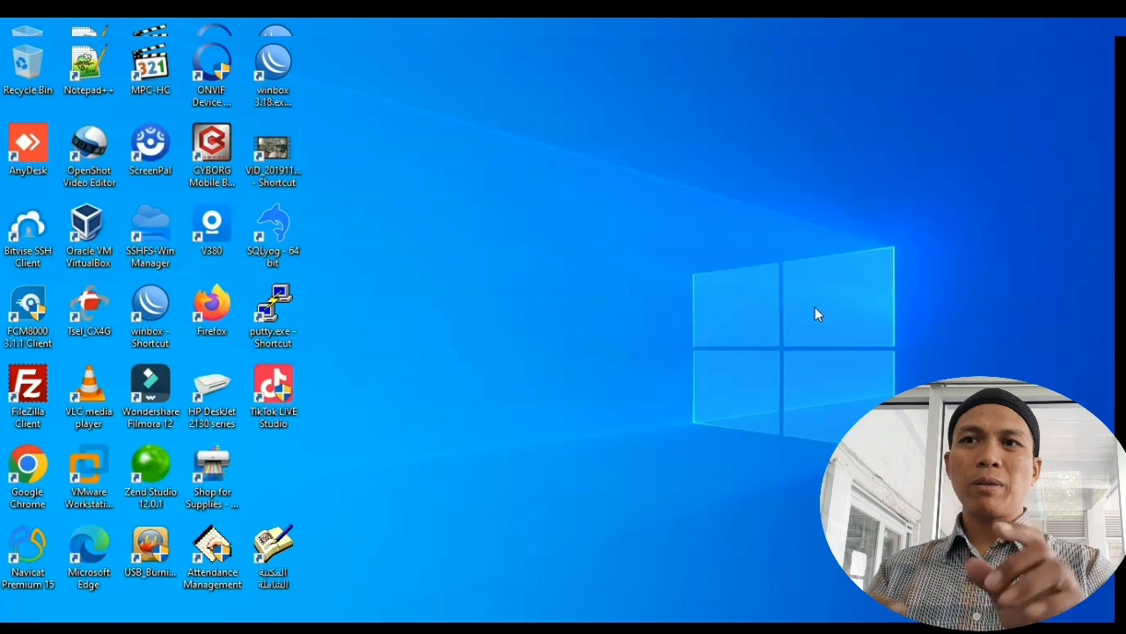
Step: Reconnect WinBox to the MikroTik and close the address edit, Address List and Firewall NAT windows
{"action": "double_click", "coordinate": [161, 308]}
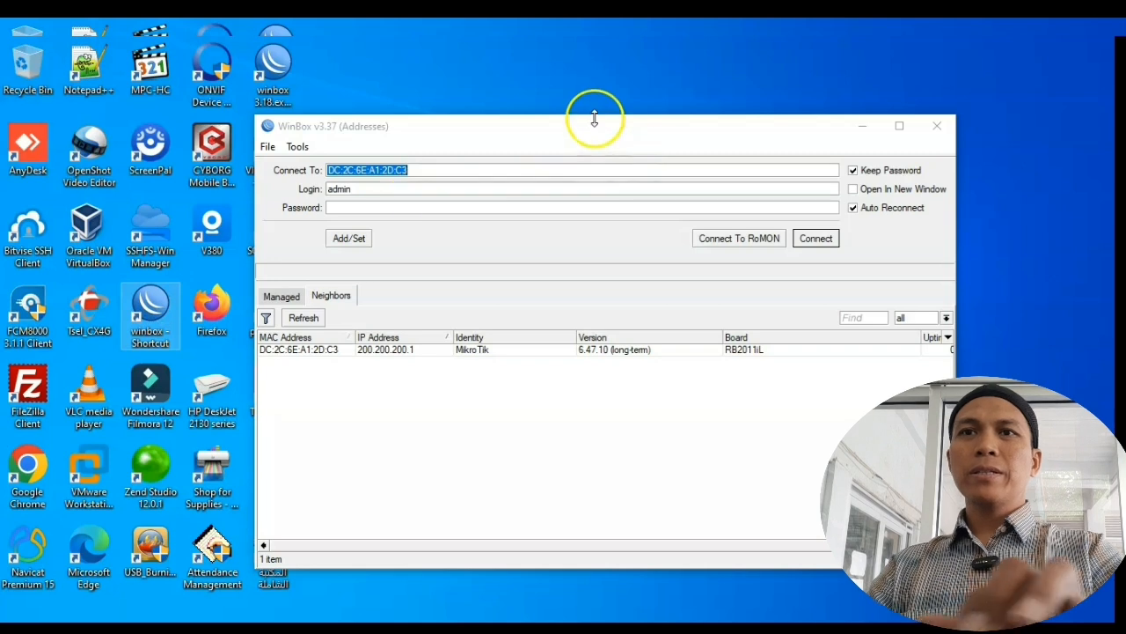
{"action": "mouse_move", "coordinate": [591, 132]}
{"action": "left_mouse_down"}
{"action": "mouse_move", "coordinate": [604, 111]}
{"action": "mouse_move", "coordinate": [583, 117]}
{"action": "left_mouse_up"}
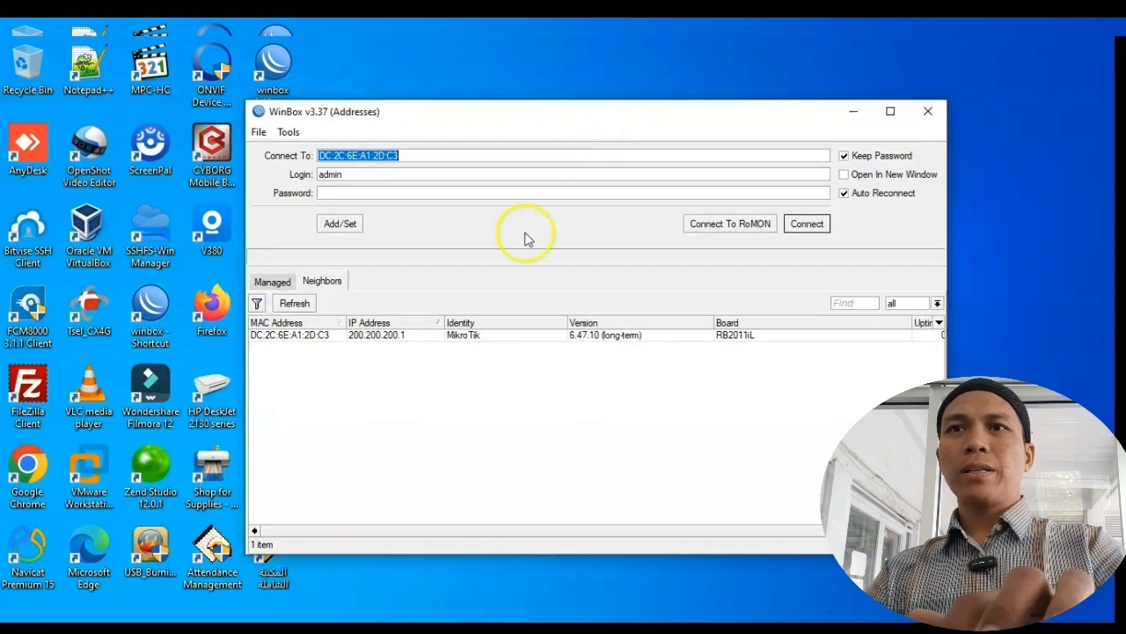
{"action": "left_click", "coordinate": [803, 225]}
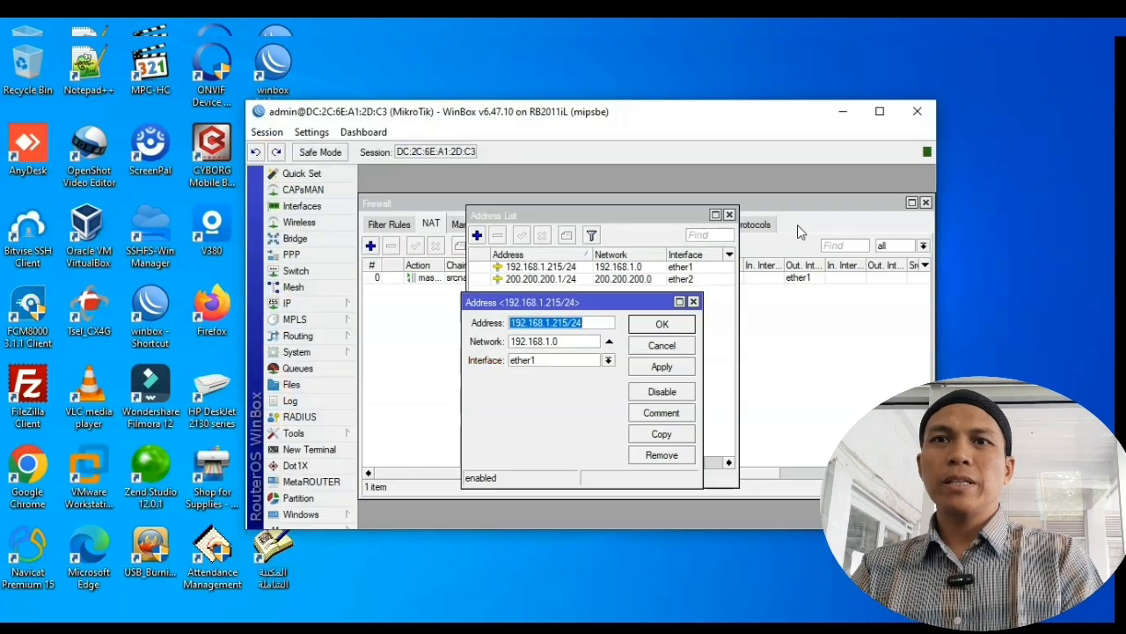
{"action": "left_click", "coordinate": [572, 322]}
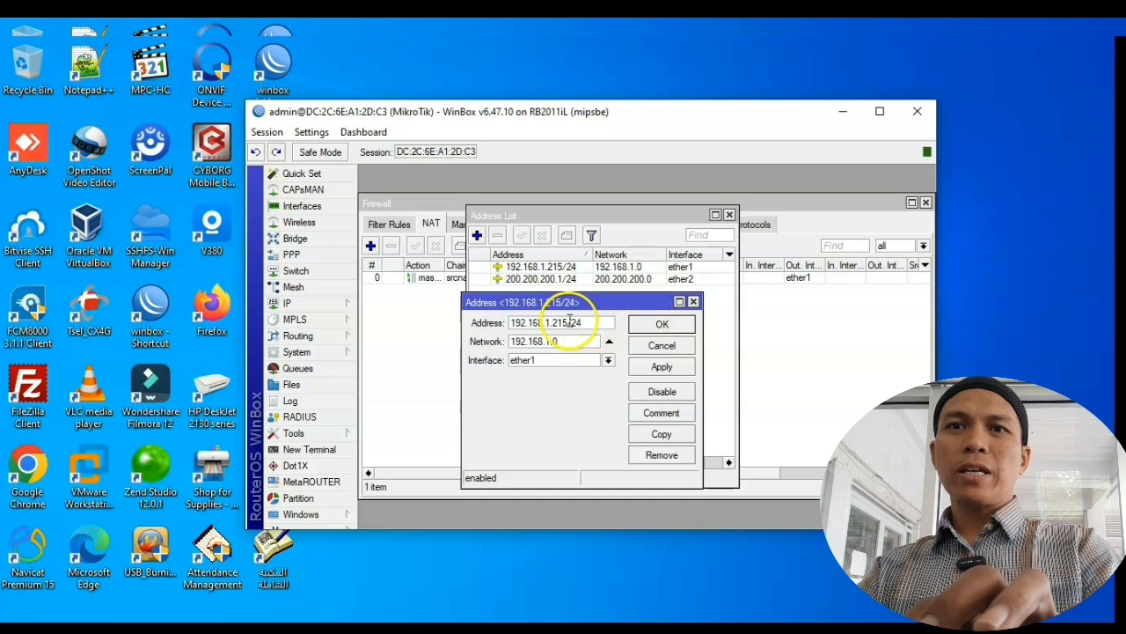
{"action": "left_click_drag", "start_coordinate": [572, 322], "coordinate": [499, 327]}
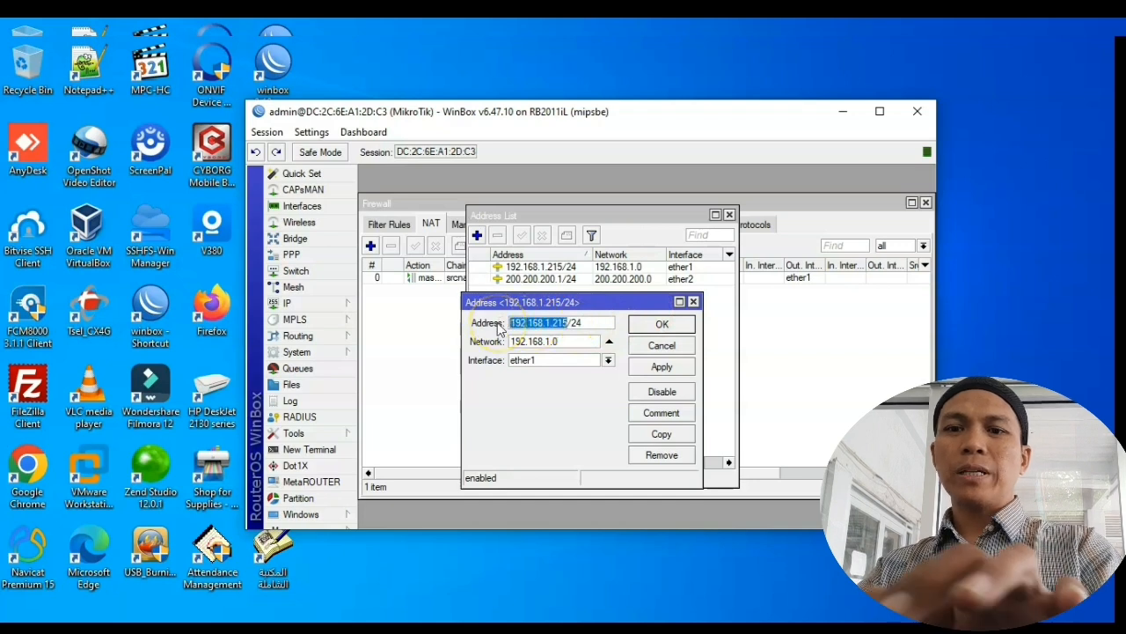
{"action": "left_click", "coordinate": [685, 352]}
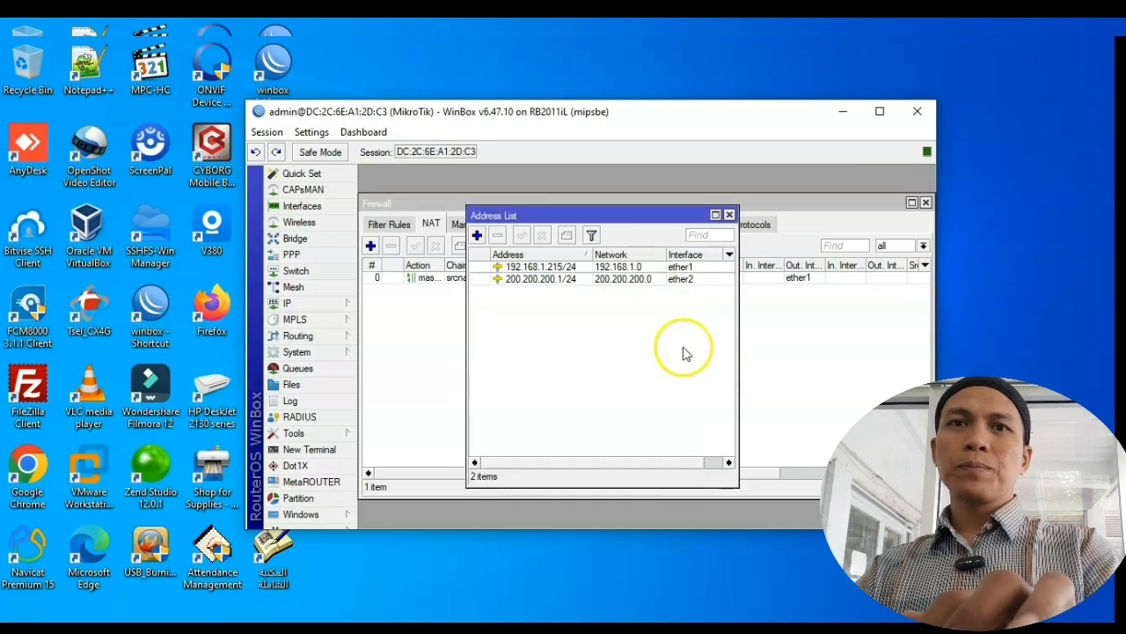
{"action": "left_click", "coordinate": [729, 215]}
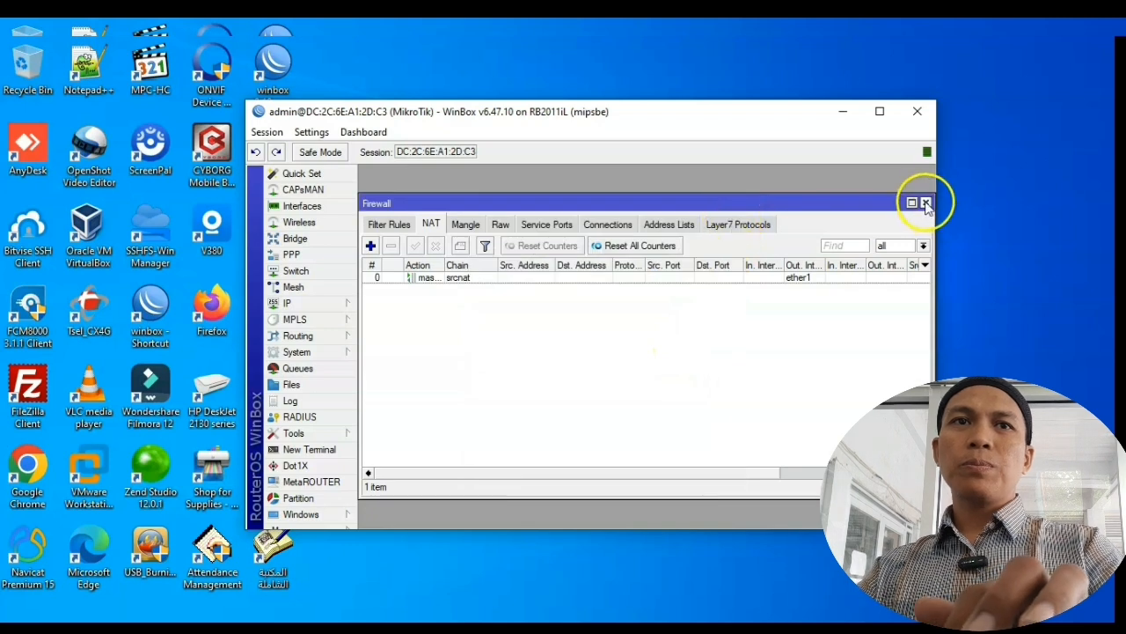
{"action": "left_click", "coordinate": [926, 203]}
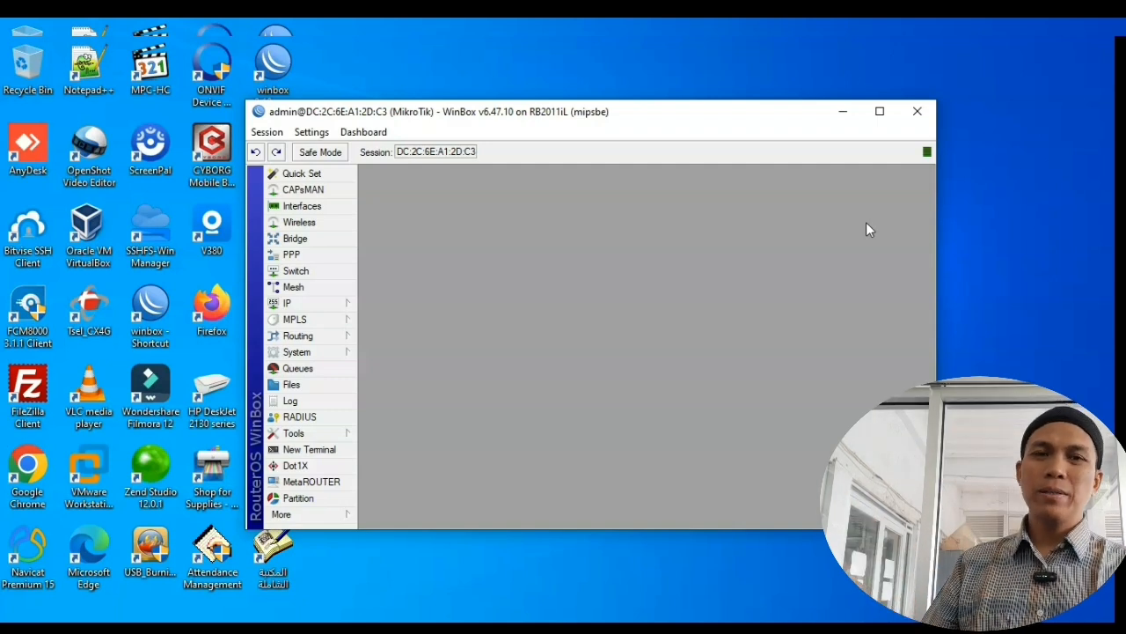
Step: Disable the router's www service on port 80 in IP Services, then close that list
{"action": "left_click", "coordinate": [383, 308]}
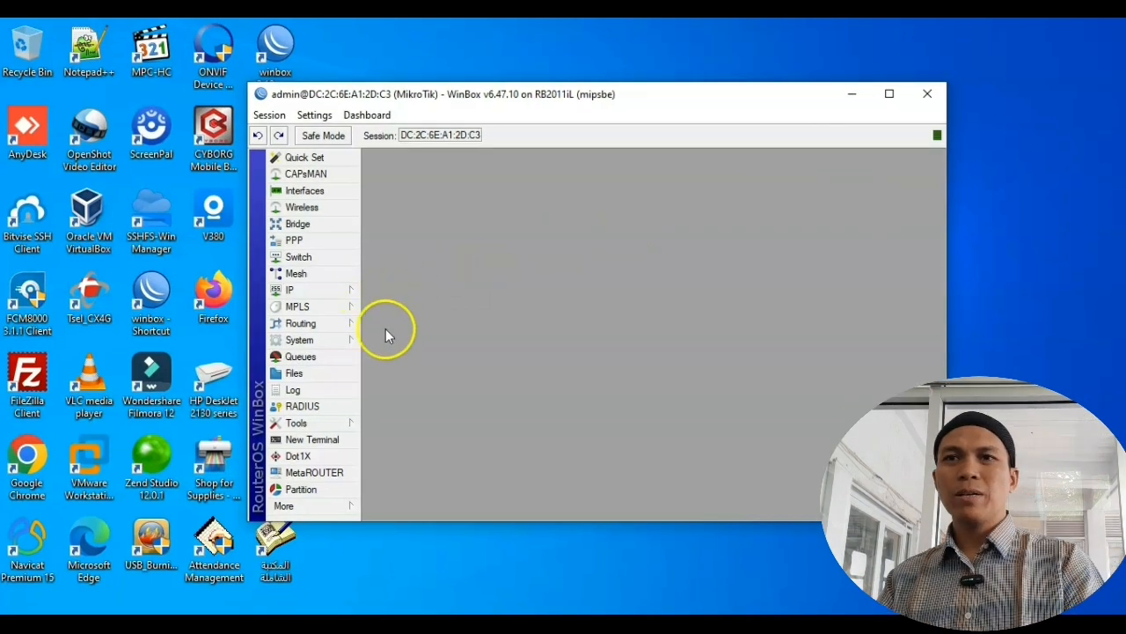
{"action": "left_click", "coordinate": [327, 291]}
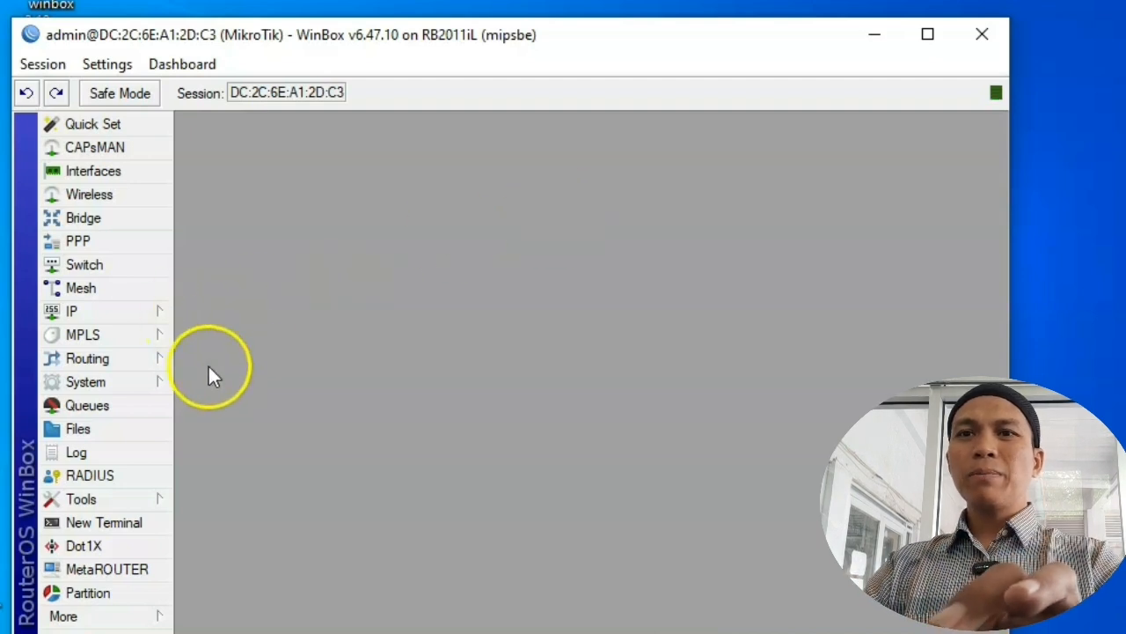
{"action": "left_click", "coordinate": [126, 317]}
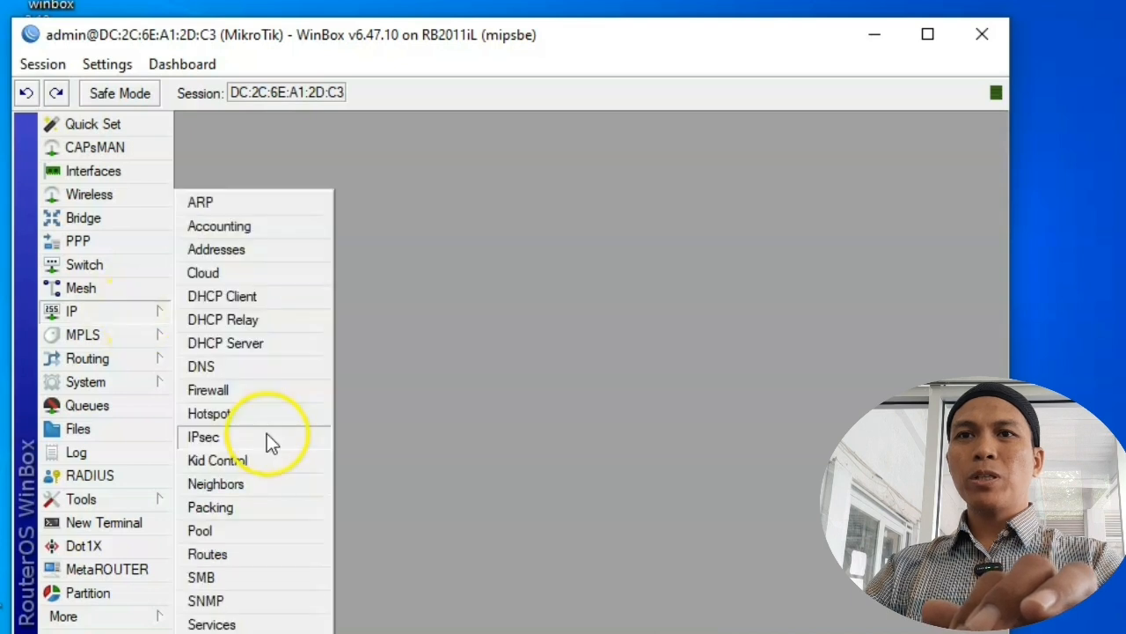
{"action": "left_click", "coordinate": [264, 624]}
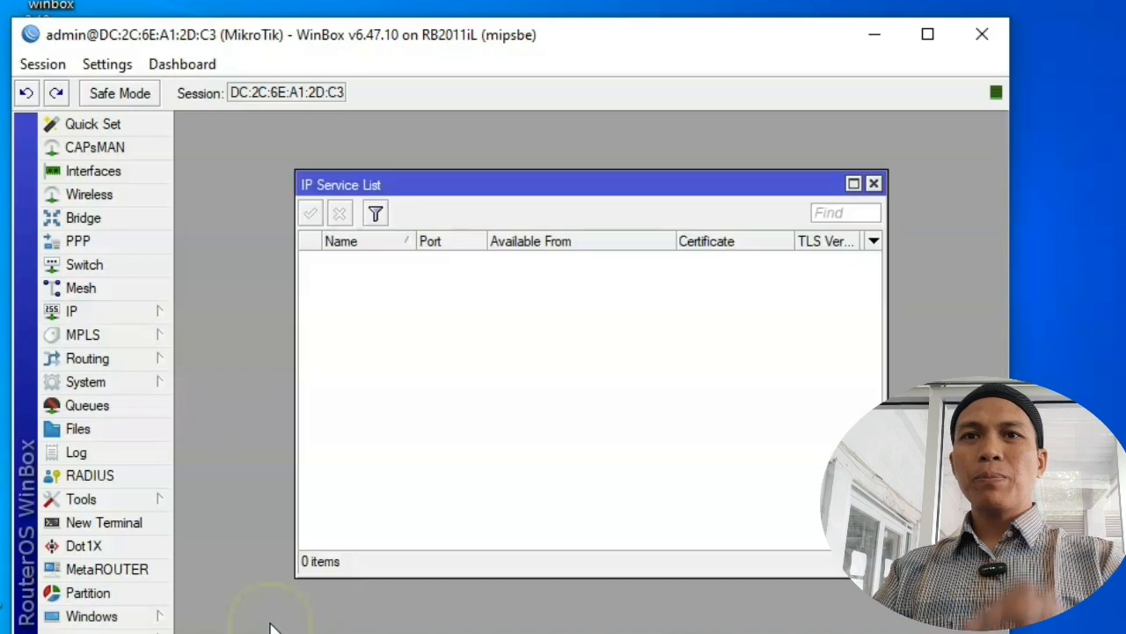
{"action": "left_click", "coordinate": [449, 366]}
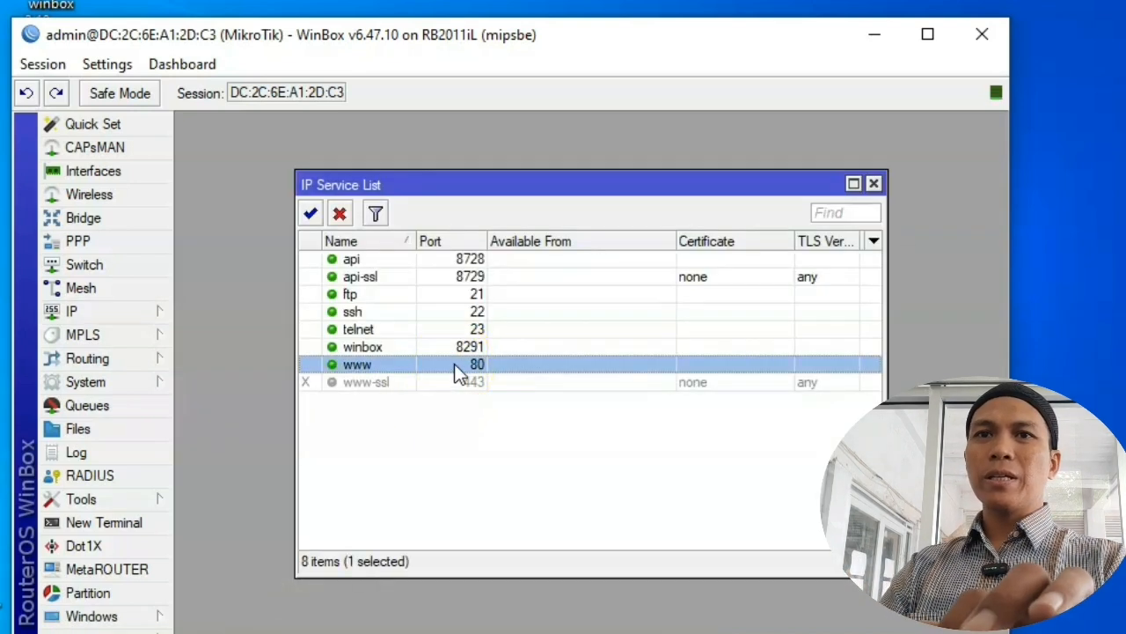
{"action": "left_click", "coordinate": [343, 217]}
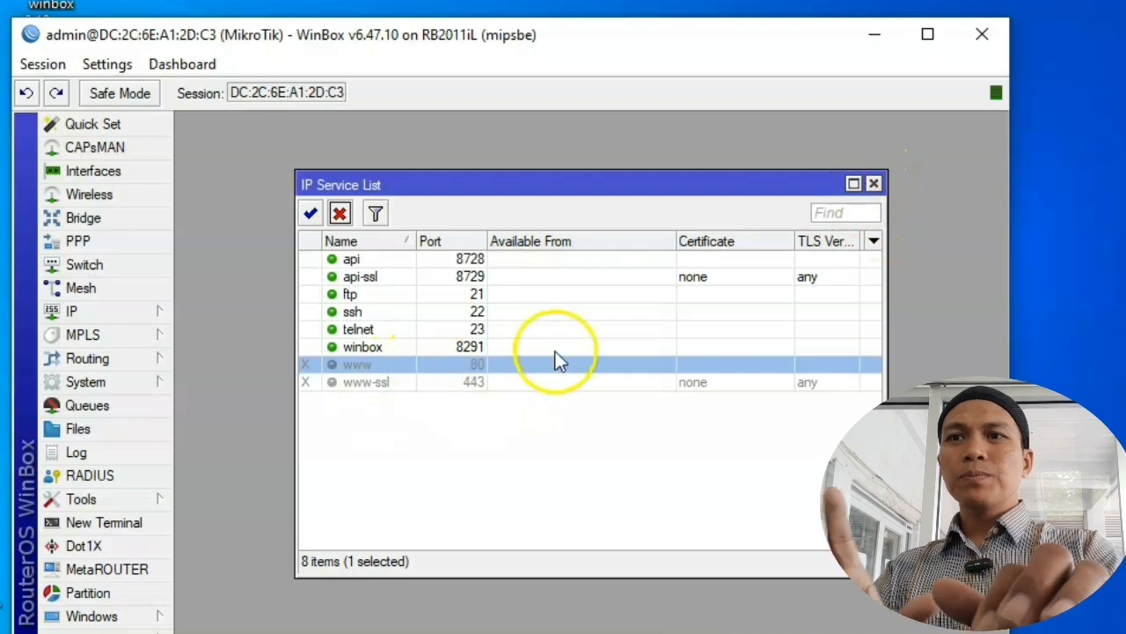
{"action": "left_click", "coordinate": [874, 183]}
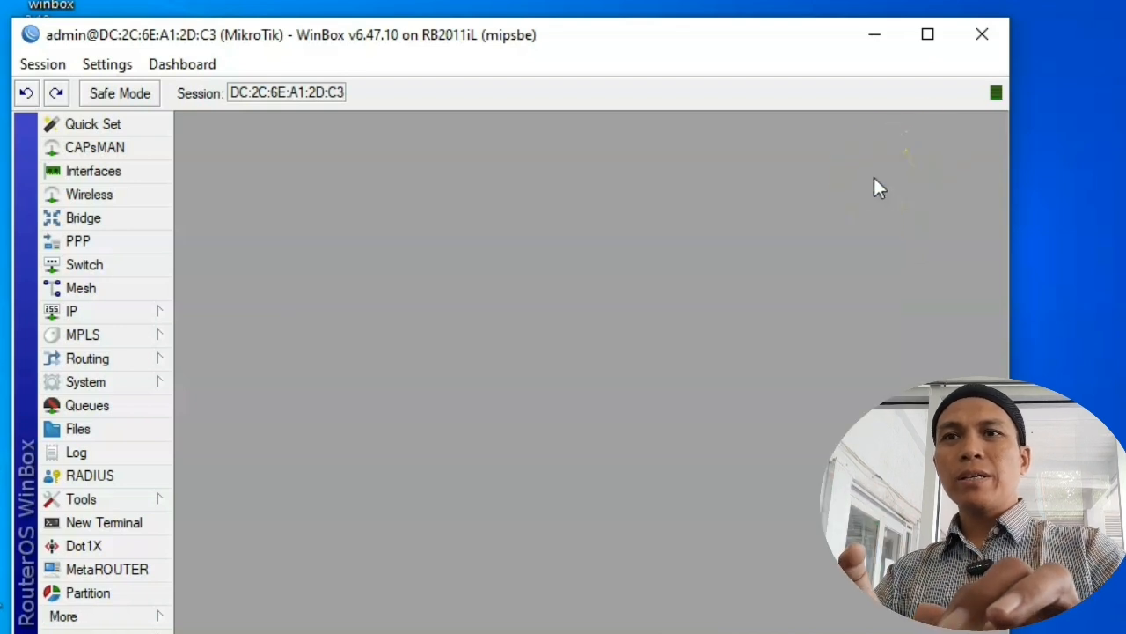
Step: Add a Firewall NAT rule: chain dstnat, destination 192.168.1.215, protocol tcp, destination port 80
{"action": "left_click", "coordinate": [129, 313]}
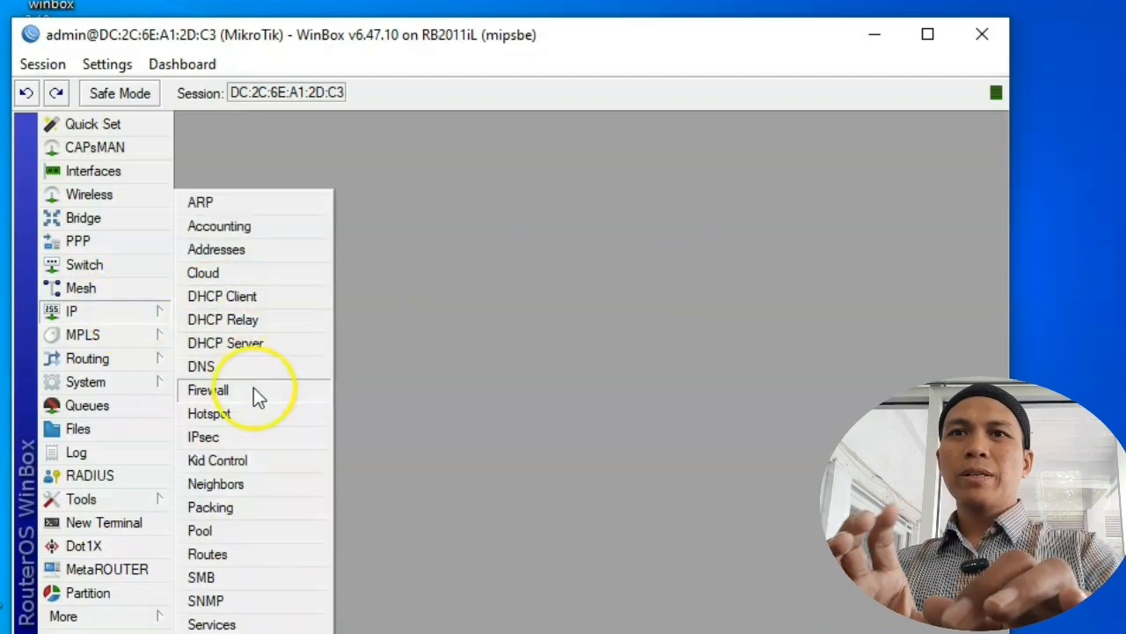
{"action": "left_click", "coordinate": [266, 392]}
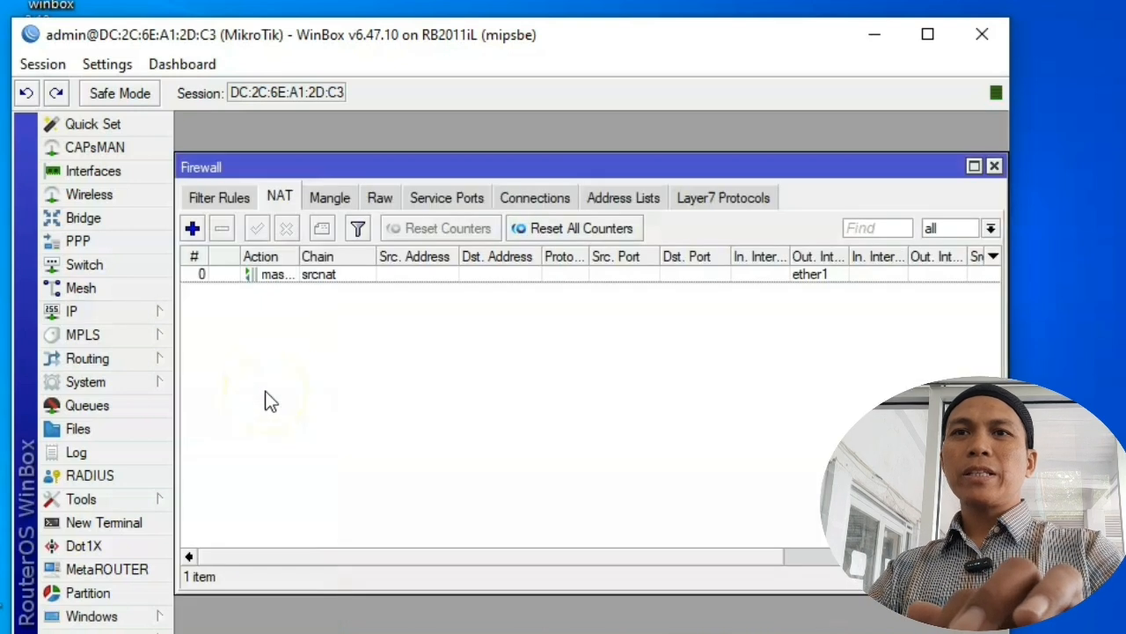
{"action": "left_click", "coordinate": [192, 227]}
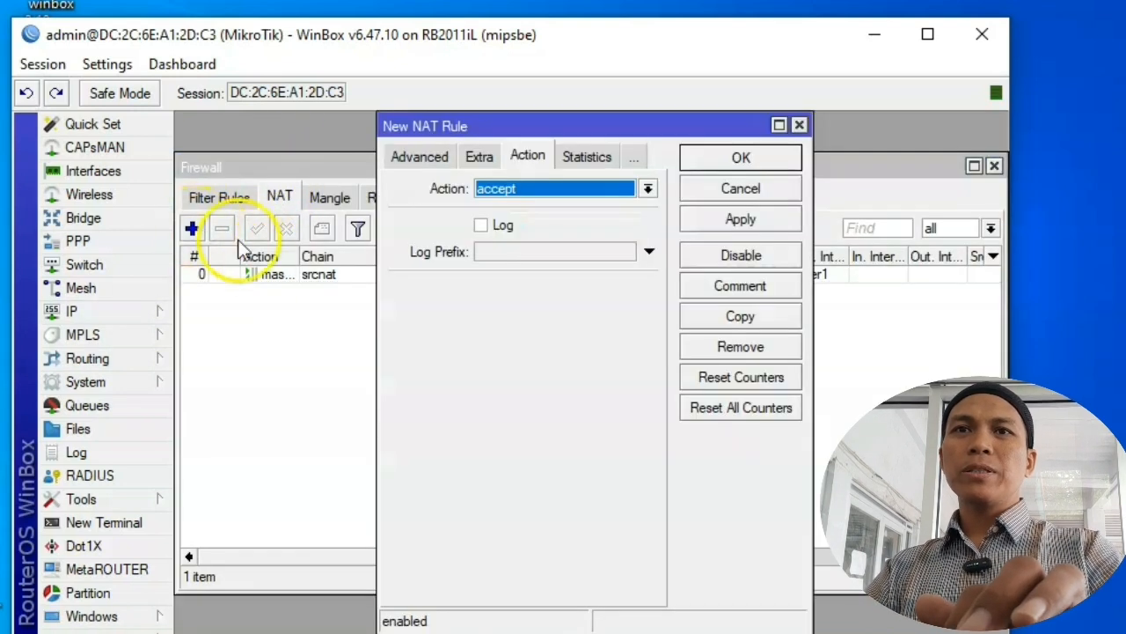
{"action": "left_click", "coordinate": [390, 154]}
{"action": "left_click", "coordinate": [392, 155]}
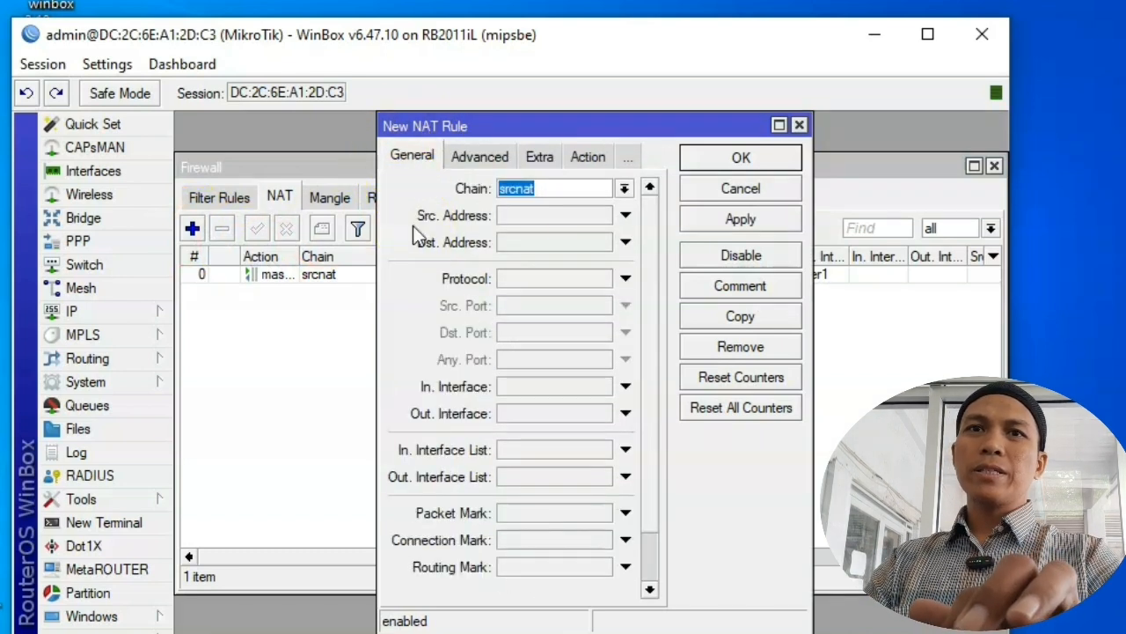
{"action": "left_click", "coordinate": [625, 190]}
{"action": "left_click", "coordinate": [591, 207]}
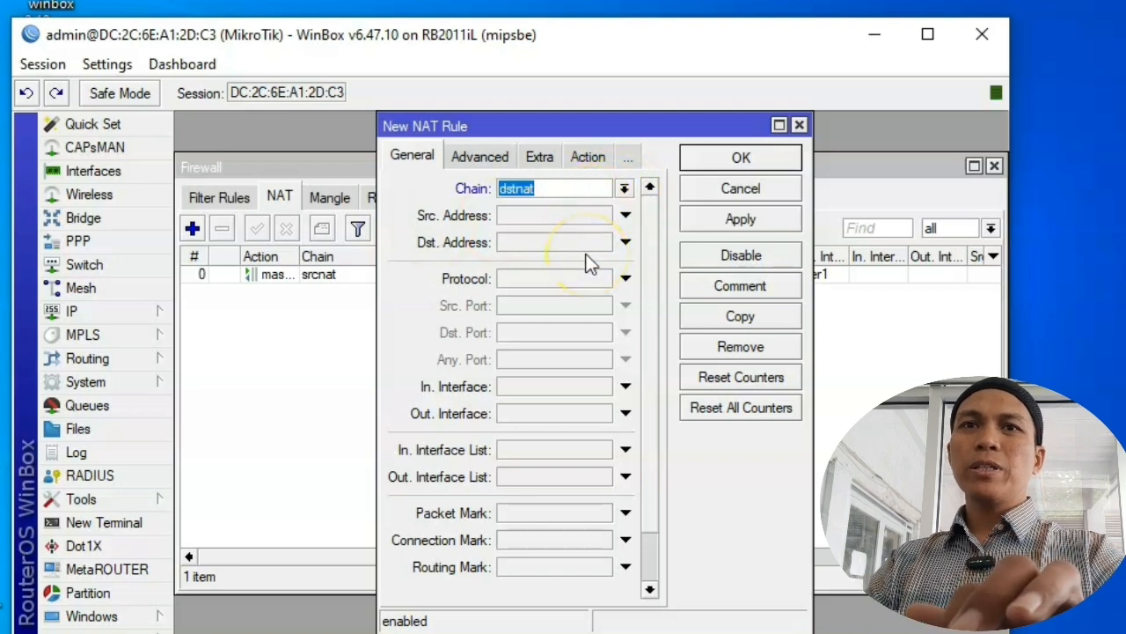
{"action": "left_click", "coordinate": [549, 247]}
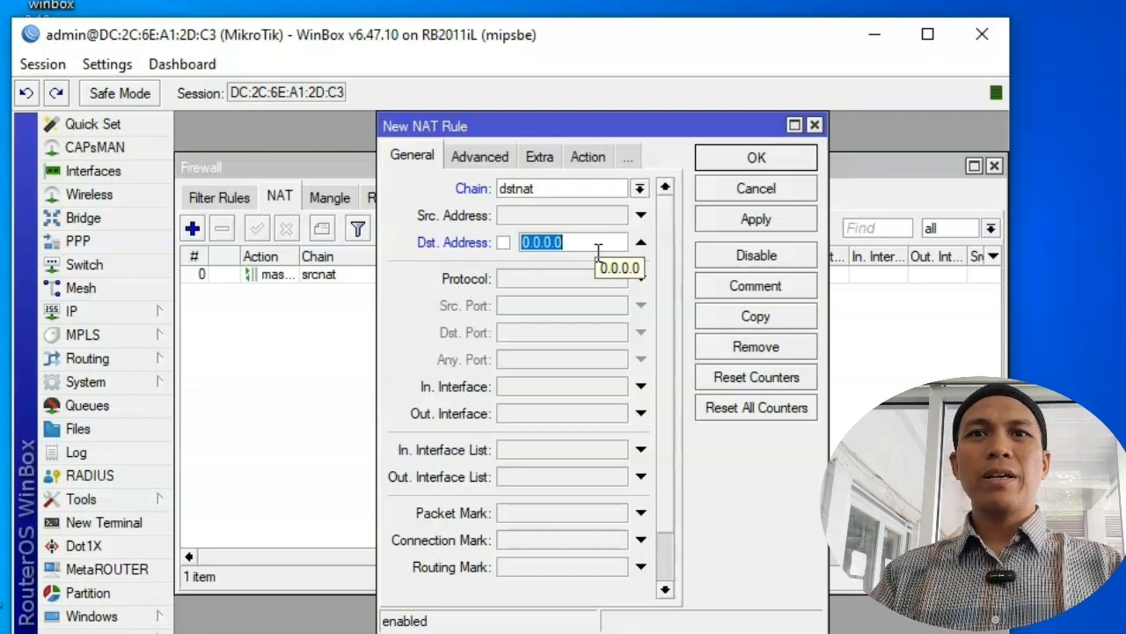
{"action": "type", "text": "192.168.1.215"}
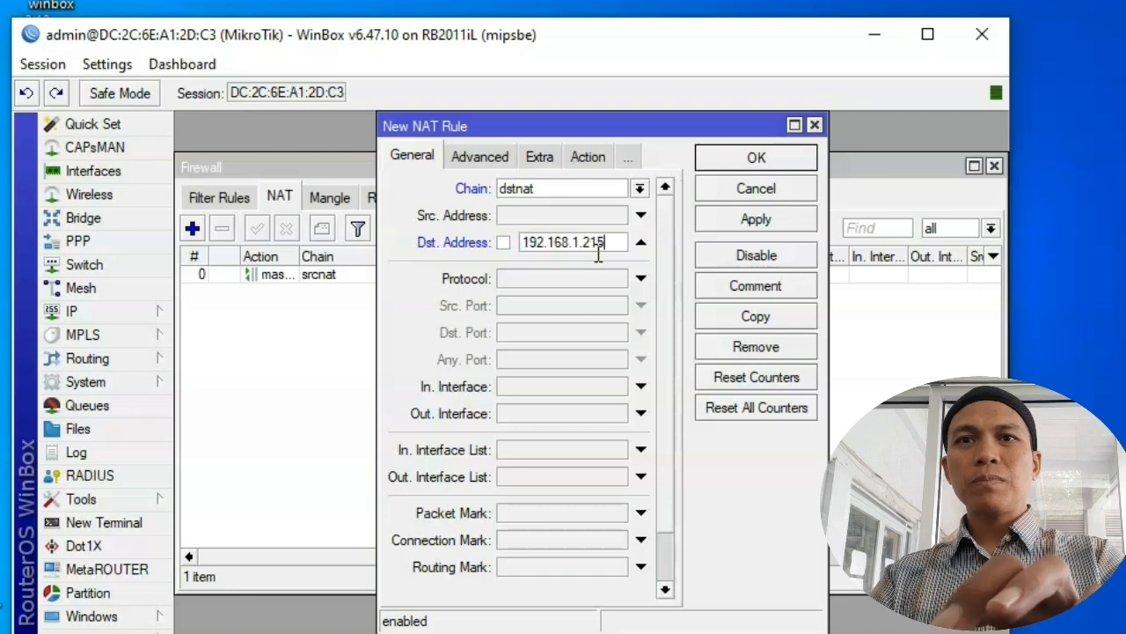
{"action": "left_click", "coordinate": [573, 277]}
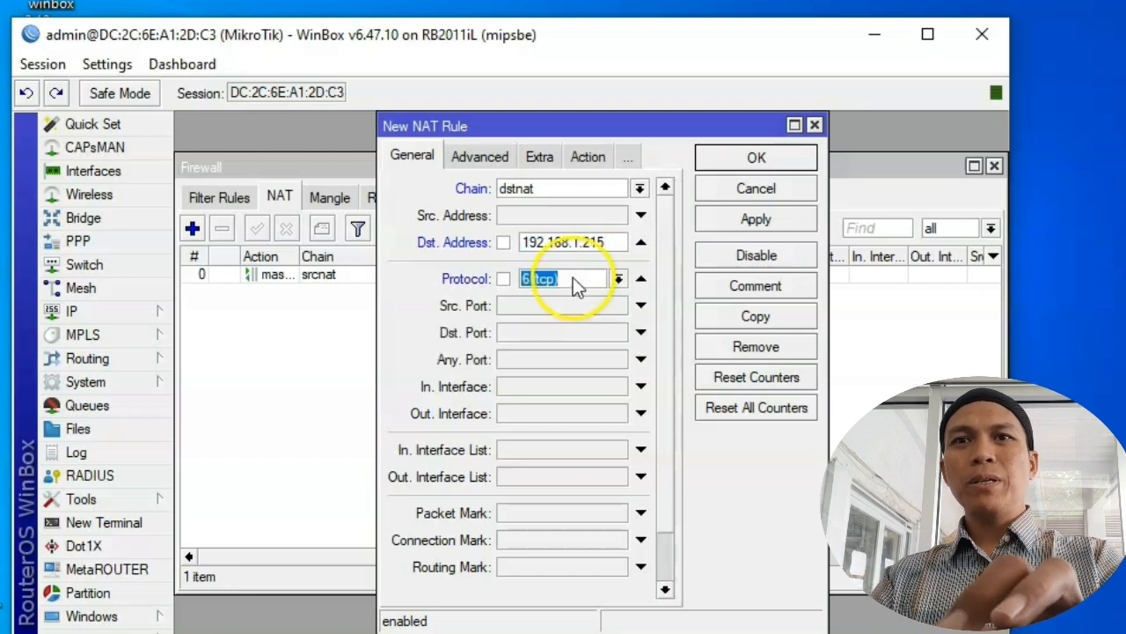
{"action": "left_click", "coordinate": [573, 332]}
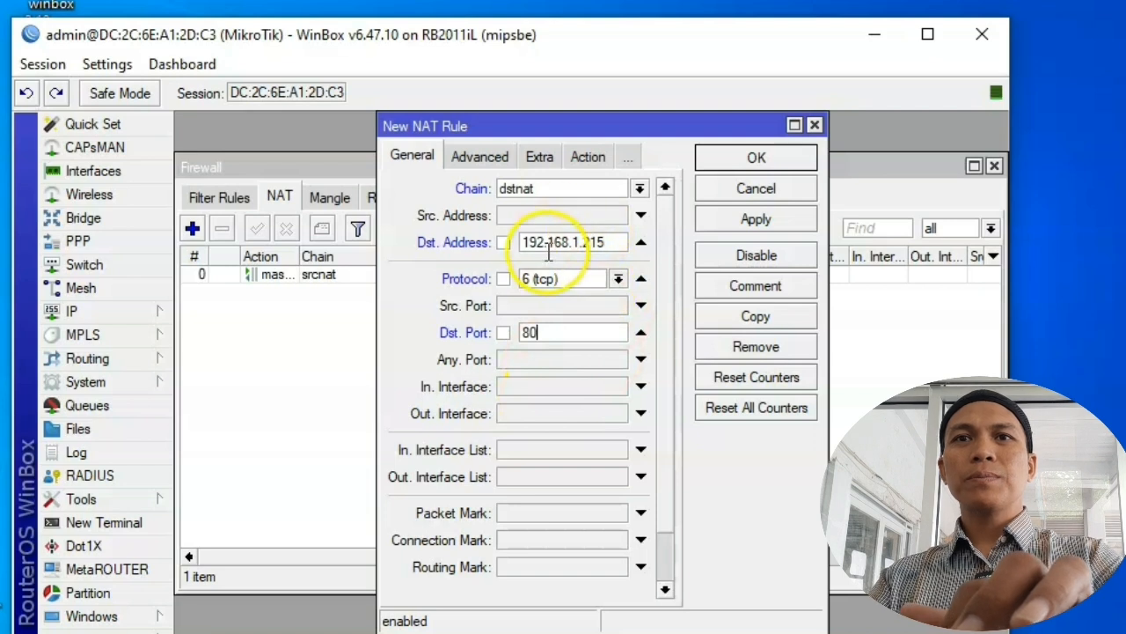
Step: On the rule's Action tab, choose dst-nat and move to the To Addresses field
{"action": "left_click", "coordinate": [588, 163]}
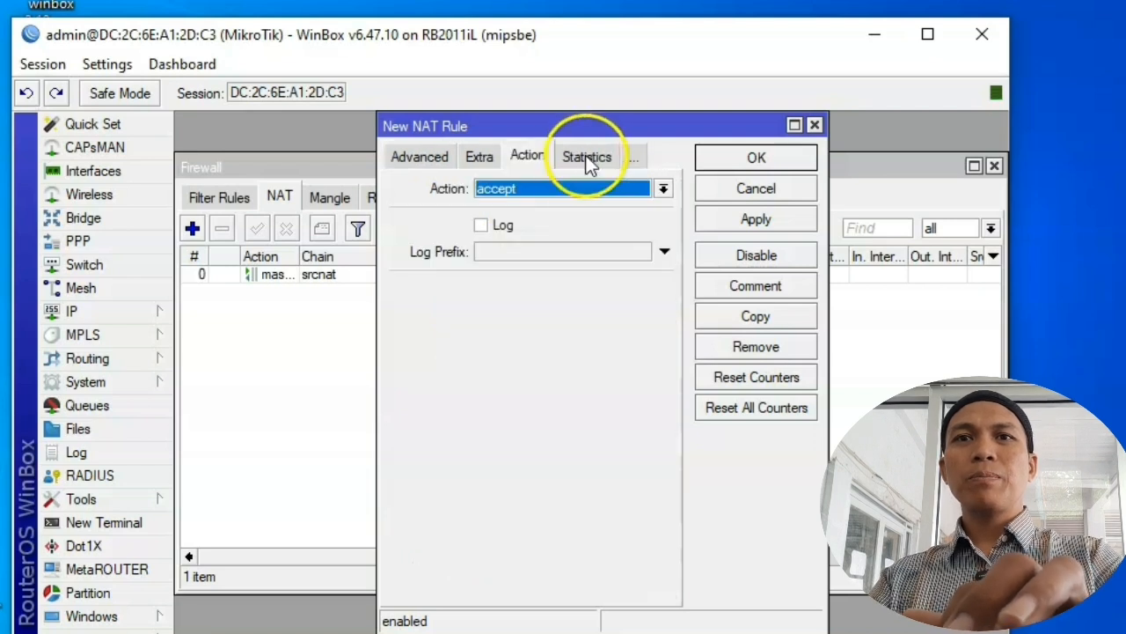
{"action": "left_click", "coordinate": [577, 187]}
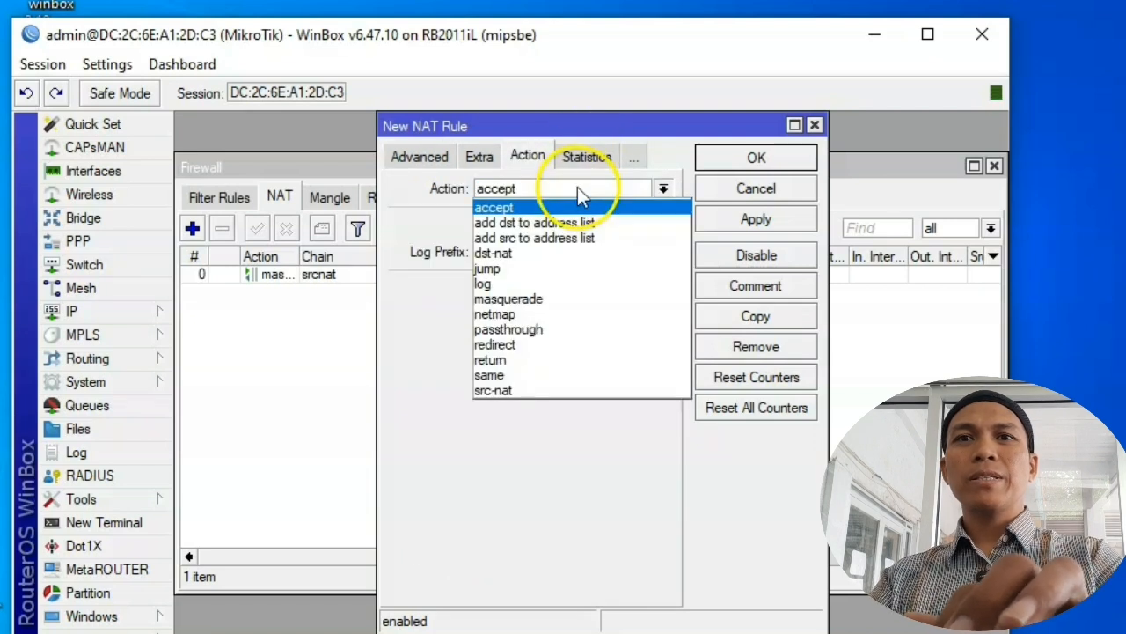
{"action": "left_click", "coordinate": [559, 253]}
{"action": "left_click", "coordinate": [557, 288]}
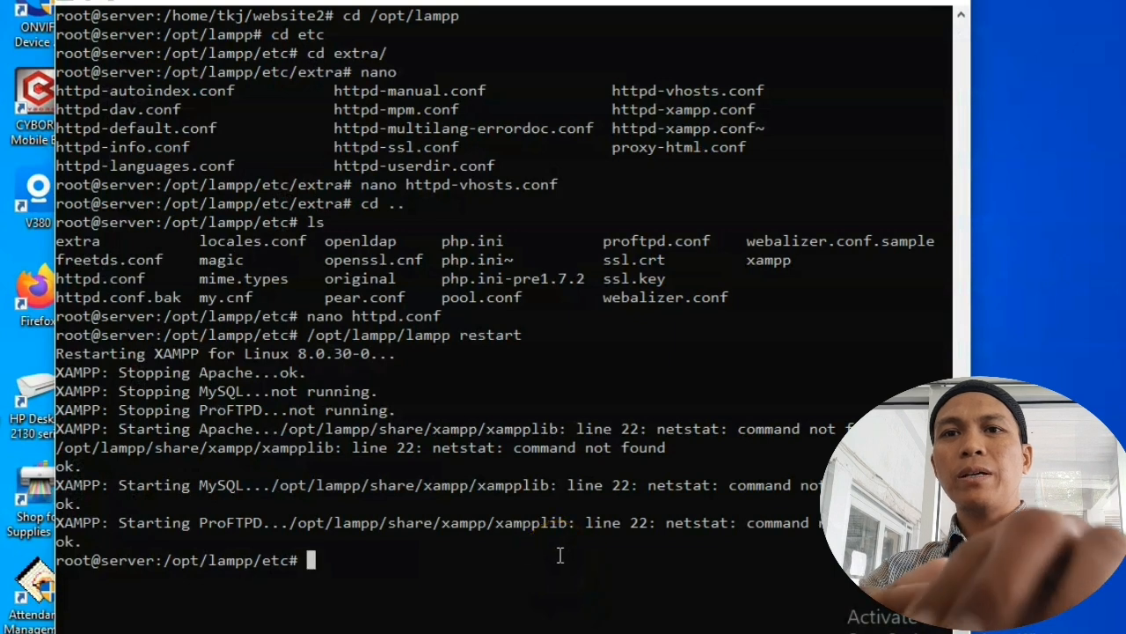
Step: Run 'ip a', select the server address 200.200.200.254, and minimize the terminal
{"action": "type", "text": "ip a"}
{"action": "key", "text": "Return"}
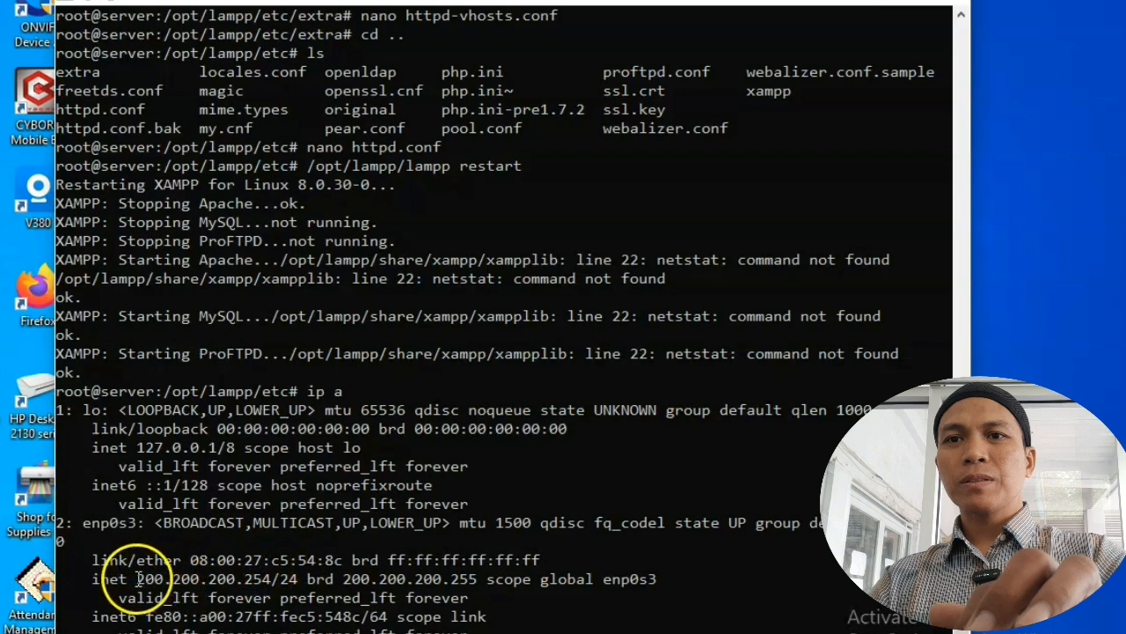
{"action": "left_click_drag", "start_coordinate": [134, 579], "coordinate": [271, 579]}
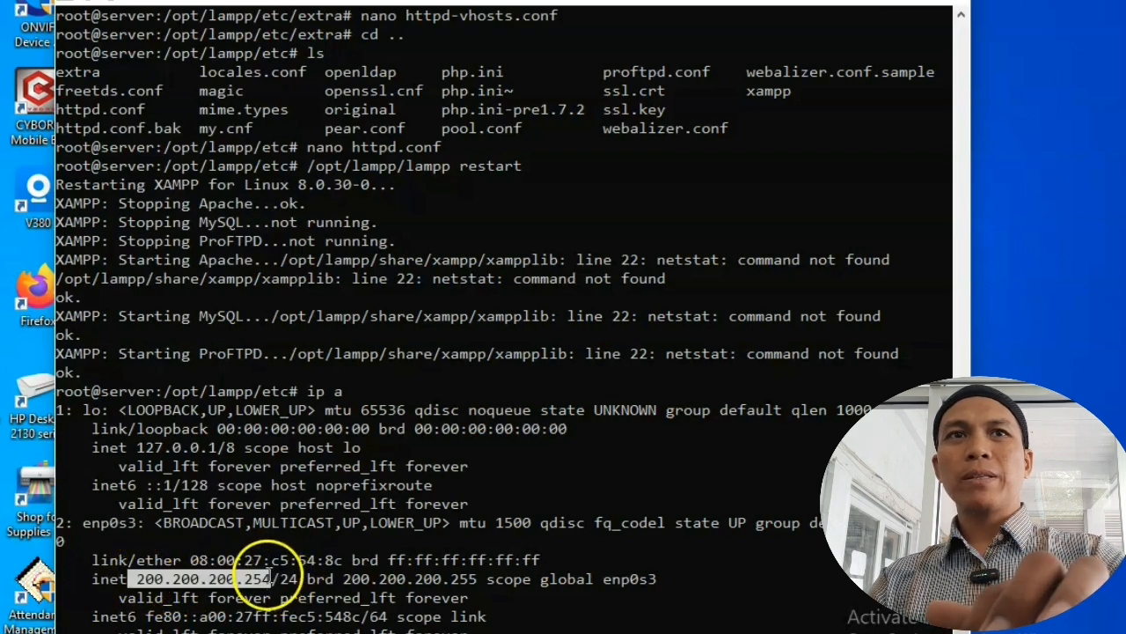
{"action": "left_click", "coordinate": [874, 1]}
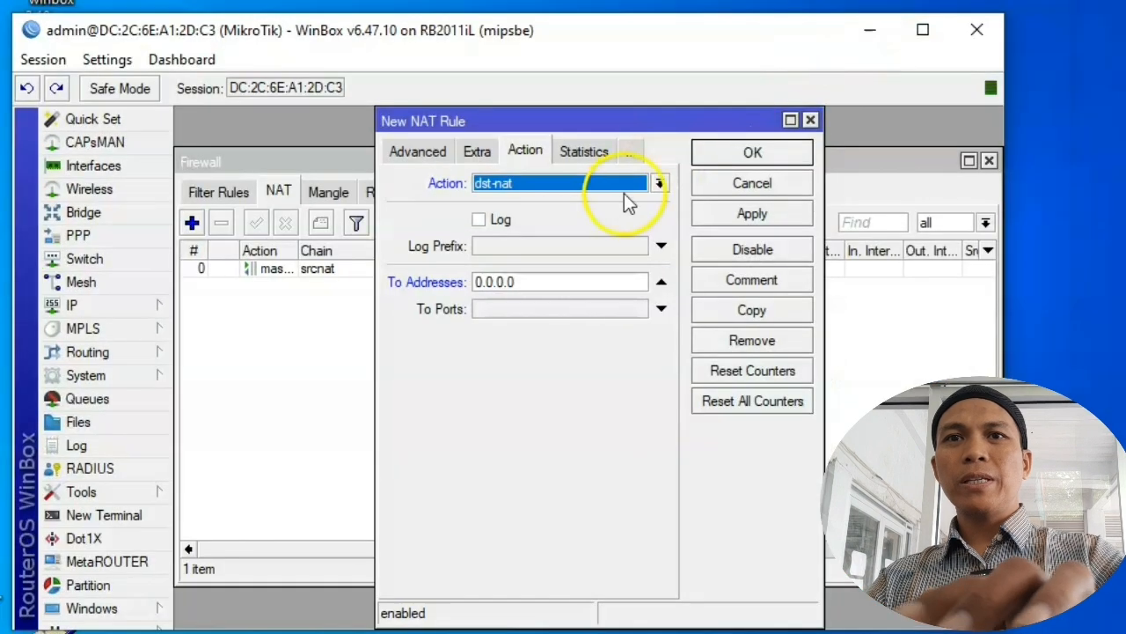
Step: Set To Addresses 200.200.200.254 and To Ports 80, then save the dst-nat rule
{"action": "left_click", "coordinate": [530, 267]}
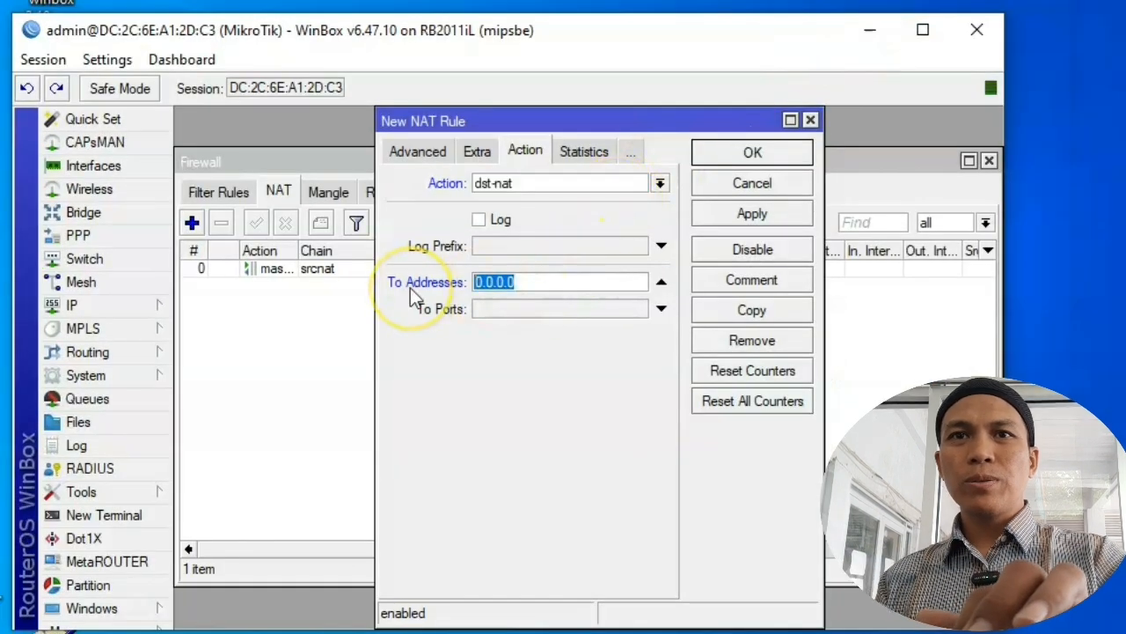
{"action": "type", "text": "200.200.200.254"}
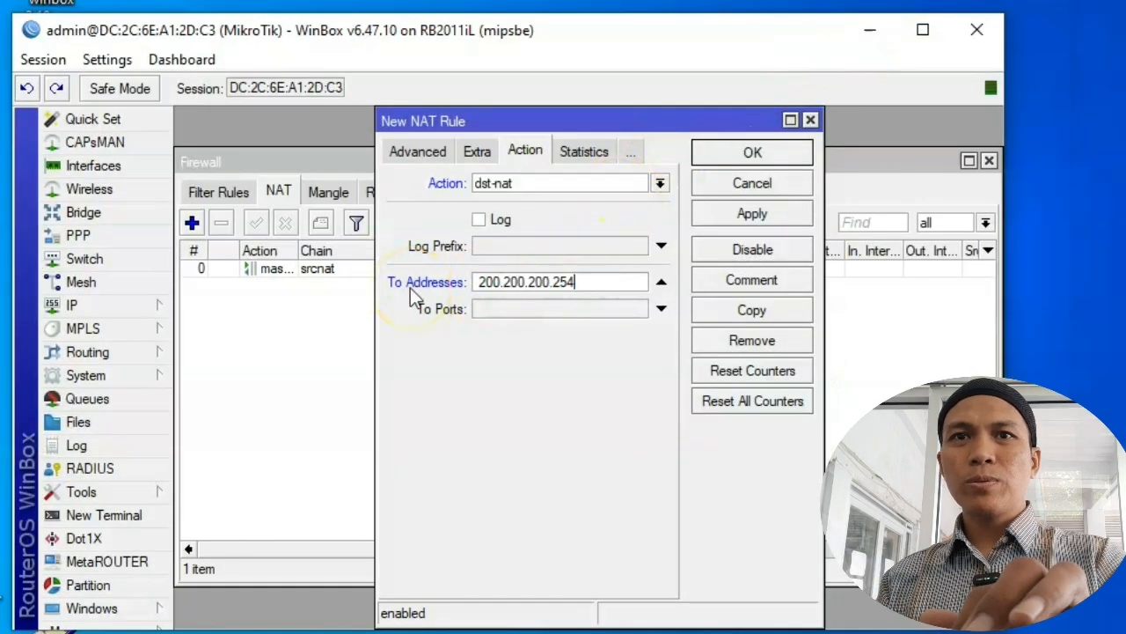
{"action": "left_click", "coordinate": [551, 311]}
{"action": "type", "text": "80"}
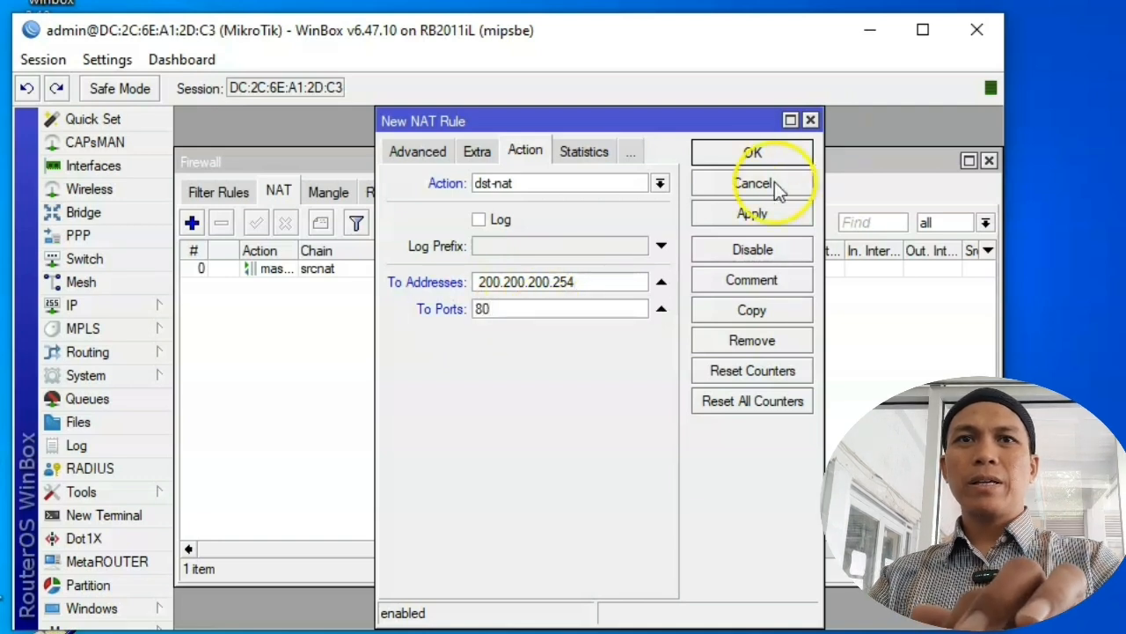
{"action": "left_click", "coordinate": [754, 158]}
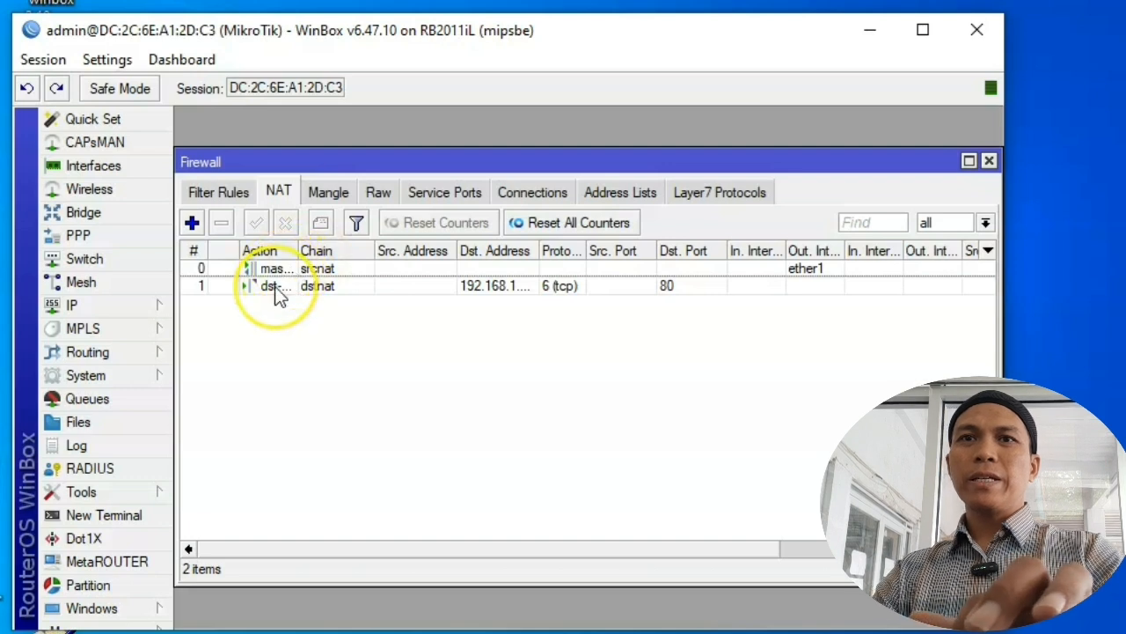
{"action": "double_click", "coordinate": [275, 287]}
{"action": "left_click", "coordinate": [402, 151]}
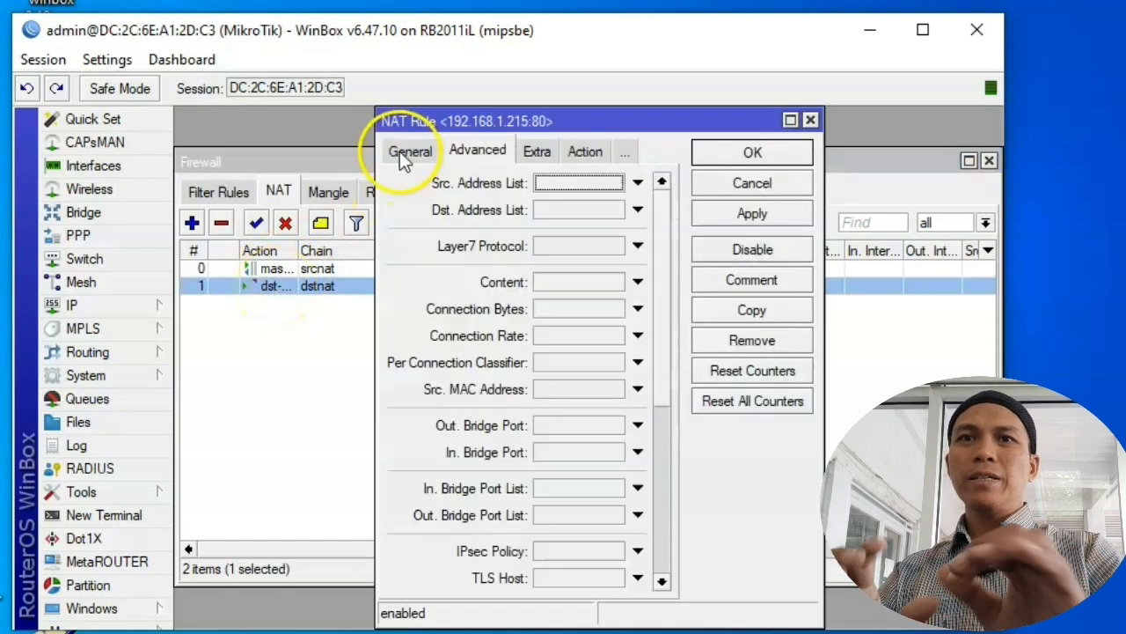
{"action": "left_click", "coordinate": [400, 152]}
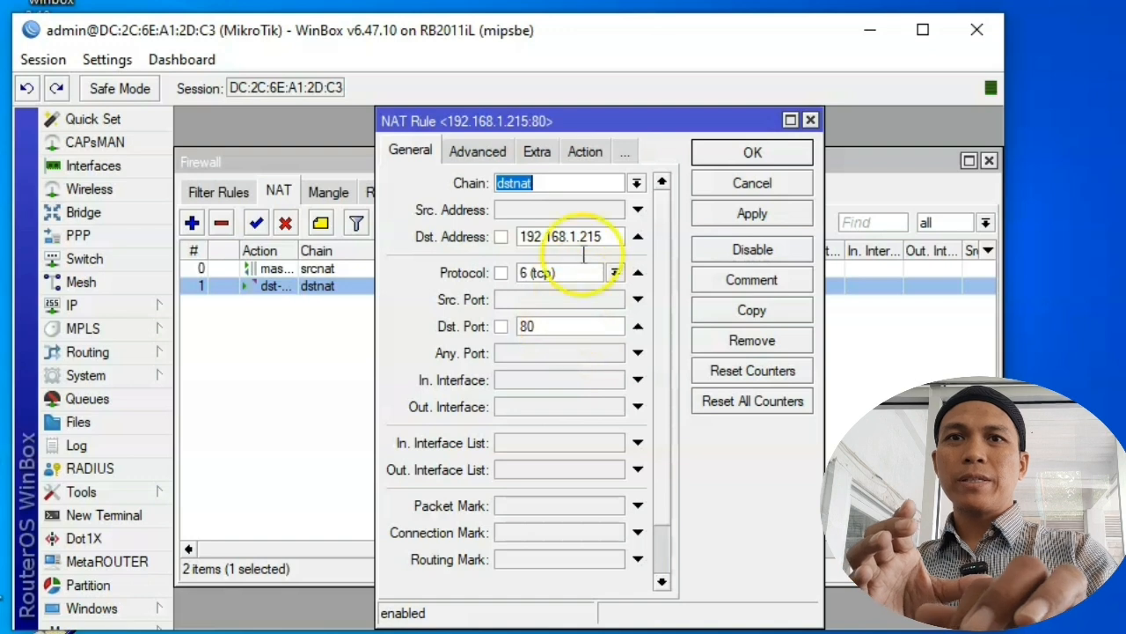
{"action": "left_click", "coordinate": [585, 152]}
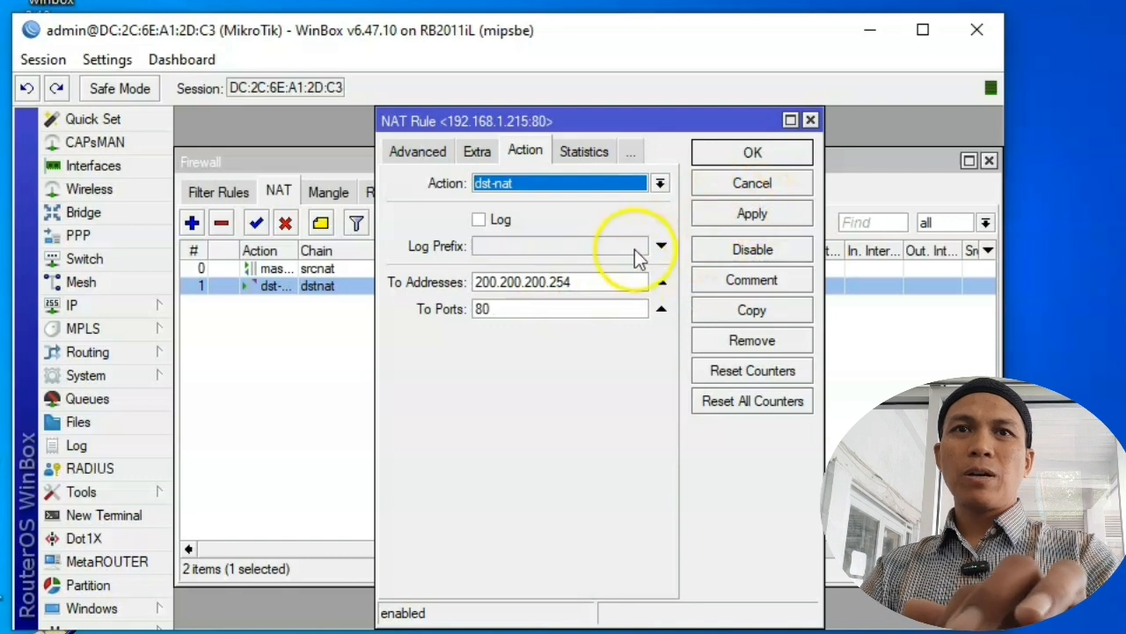
{"action": "left_click", "coordinate": [731, 158]}
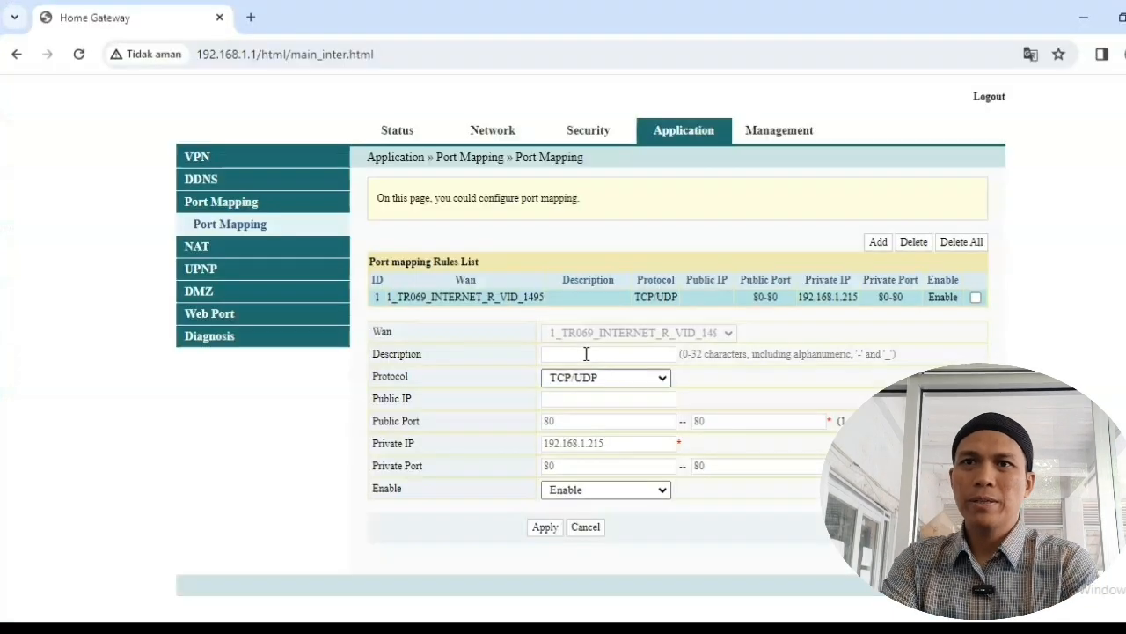
Step: Open Status > WAN Status and highlight the public IP 66.96.236.76
{"action": "left_click", "coordinate": [406, 140]}
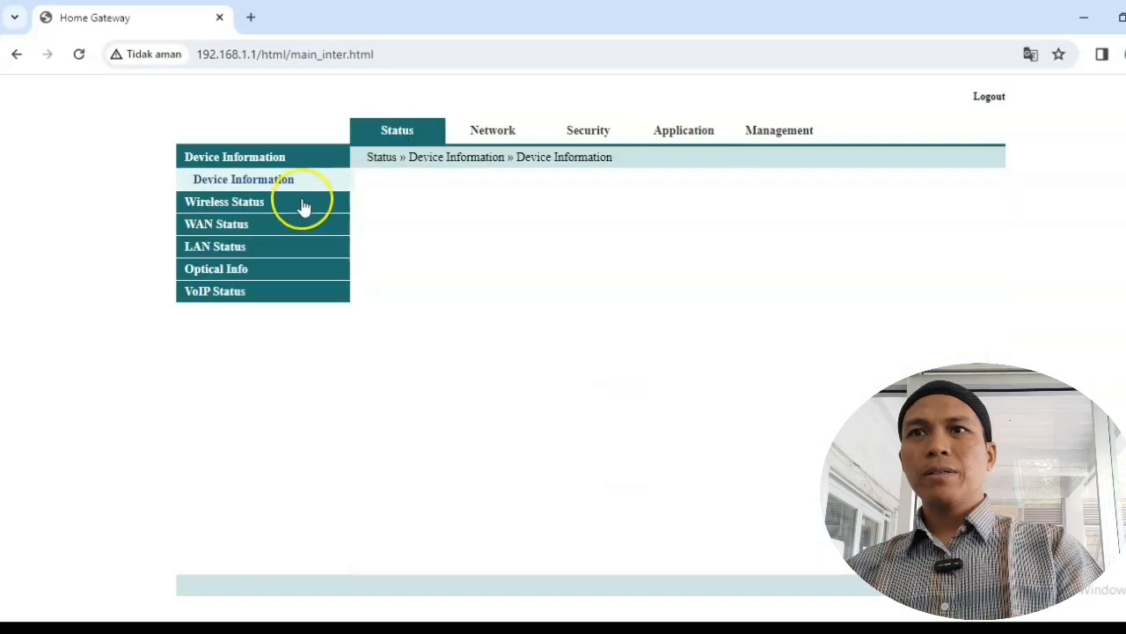
{"action": "left_click", "coordinate": [231, 224]}
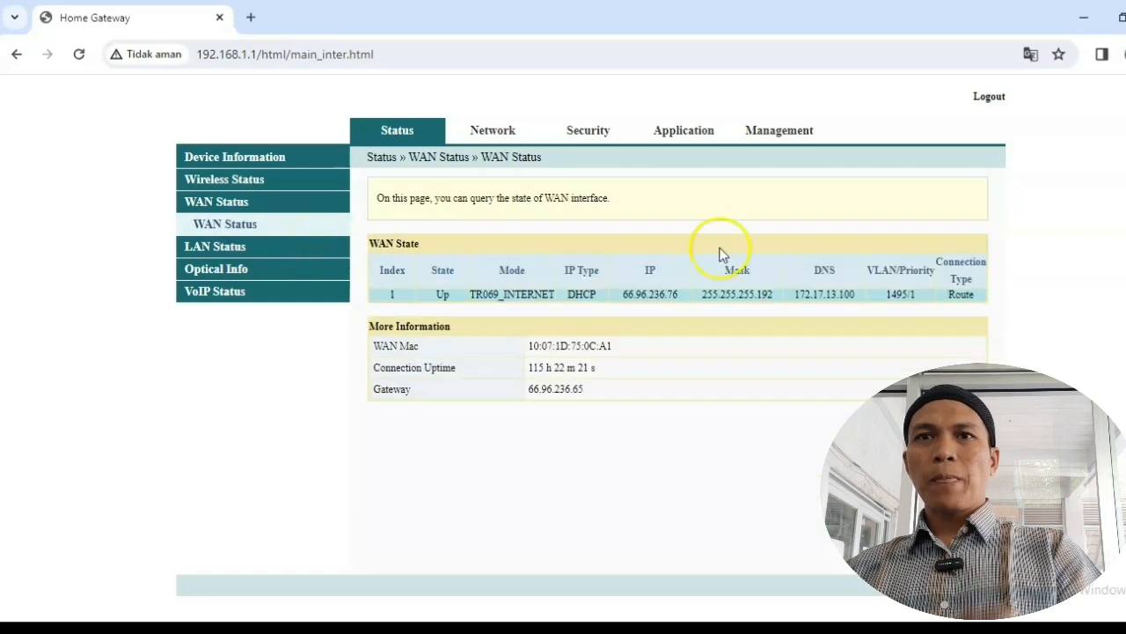
{"action": "left_click", "coordinate": [633, 298]}
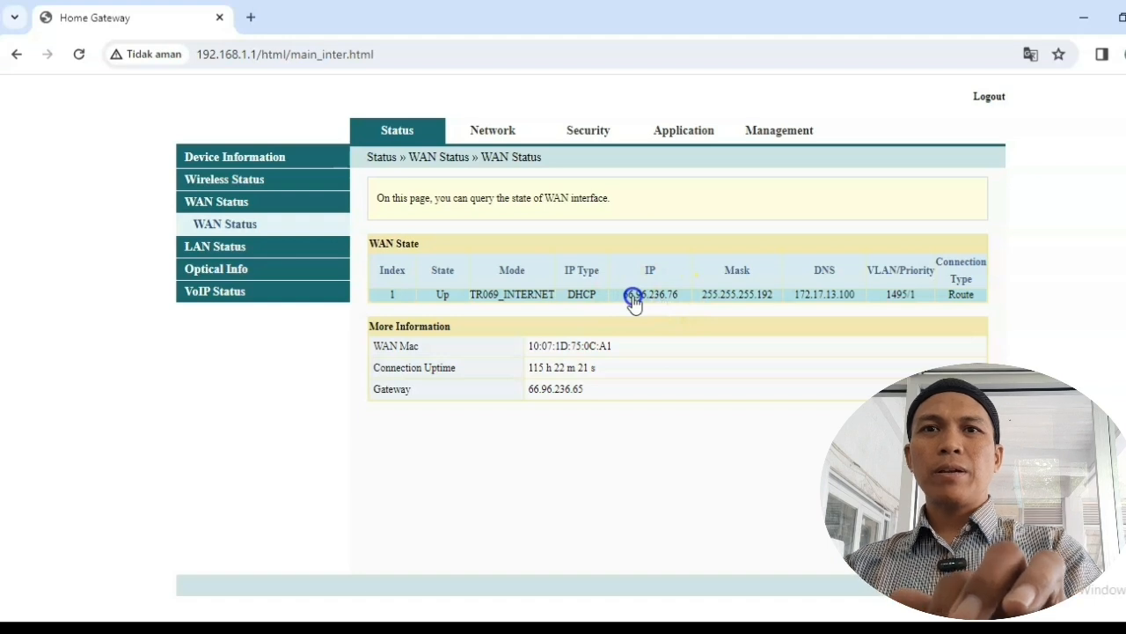
{"action": "left_click_drag", "start_coordinate": [626, 297], "coordinate": [677, 302]}
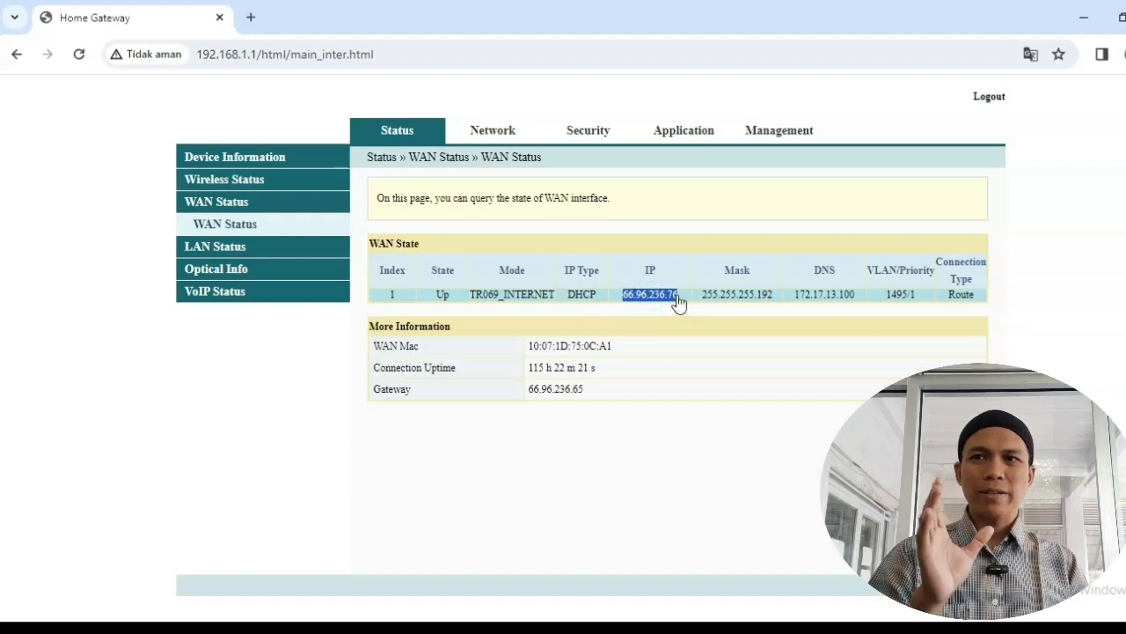
{"action": "left_click", "coordinate": [677, 302]}
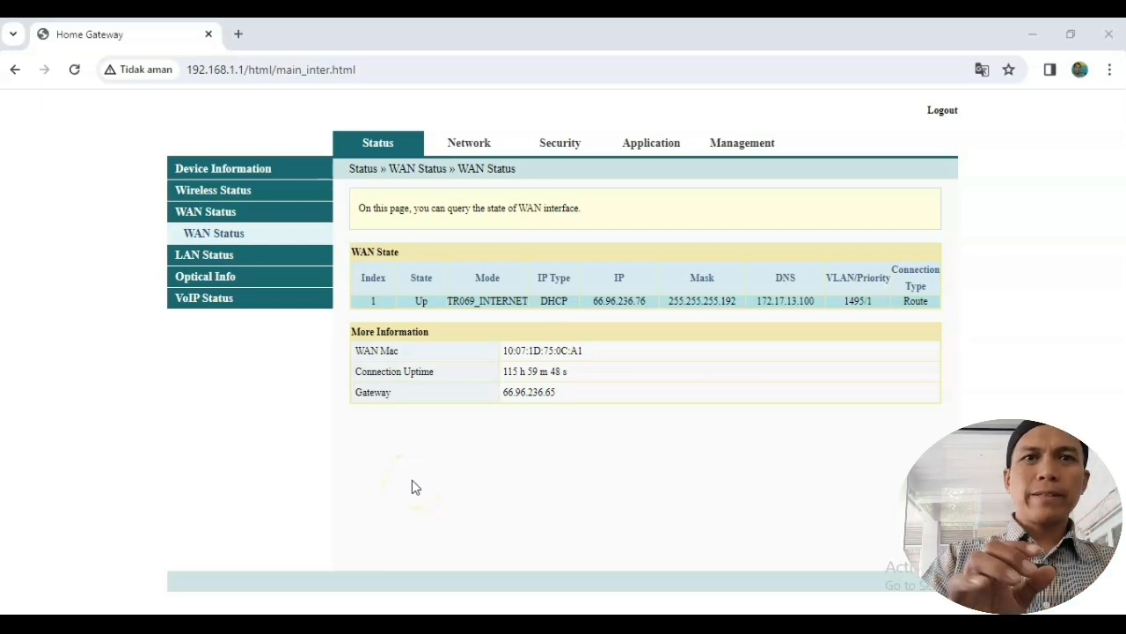
{"action": "left_click", "coordinate": [609, 301]}
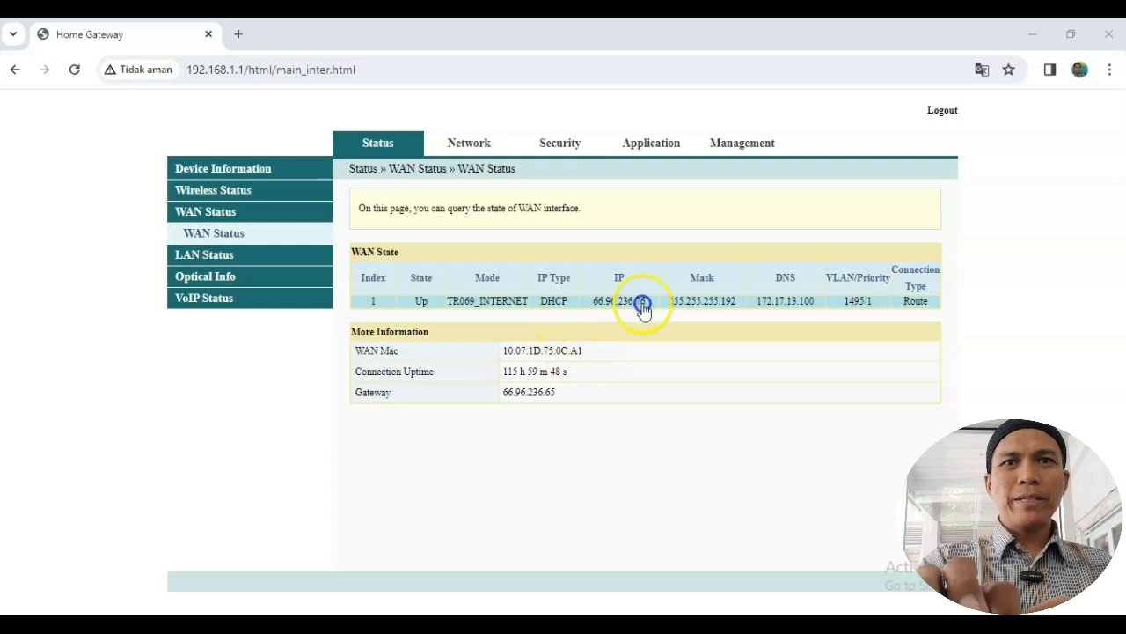
{"action": "left_click", "coordinate": [503, 450]}
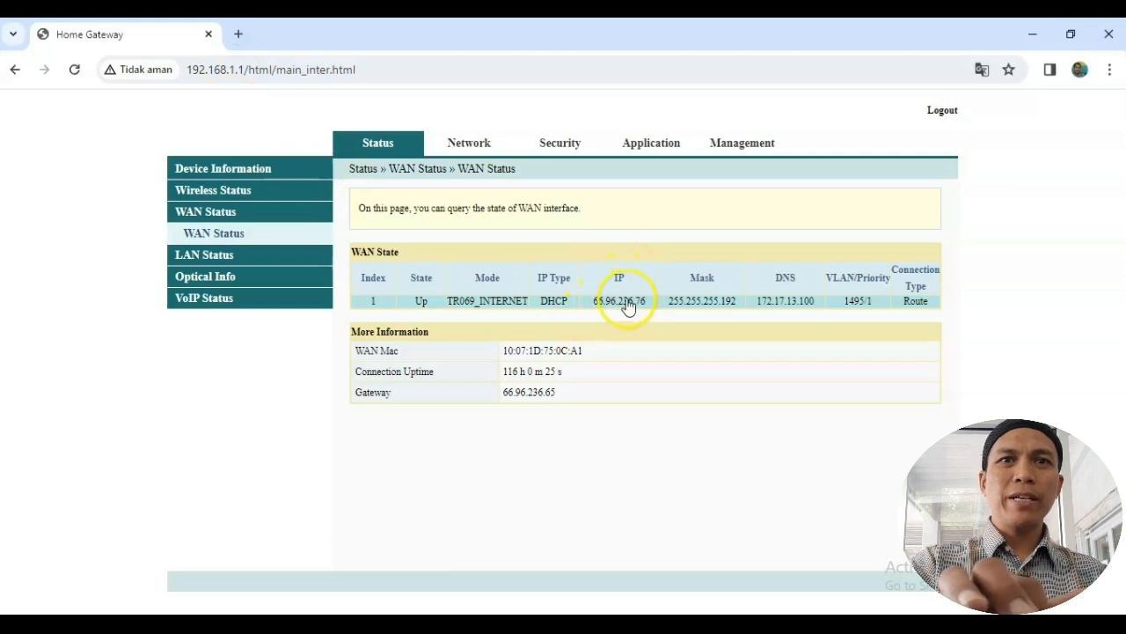
Step: In a new tab, search 'af' and open the freedns.afraid.org site
{"action": "left_click", "coordinate": [239, 35]}
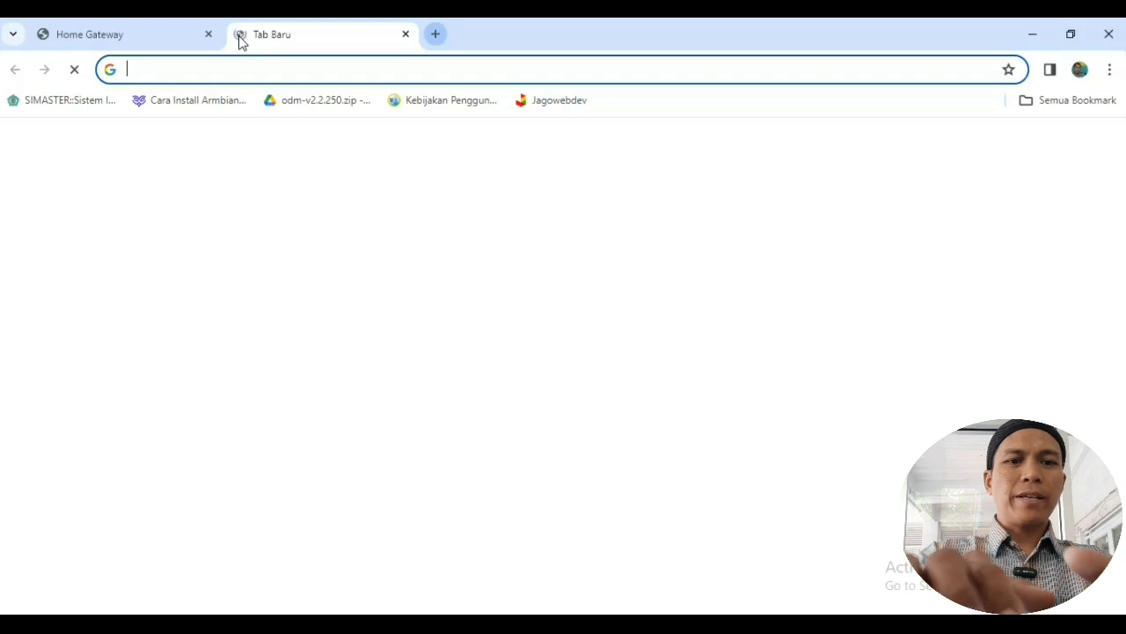
{"action": "type", "text": "af"}
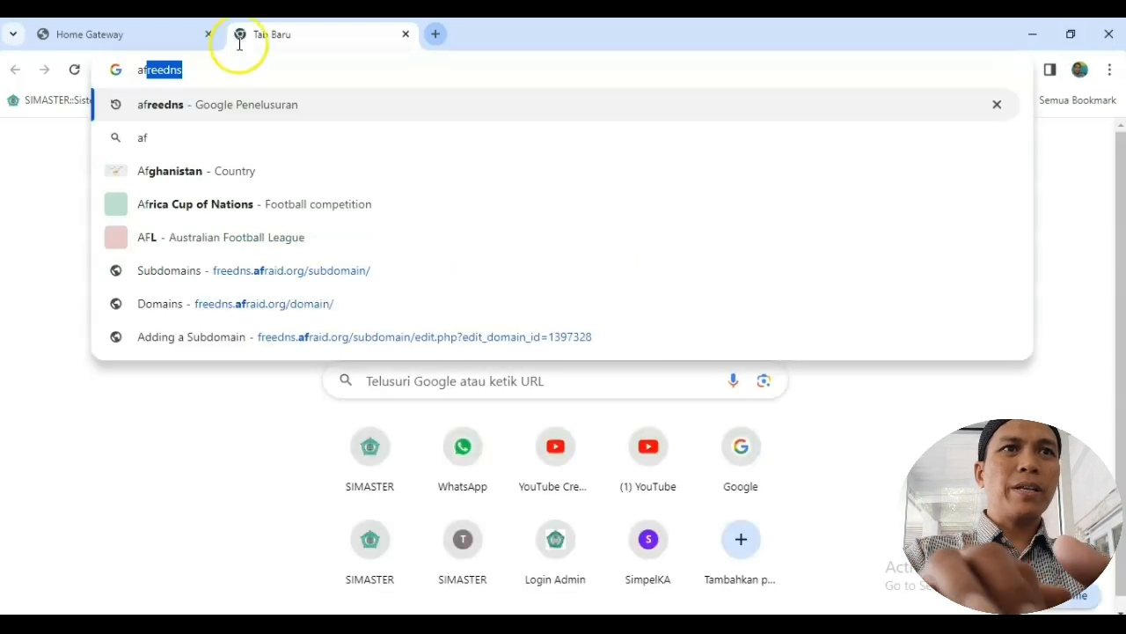
{"action": "left_click", "coordinate": [276, 105]}
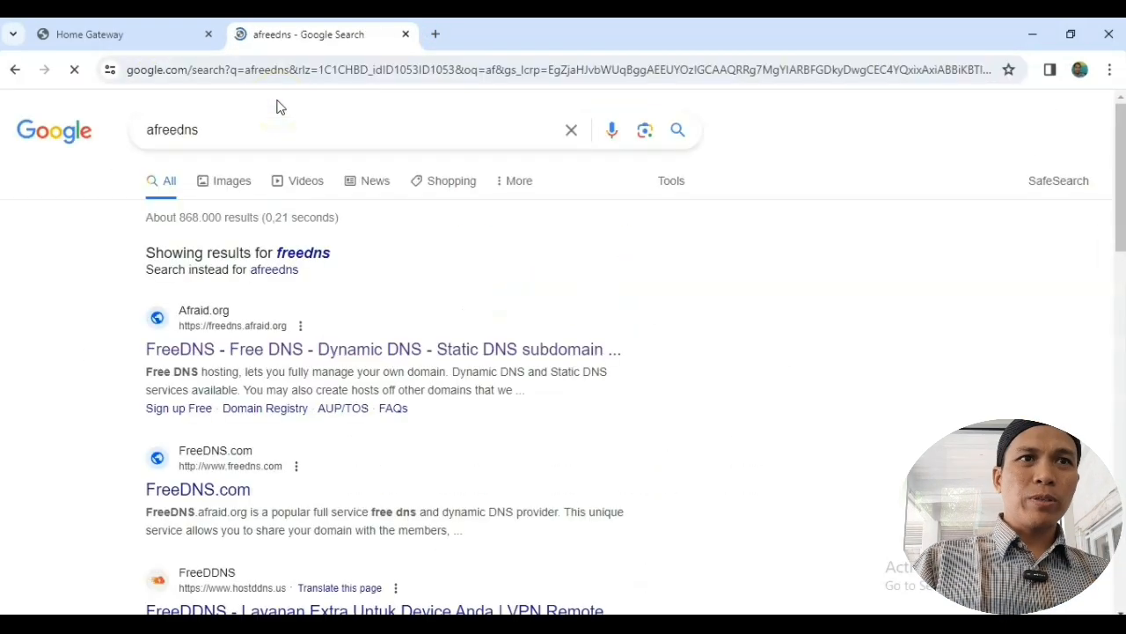
{"action": "left_click", "coordinate": [187, 351]}
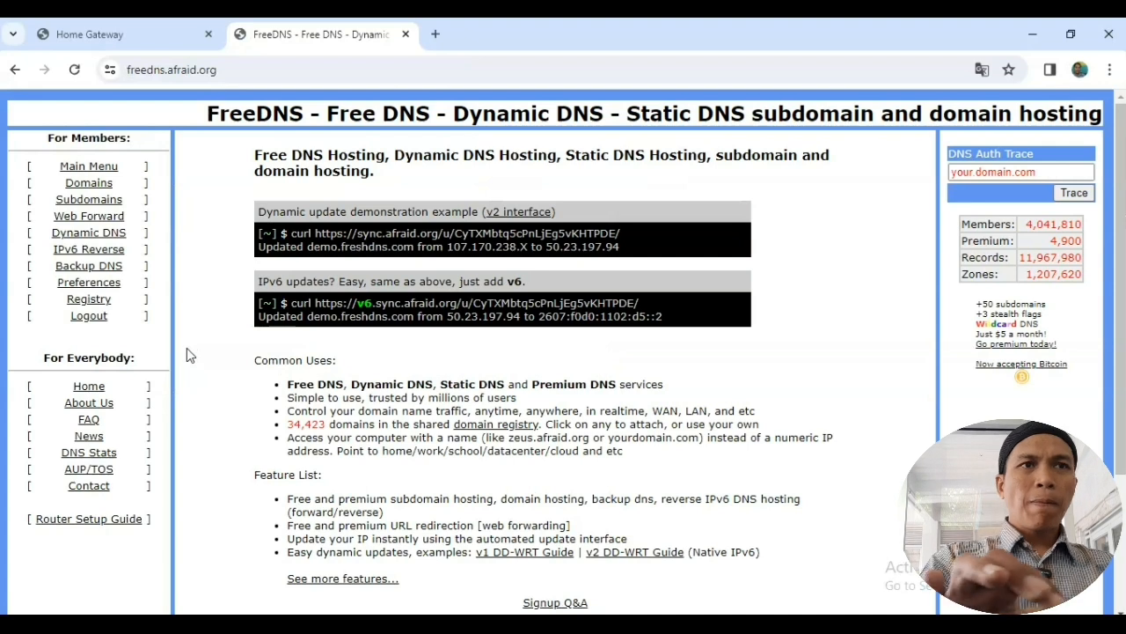
Step: Go to Domains and log in to the FreeDNS account
{"action": "left_click", "coordinate": [109, 199]}
{"action": "left_click", "coordinate": [108, 183]}
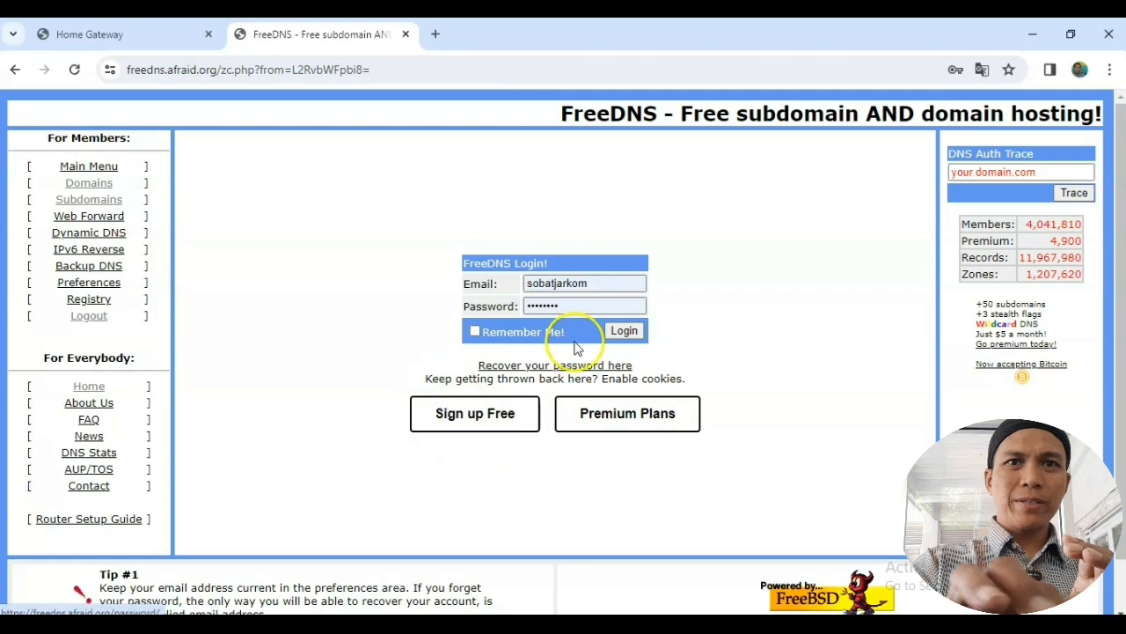
{"action": "left_click", "coordinate": [626, 339]}
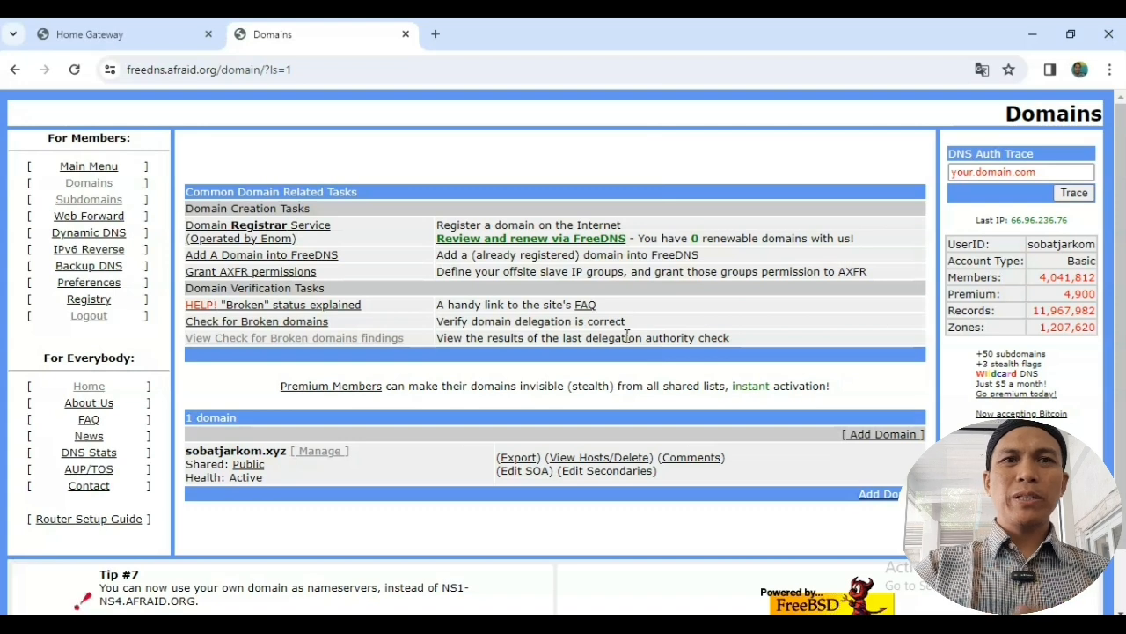
Step: View the Add Domain page and highlight the nameserver NS1.AFRAID.ORG
{"action": "left_click", "coordinate": [876, 437]}
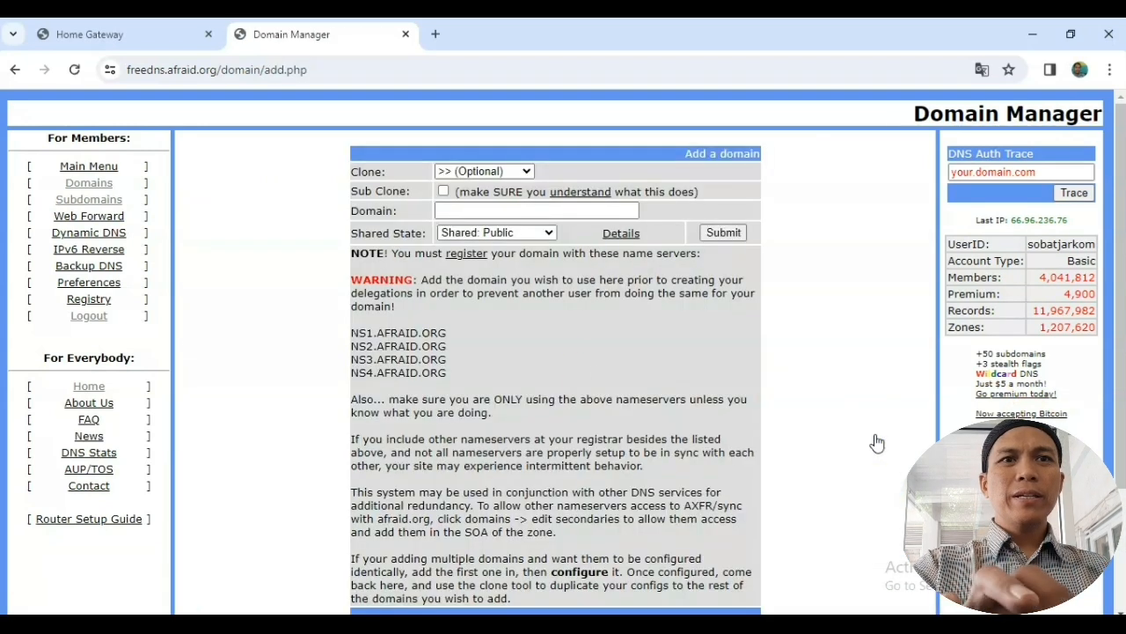
{"action": "left_click", "coordinate": [358, 332]}
{"action": "left_click_drag", "start_coordinate": [358, 333], "coordinate": [442, 330]}
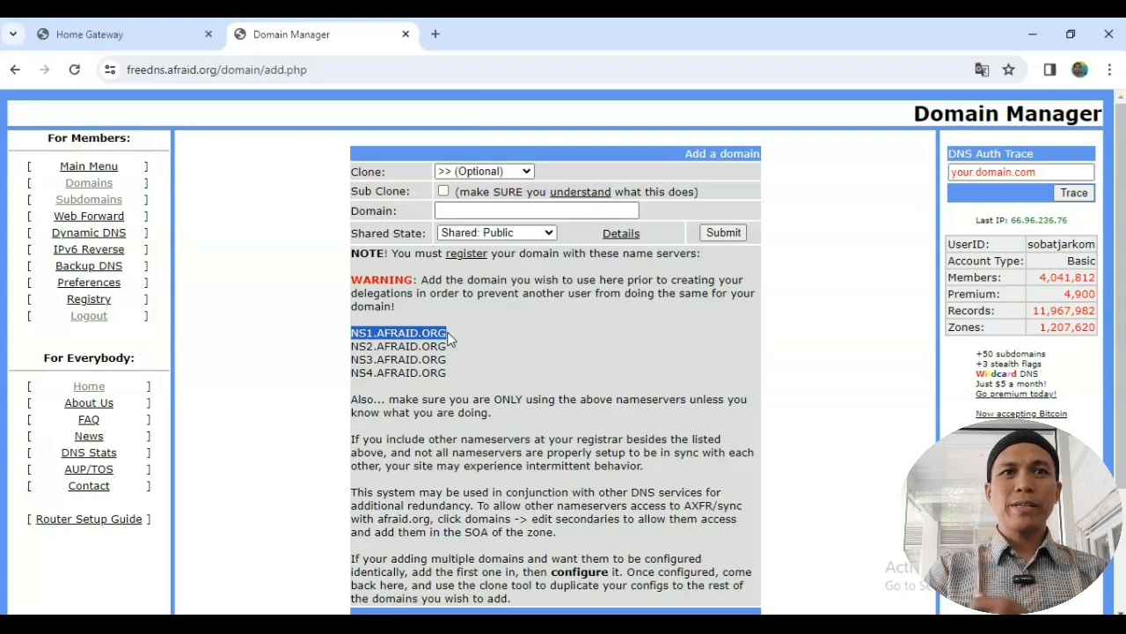
{"action": "left_click", "coordinate": [480, 209]}
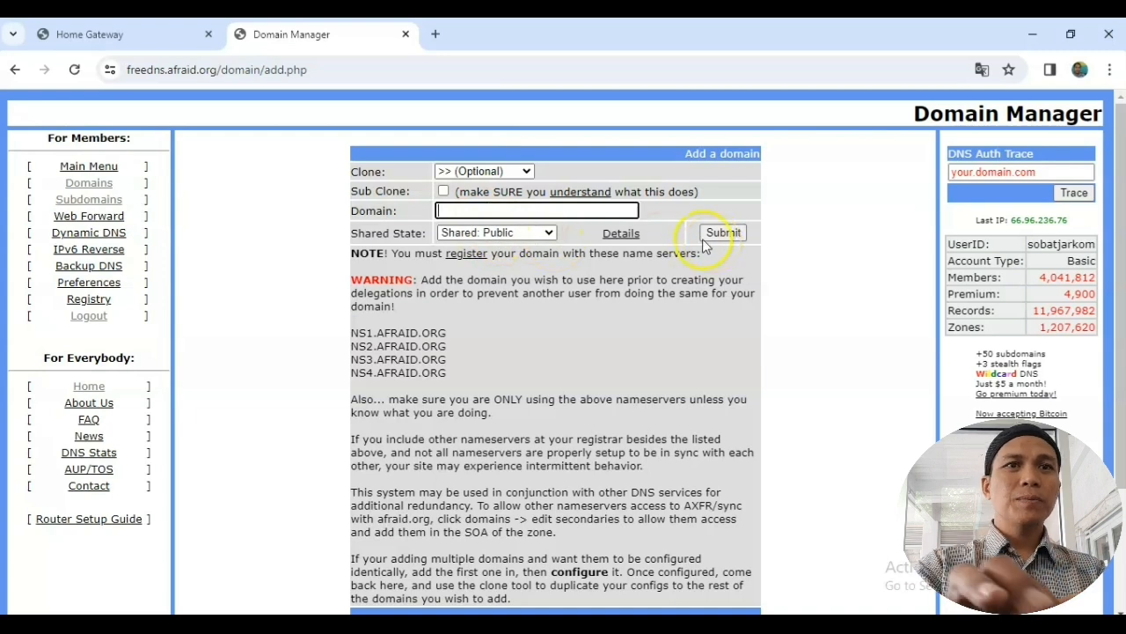
Step: Back in Domains, manage sobatjarkom.xyz and open its A record for editing
{"action": "left_click", "coordinate": [90, 184]}
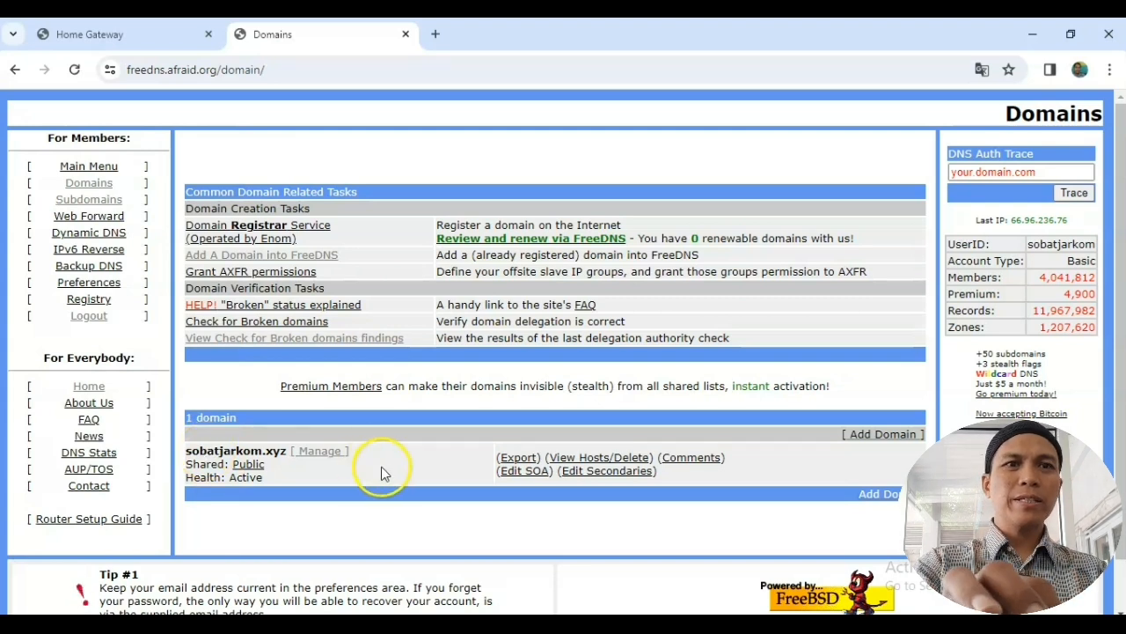
{"action": "left_click", "coordinate": [322, 452]}
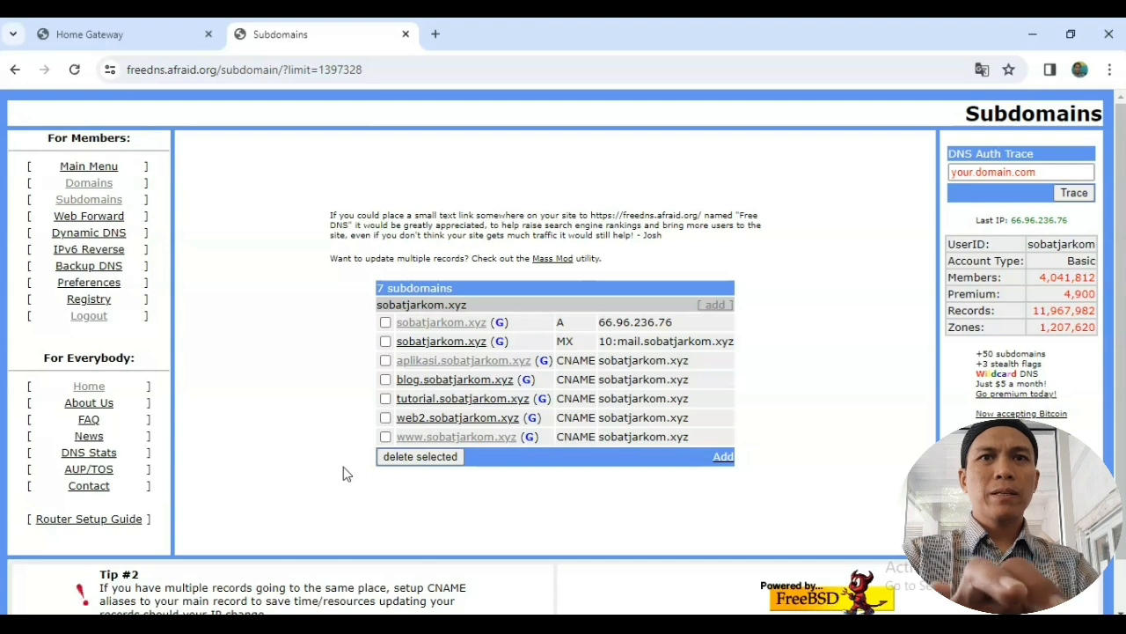
{"action": "left_click", "coordinate": [448, 321]}
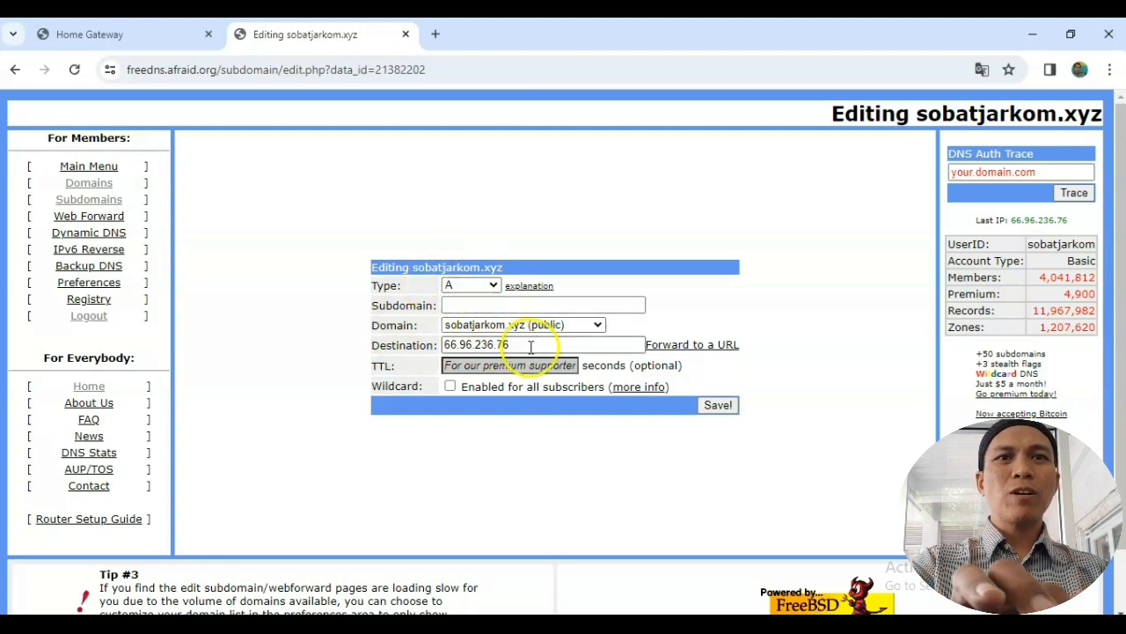
Step: Check the A record destination 66.96.236.76 against the router's WAN IP, then save it
{"action": "left_click_drag", "start_coordinate": [516, 345], "coordinate": [443, 345]}
{"action": "left_click", "coordinate": [404, 335]}
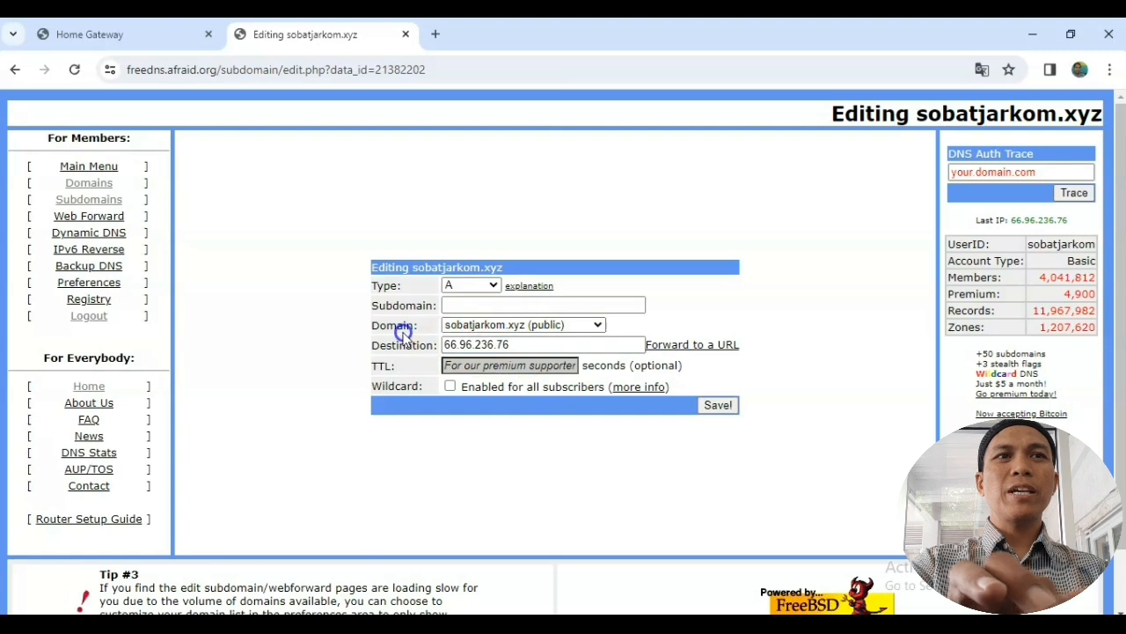
{"action": "left_click", "coordinate": [143, 39]}
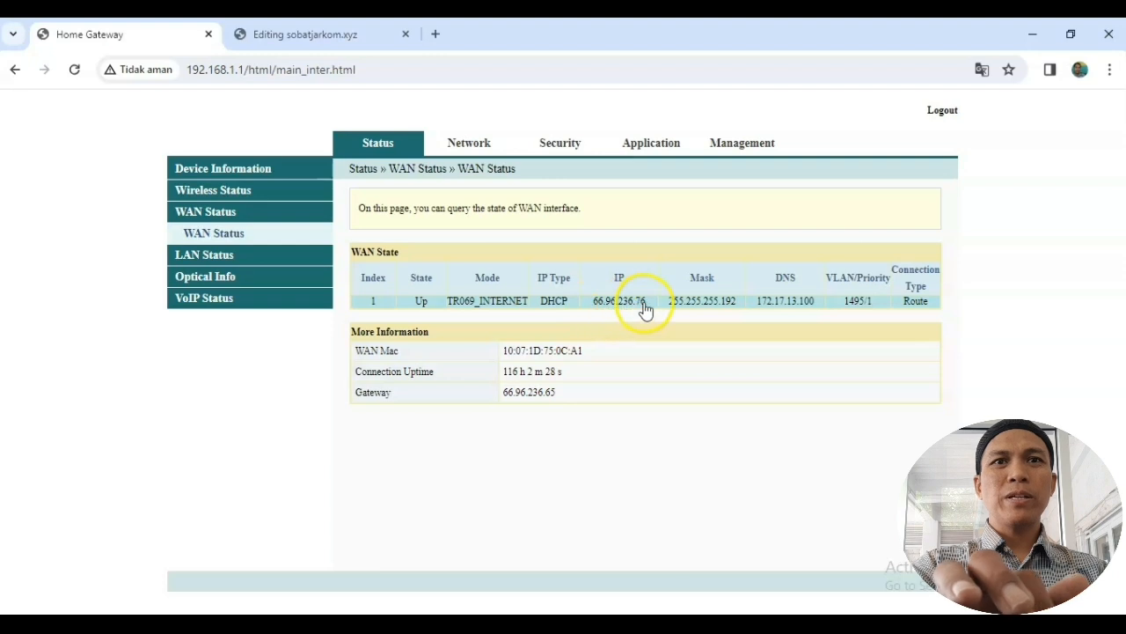
{"action": "left_click", "coordinate": [315, 41]}
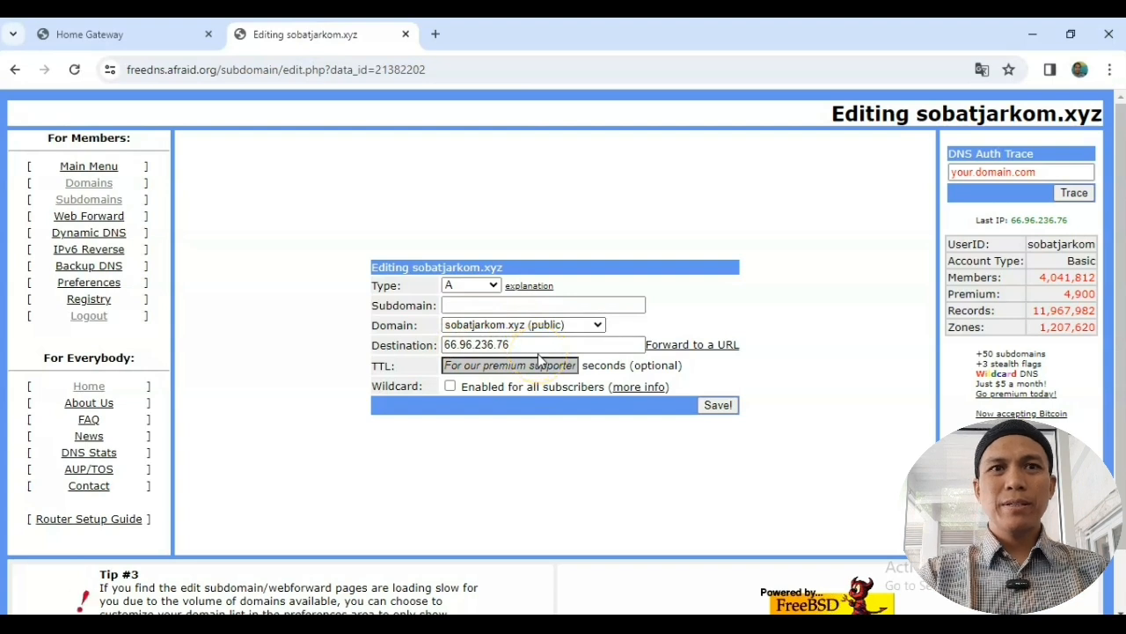
{"action": "left_click", "coordinate": [717, 405]}
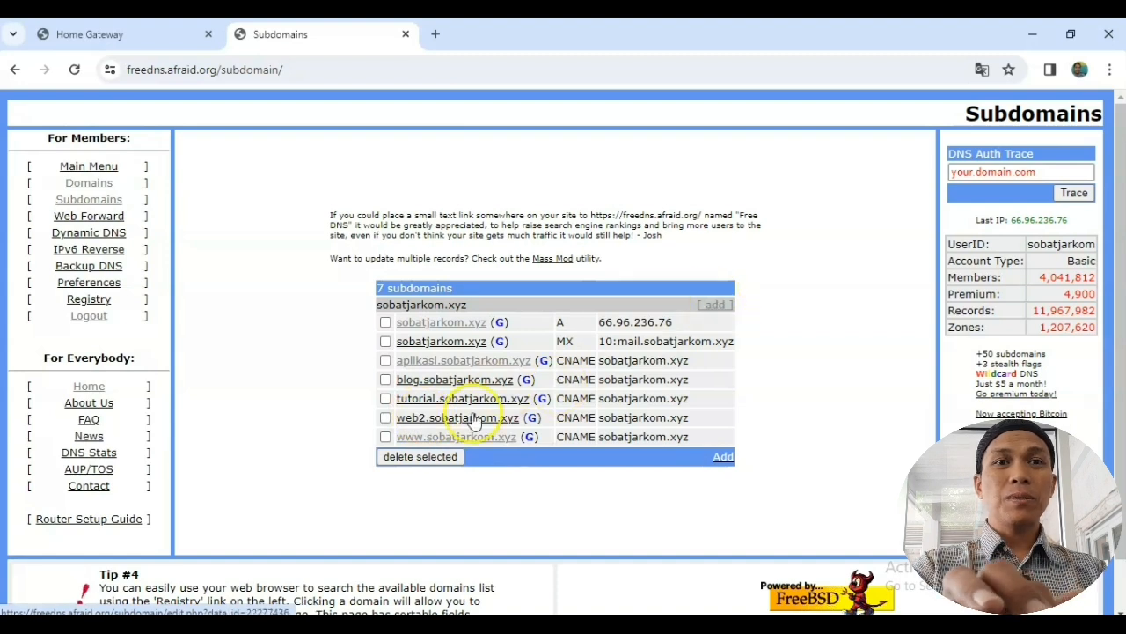
Step: Open web2.sobatjarkom.xyz, confirm its CNAME destination sobatjarkom.xyz, and save it
{"action": "left_click", "coordinate": [713, 306]}
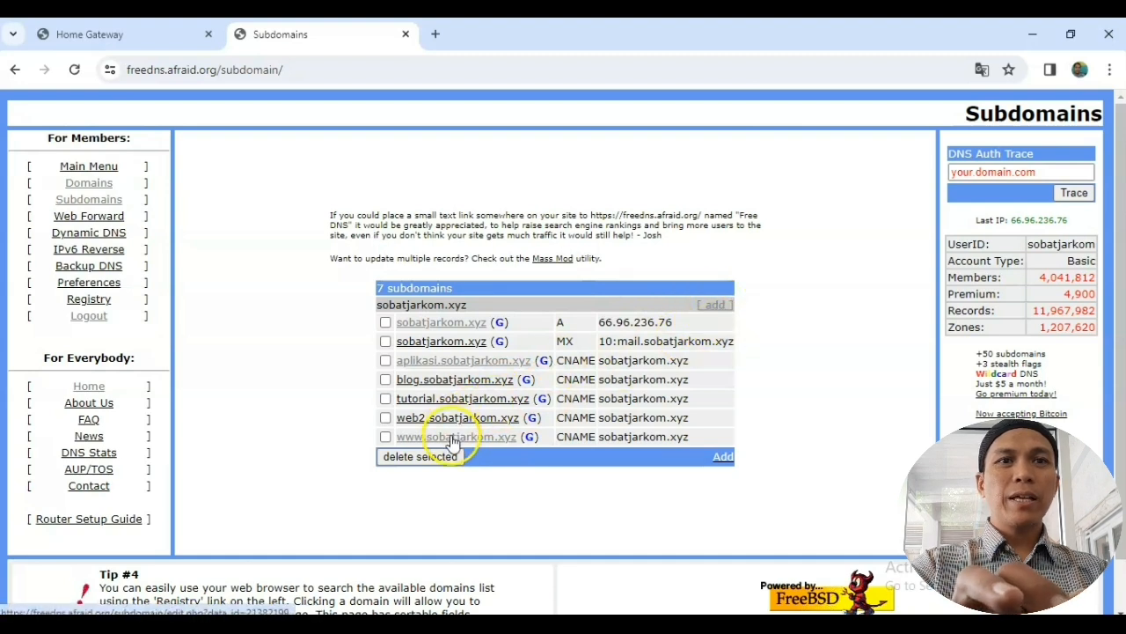
{"action": "left_click", "coordinate": [470, 420]}
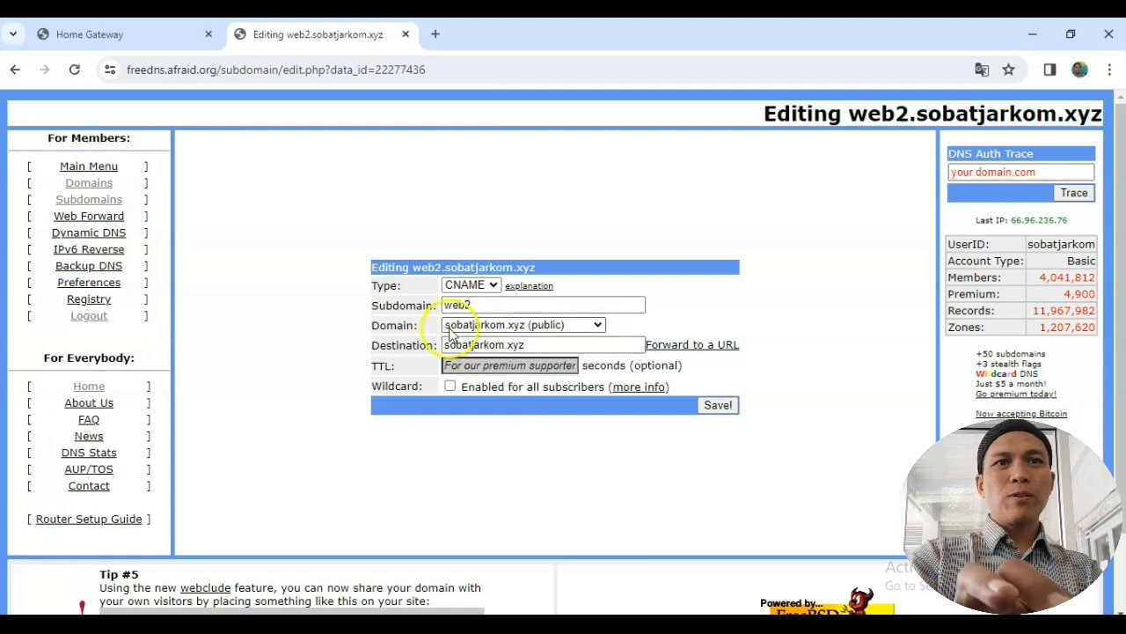
{"action": "left_click_drag", "start_coordinate": [554, 344], "coordinate": [442, 349]}
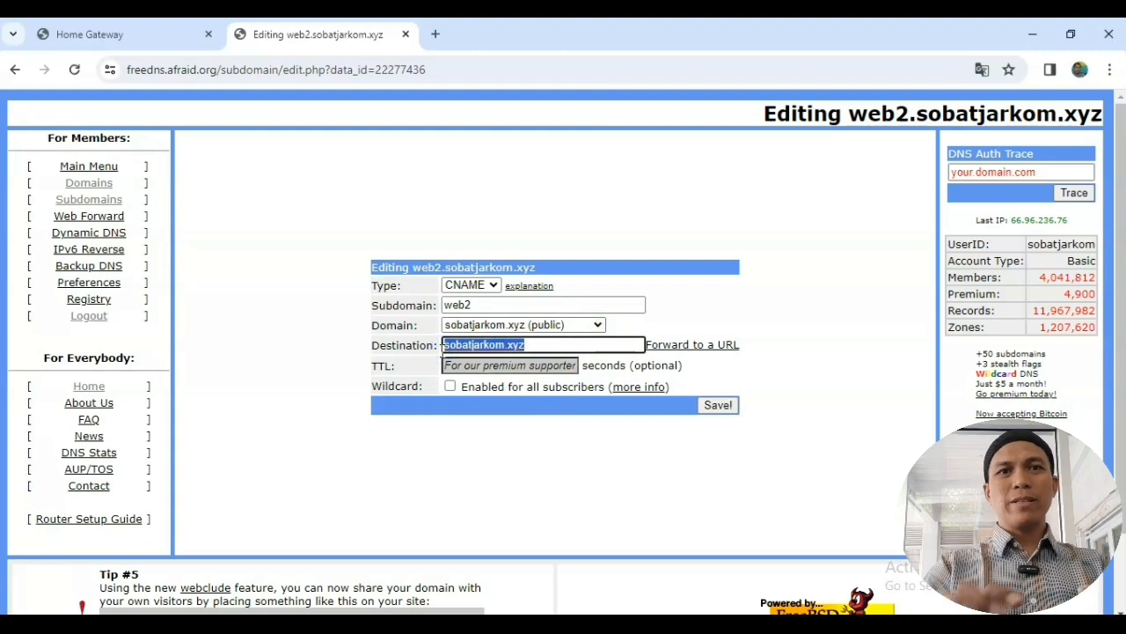
{"action": "left_click", "coordinate": [637, 460]}
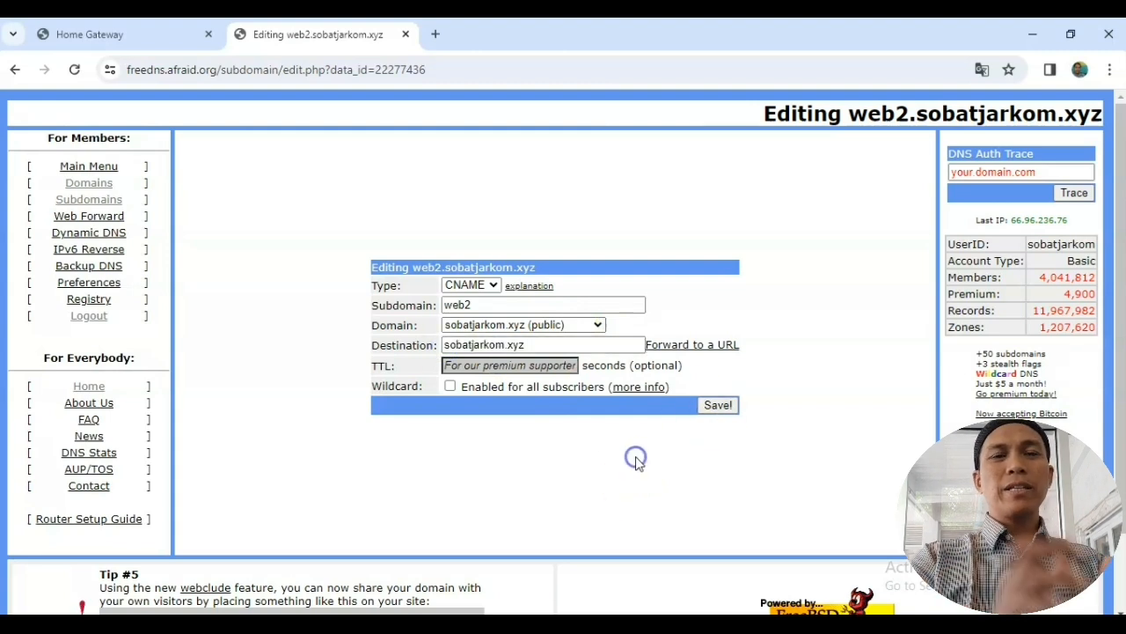
{"action": "left_click", "coordinate": [713, 404]}
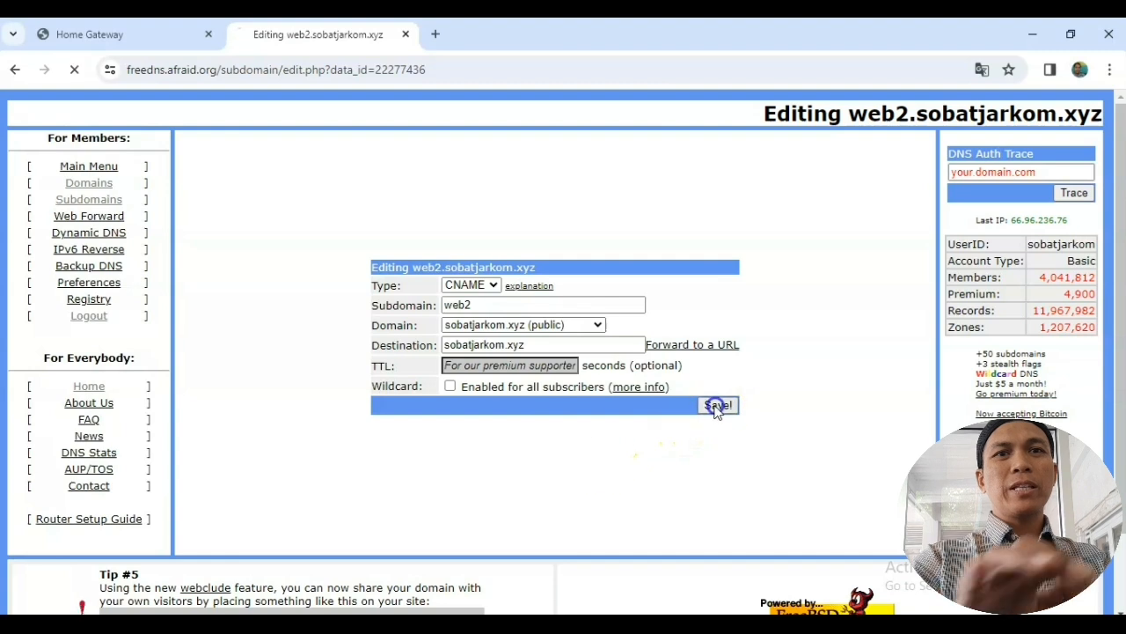
{"action": "left_click", "coordinate": [603, 461]}
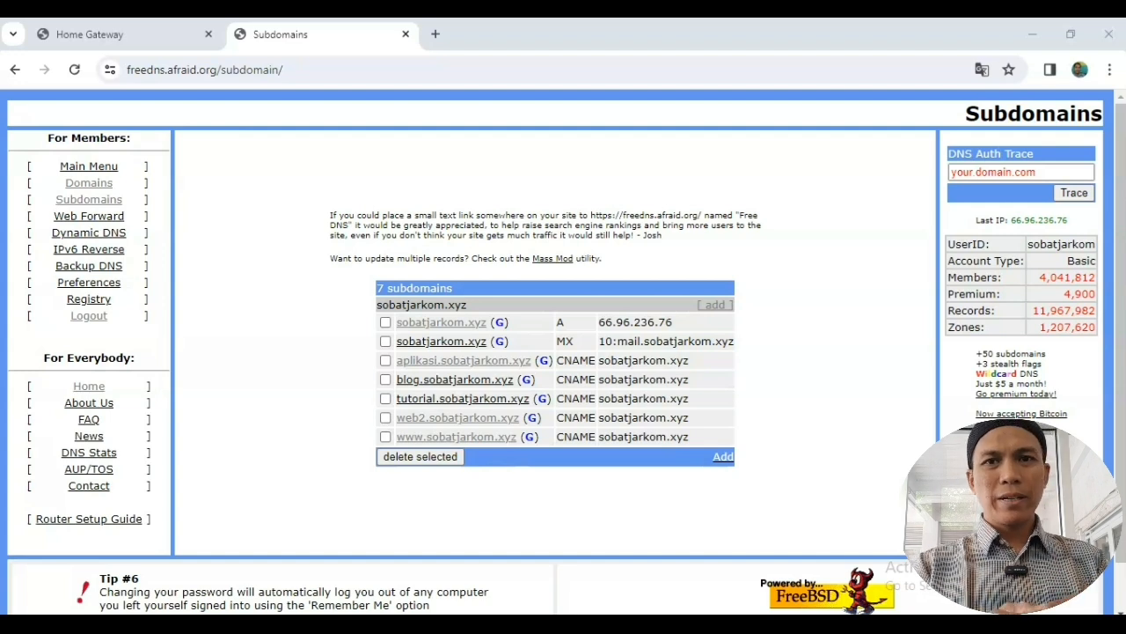
Step: Connect via Remote Desktop to lsppm.smkpelitaciampea.sch.id and start Google Chrome on that machine
{"action": "key", "text": "super"}
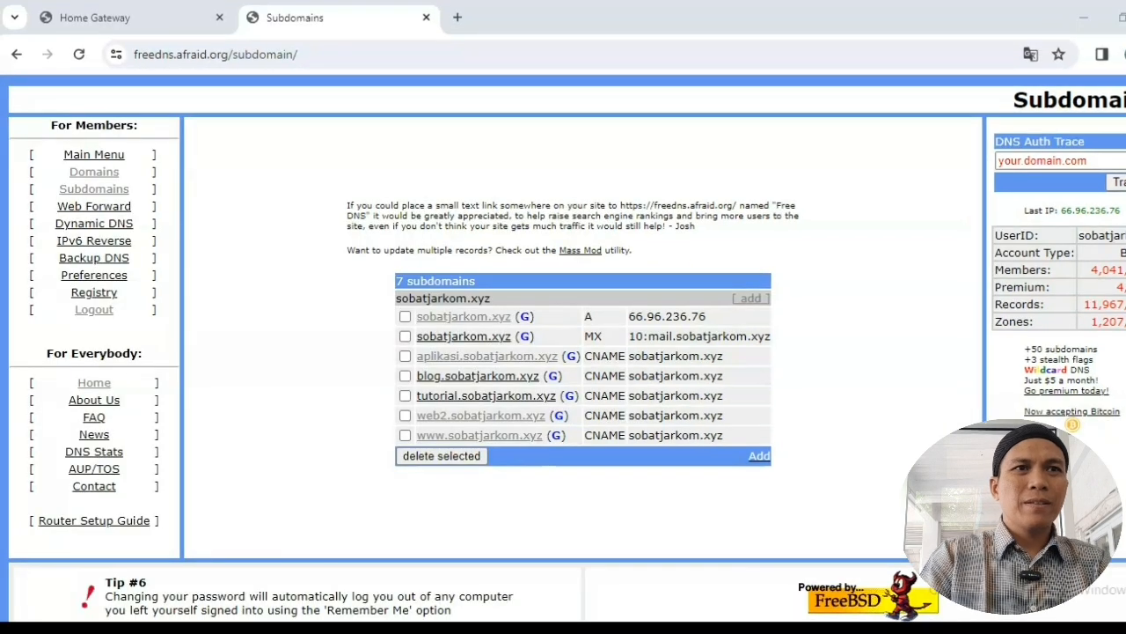
{"action": "key", "text": "super"}
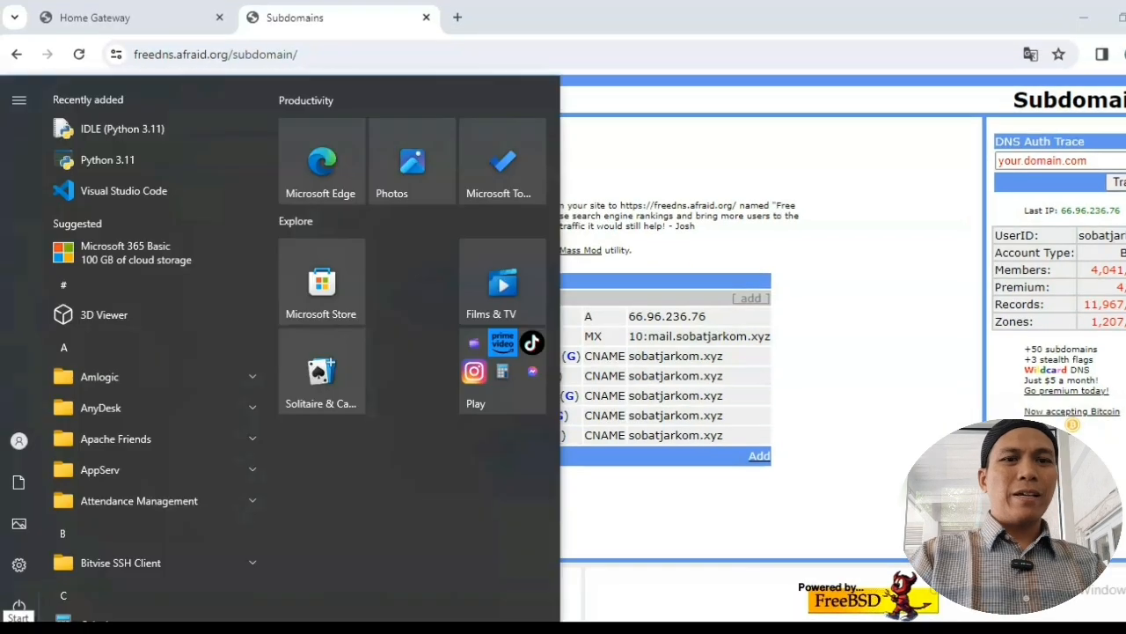
{"action": "type", "text": "c"}
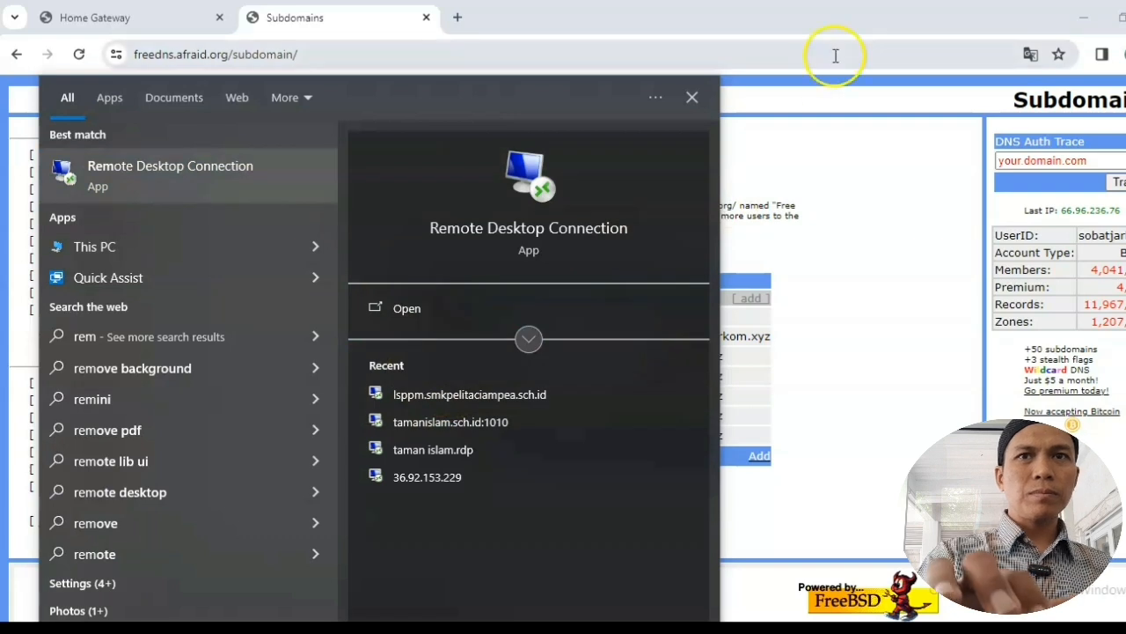
{"action": "left_click", "coordinate": [761, 11]}
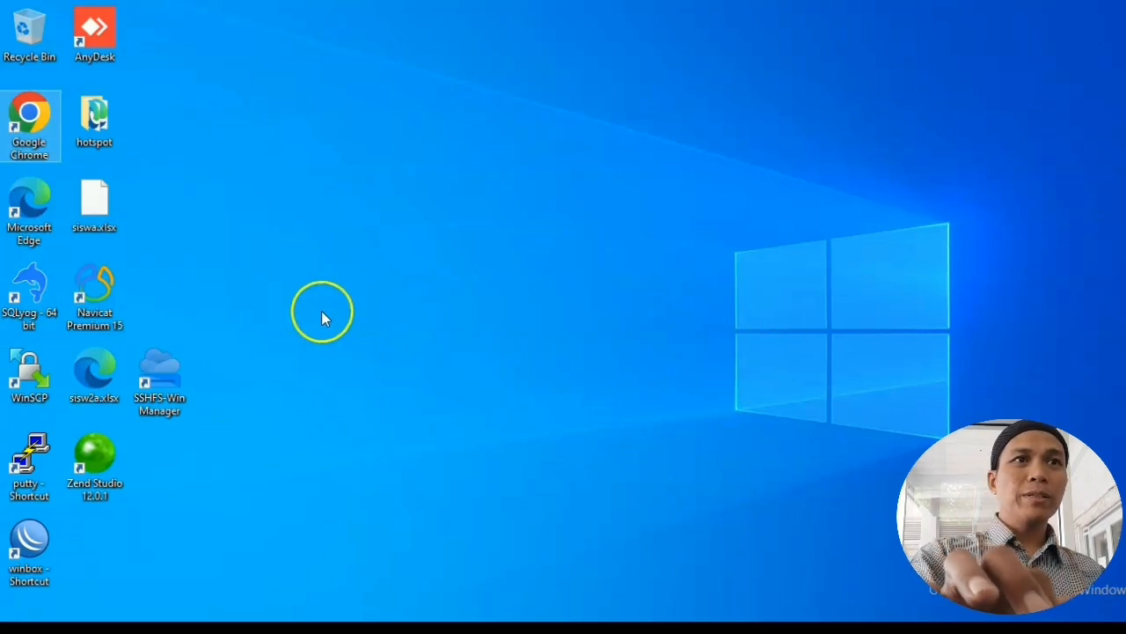
{"action": "mouse_move", "coordinate": [560, 11]}
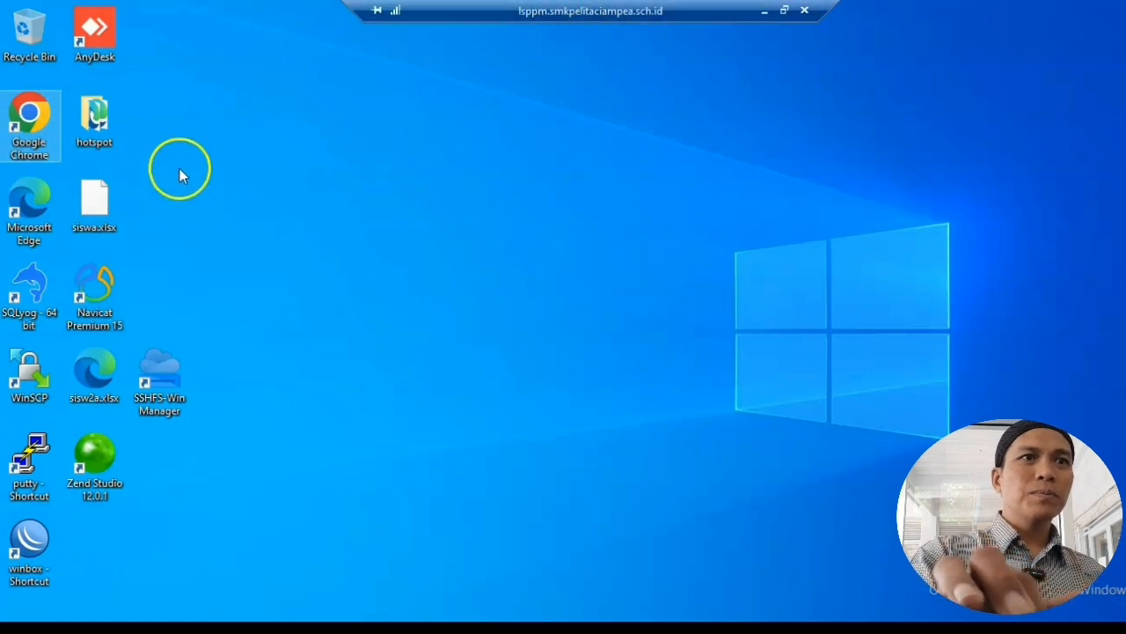
{"action": "double_click", "coordinate": [35, 121]}
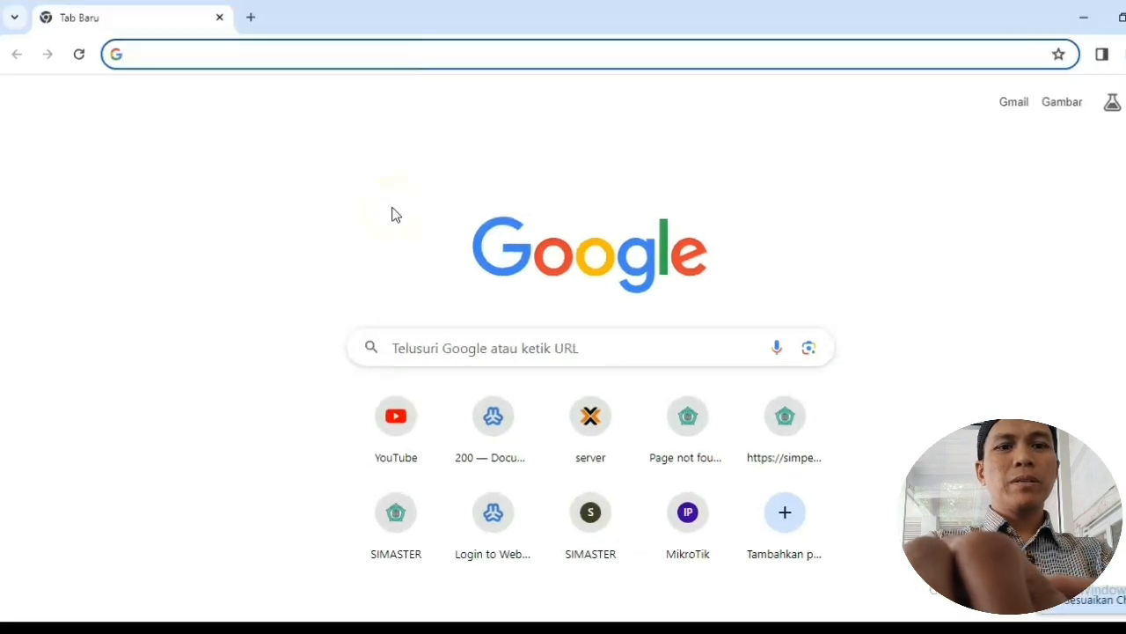
Step: Load sobatjarkom.xyz in one tab and web2.sobatjarkom.xyz in a second tab
{"action": "type", "text": "soba"}
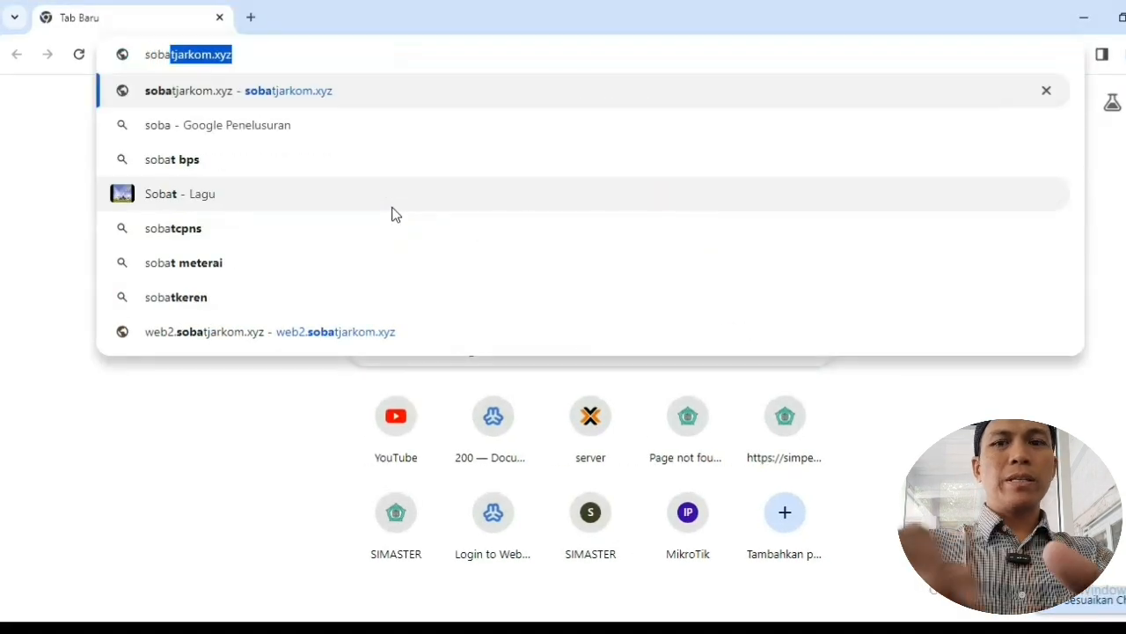
{"action": "key", "text": "End"}
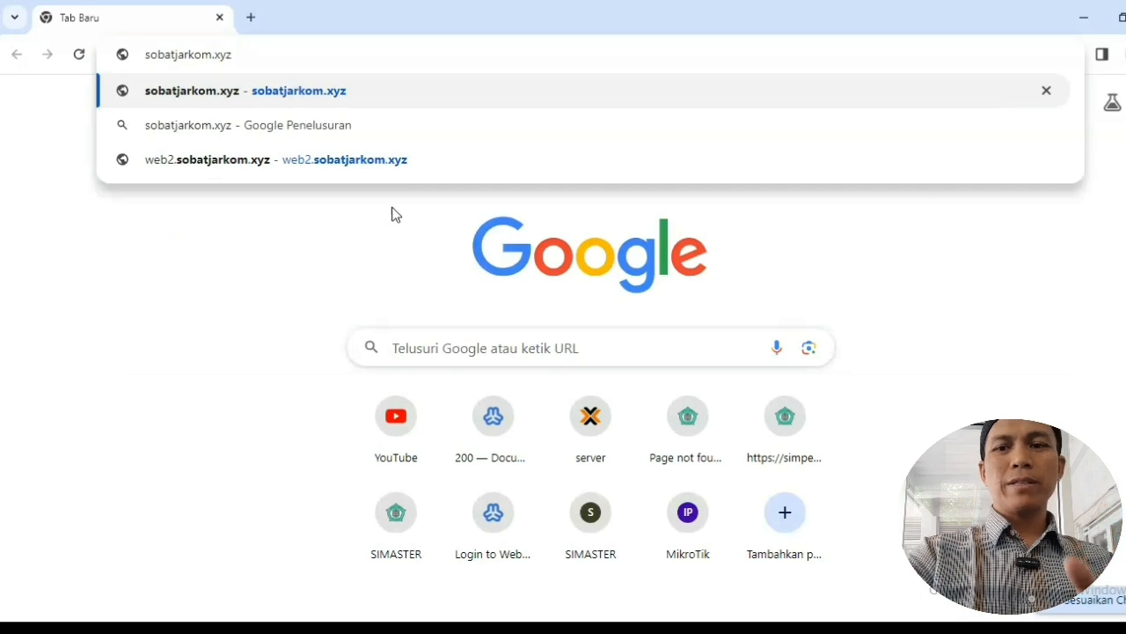
{"action": "key", "text": "Return"}
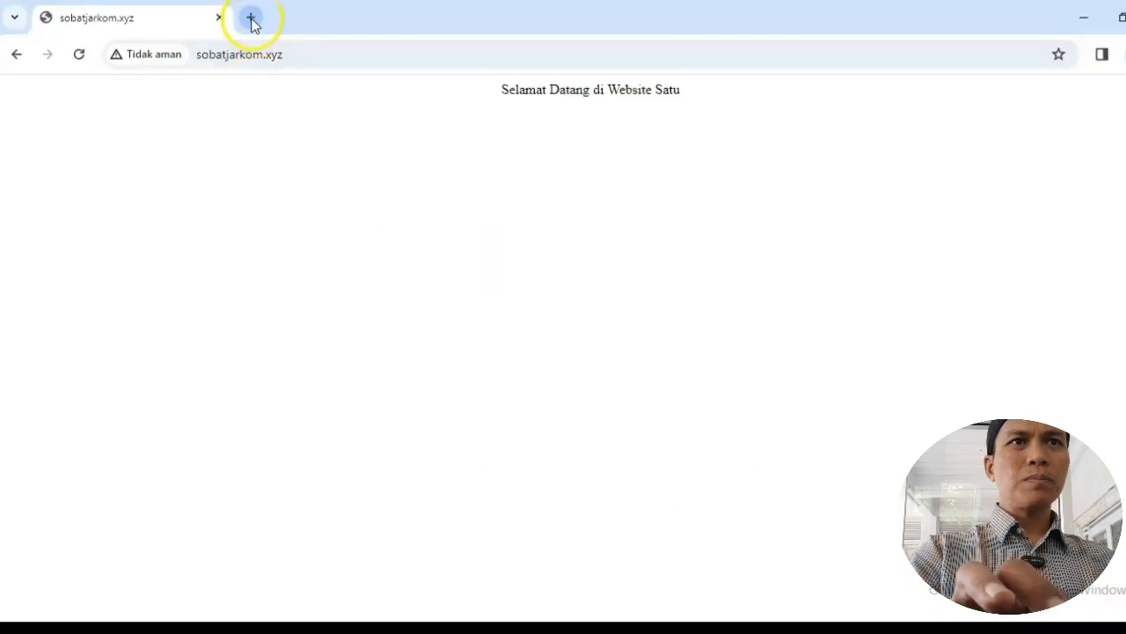
{"action": "left_click", "coordinate": [250, 17]}
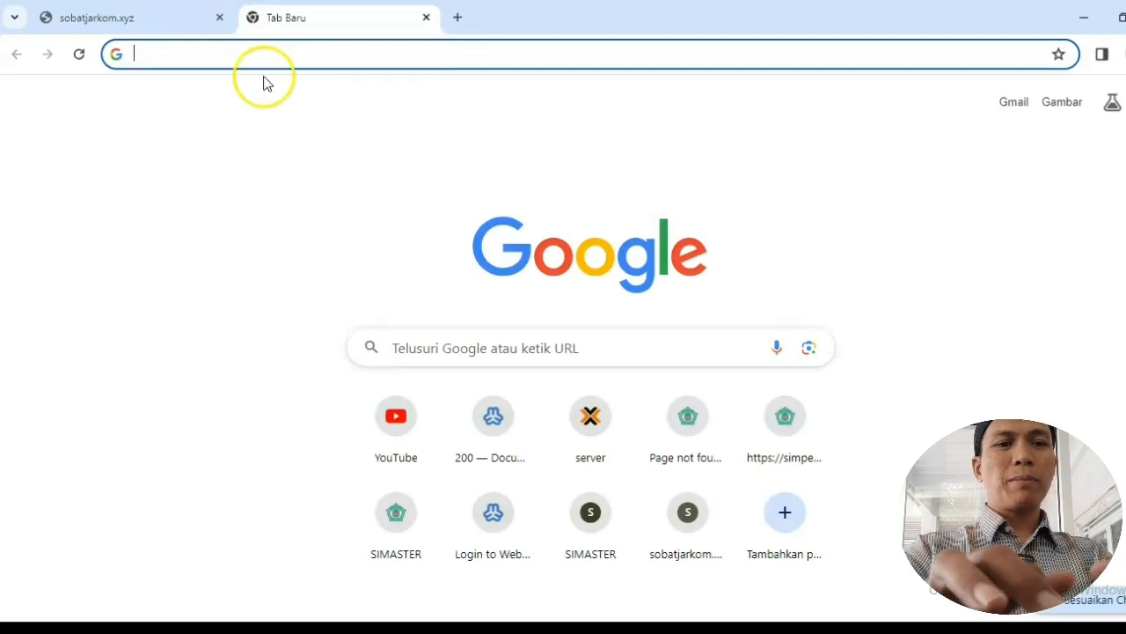
{"action": "type", "text": "web"}
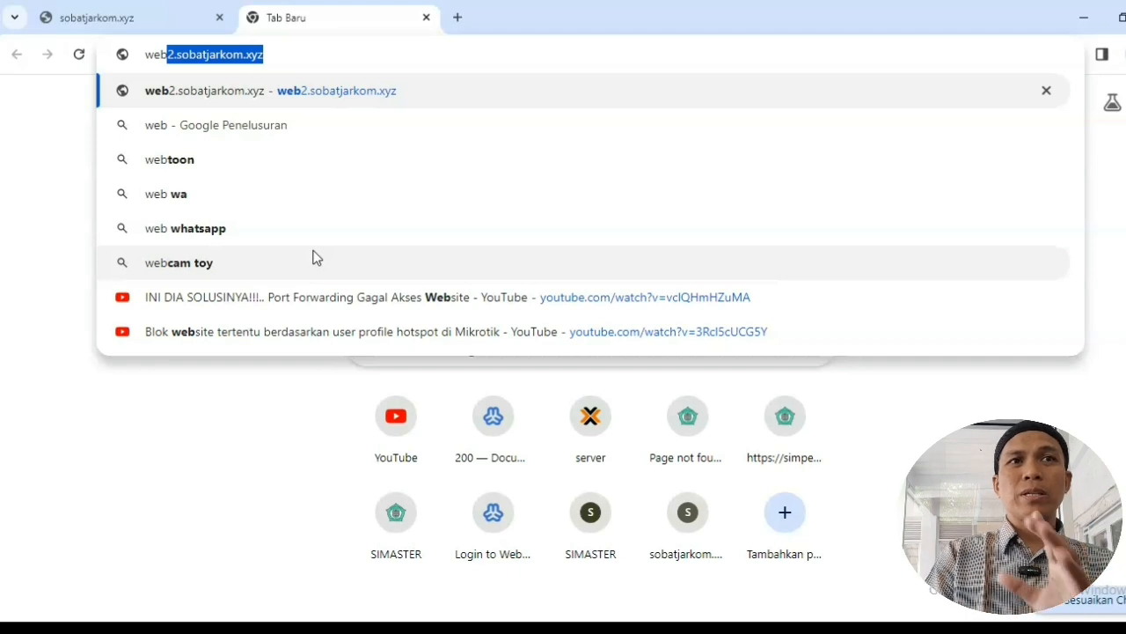
{"action": "key", "text": "Right"}
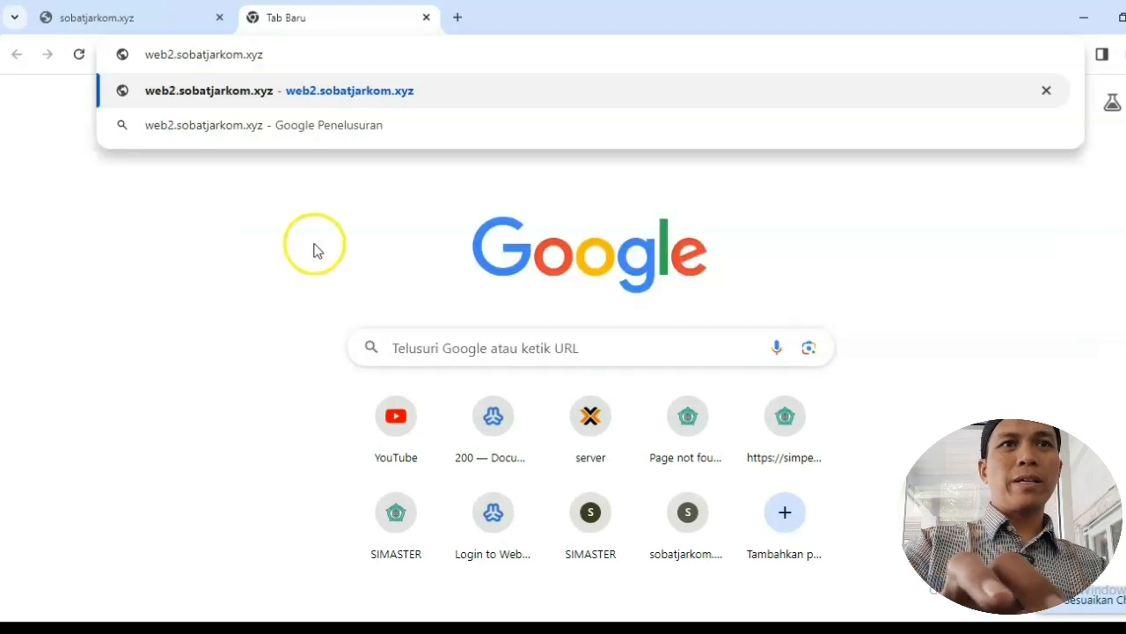
{"action": "key", "text": "Return"}
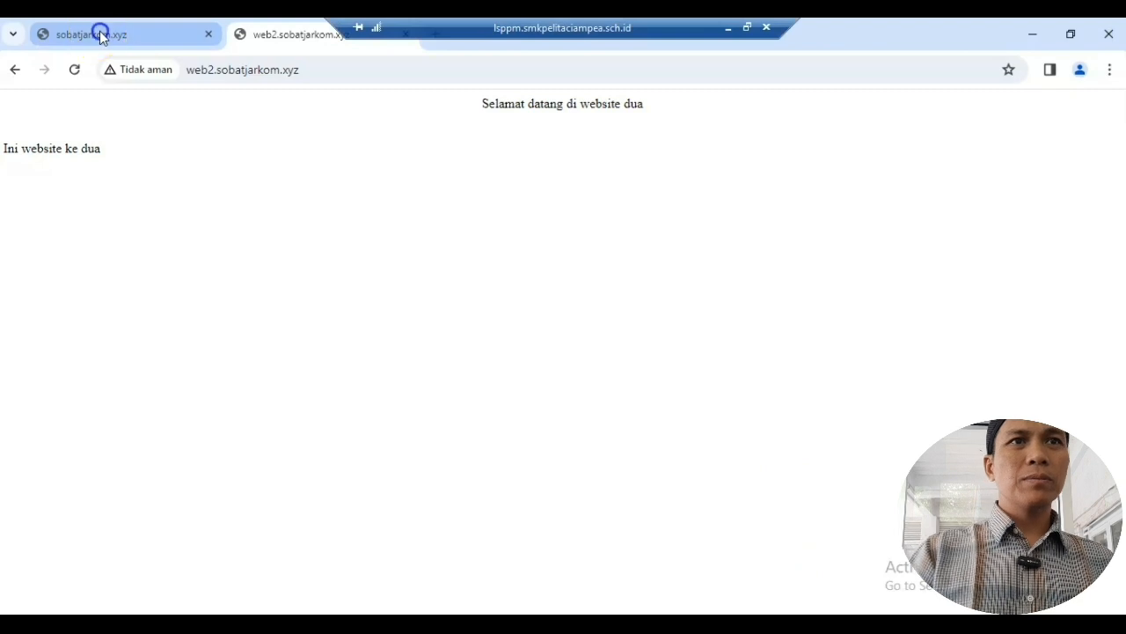
Step: Compare the Website Satu page with the 'Selamat datang di website dua' page
{"action": "left_click", "coordinate": [99, 32]}
{"action": "left_click", "coordinate": [290, 35]}
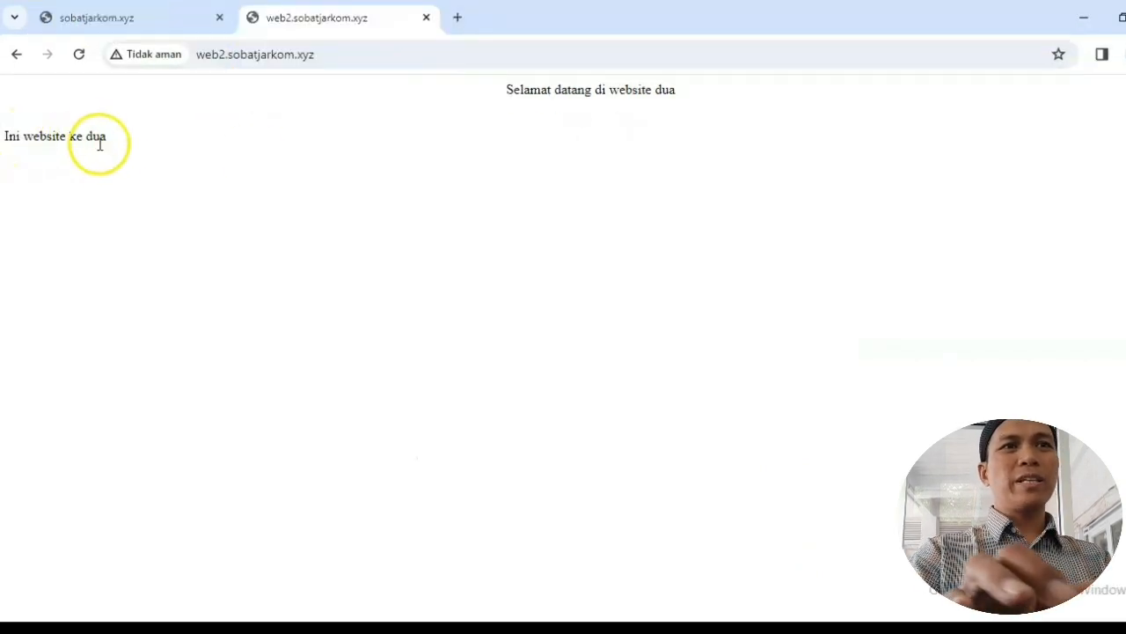
{"action": "left_click", "coordinate": [105, 18]}
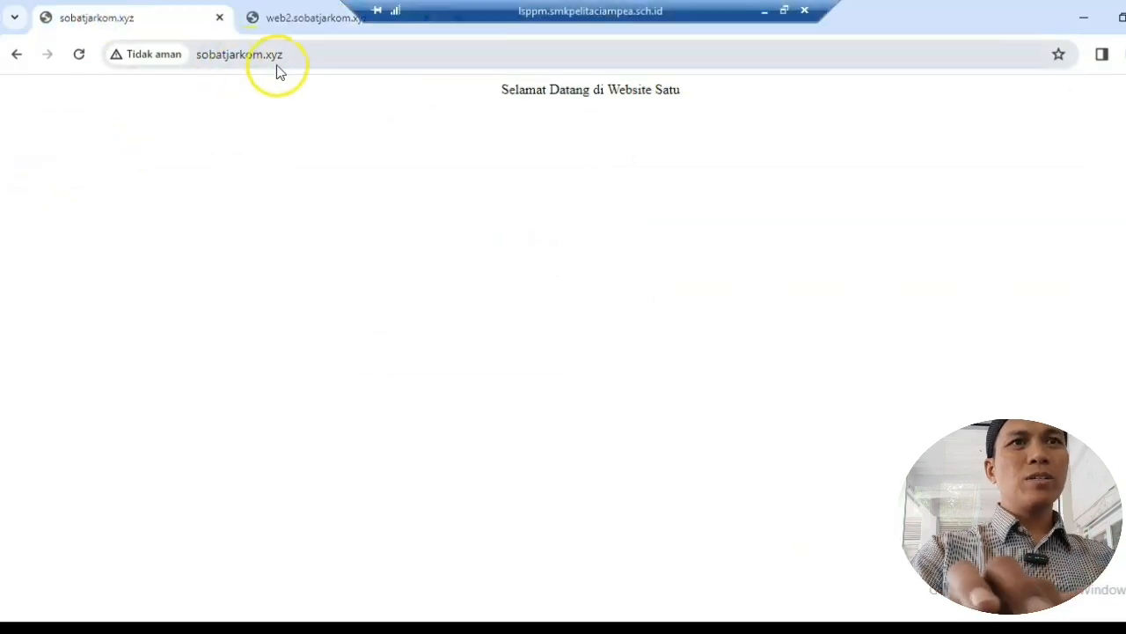
{"action": "left_click", "coordinate": [307, 15]}
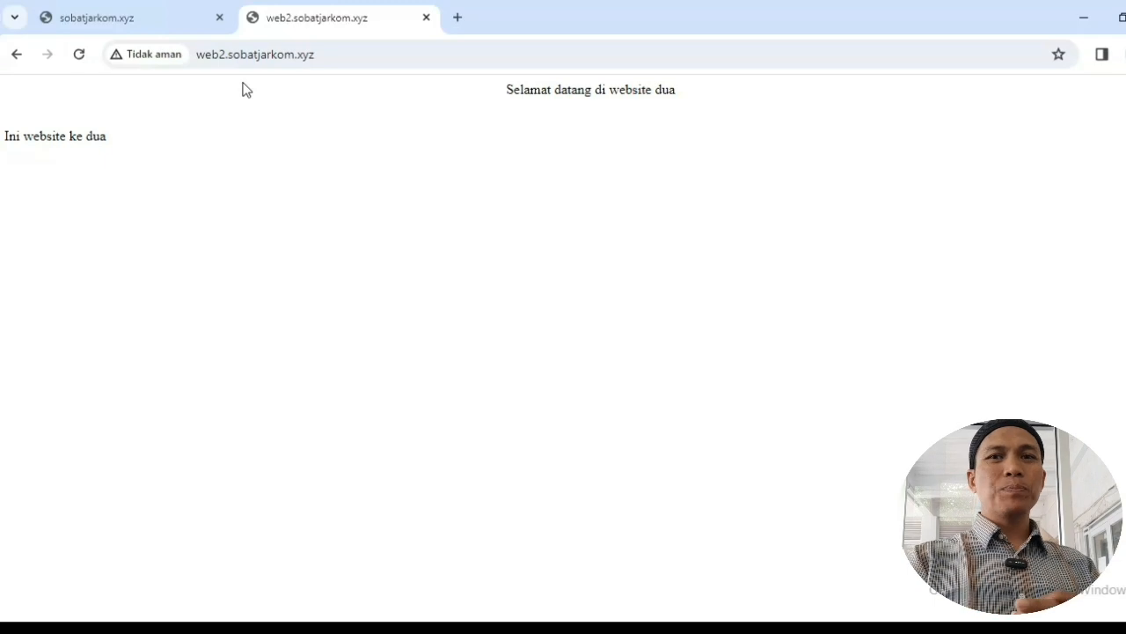
{"action": "left_click", "coordinate": [339, 188]}
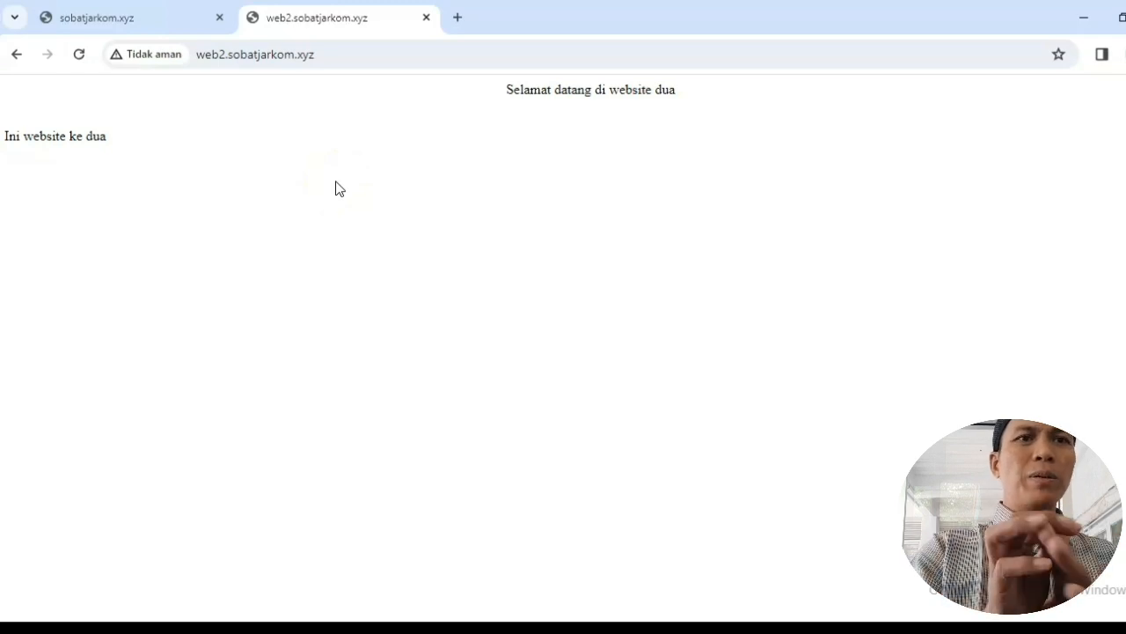
{"action": "left_click", "coordinate": [301, 282]}
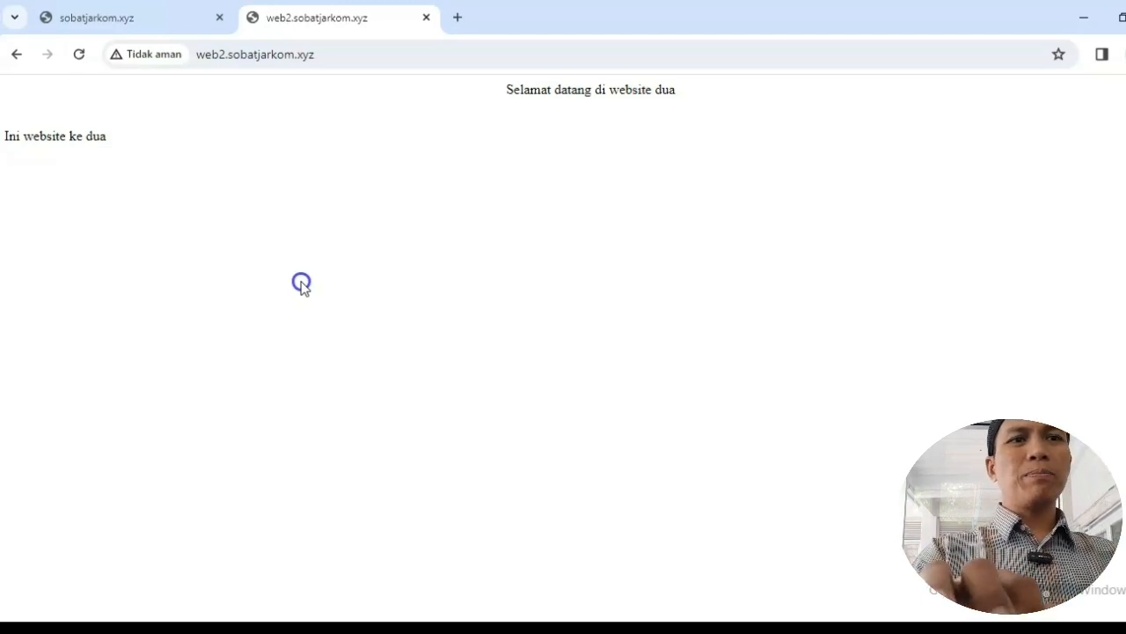
Step: Open Command Prompt and ping sobatjarkom.xyz, getting replies from 66.96.236.76
{"action": "key", "text": "super+r"}
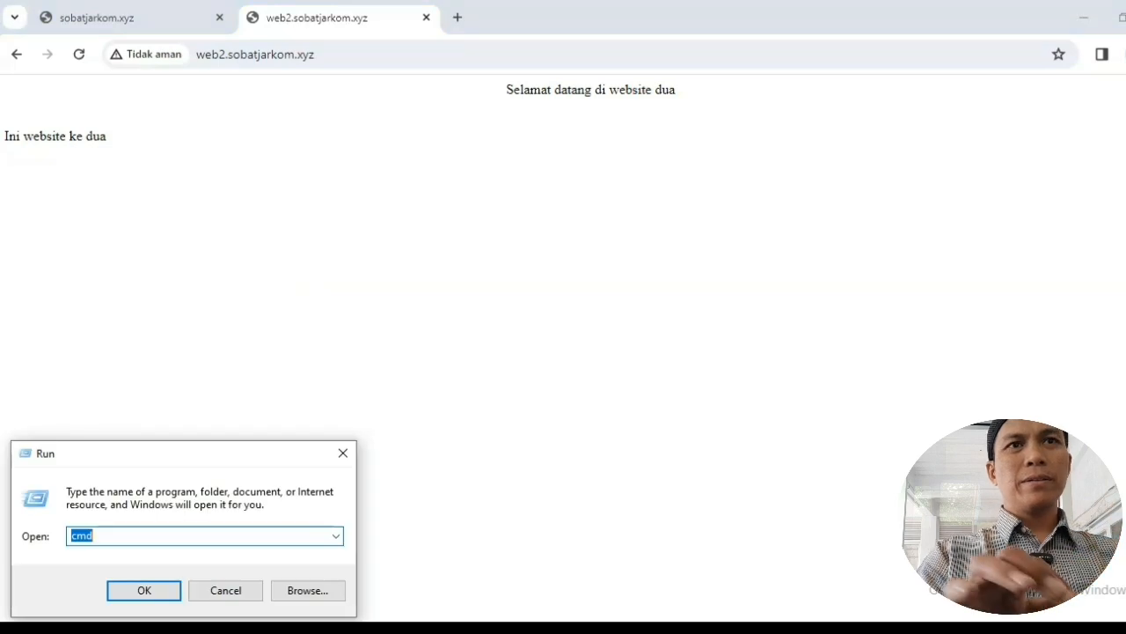
{"action": "key", "text": "Return"}
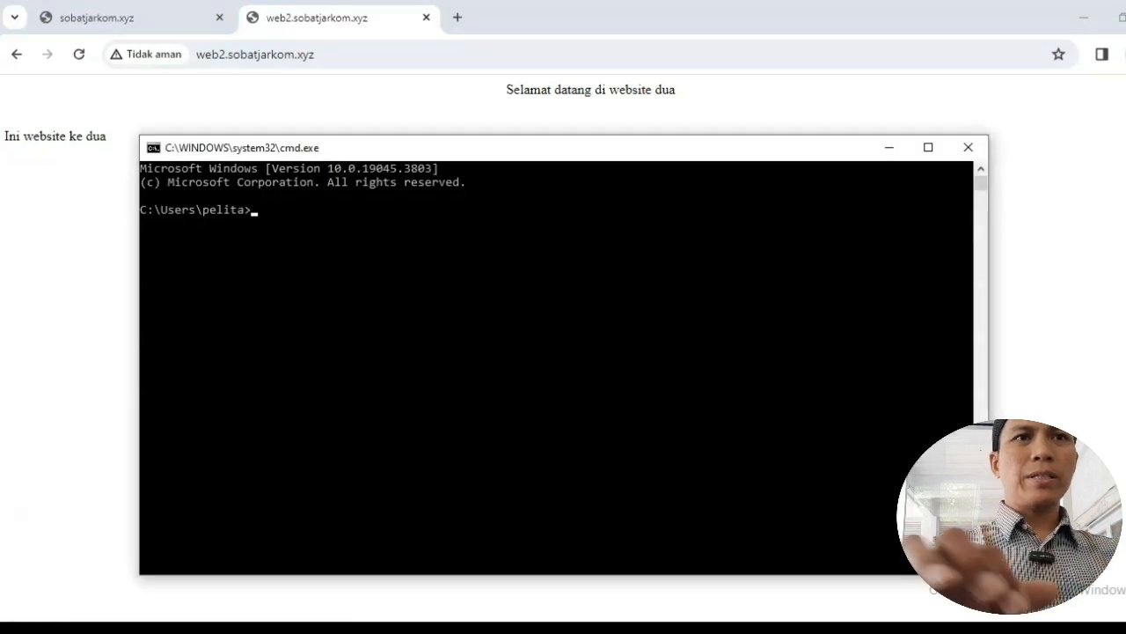
{"action": "type", "text": "ping soba"}
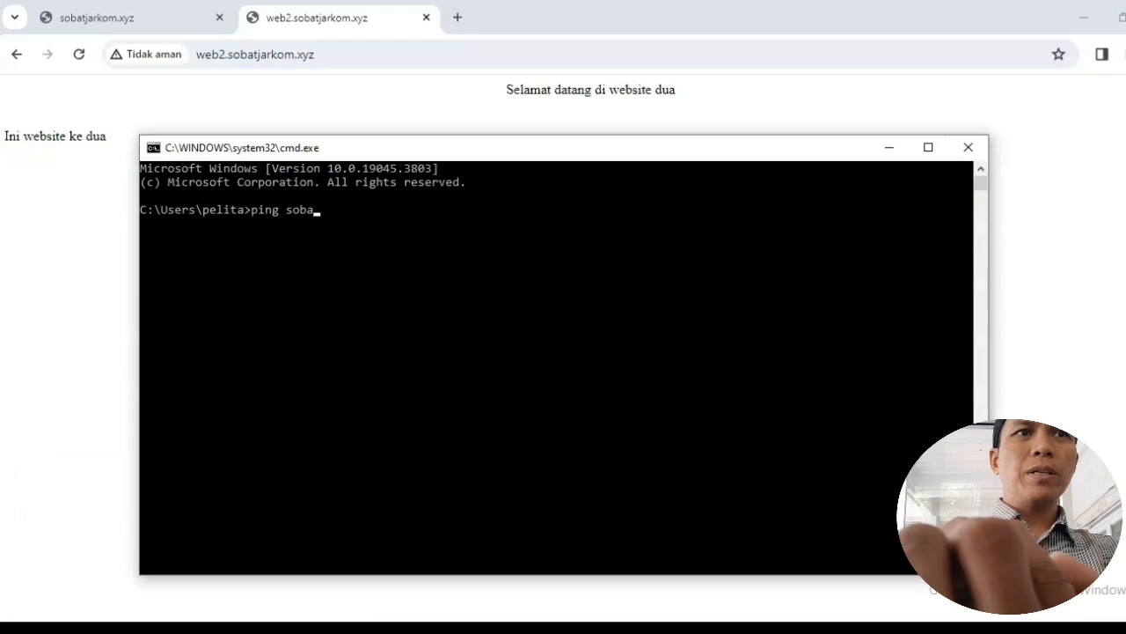
{"action": "type", "text": "tjarkom.x"}
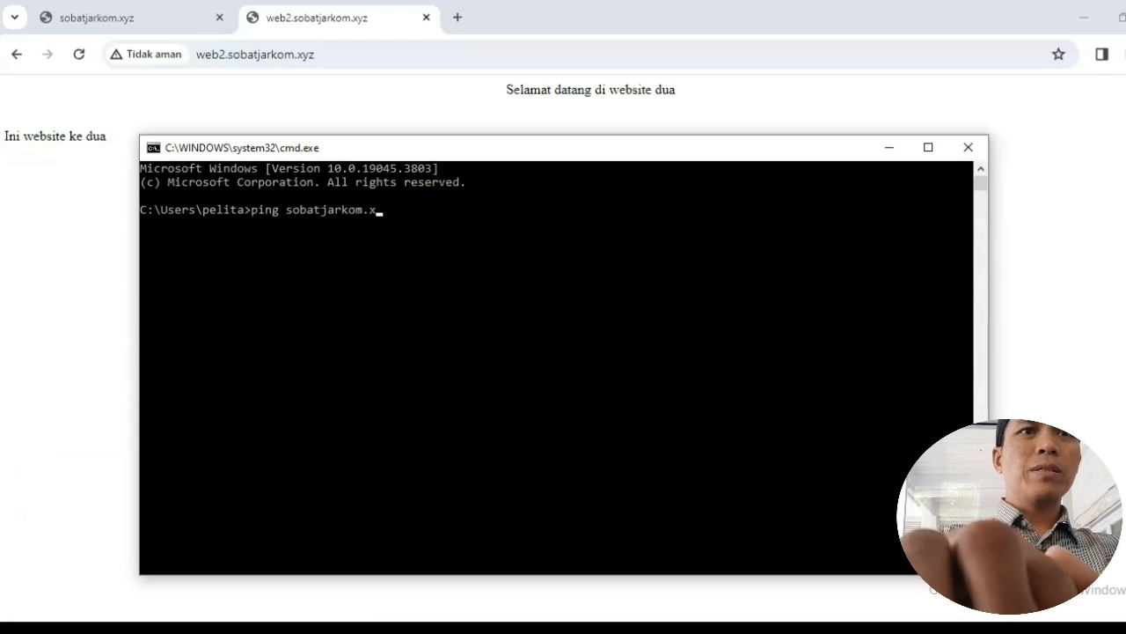
{"action": "type", "text": "yz"}
{"action": "key", "text": "Return"}
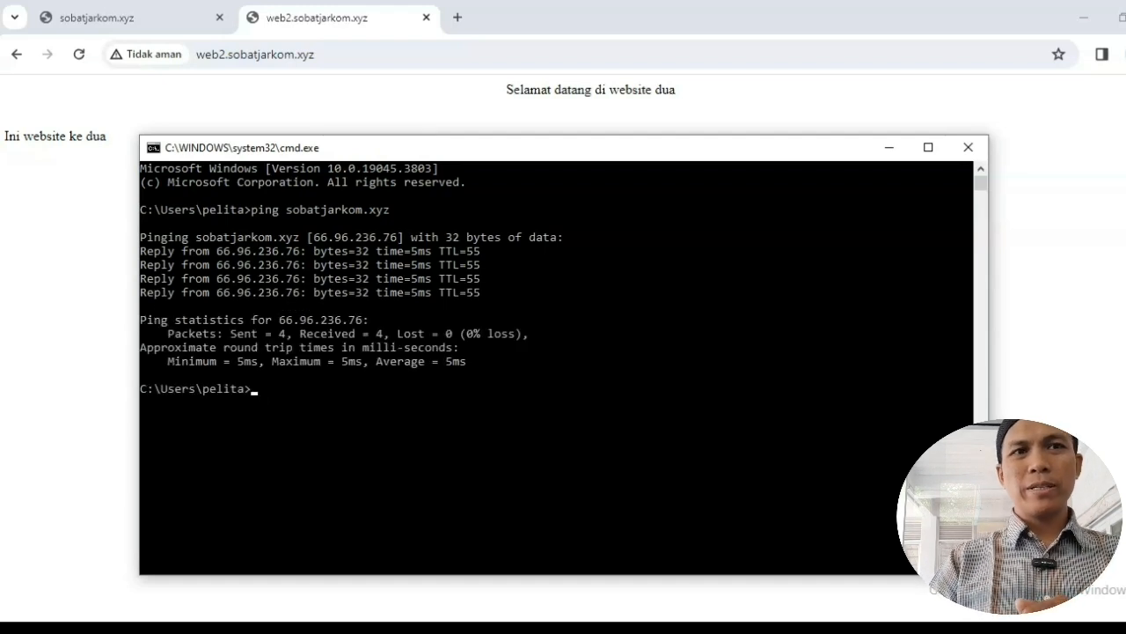
Step: Ping web2.sobatjarkom.xyz and confirm 4 of 4 replies with 0% loss
{"action": "type", "text": "c"}
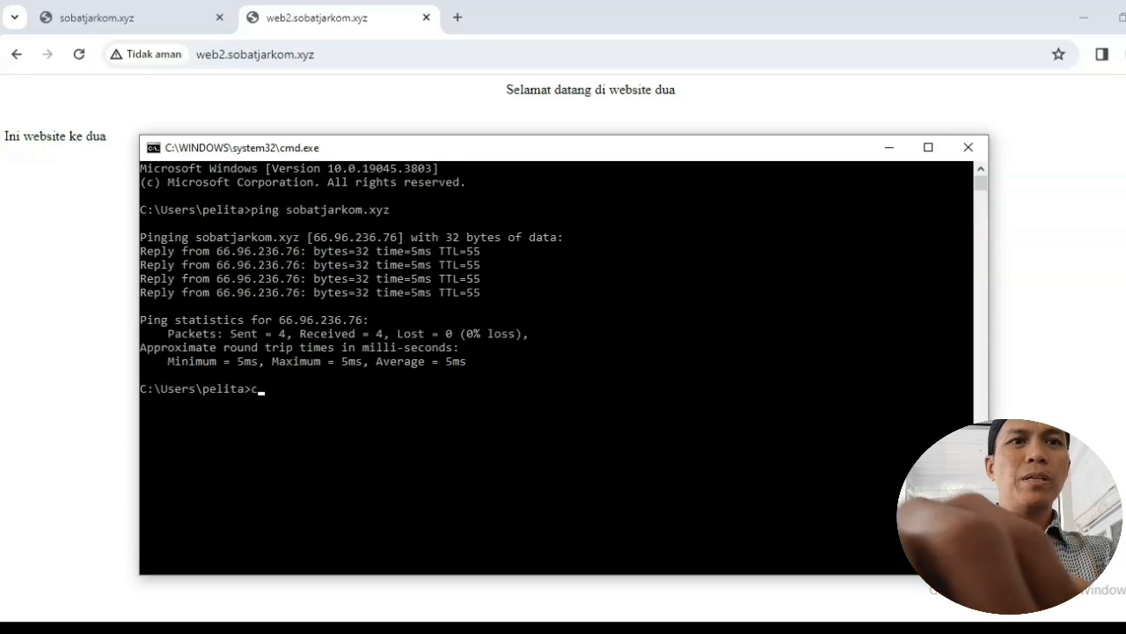
{"action": "key", "text": "BackSpace"}
{"action": "type", "text": "ping w"}
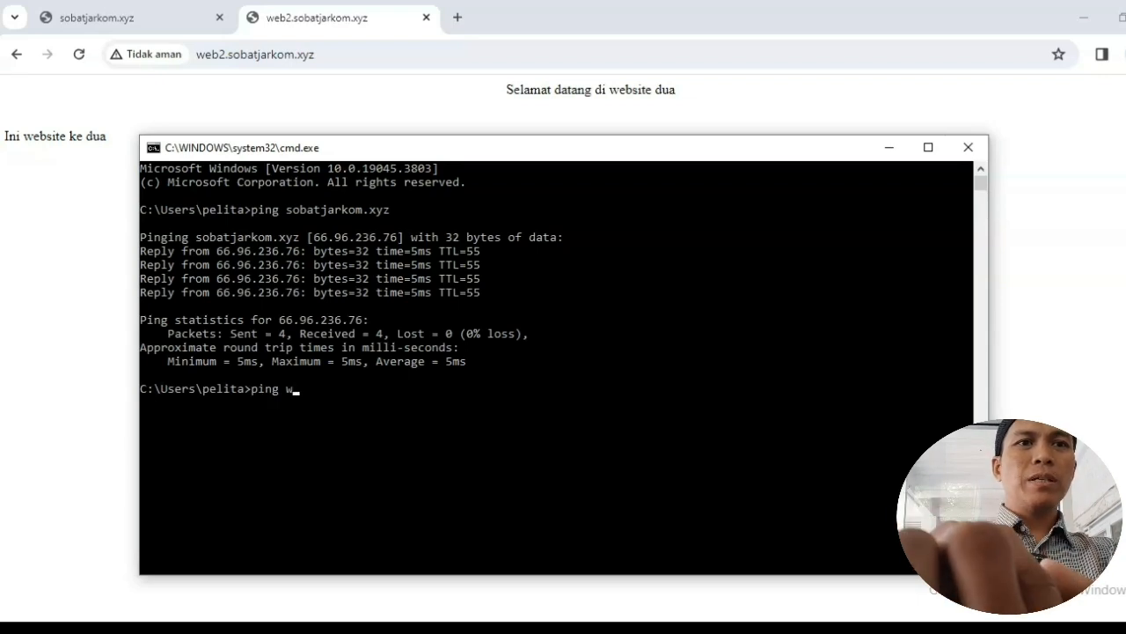
{"action": "type", "text": "eb2.sobatjarkom.xyz"}
{"action": "key", "text": "Return"}
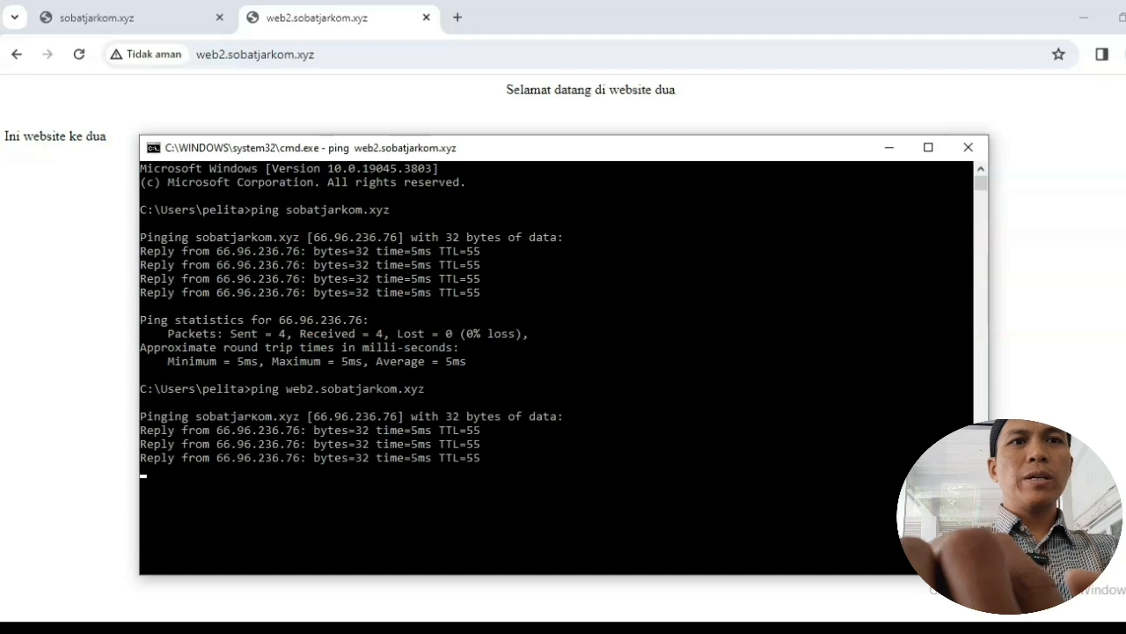
{"action": "key", "text": "Return"}
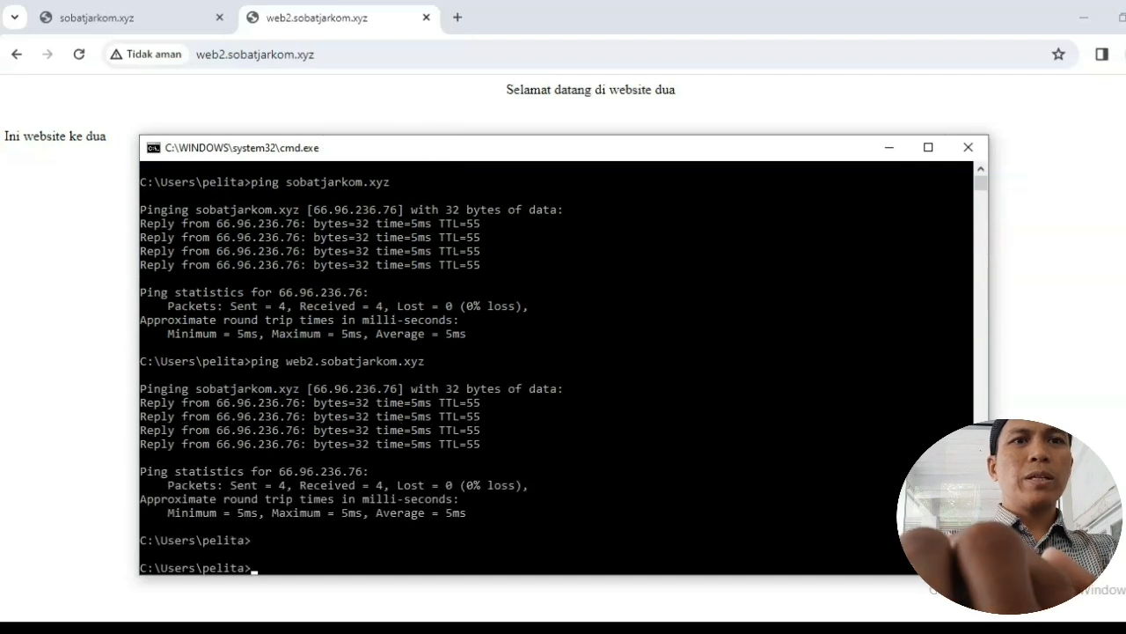